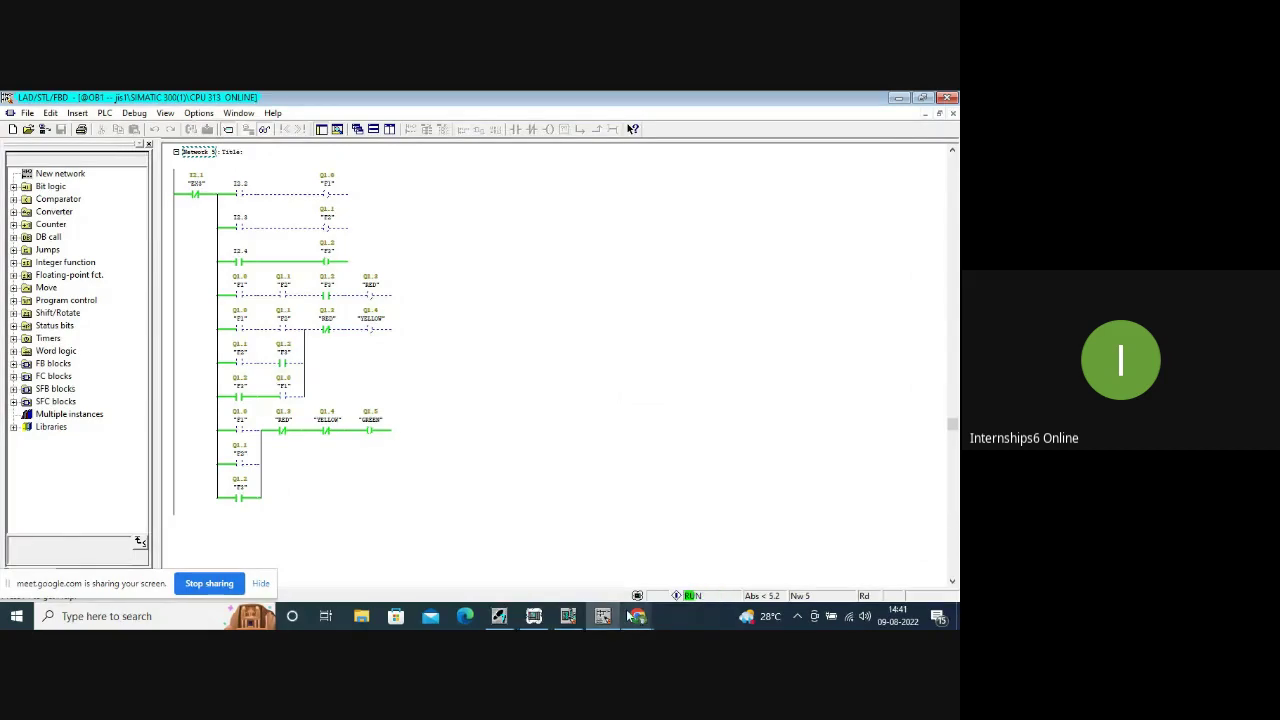
Open S7-PLCSIM and toggle IB 2 inputs: I2.4 off, then I2.2 and I2.3 on.
left_click(534, 616)
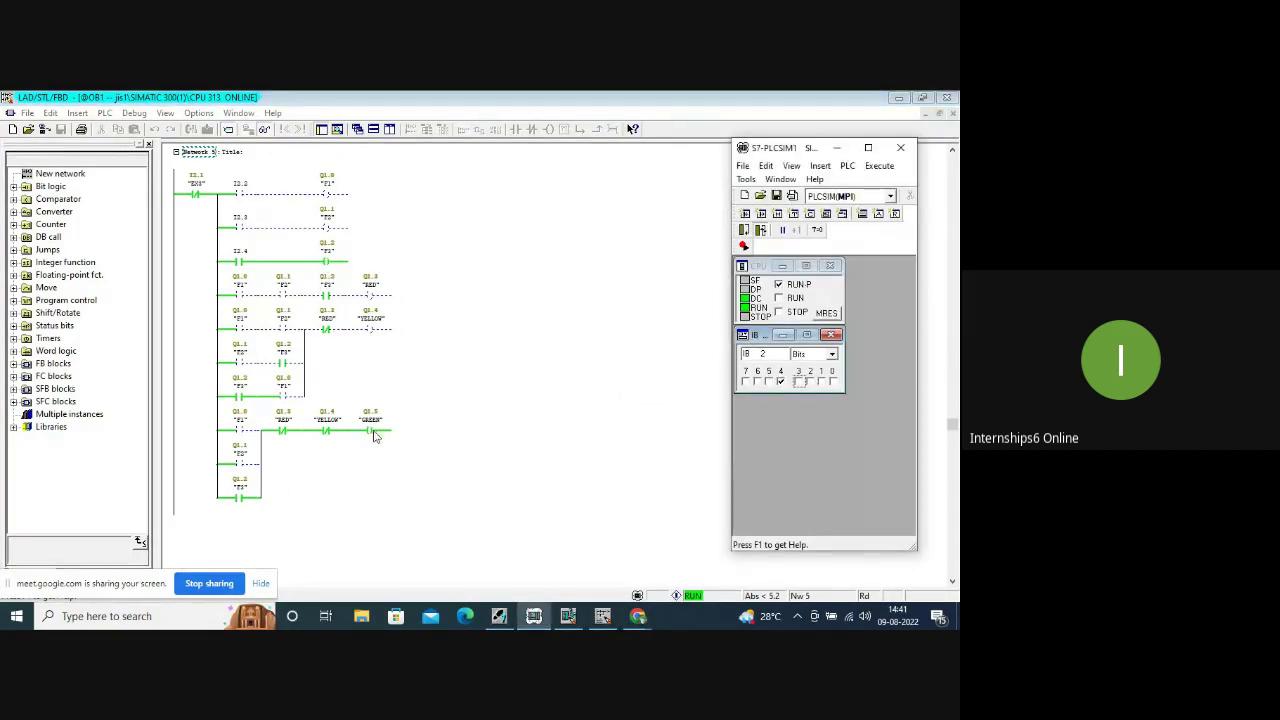
left_click(781, 383)
left_click(798, 382)
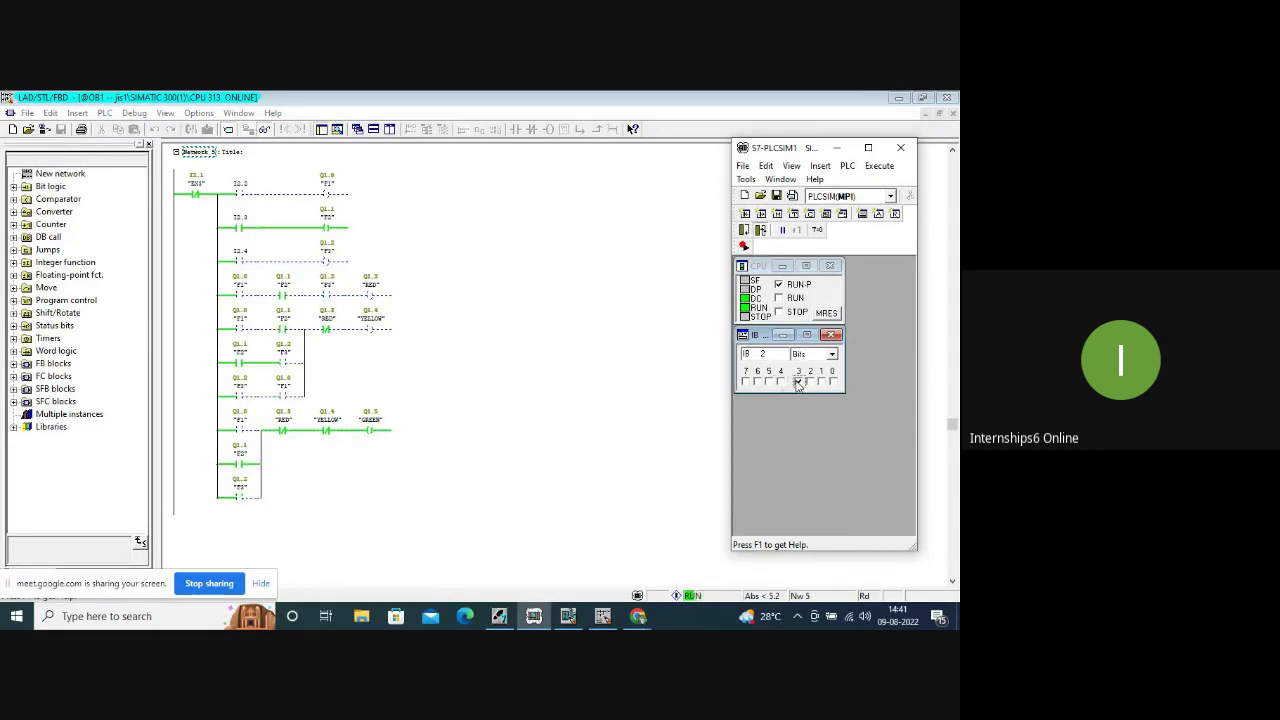
left_click(798, 382)
left_click(810, 382)
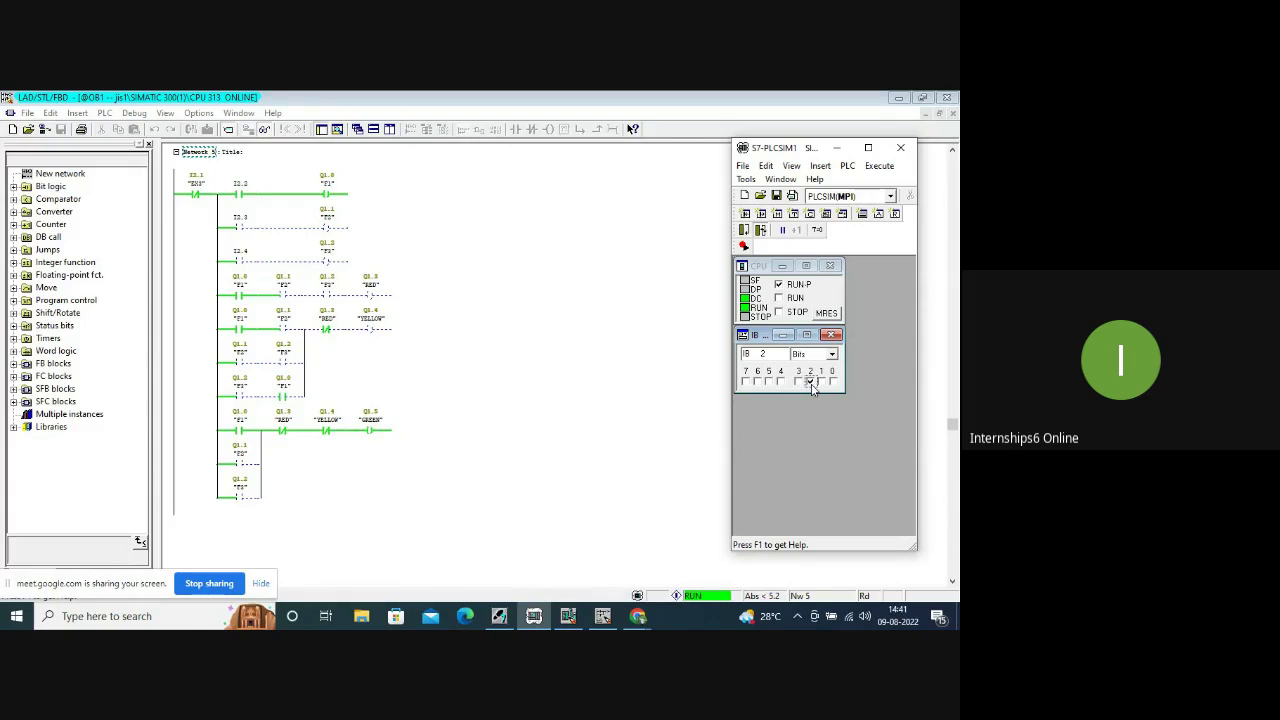
left_click(798, 382)
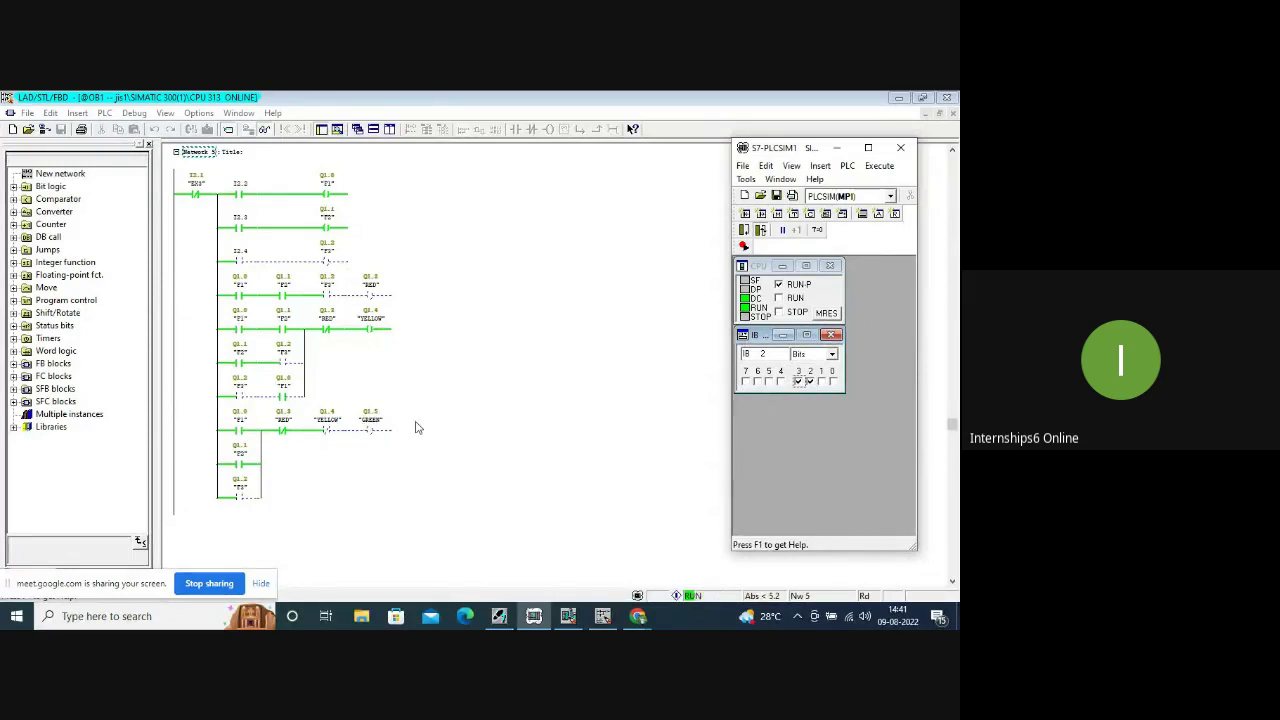
Toggle inputs again (I2.2 off, I2.4 on, then I2.2 and I2.3 on) and return to Google Meet.
left_click(810, 381)
left_click(781, 381)
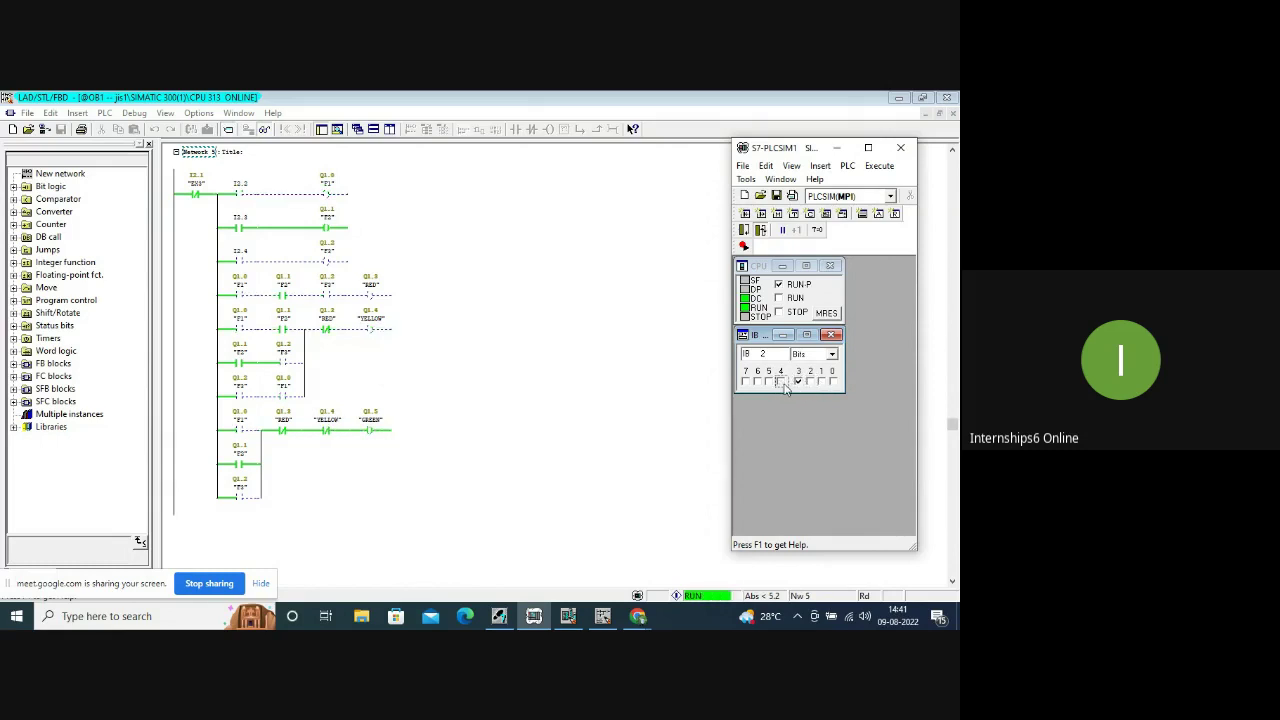
left_click(798, 381)
left_click(810, 381)
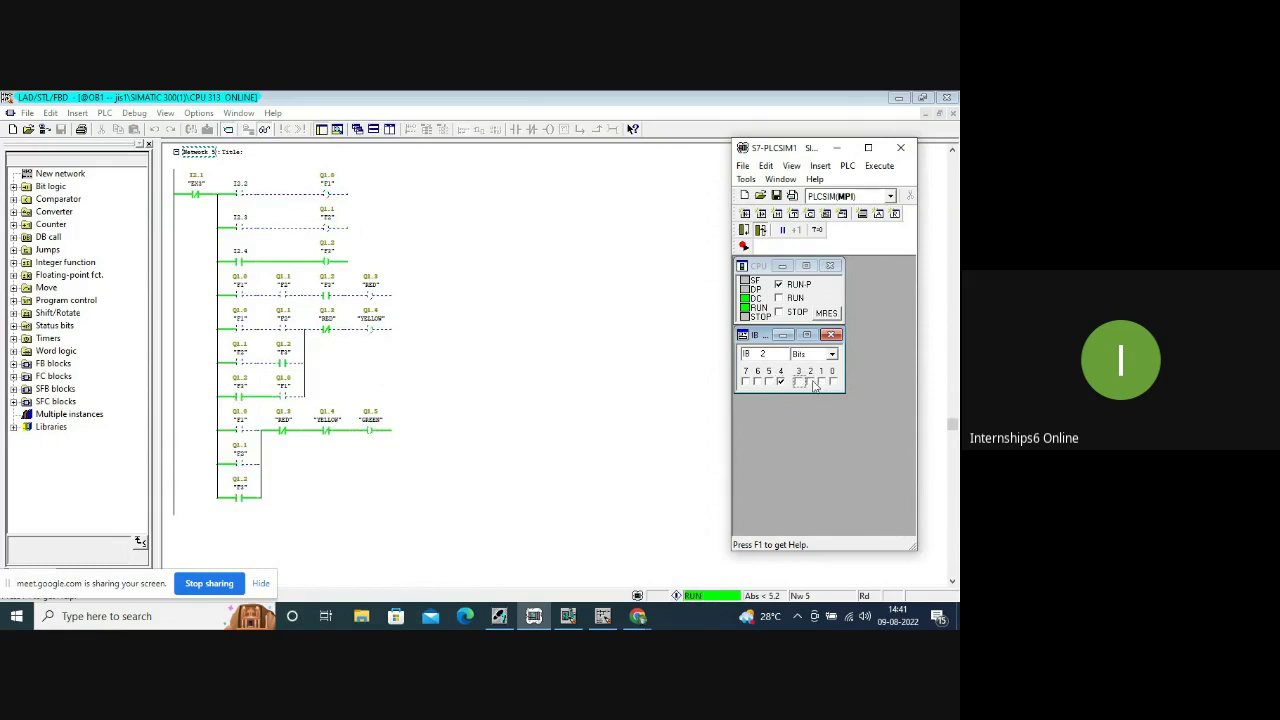
left_click(798, 381)
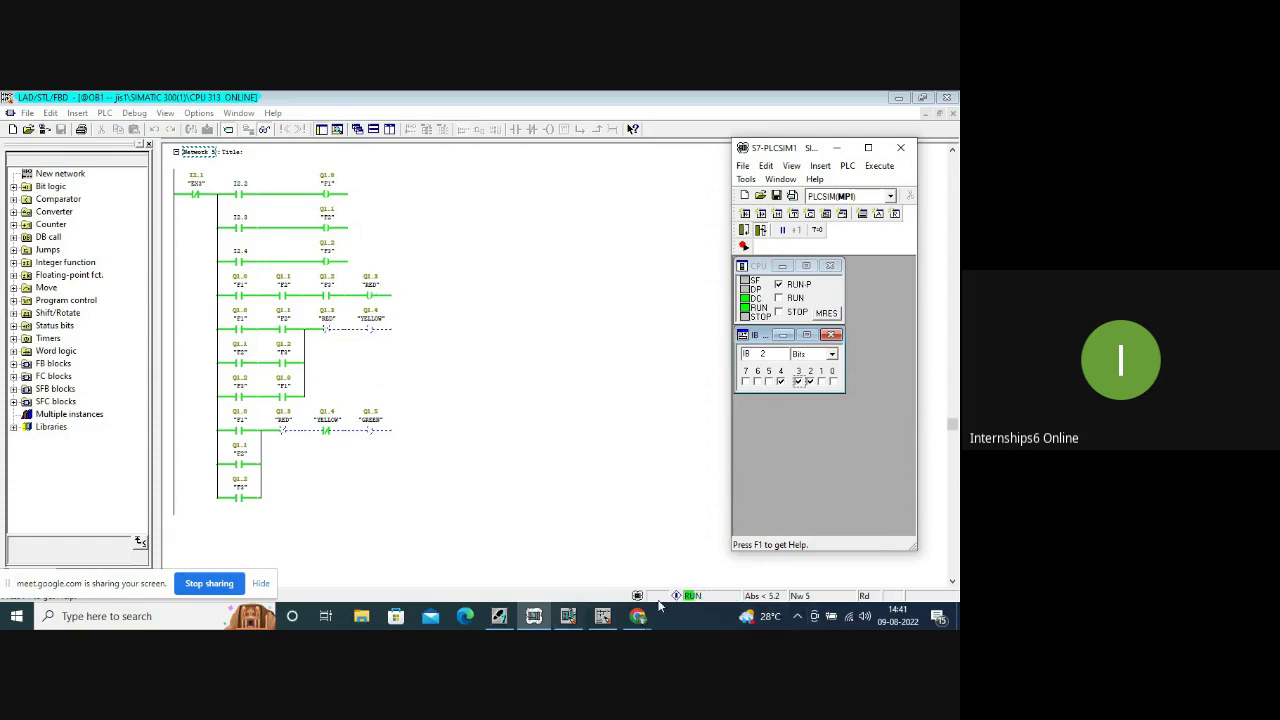
left_click(558, 557)
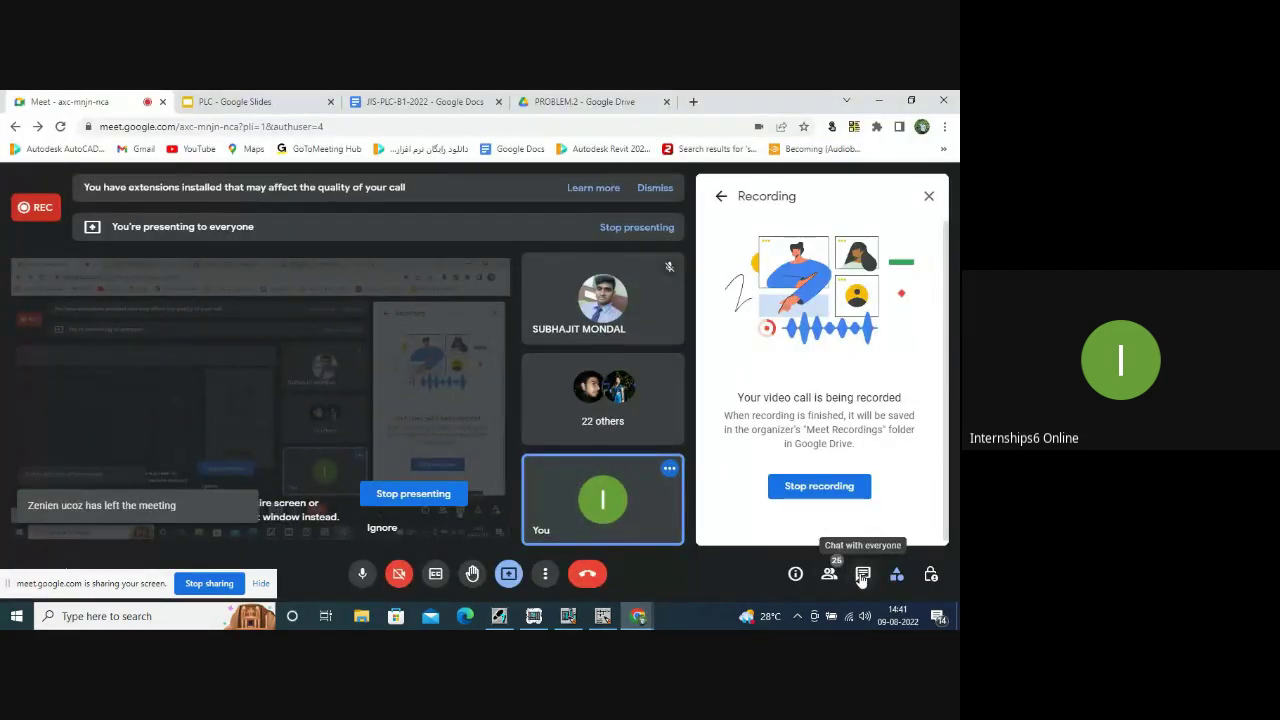
Show the Meet in-call messages, then minimise the Chrome call window.
left_click(862, 578)
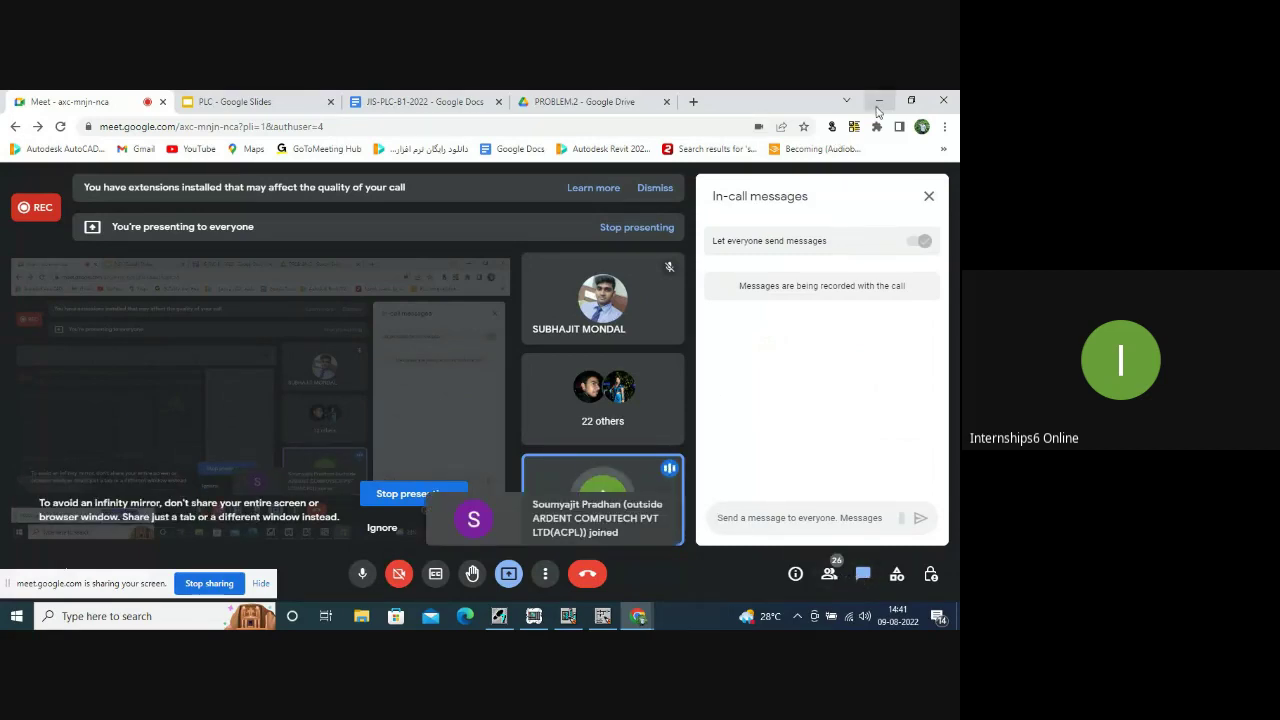
left_click(878, 106)
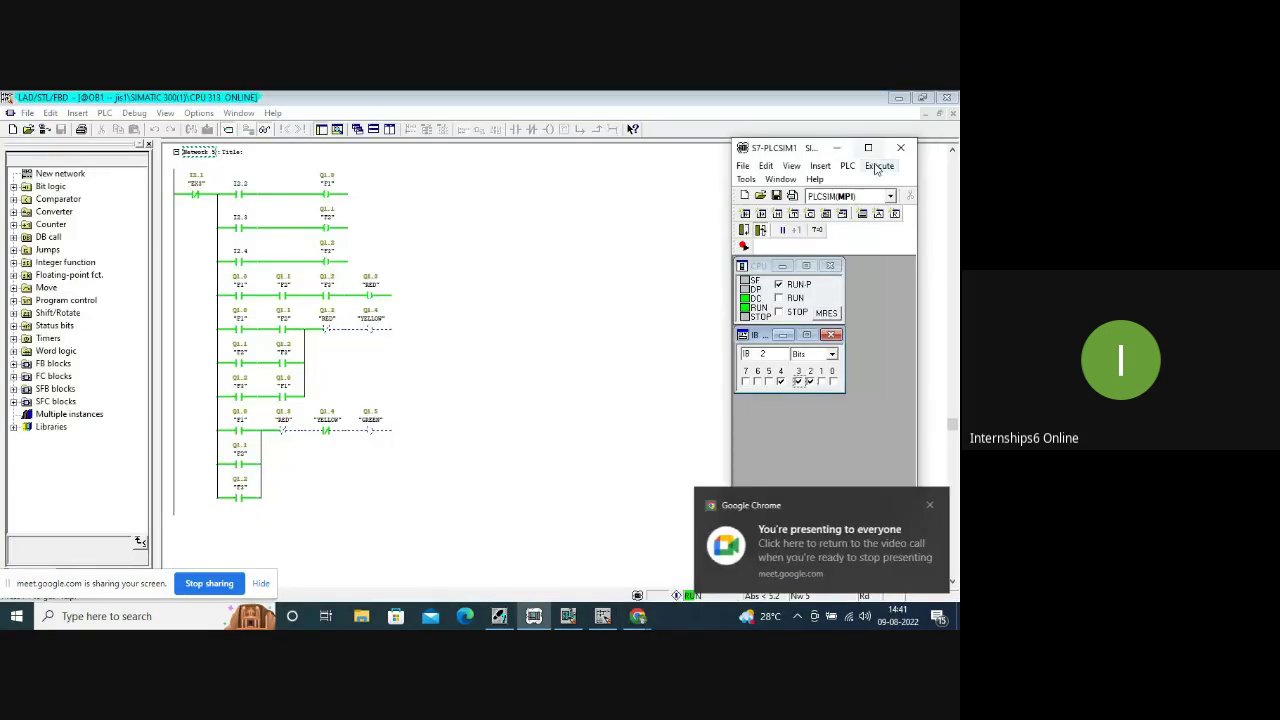
Minimise the LAD/STL/FBD ladder editor window.
left_click(900, 98)
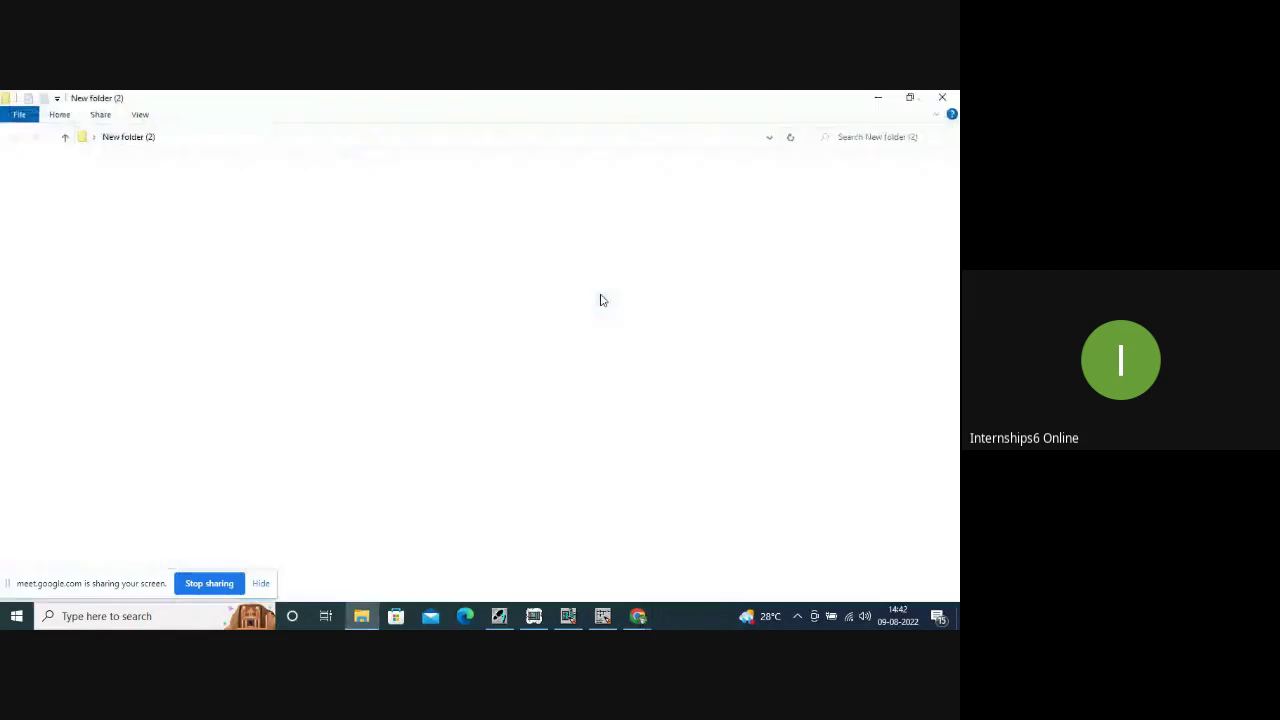
Close New folder (2), open the 253 plc folder and browse its PLC project documents.
left_click(945, 97)
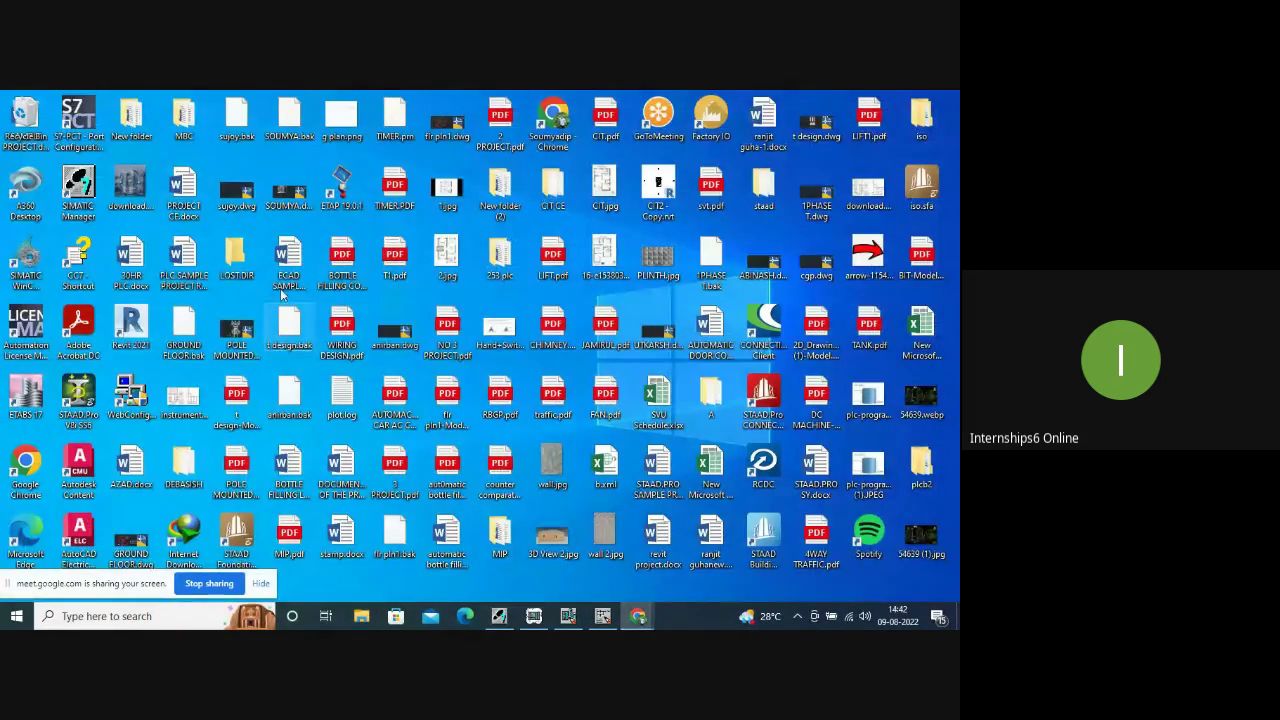
double_click(498, 265)
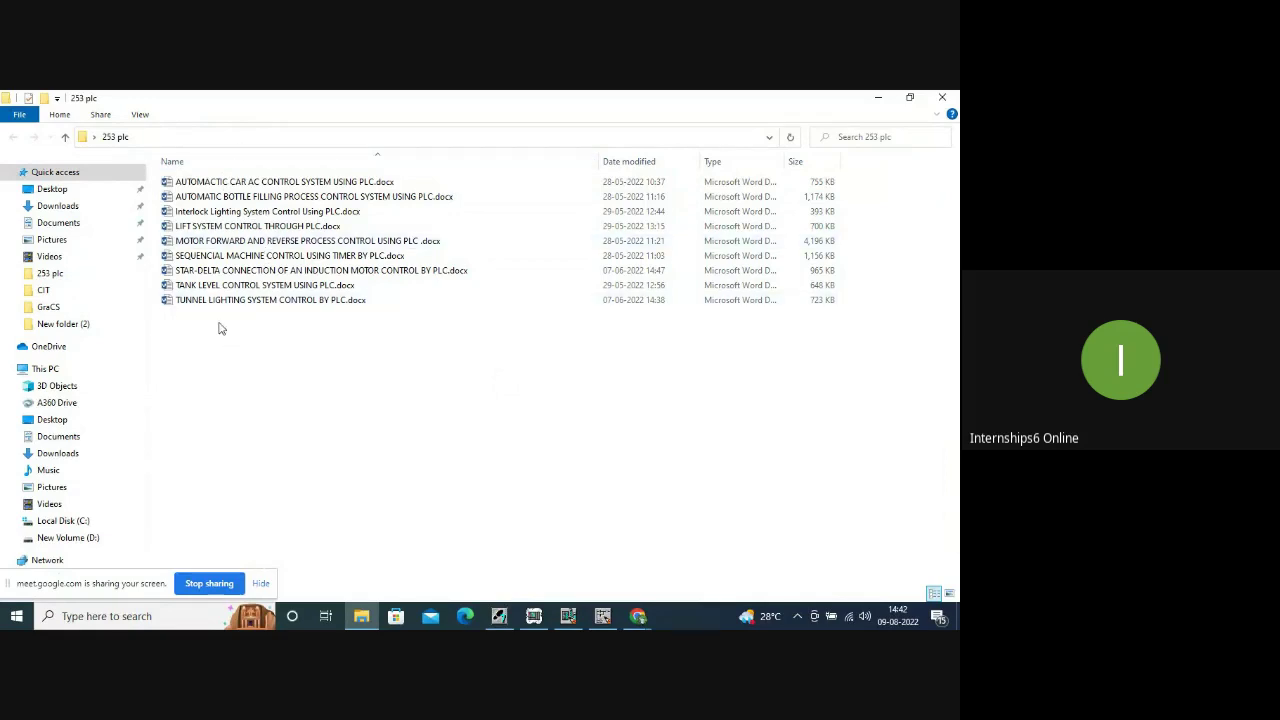
left_click(206, 186)
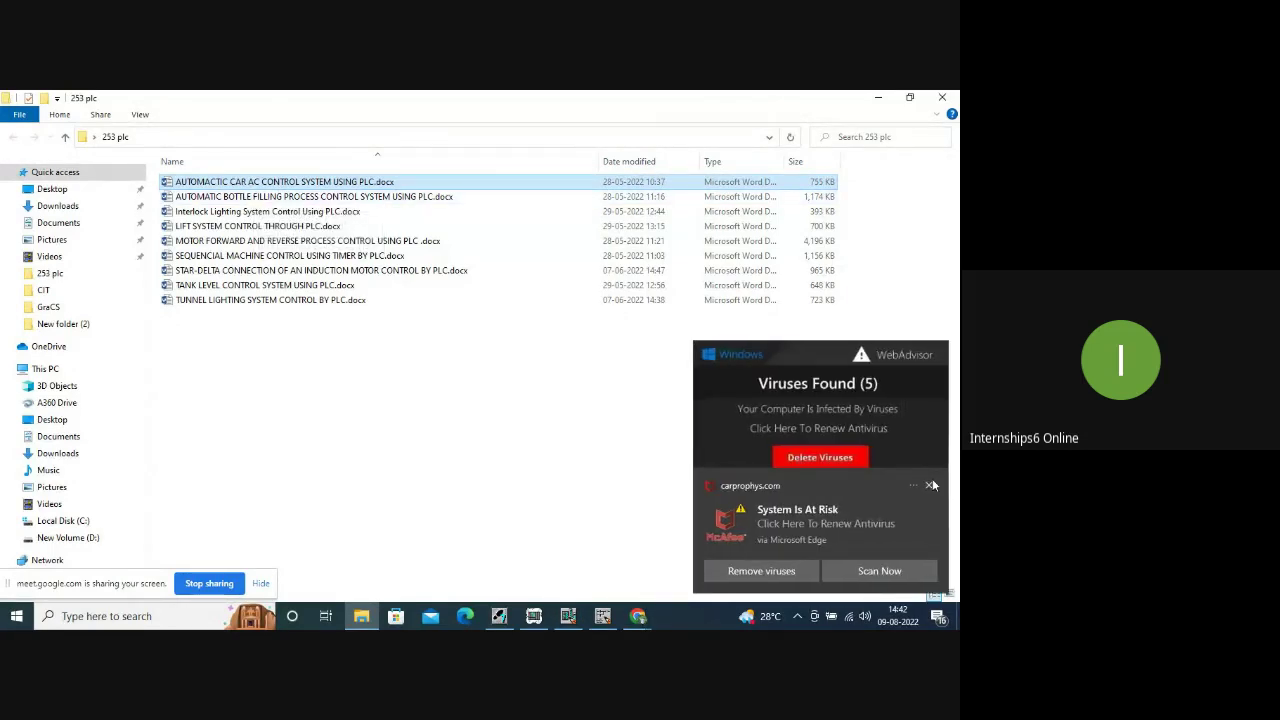
left_click(929, 487)
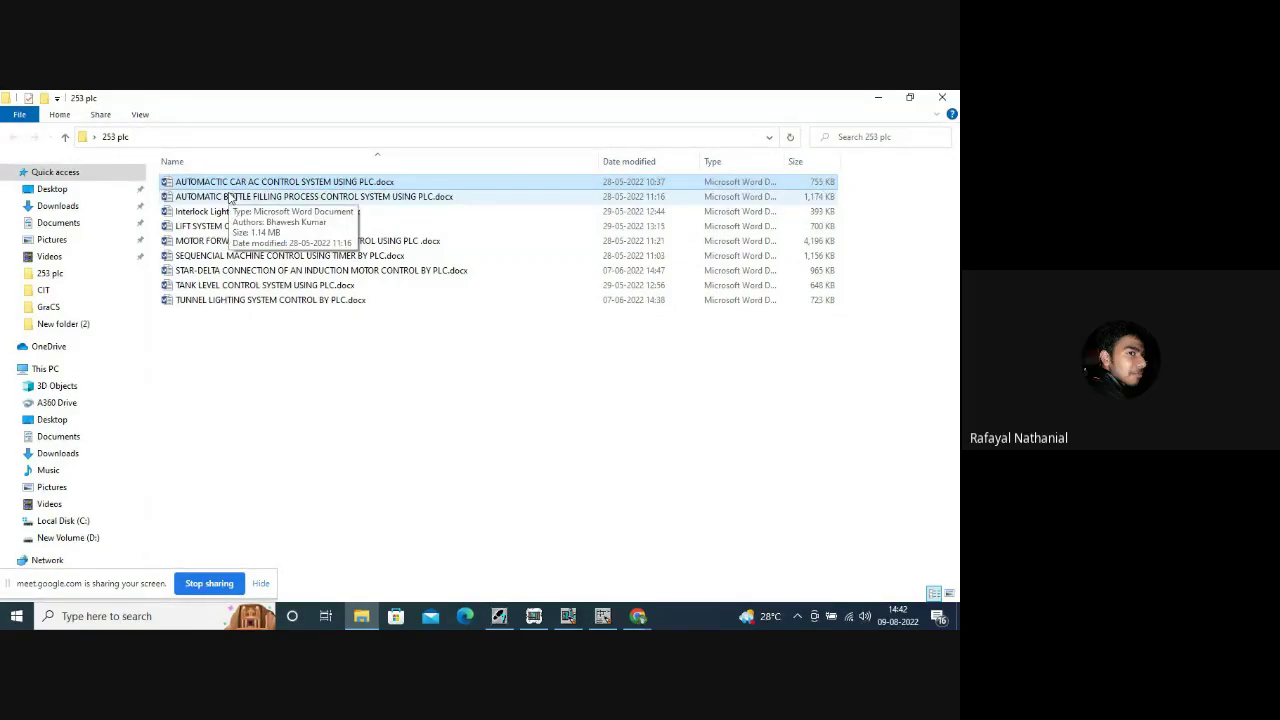
left_click(230, 198)
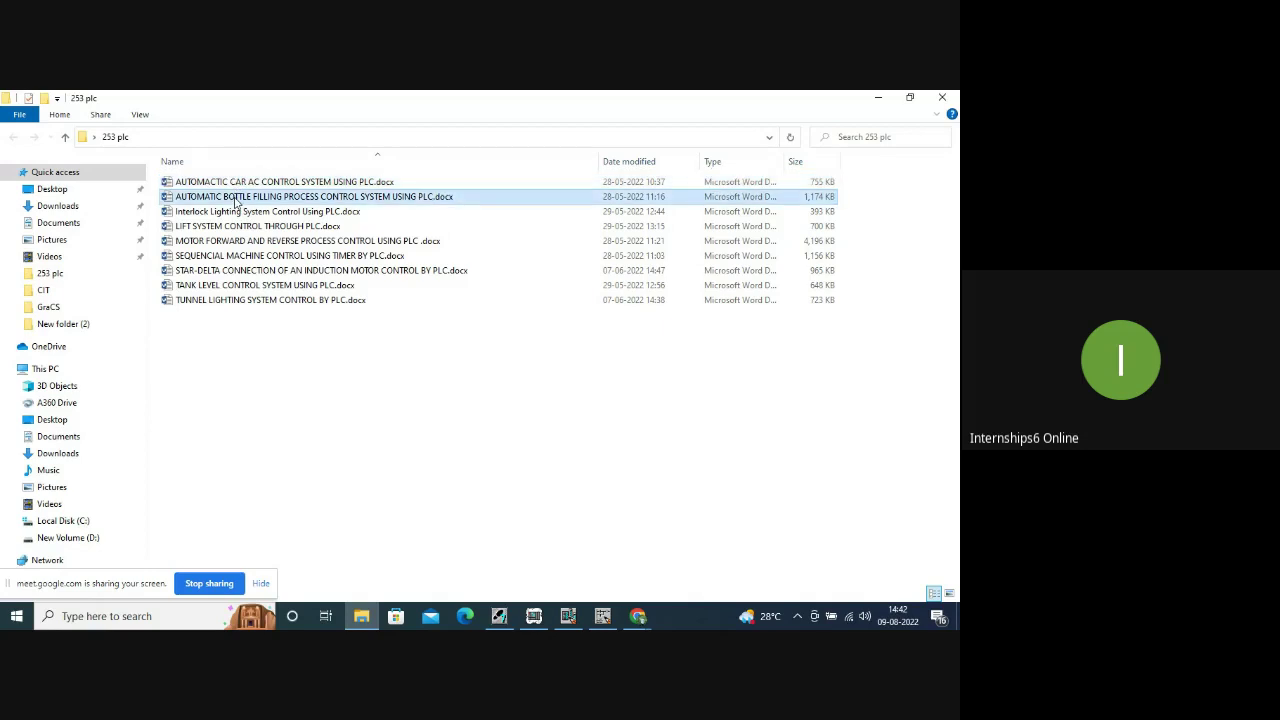
left_click(638, 616)
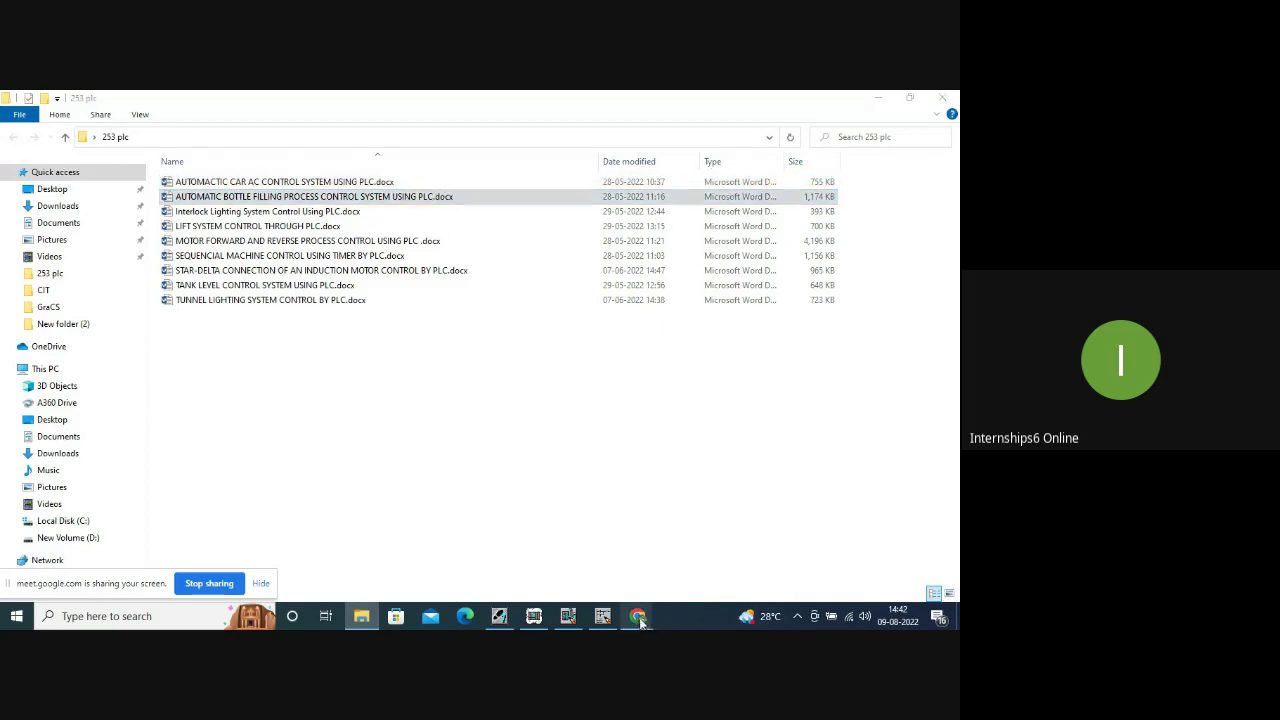
In a new tab, open the JIS-BCT- PLC- 2022 spreadsheet from Sheets' recent files.
left_click(549, 513)
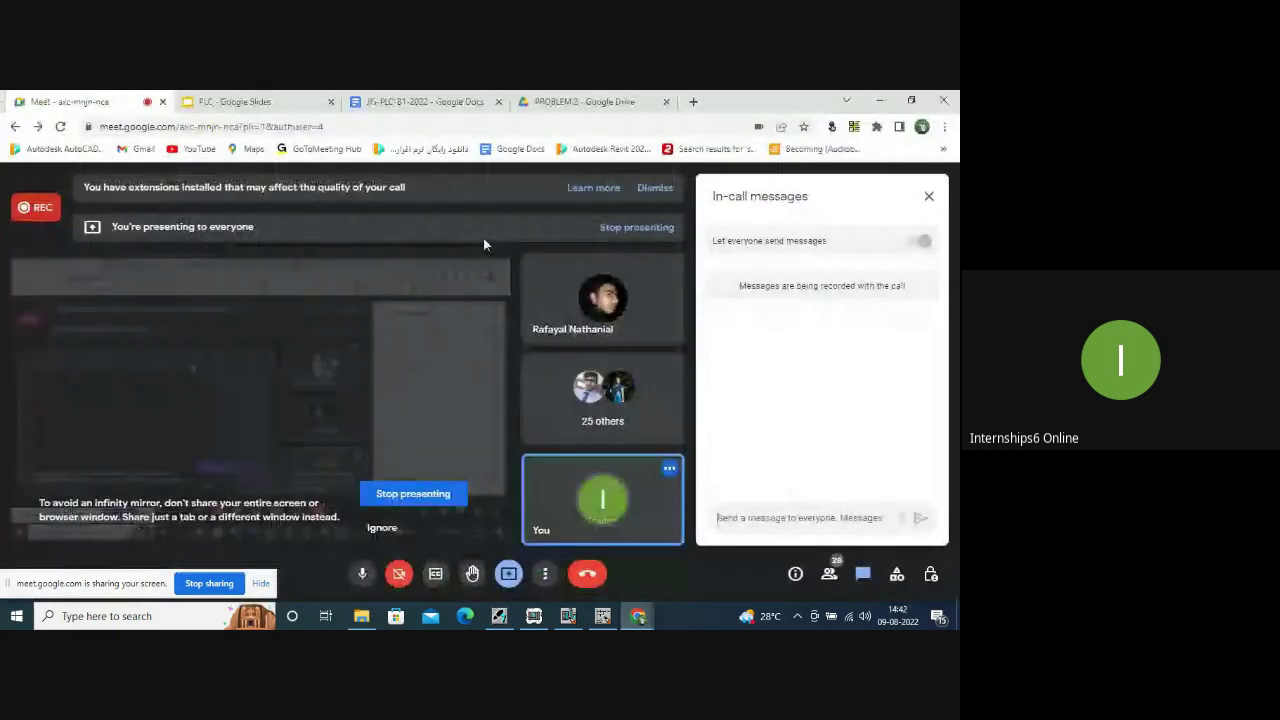
left_click(692, 102)
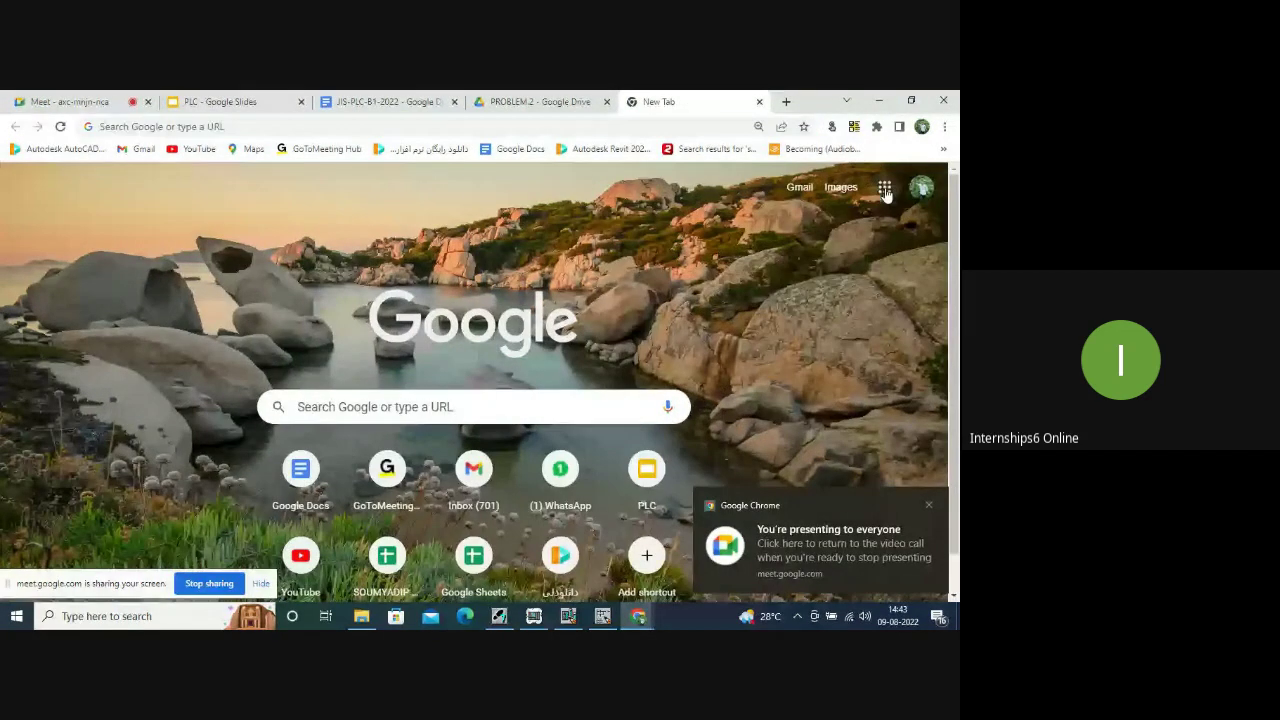
left_click(885, 189)
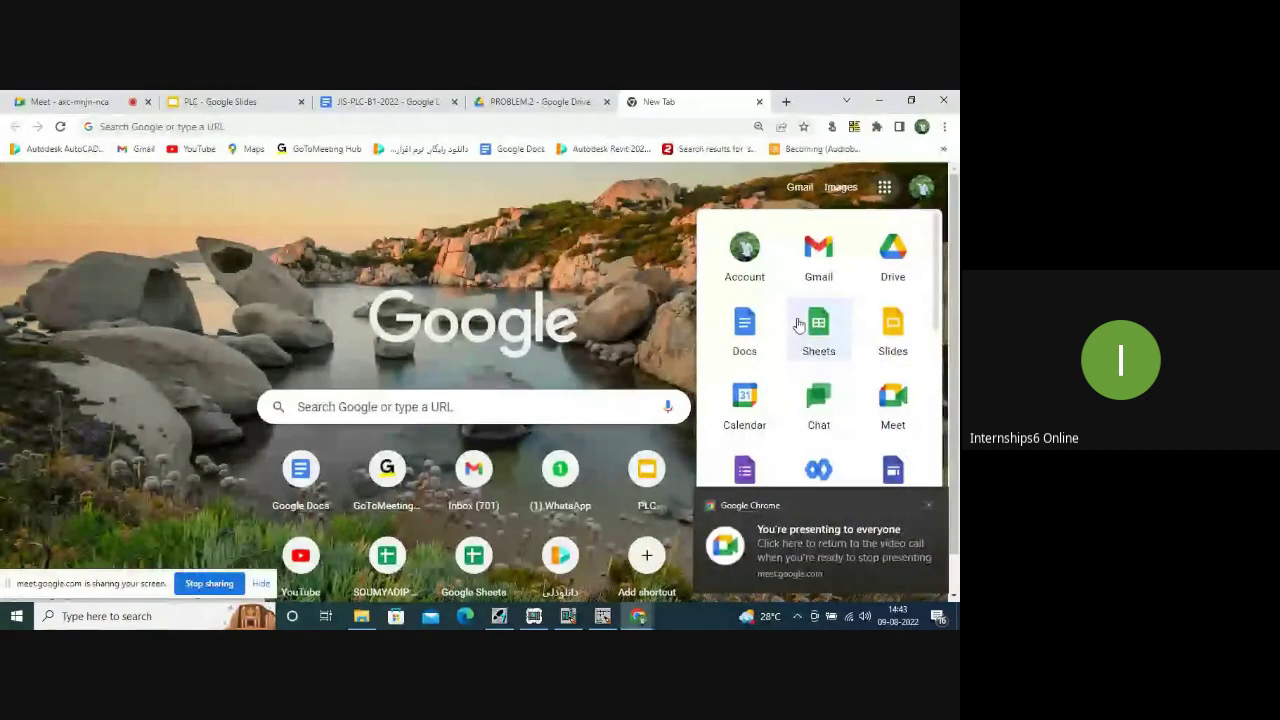
left_click(807, 330)
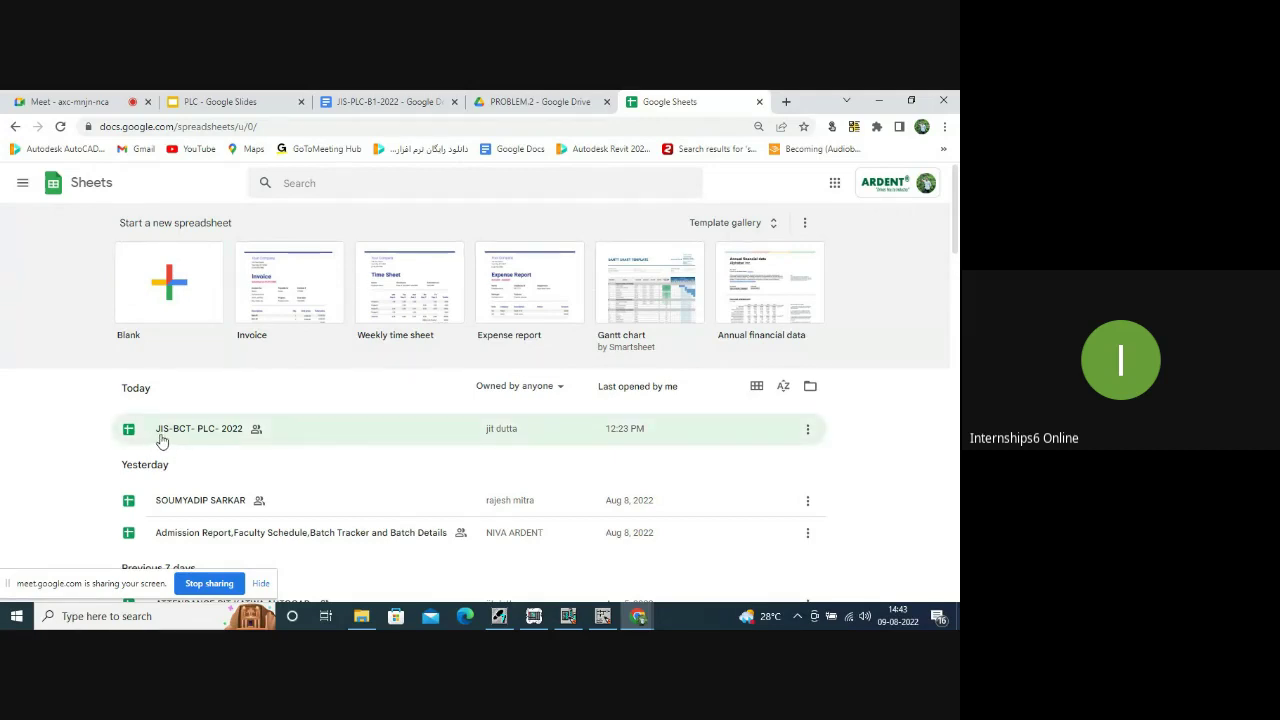
left_click(162, 438)
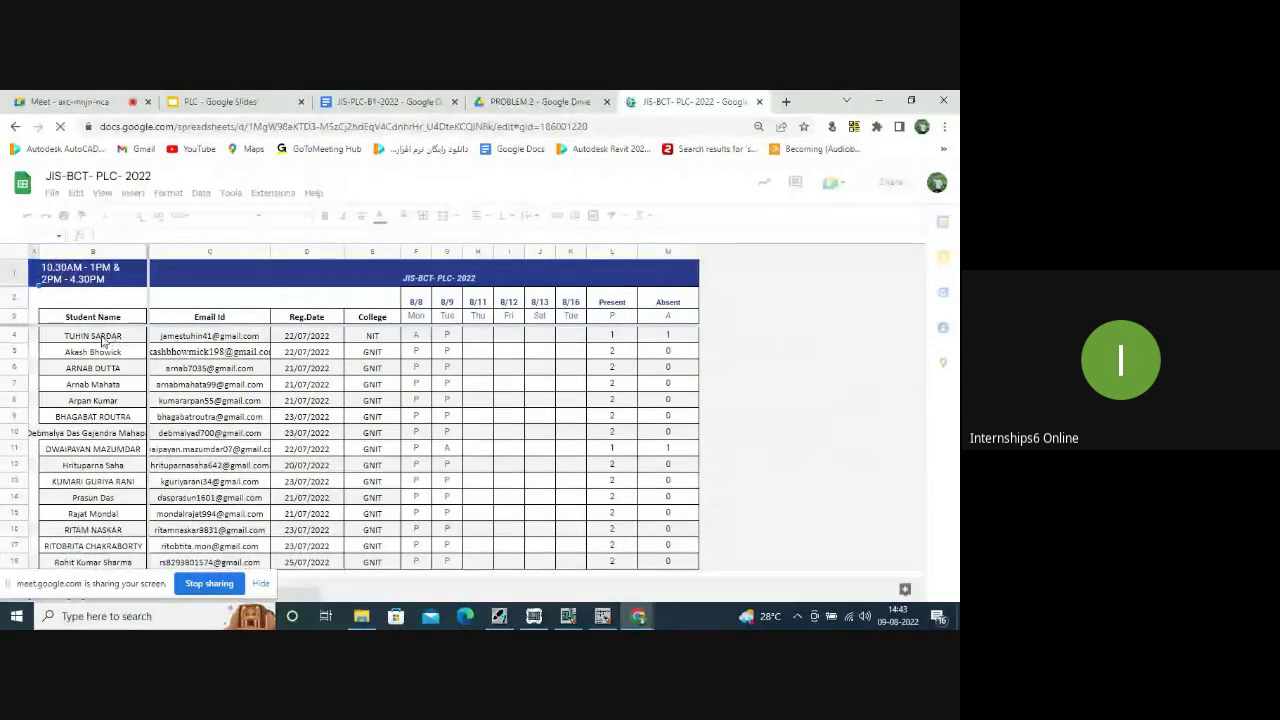
left_click(103, 340)
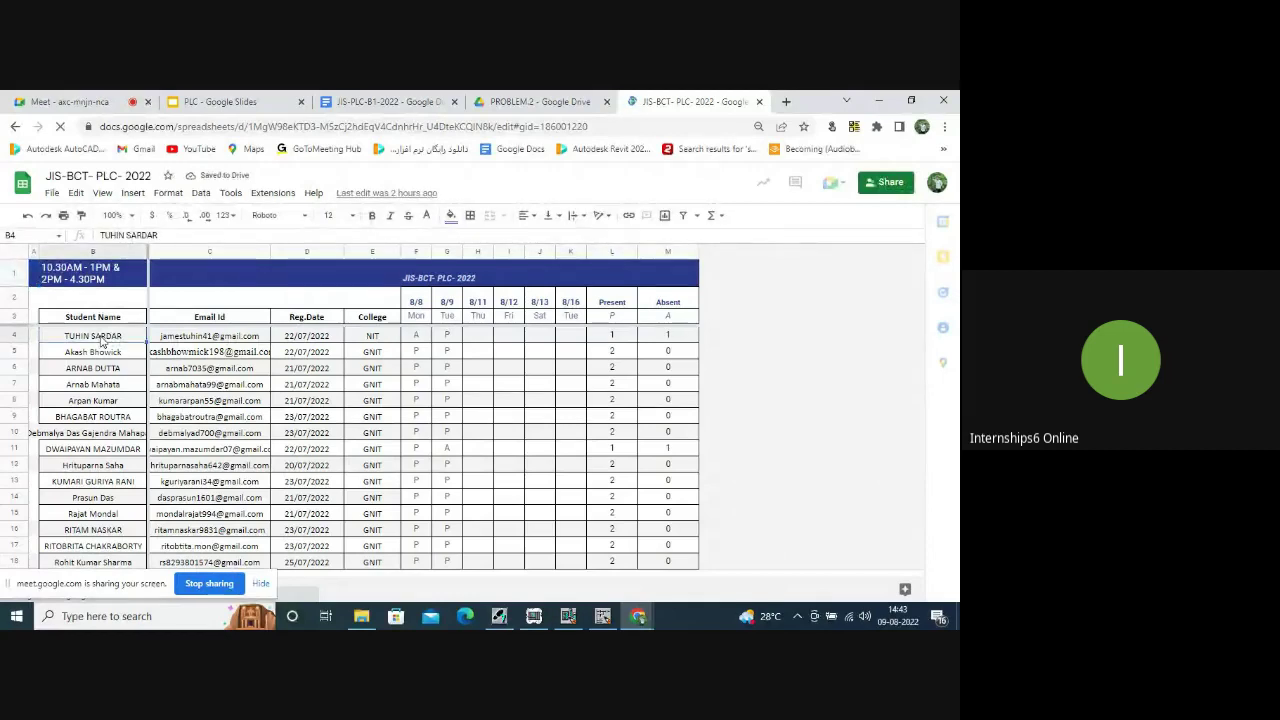
left_click_drag(103, 340, 90, 503)
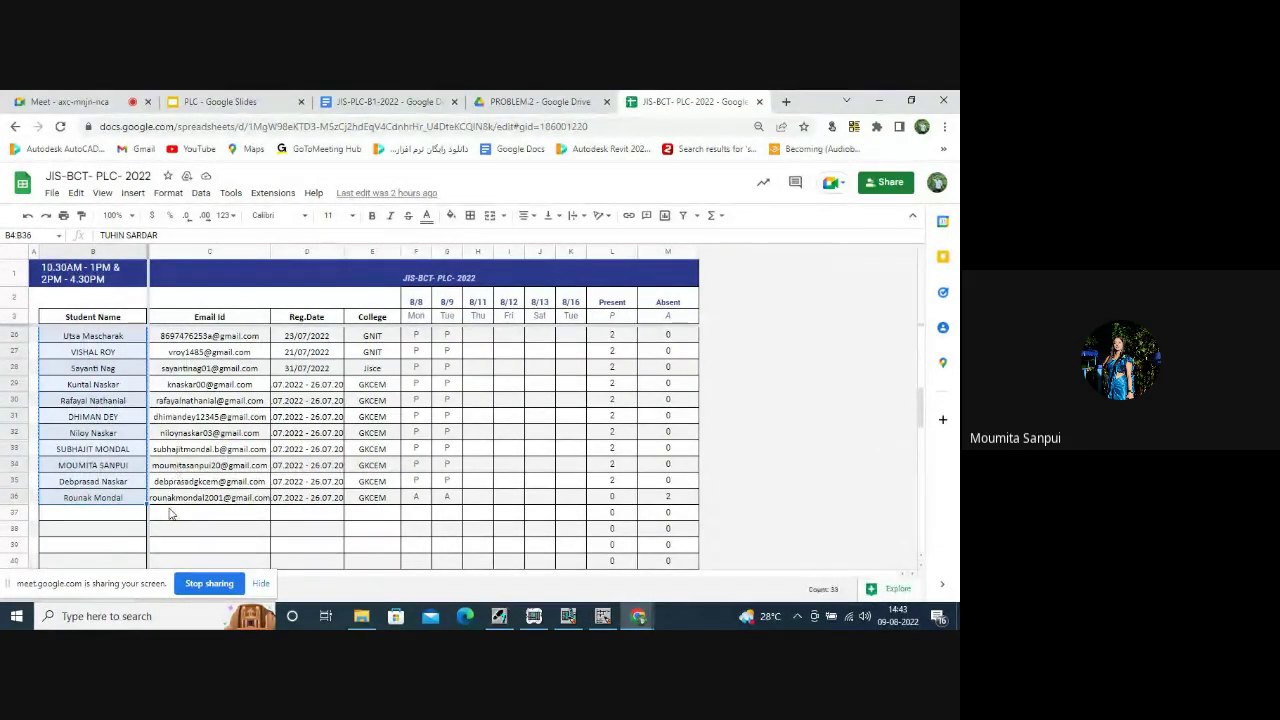
scroll(168, 512, "up", 7)
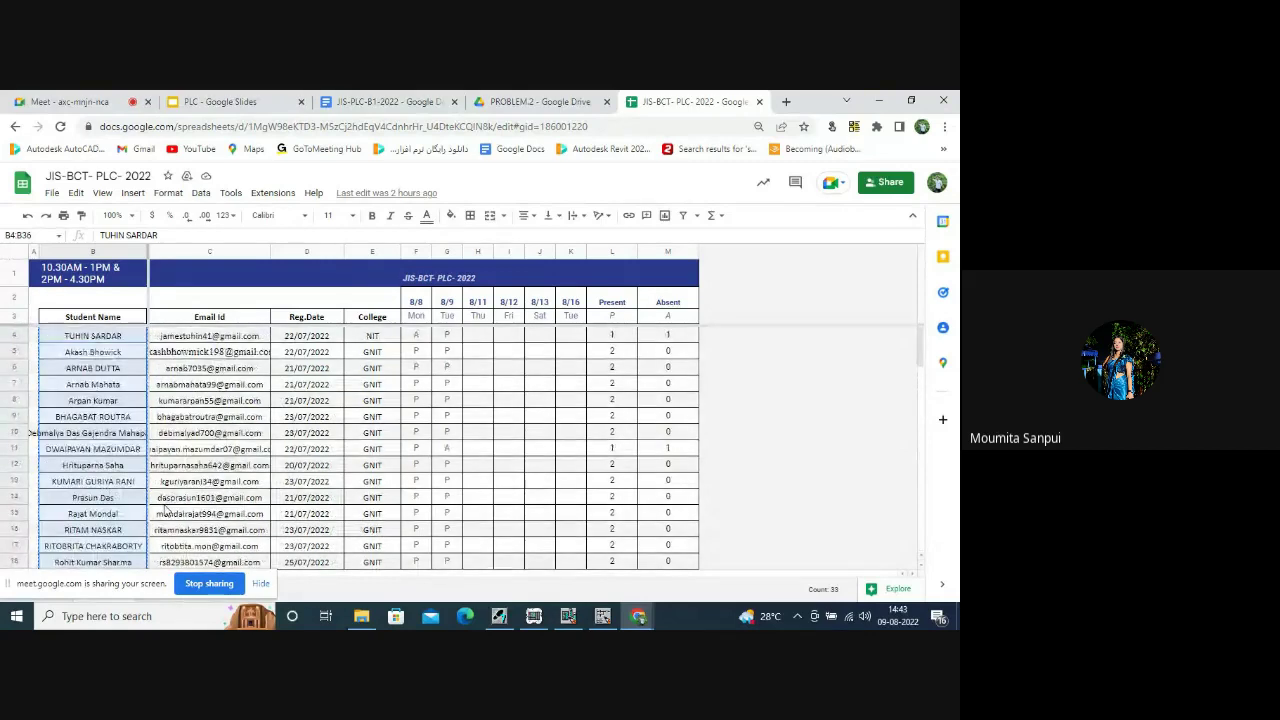
scroll(169, 452, "down", 13)
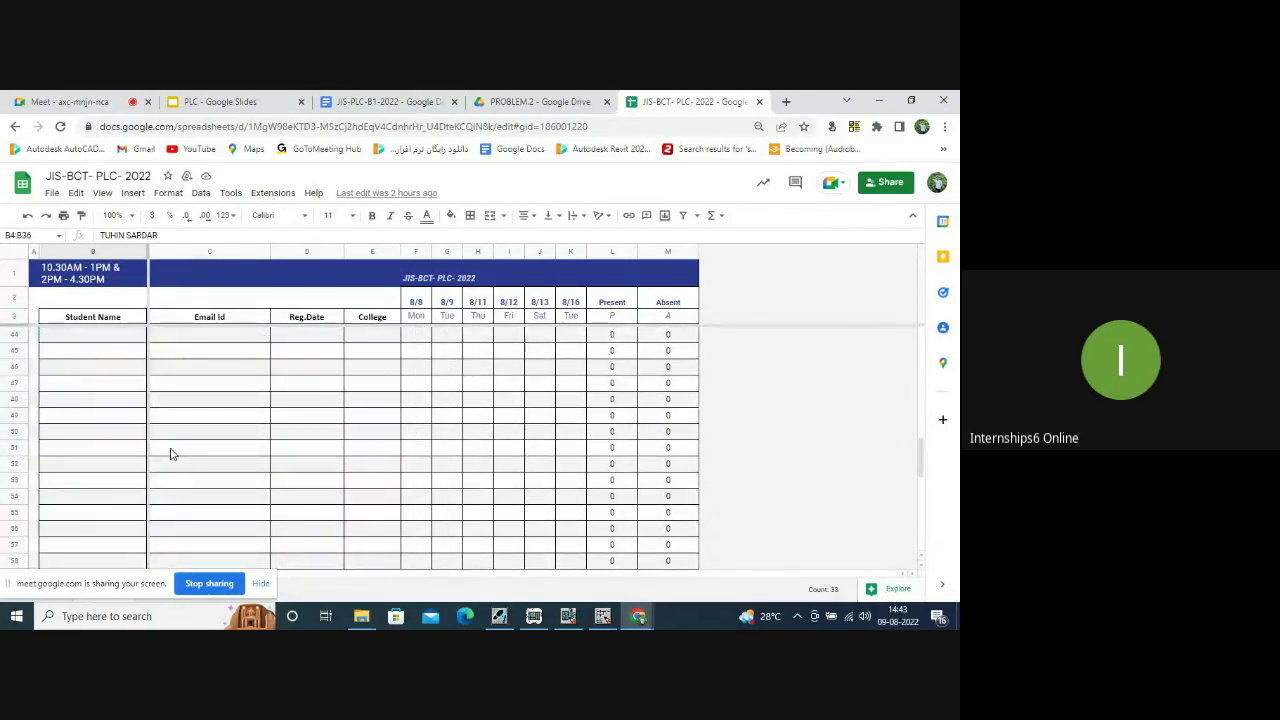
scroll(170, 453, "up", 12)
scroll(172, 451, "up", 2)
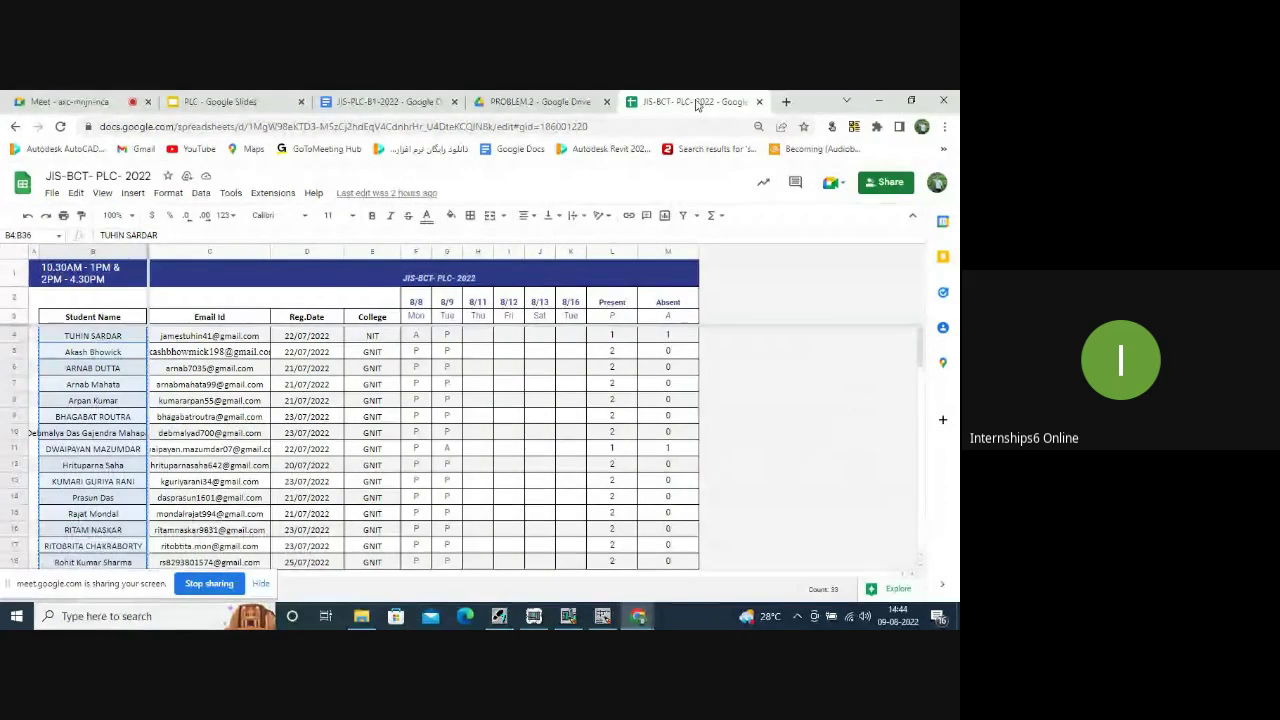
left_click(540, 101)
left_click(665, 98)
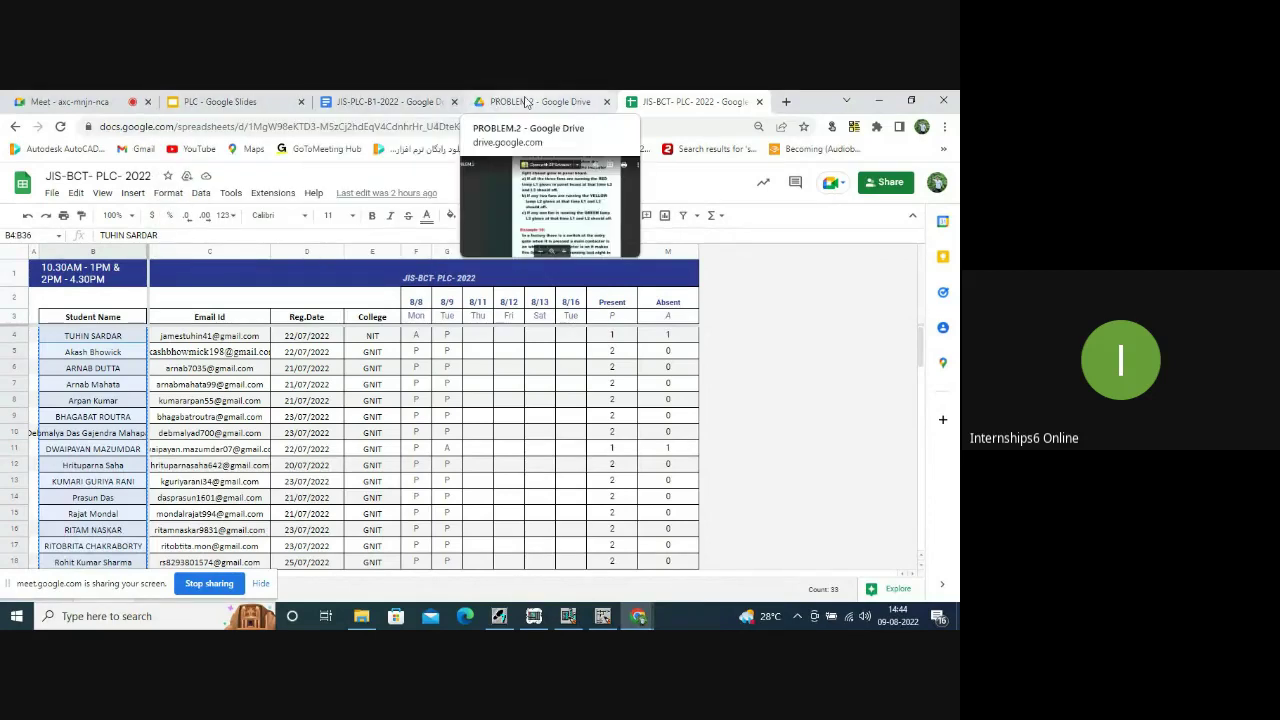
Select the helpline sentence in the JIS-PLC-B1-2022 course document's table.
left_click(386, 101)
scroll(463, 349, "down", 10)
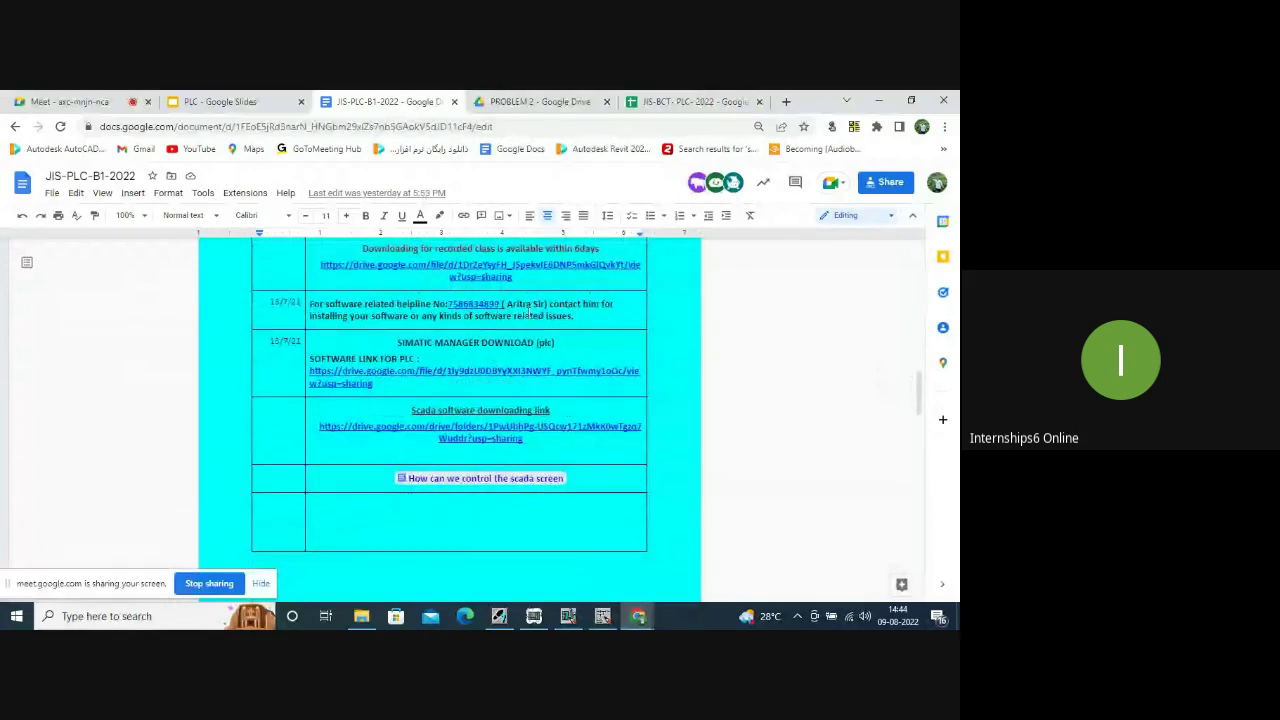
left_click_drag(573, 316, 311, 296)
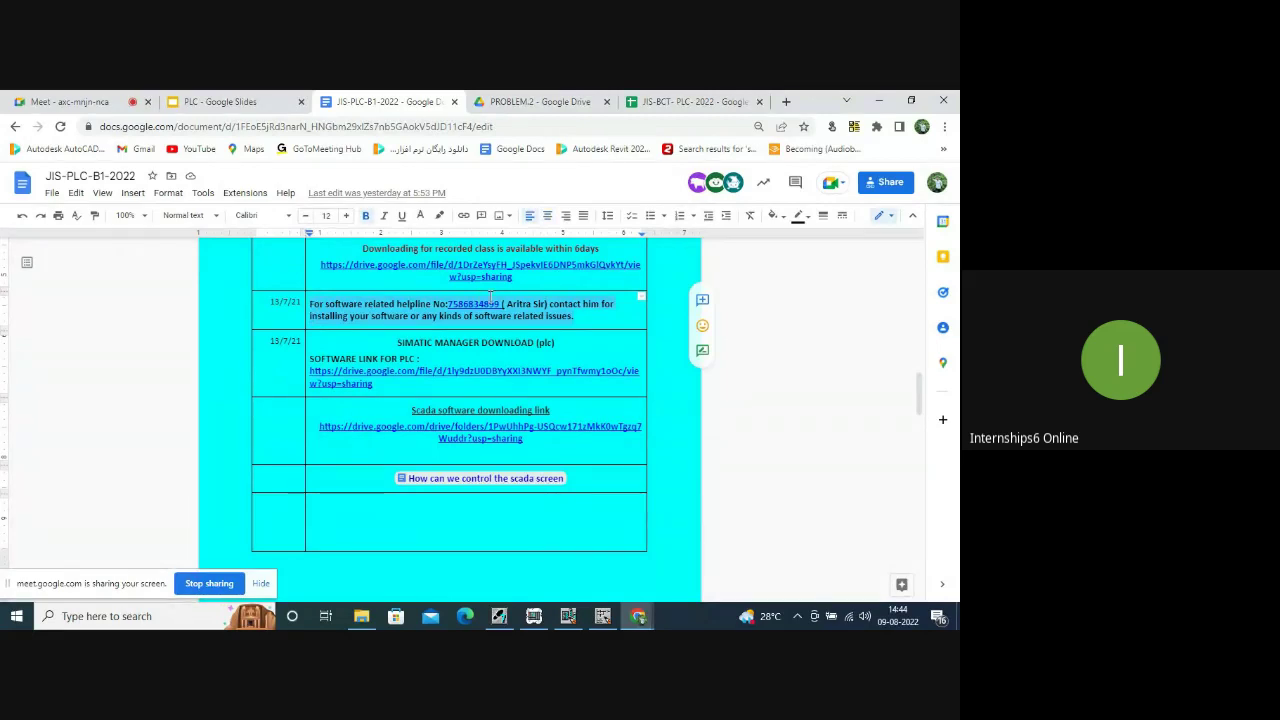
left_click(452, 306)
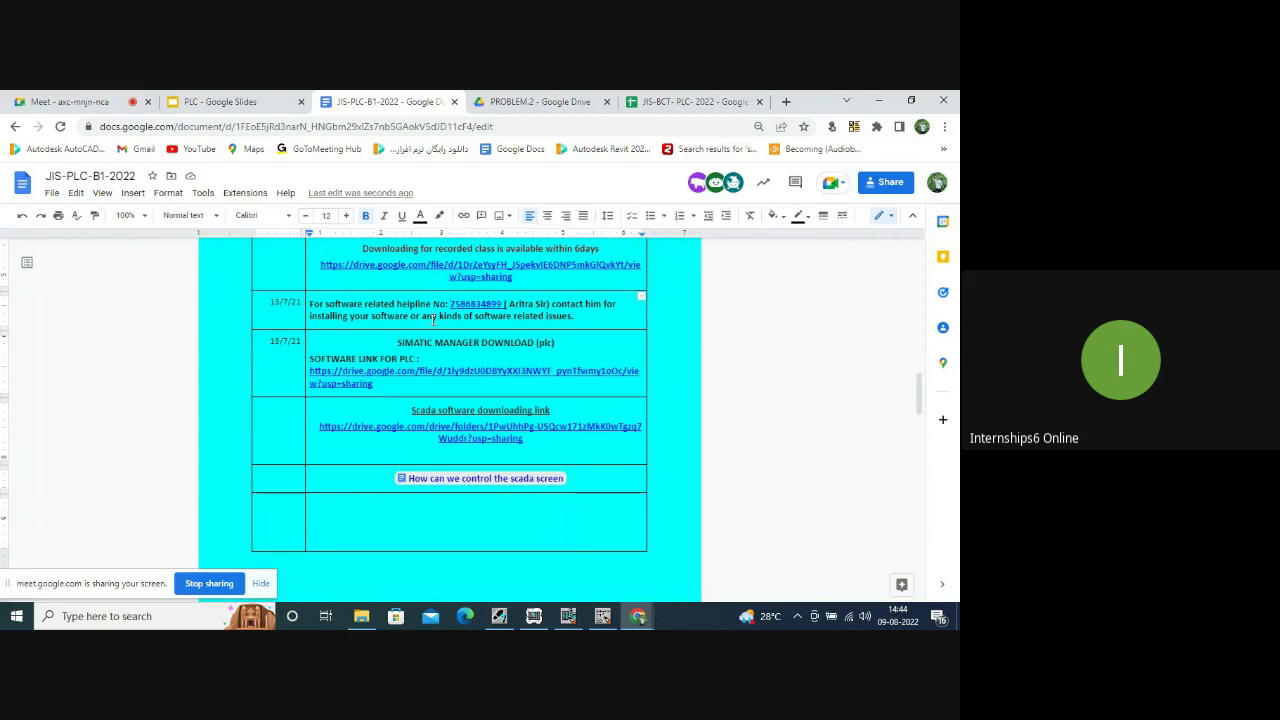
Switch between the course document and the JIS-BCT- PLC- 2022 attendance sheet, ending on the sheet.
left_click(668, 100)
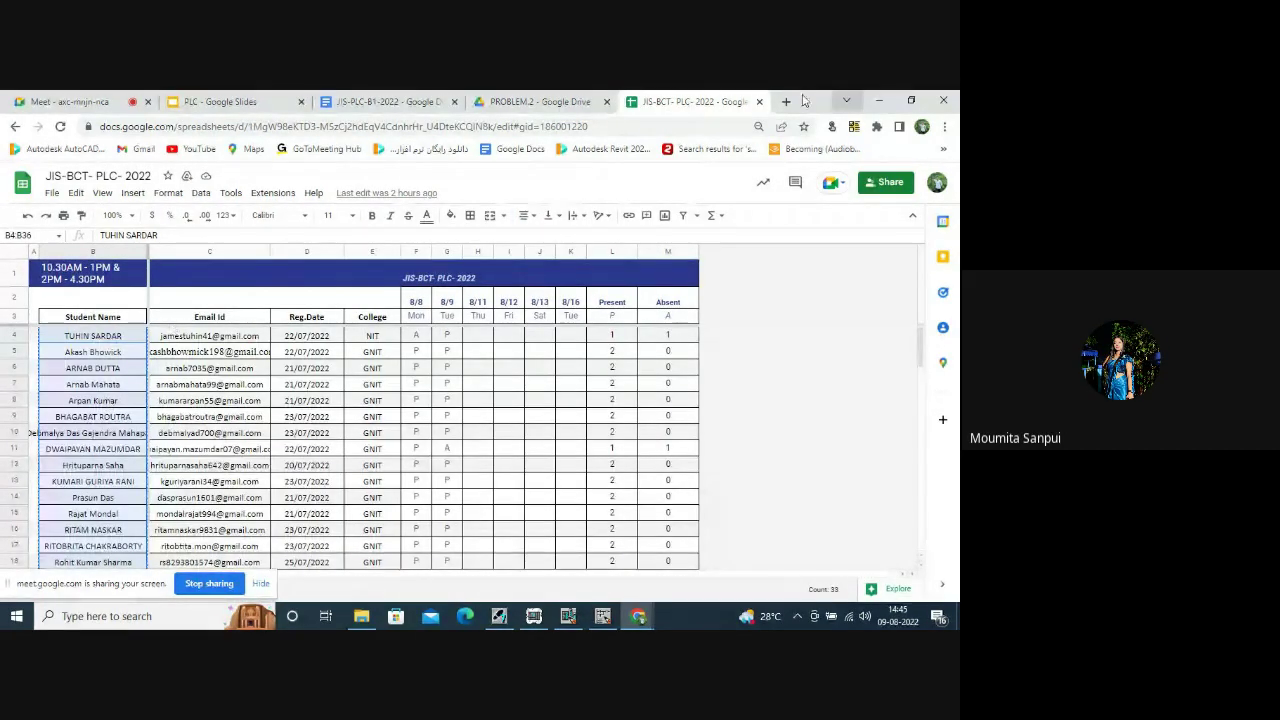
left_click(381, 102)
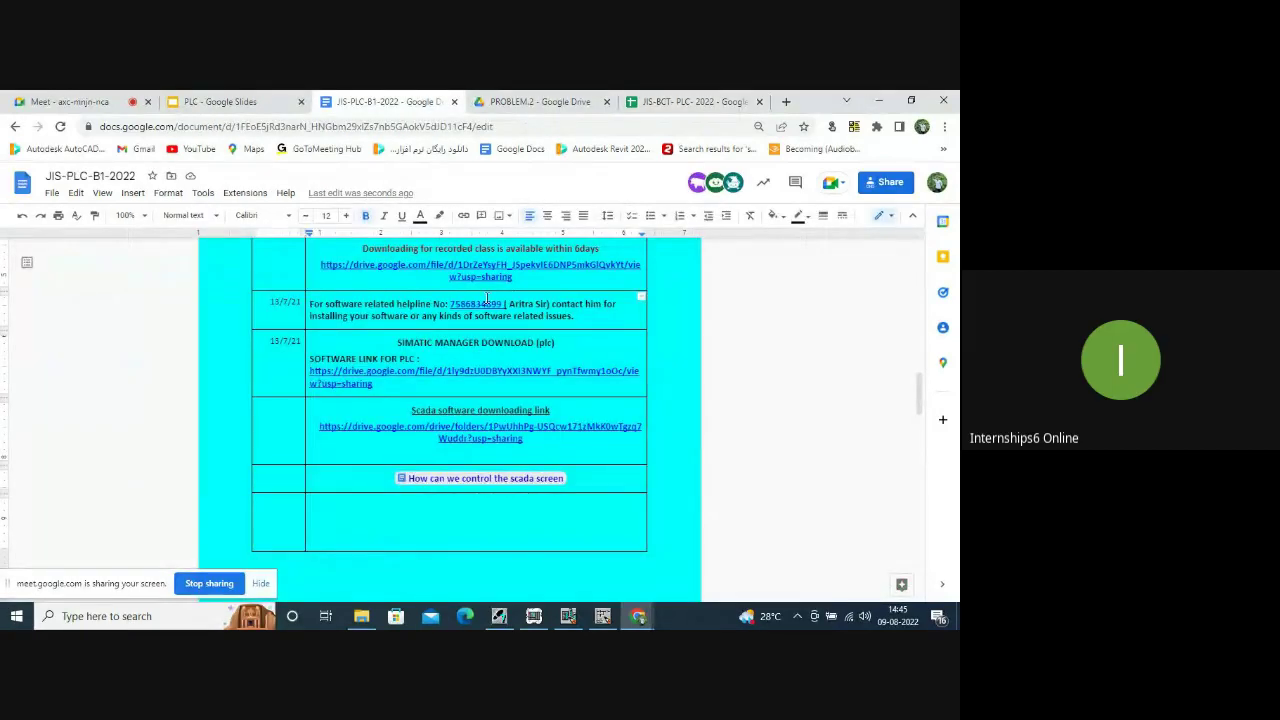
scroll(519, 300, "up", 5)
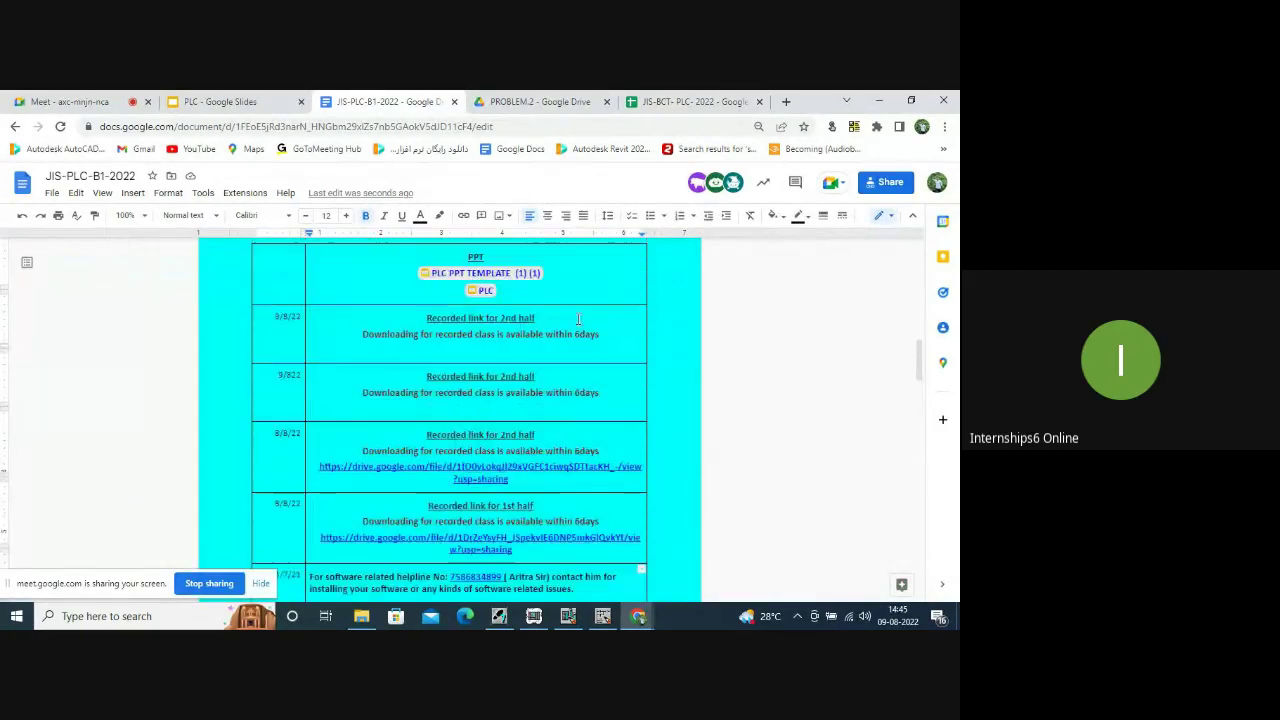
left_click(694, 102)
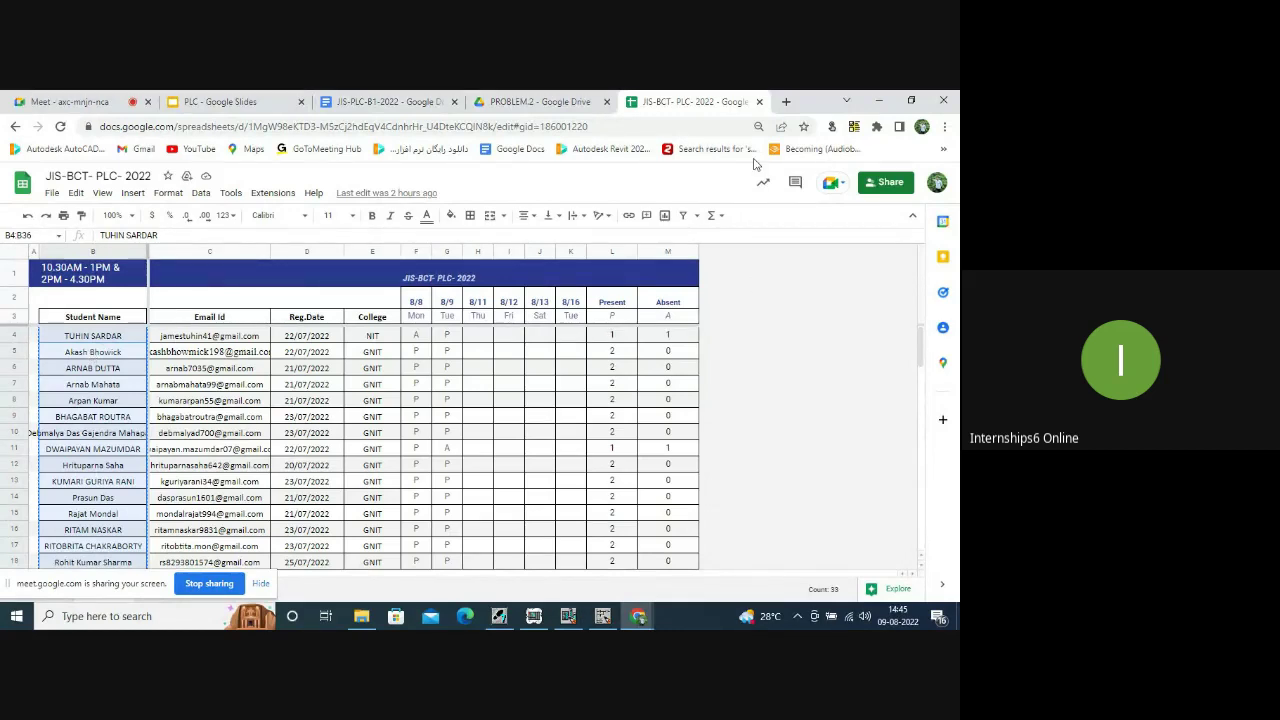
Open a new Chrome tab showing the Google search page.
left_click(785, 101)
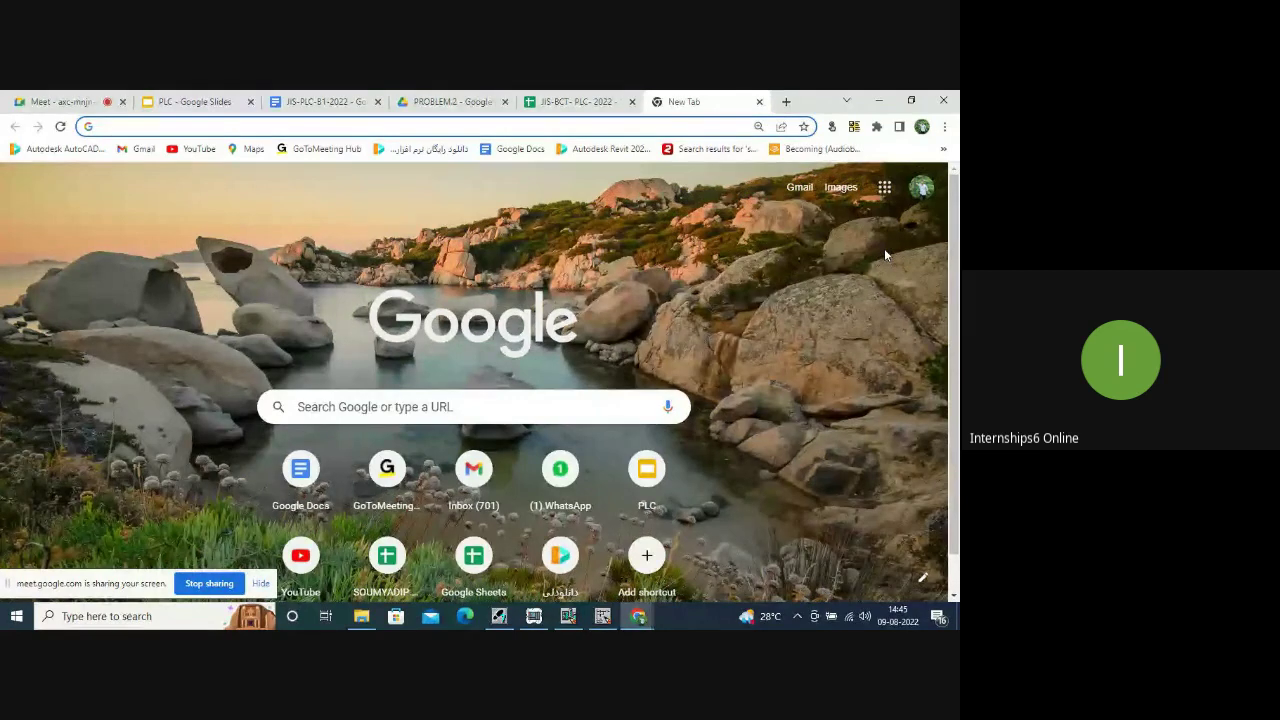
Start a Blank spreadsheet from Google Sheets via the apps grid.
left_click(884, 187)
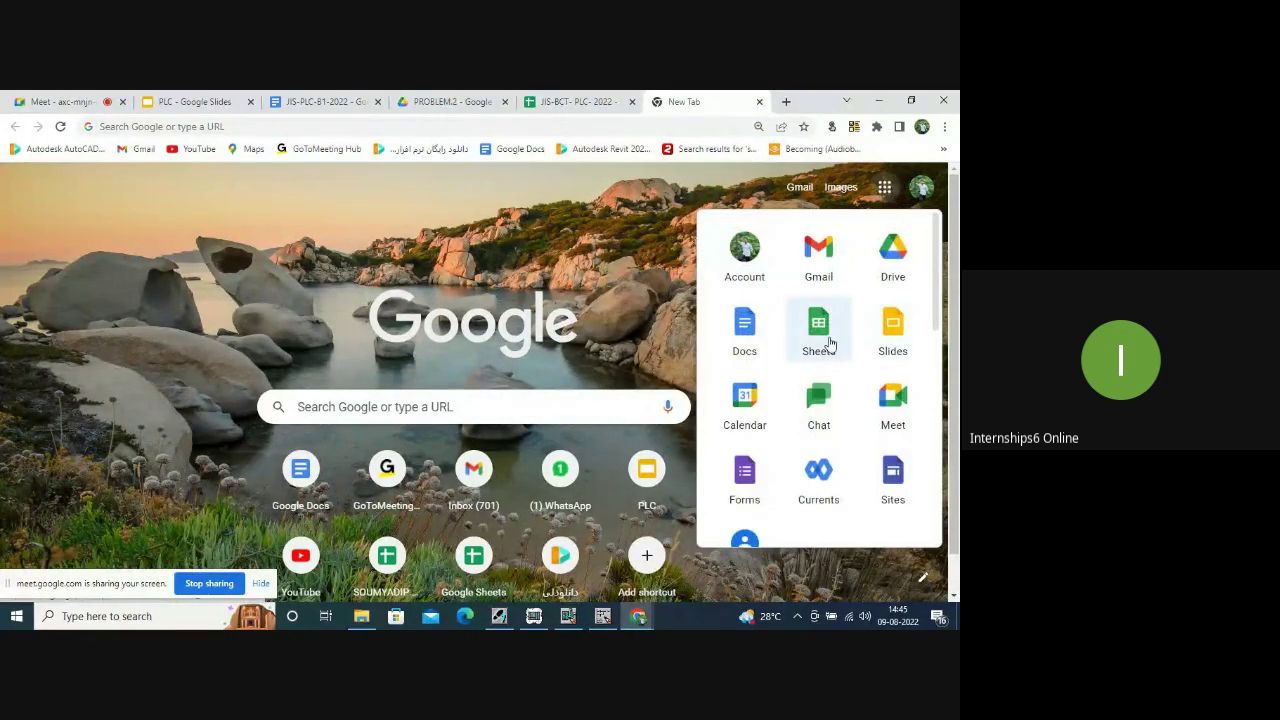
left_click(828, 342)
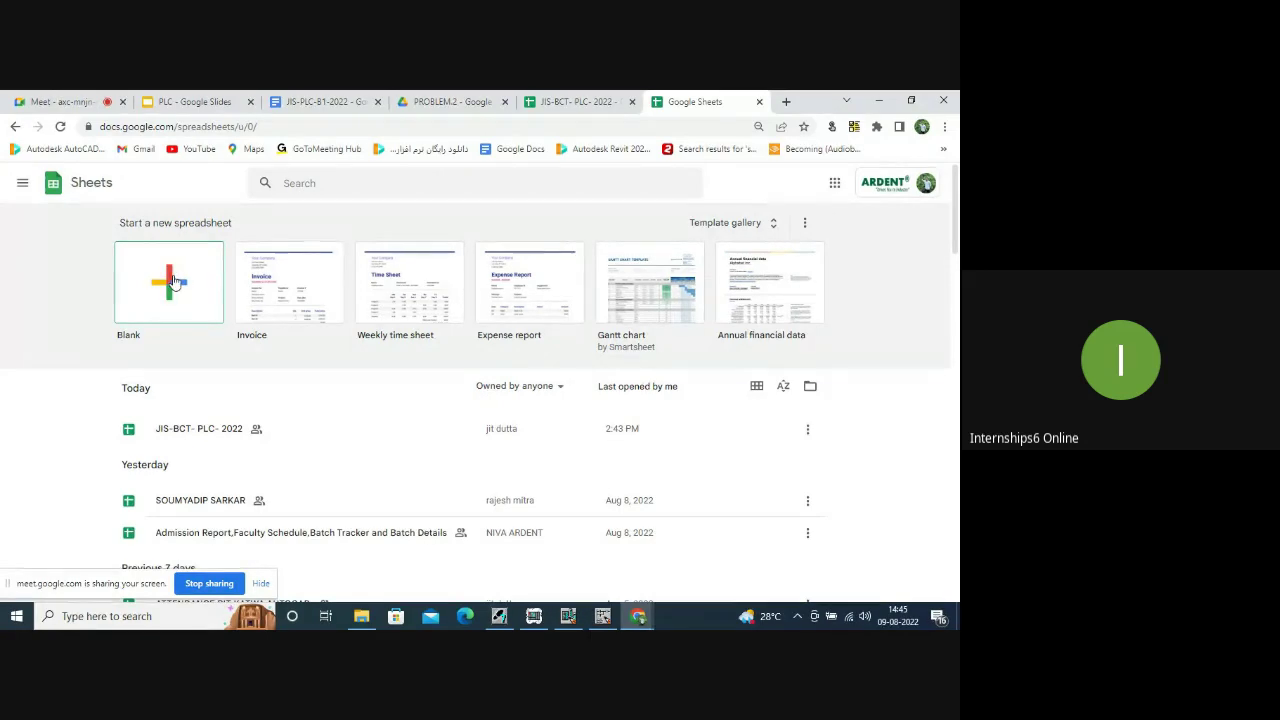
left_click(173, 277)
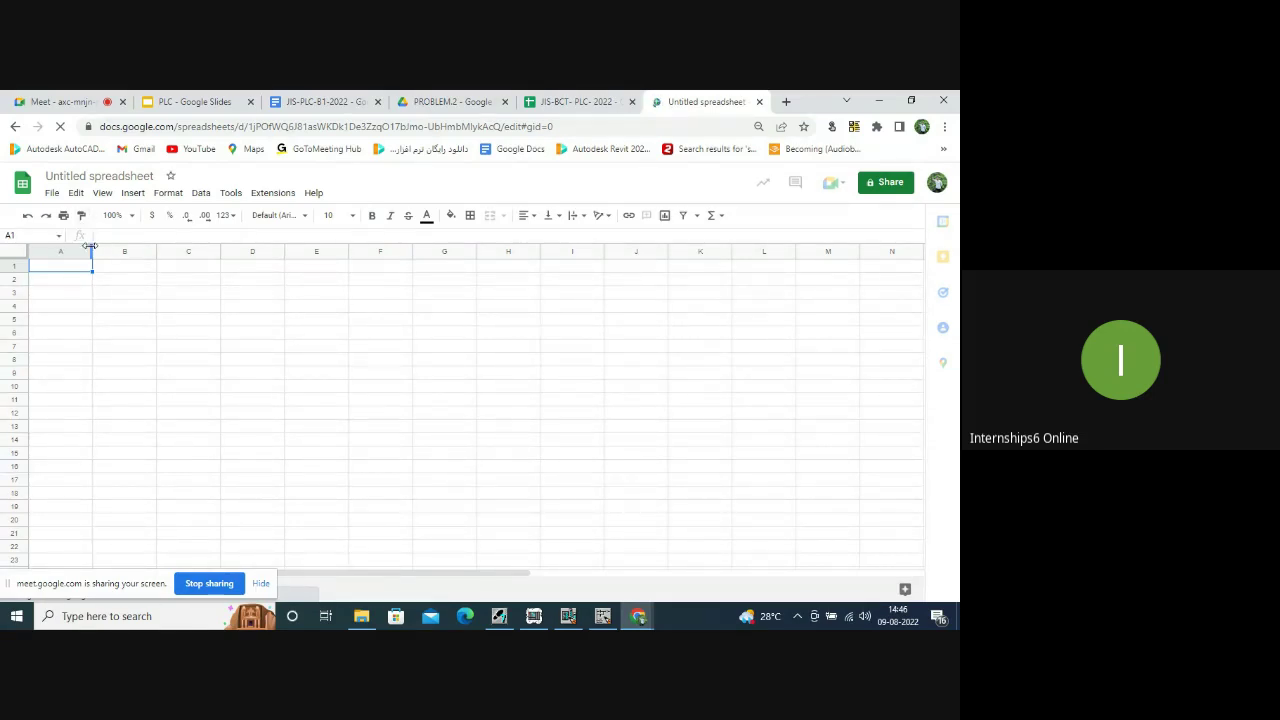
Widen column A, paste the student names into it, then widen columns B and C.
left_click_drag(92, 251, 131, 266)
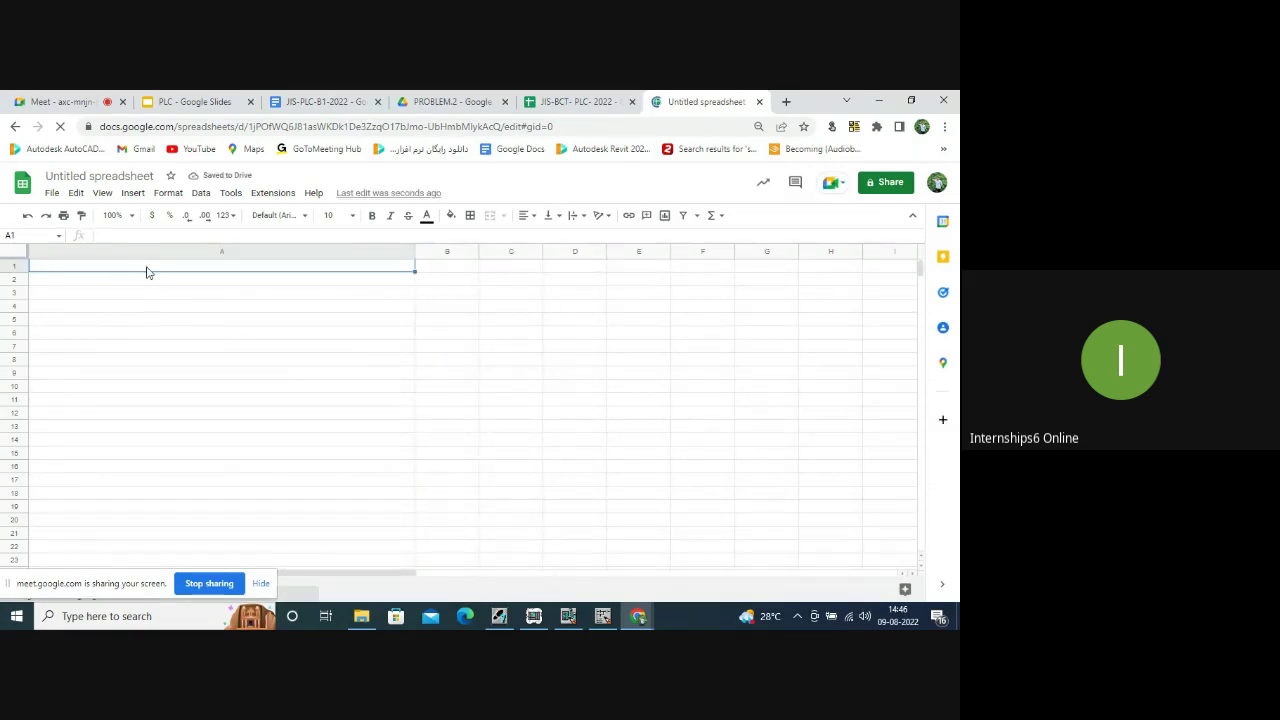
key("ctrl+v")
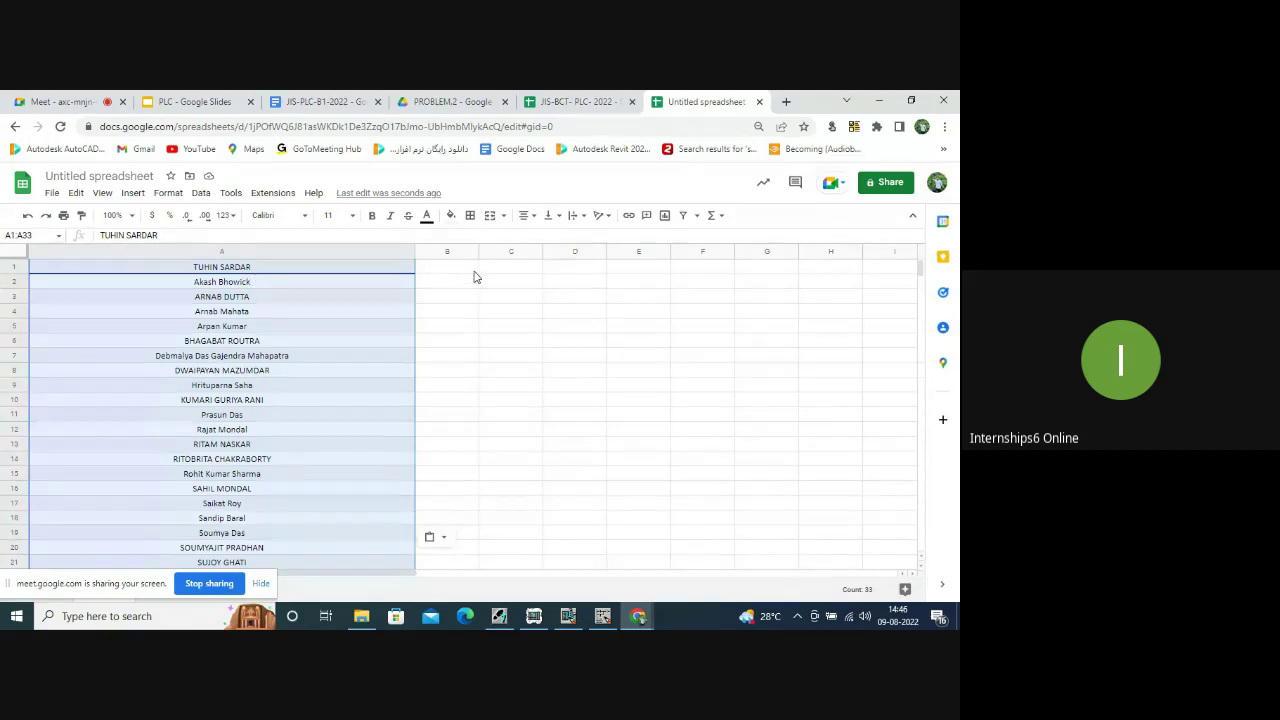
scroll(271, 391, "down", 8)
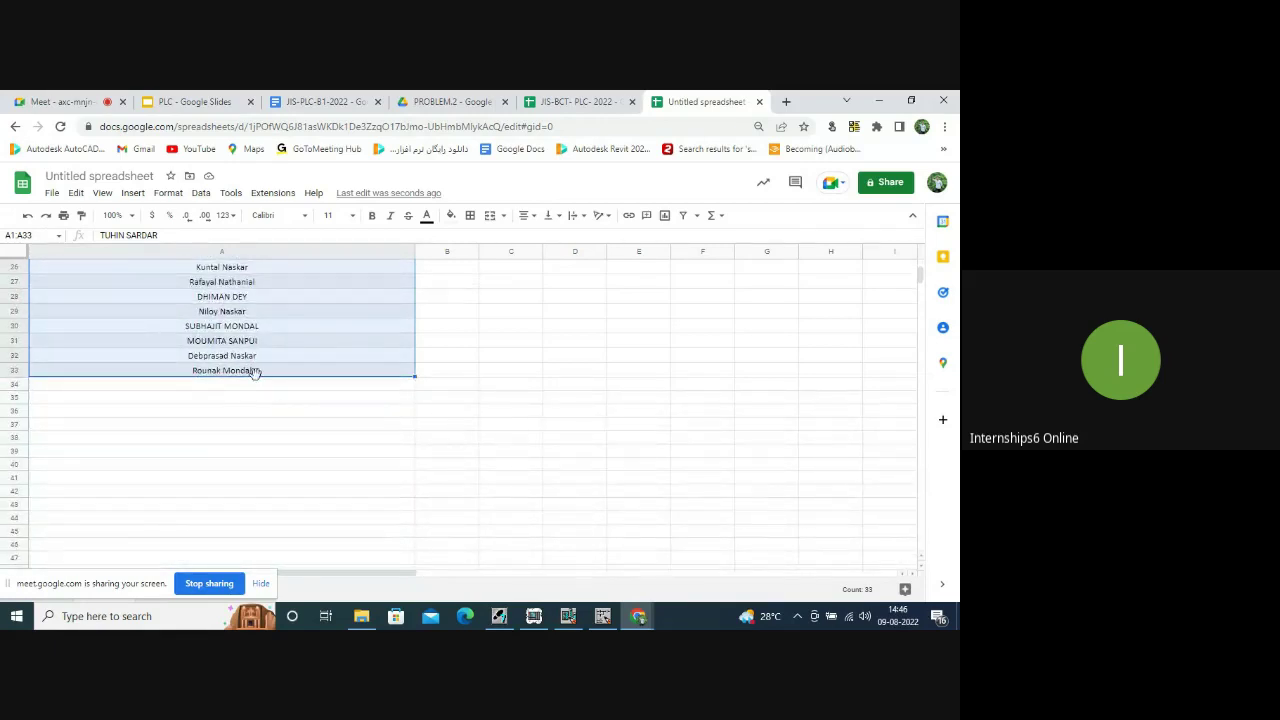
scroll(251, 372, "up", 8)
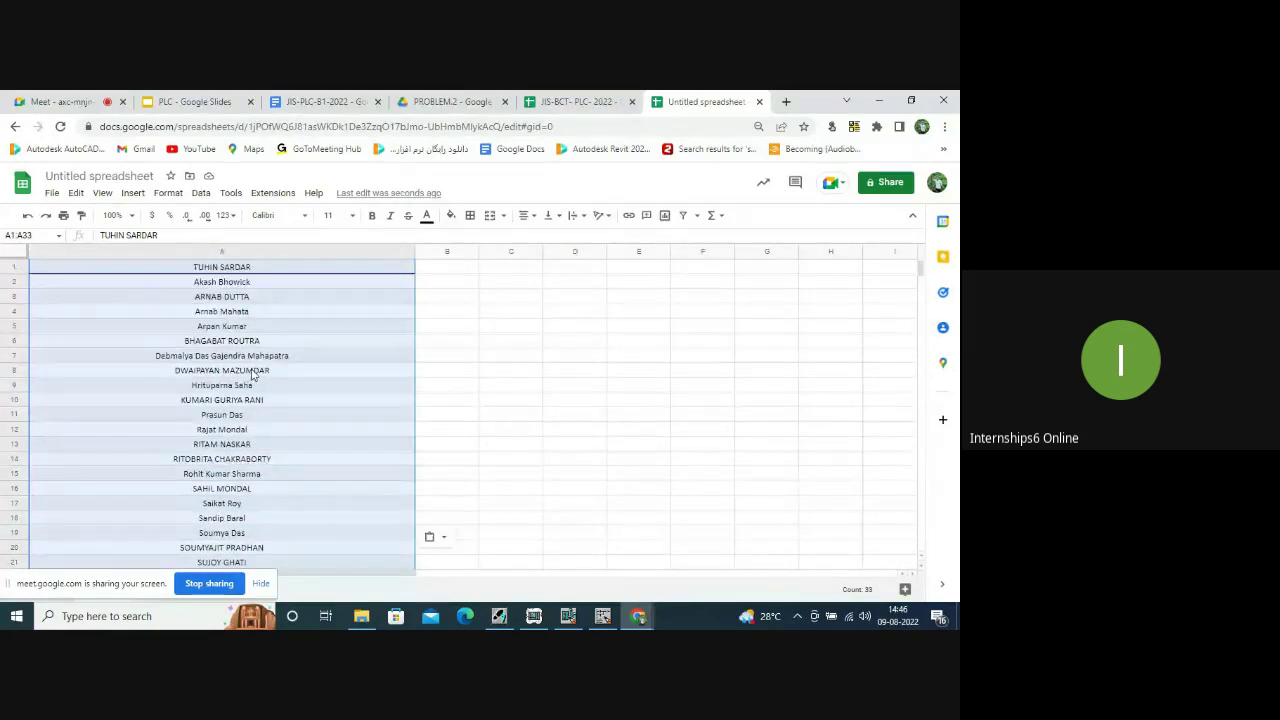
left_click(506, 283)
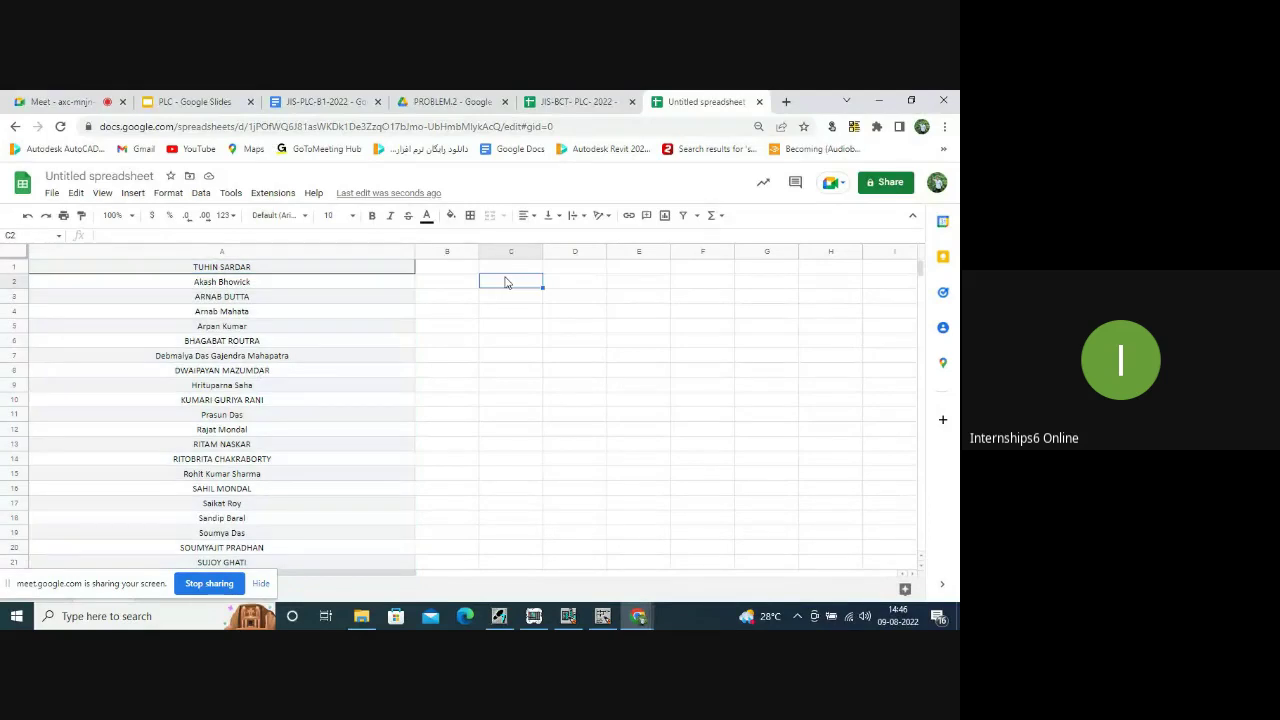
left_click_drag(478, 250, 800, 300)
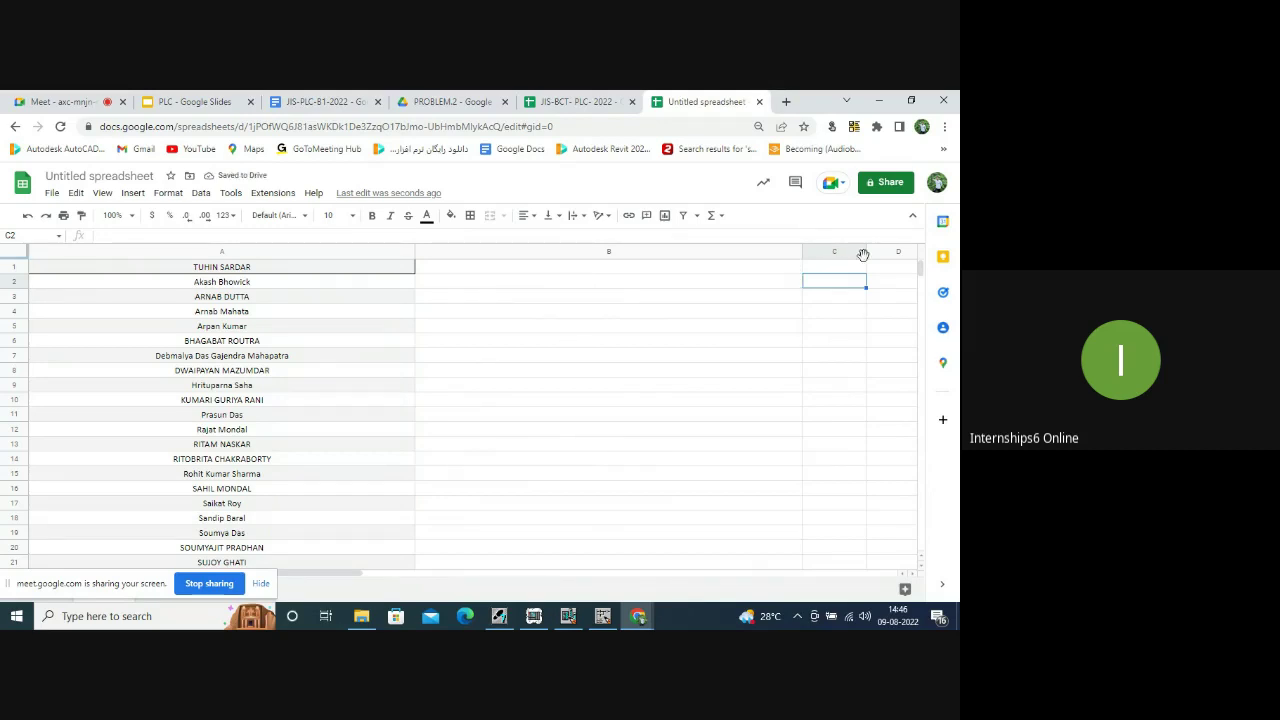
mouse_move(864, 251)
left_mouse_down()
mouse_move(894, 251)
mouse_move(866, 251)
left_mouse_up()
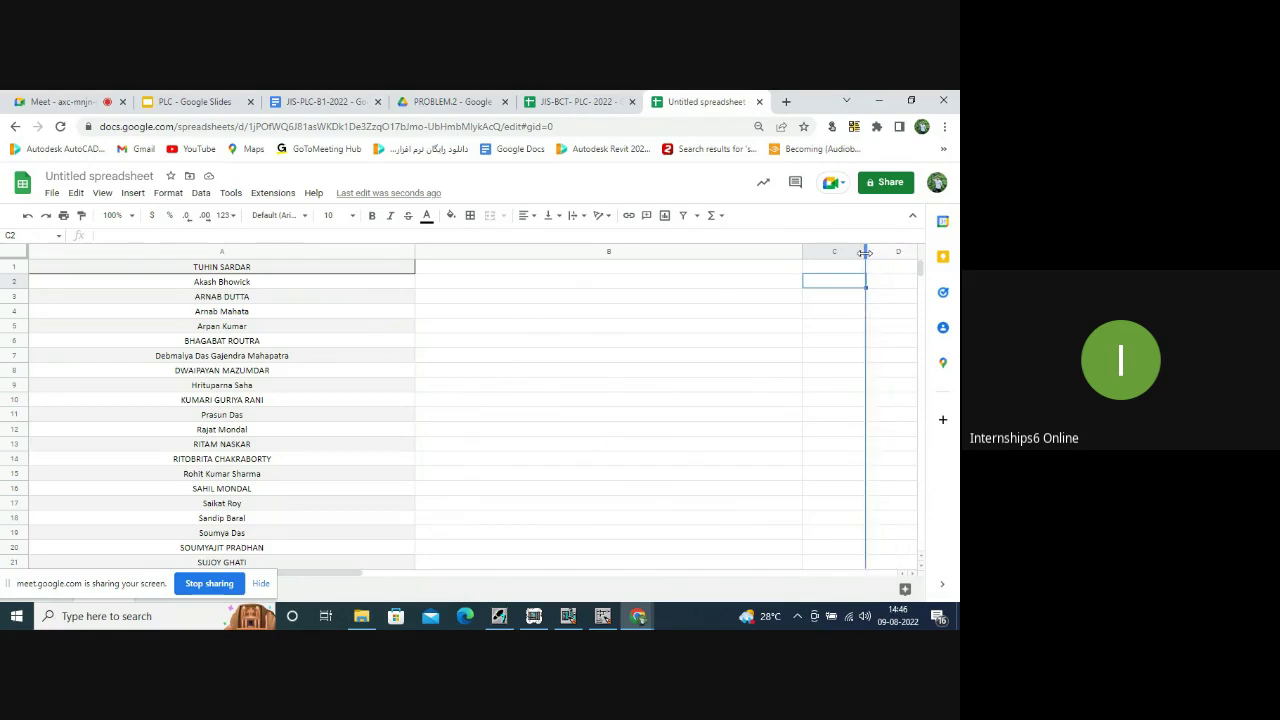
Copy the attendance sheet's title and rename the new spreadsheet 'JIS-BCT- PLC- 2022/PROJECT'.
left_click(597, 101)
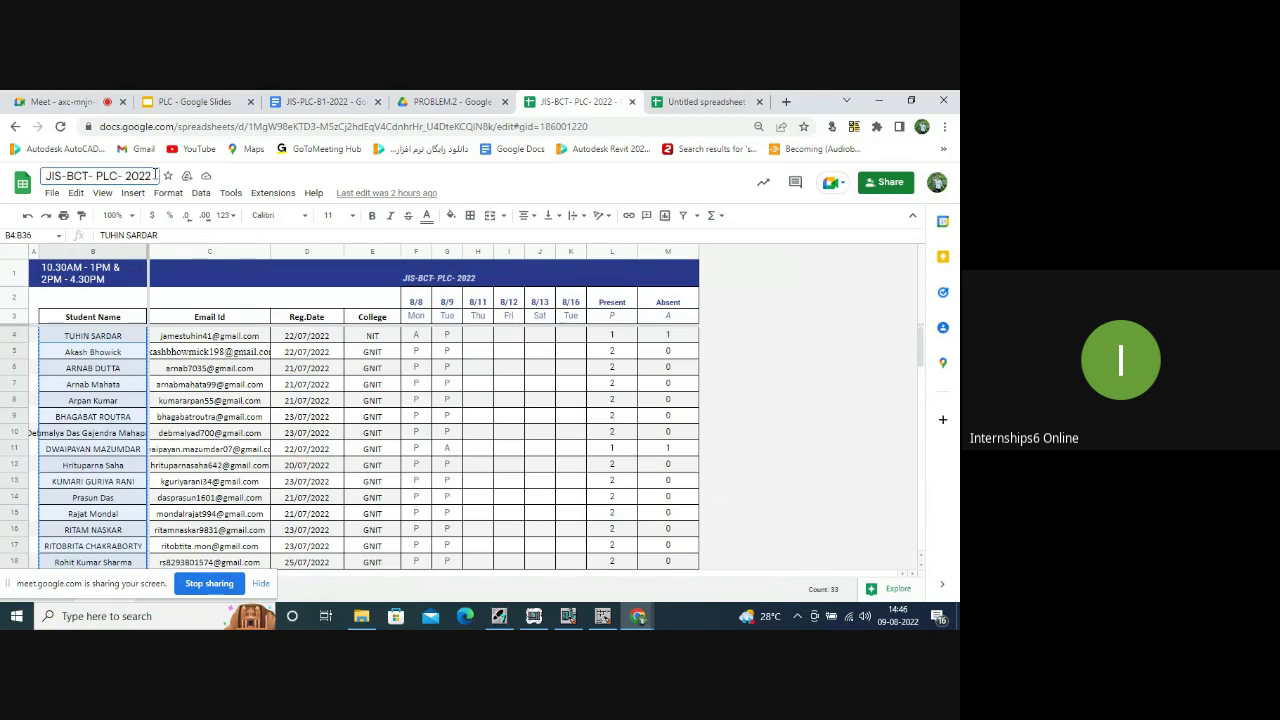
left_click_drag(152, 176, 30, 182)
key("ctrl+c")
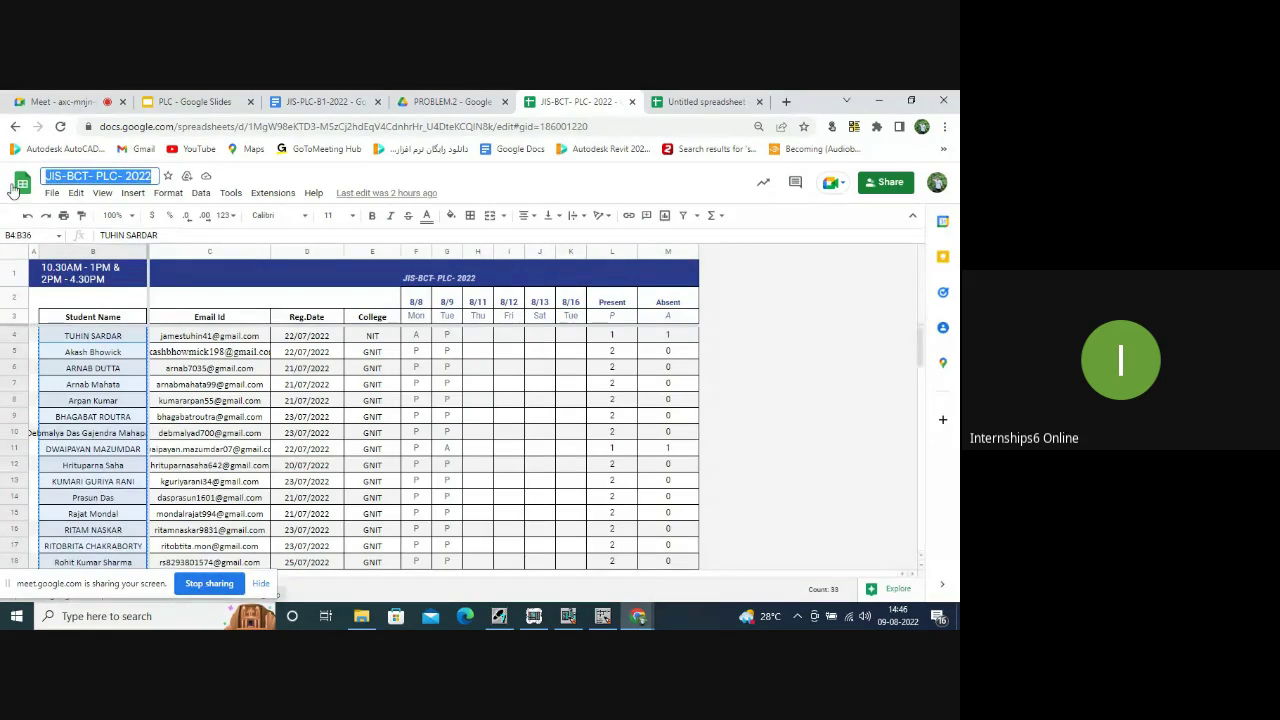
left_click(705, 101)
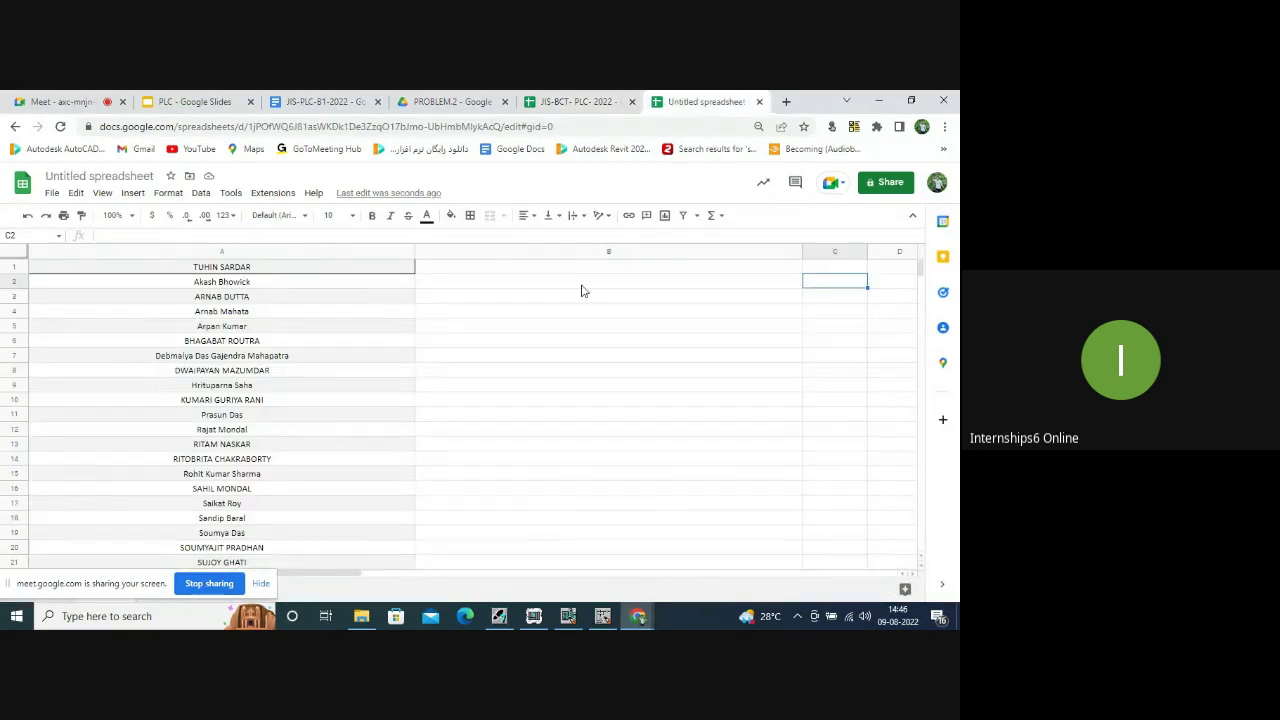
left_click(517, 272)
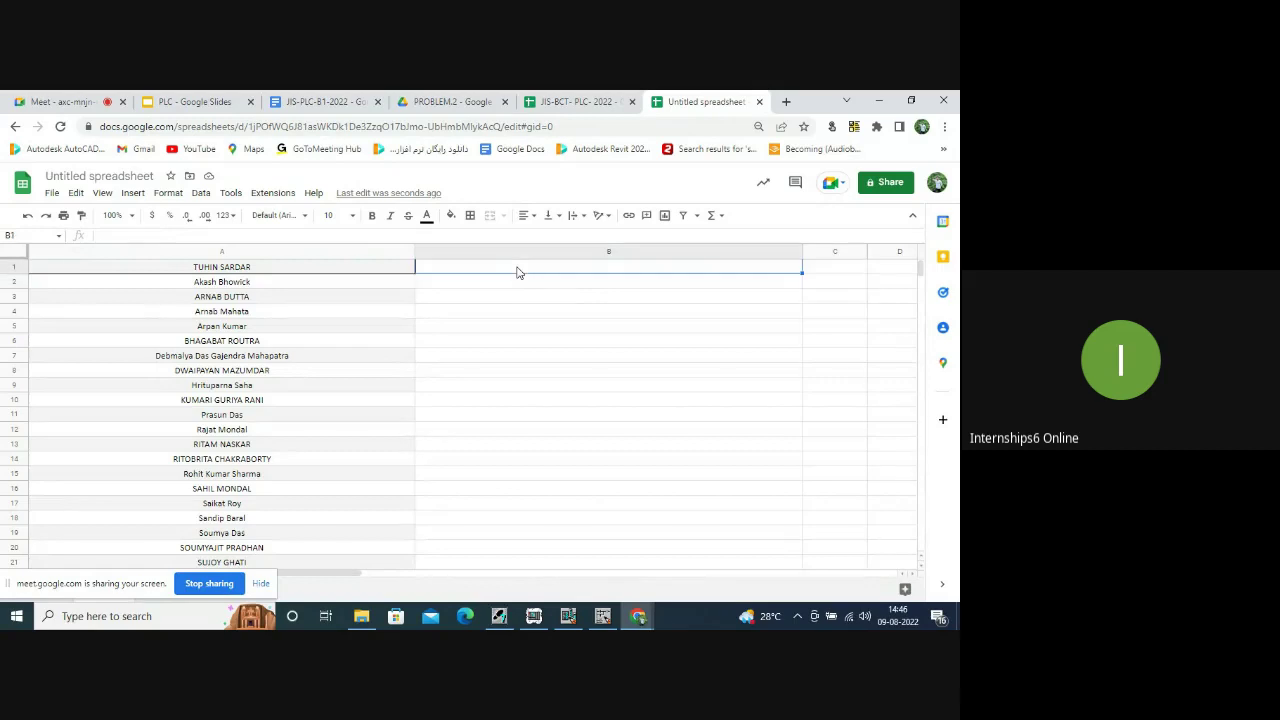
left_click(157, 176)
key("ctrl+v")
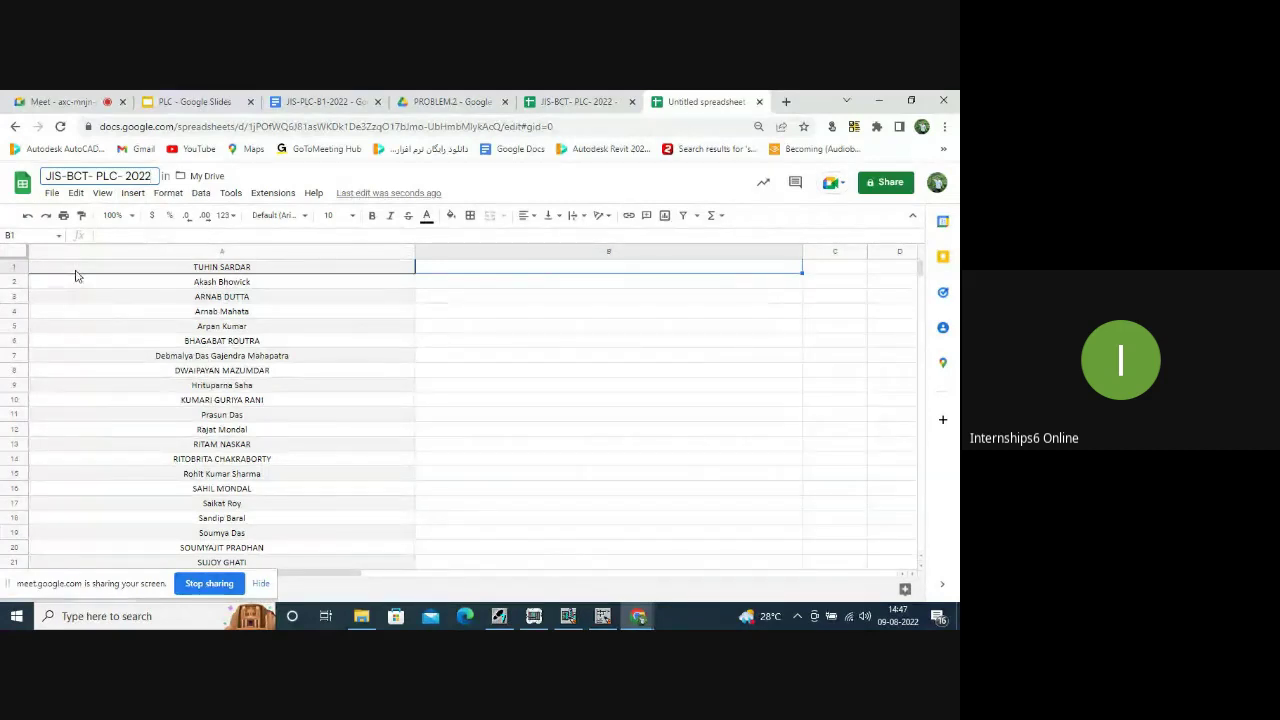
type("/P")
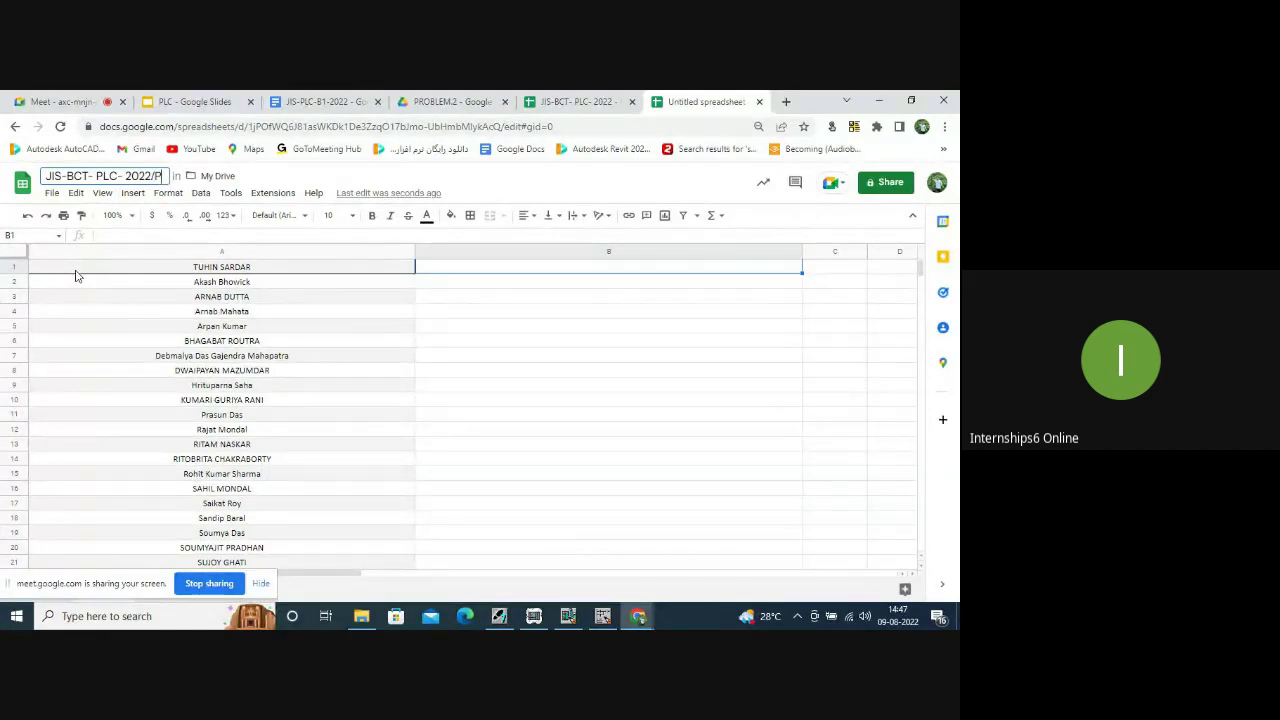
type("ROJECT")
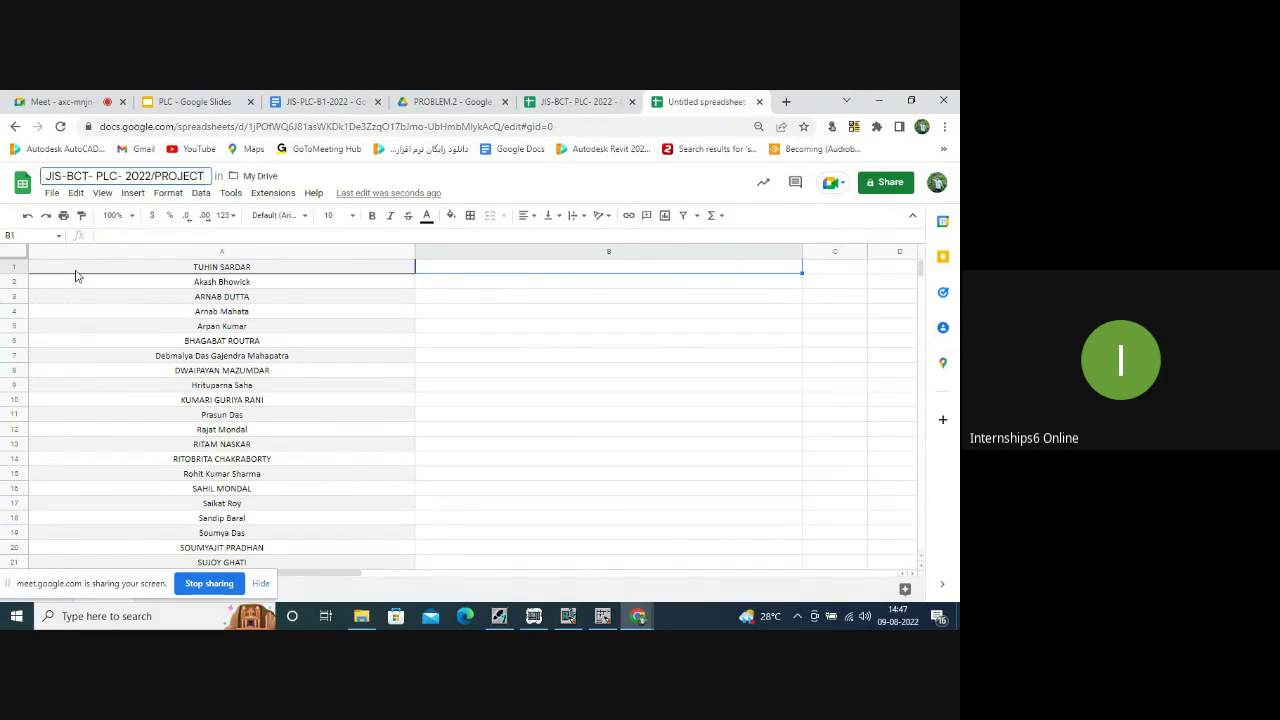
key("Return")
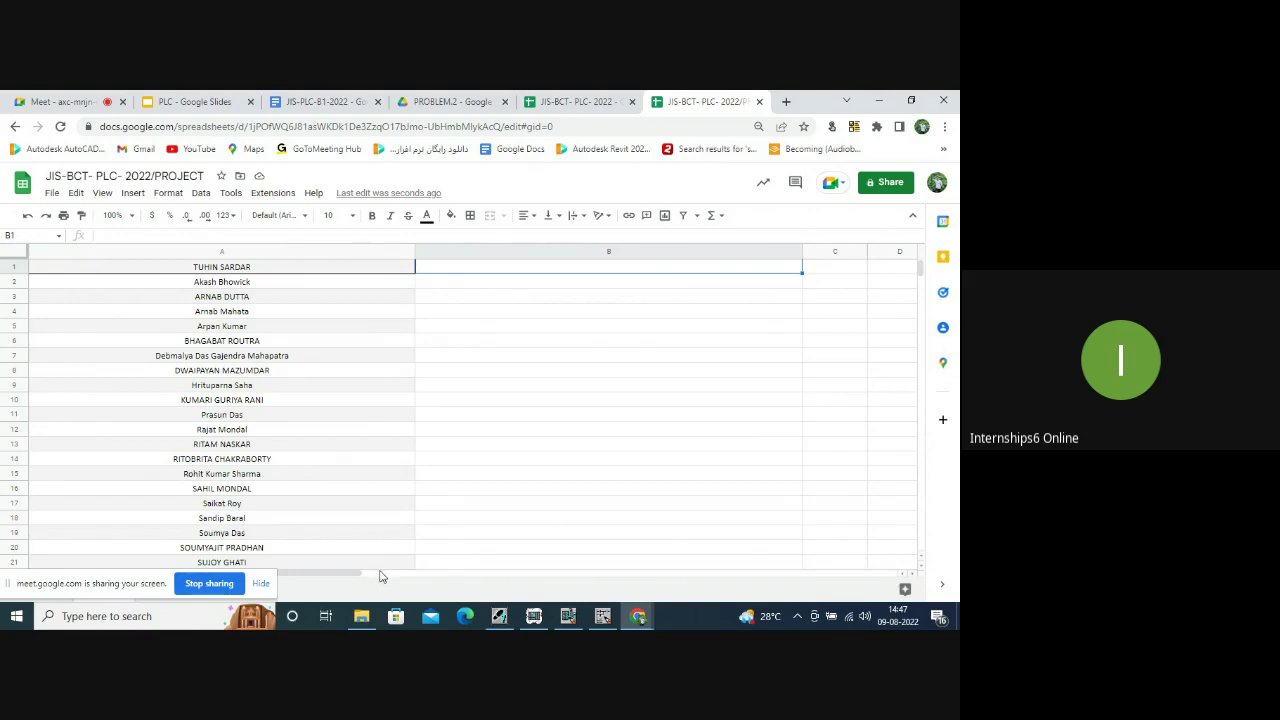
Widen column C of the spreadsheet.
left_click_drag(347, 579, 537, 578)
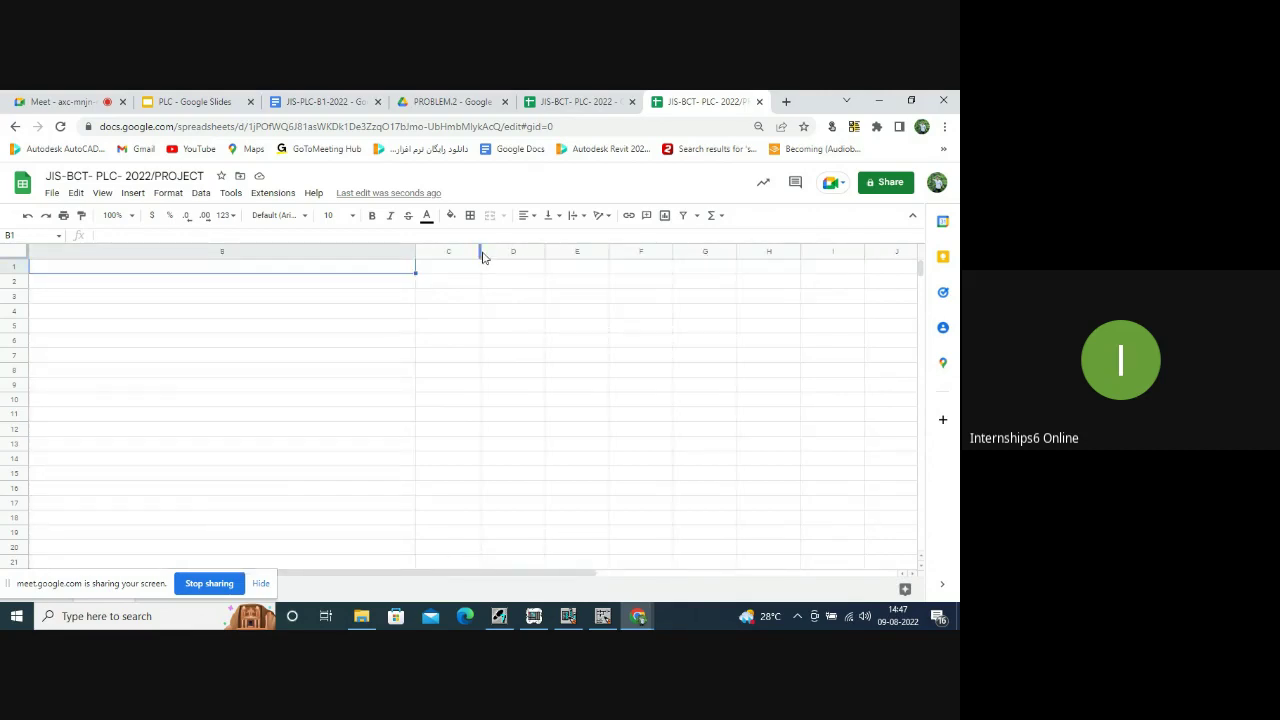
left_click_drag(481, 257, 800, 257)
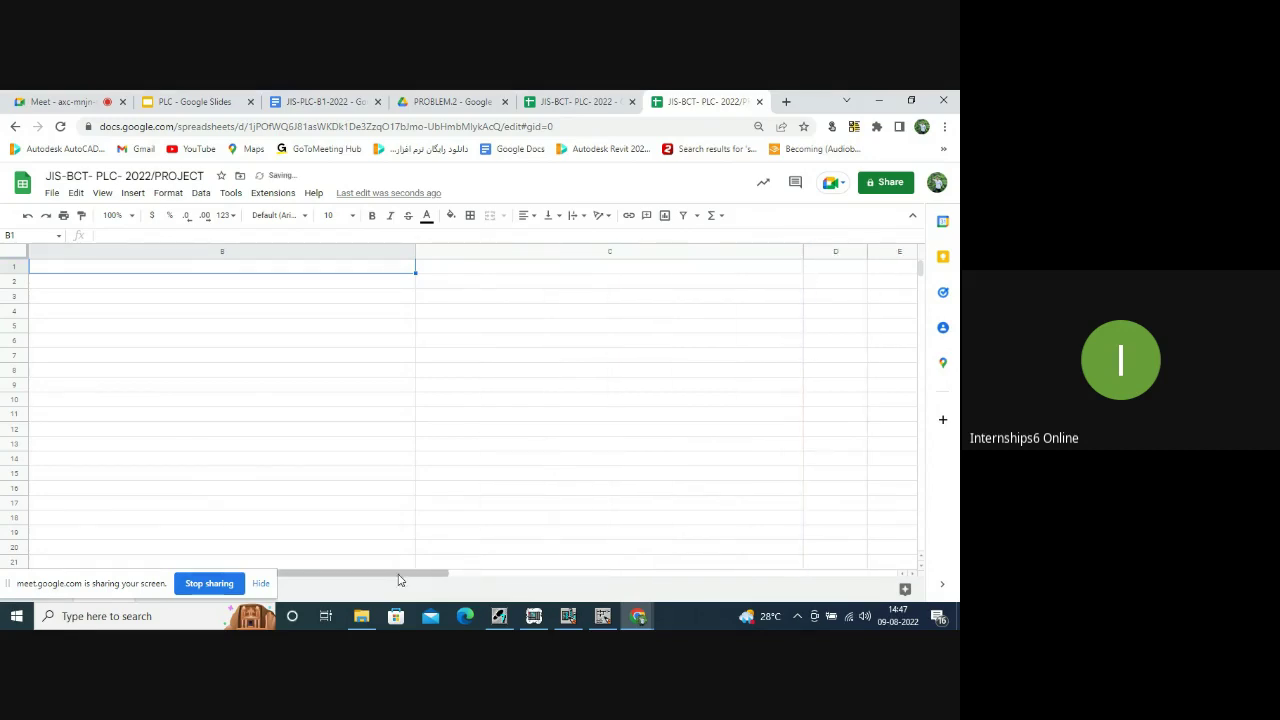
left_click_drag(398, 580, 310, 576)
scroll(190, 414, "down", 5)
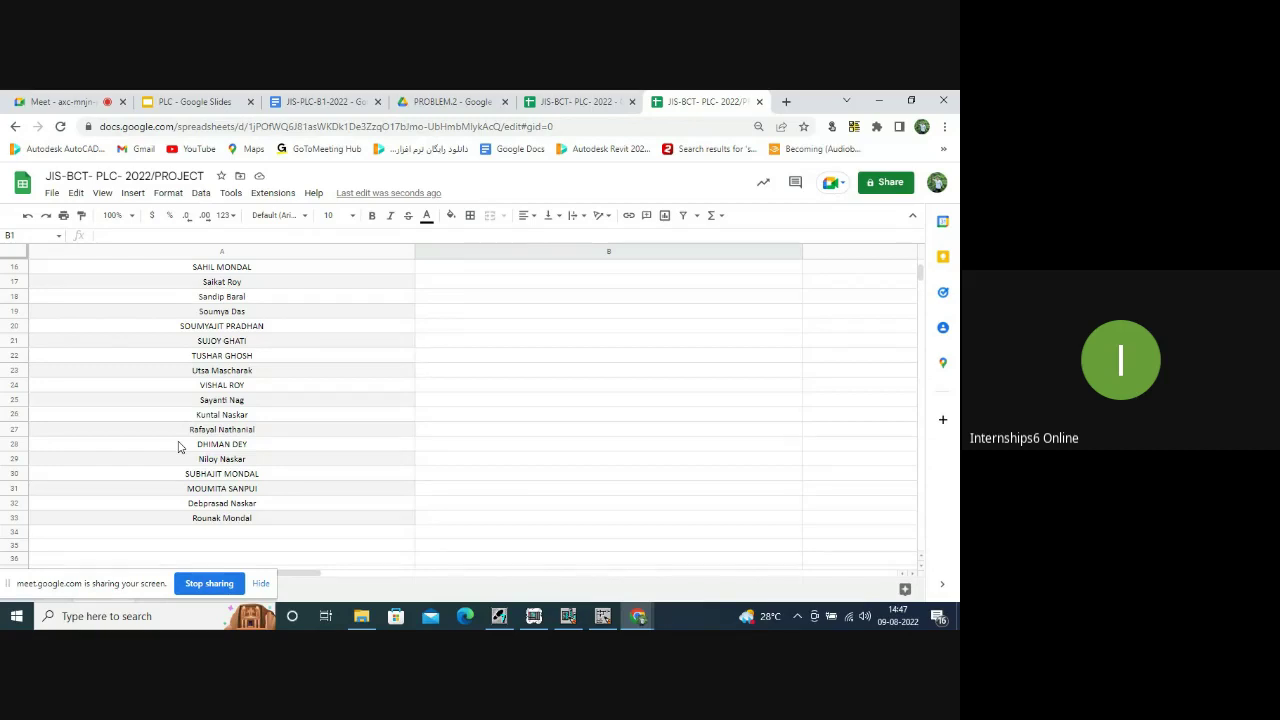
scroll(178, 447, "up", 5)
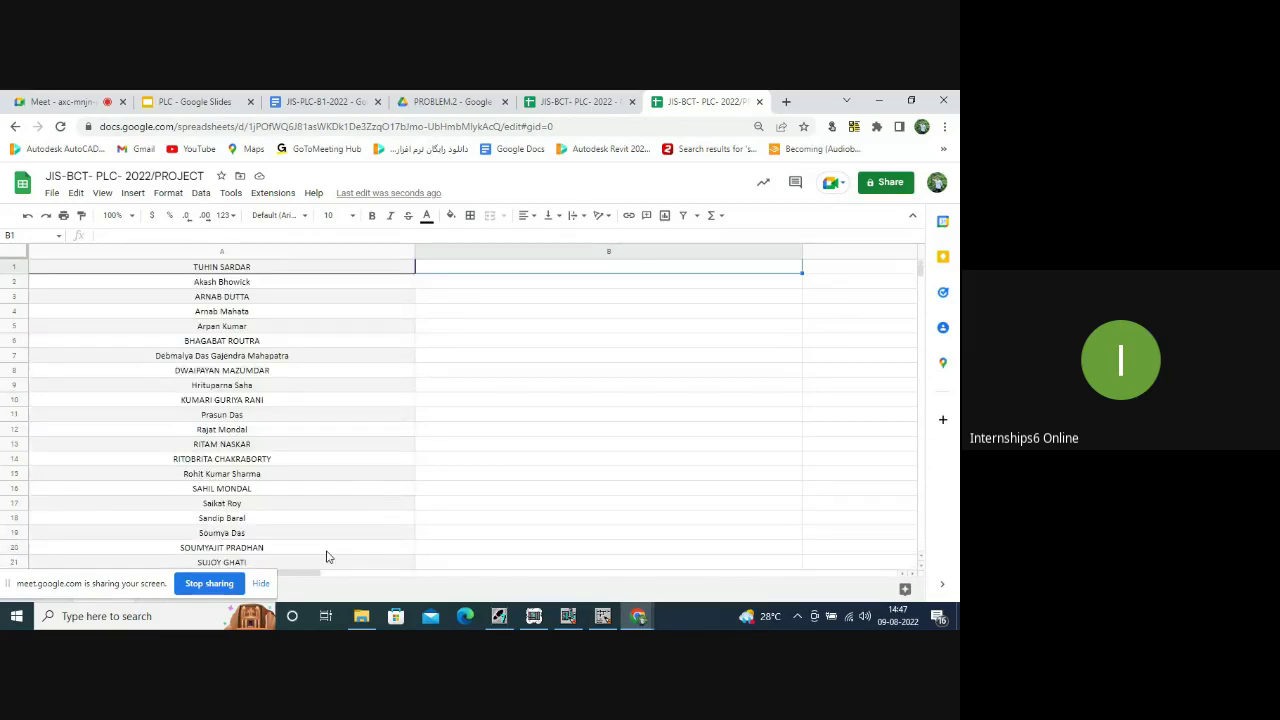
left_click_drag(310, 578, 562, 598)
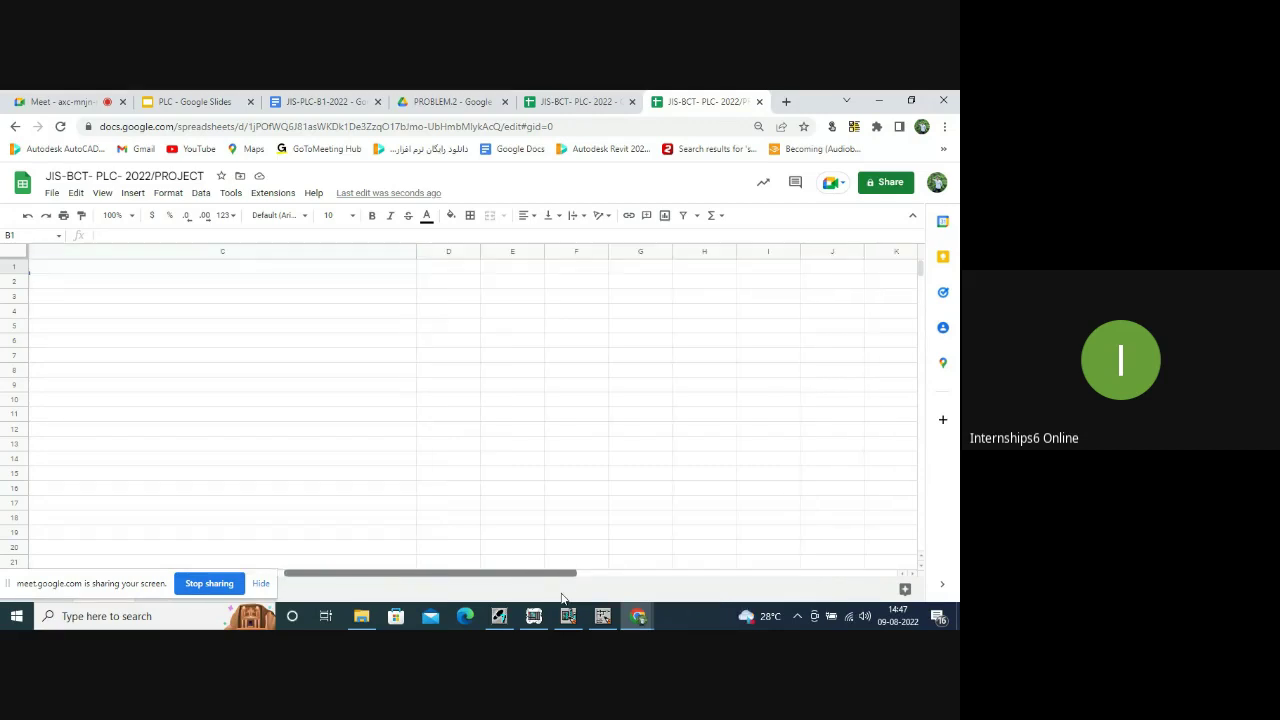
Enter a bold, centred PROJECT TOPIC heading in cell C1, then bring up the 253 plc folder.
left_click(201, 268)
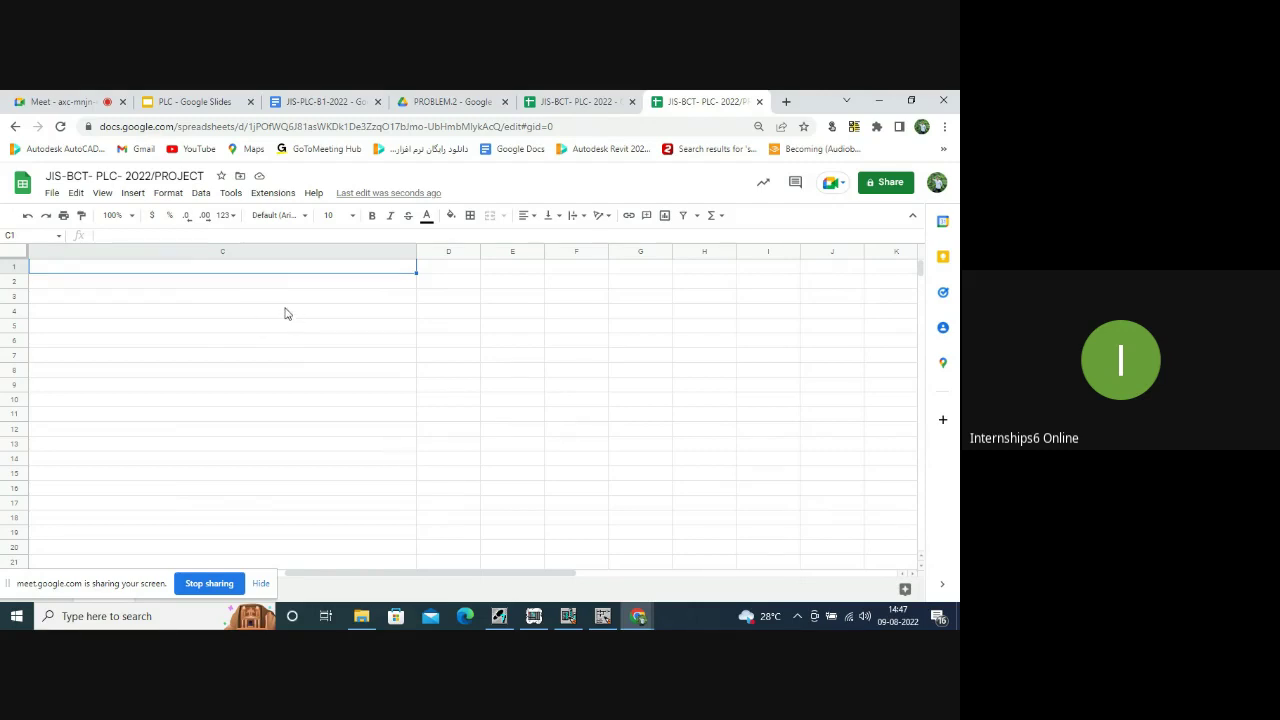
type("PROJE")
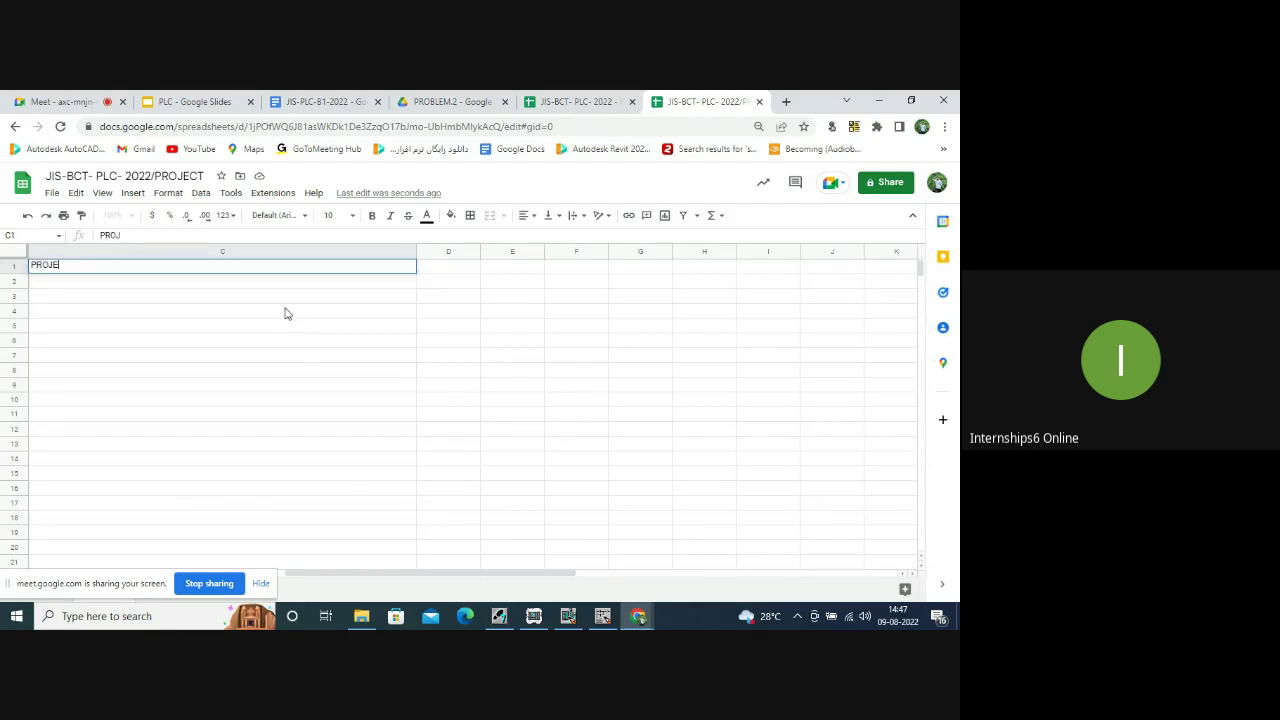
type("CT TOPIC")
left_click_drag(100, 265, 14, 258)
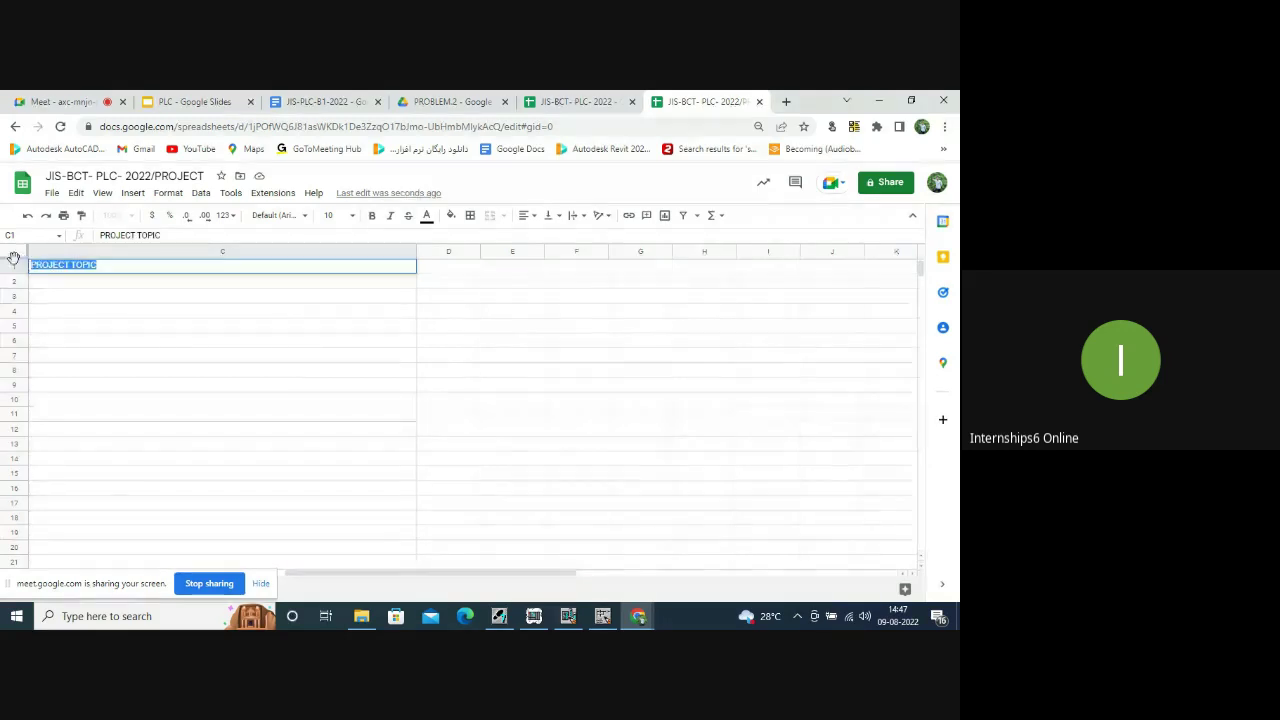
left_click(376, 219)
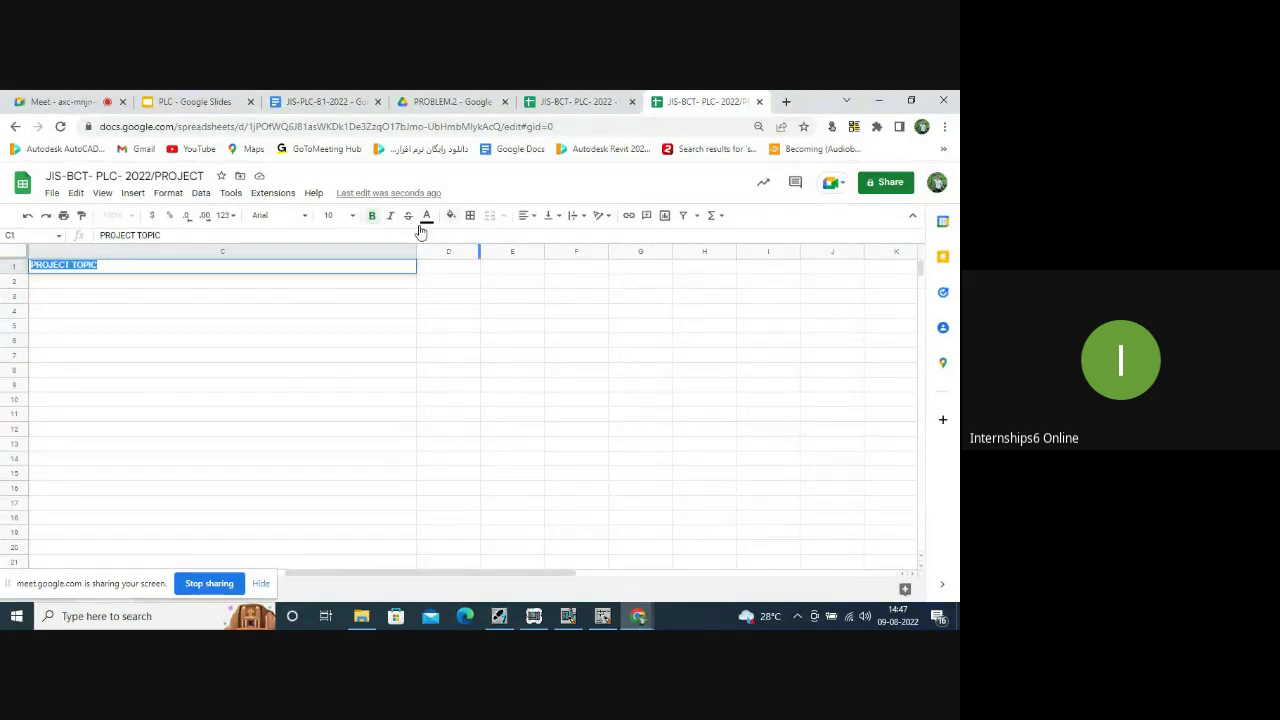
left_click(533, 218)
left_click(537, 243)
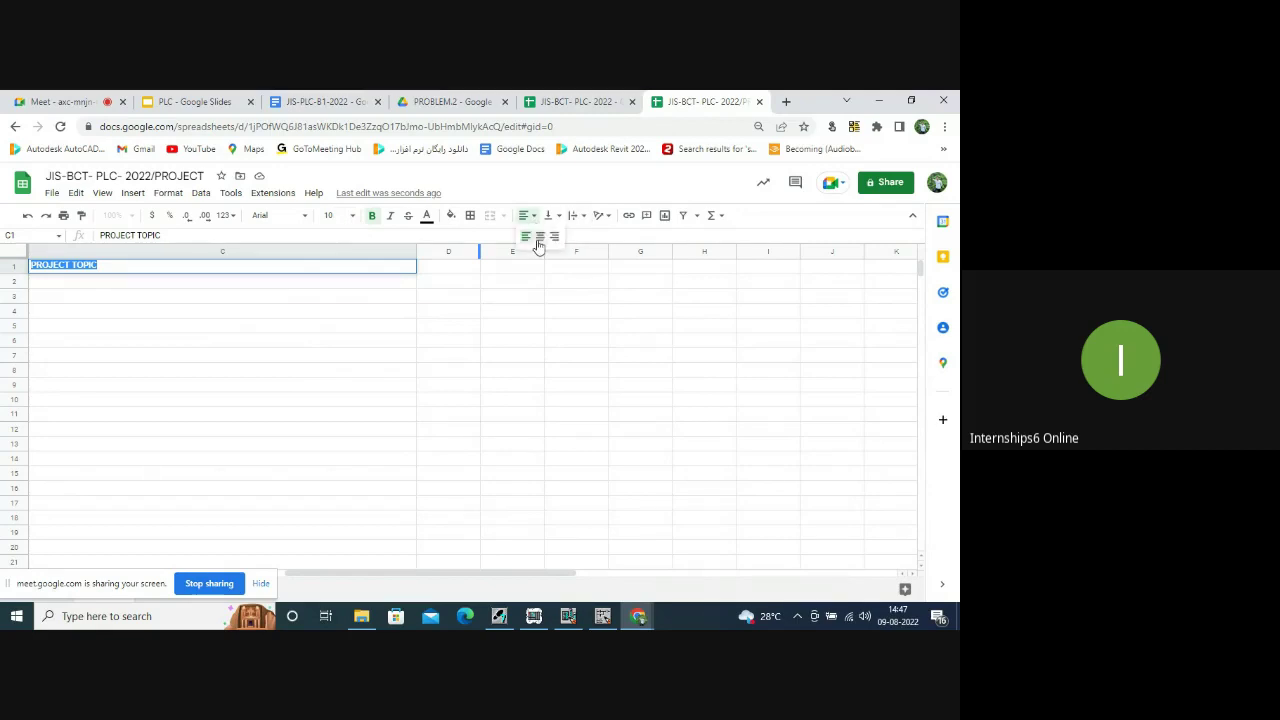
left_click(142, 284)
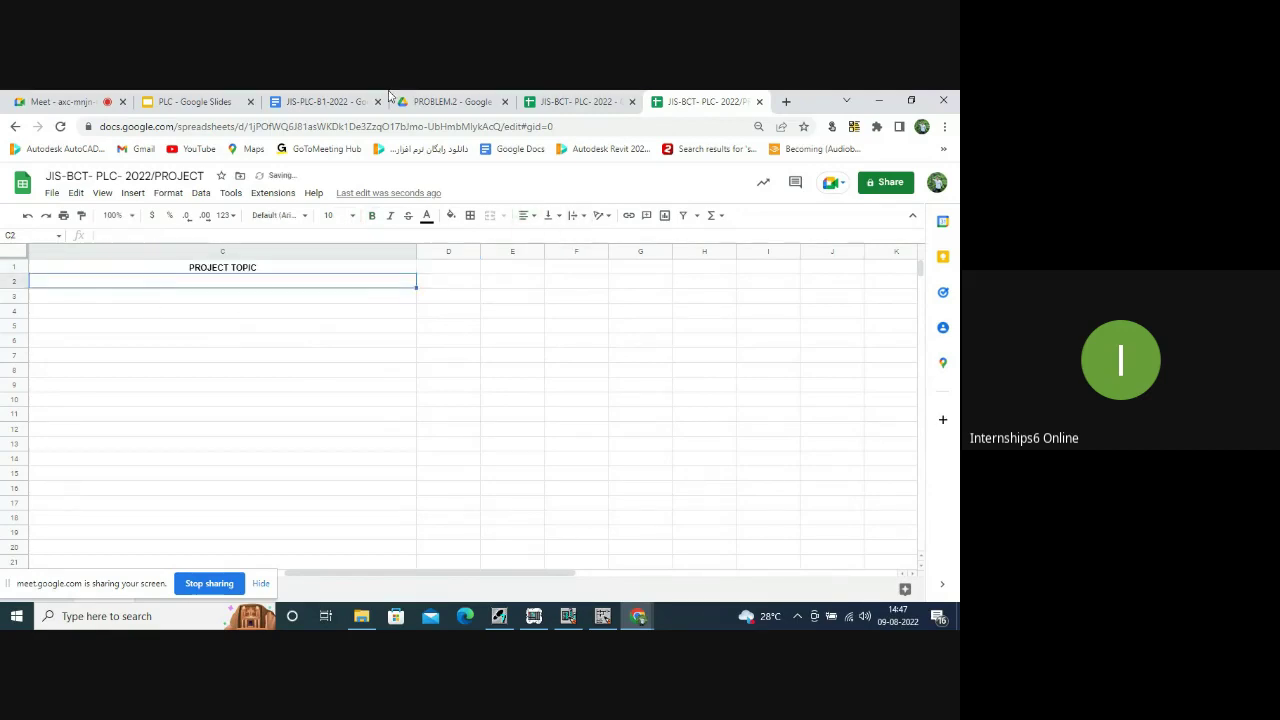
left_click(363, 616)
Put the car AC control project file's name into edit mode so it can be copied.
left_click(263, 184)
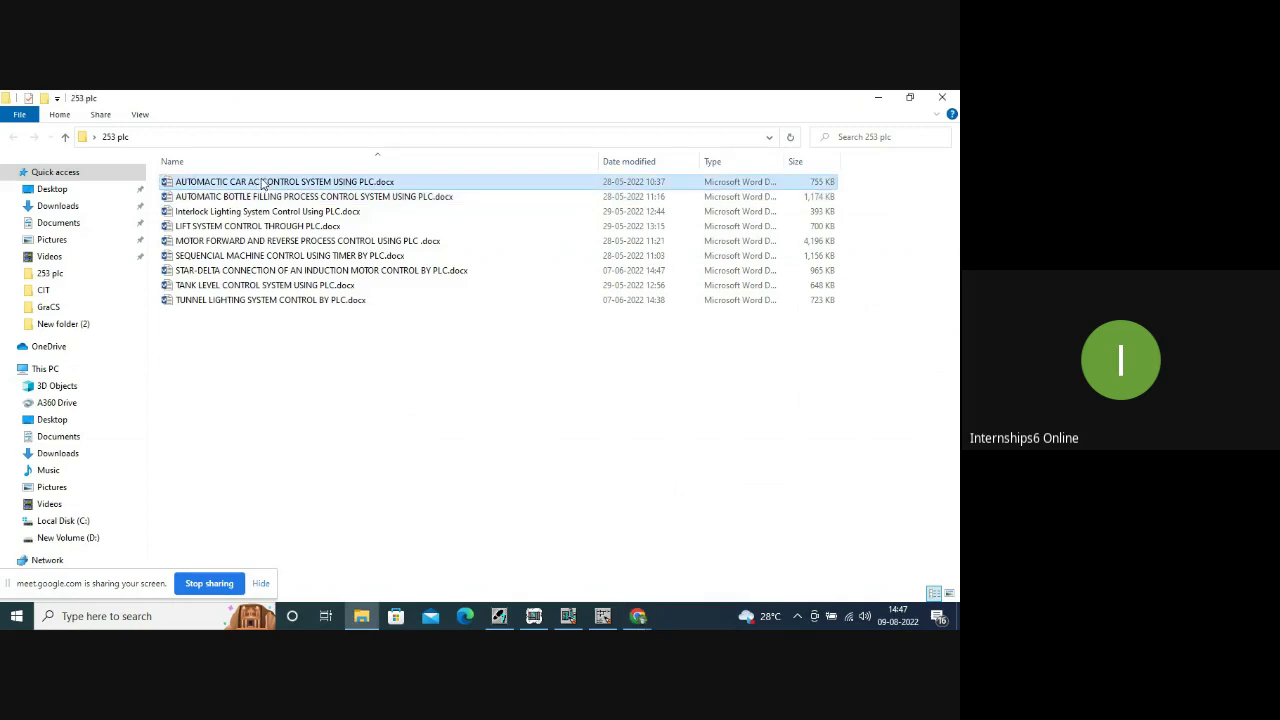
double_click(260, 181)
right_click(272, 182)
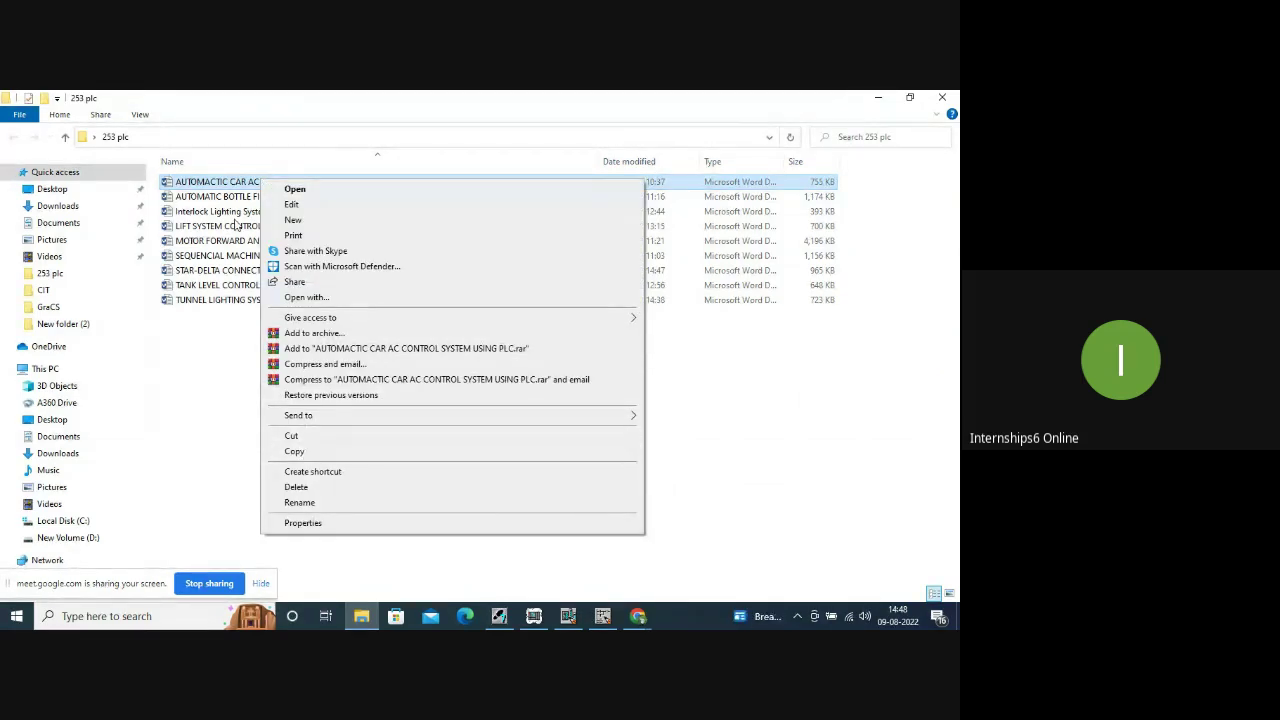
left_click(216, 183)
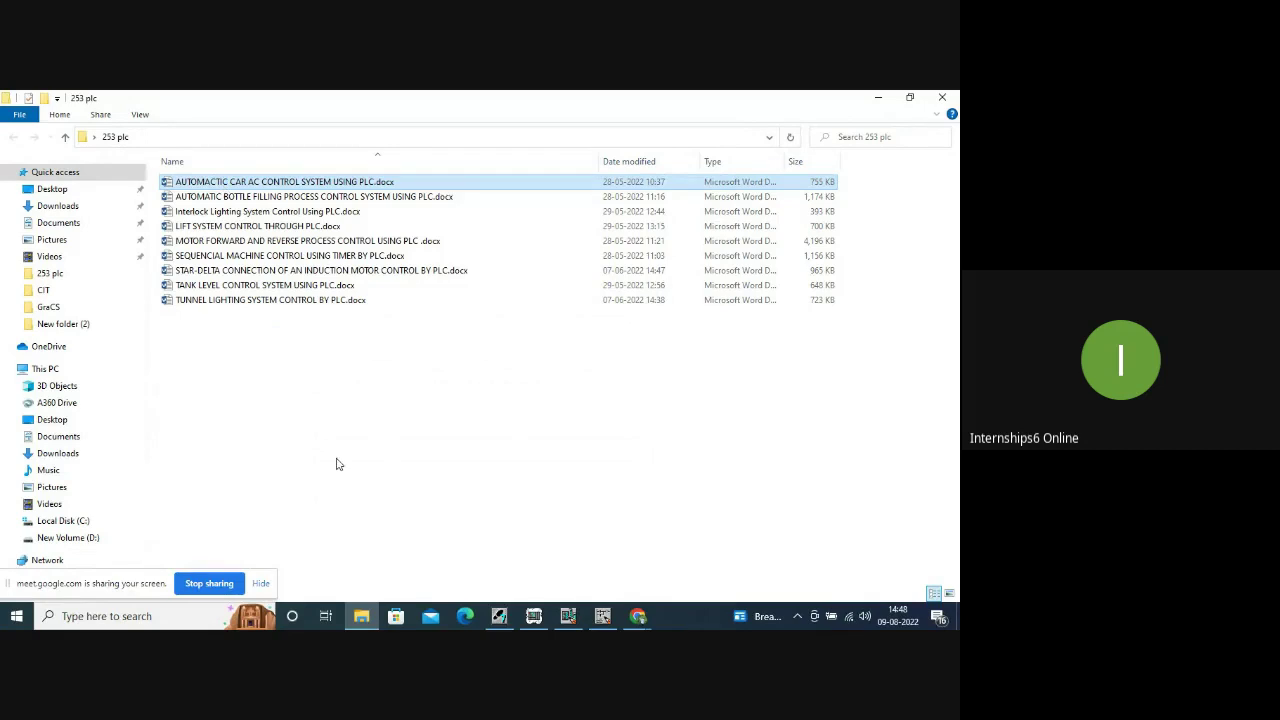
right_click(216, 183)
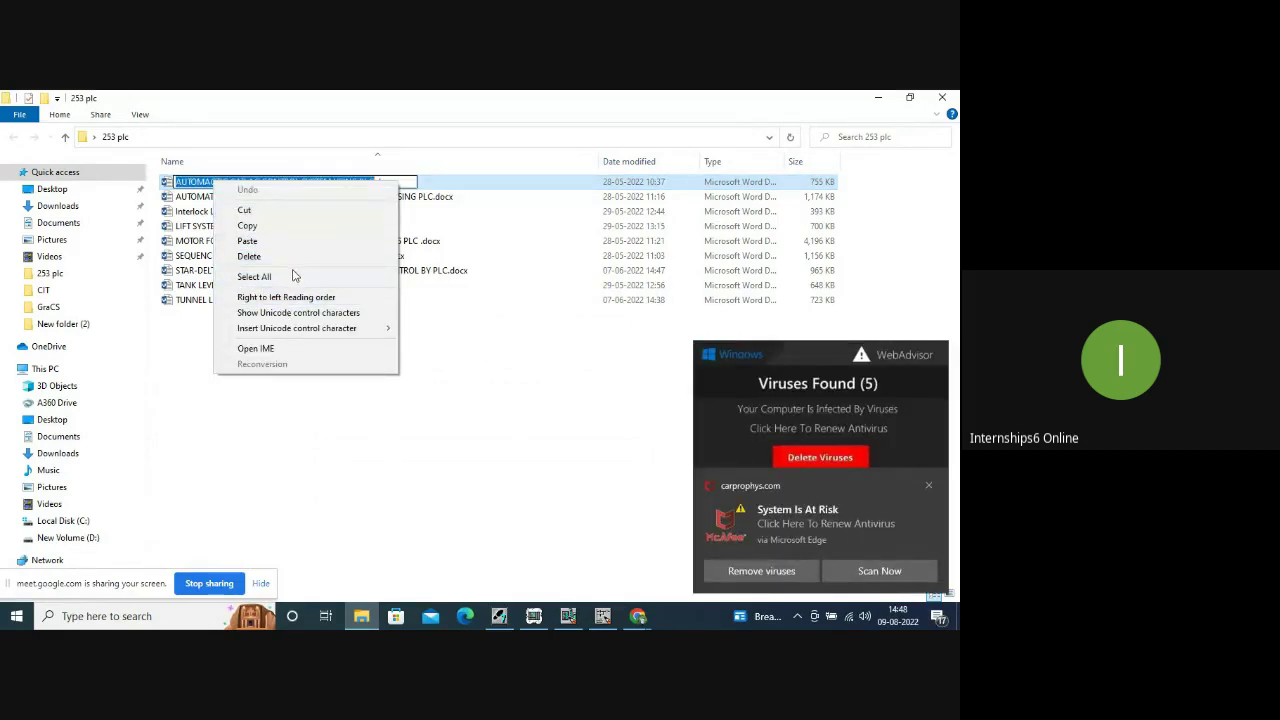
left_click(399, 389)
double_click(362, 186)
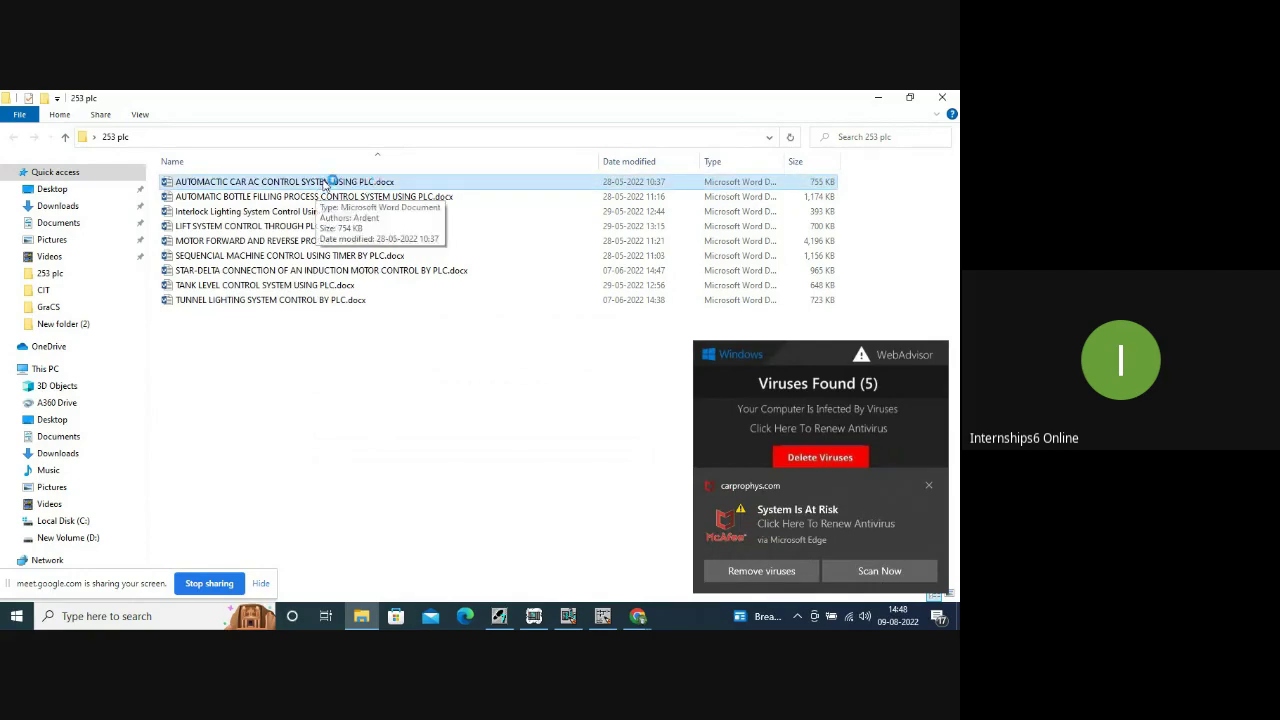
right_click(335, 180)
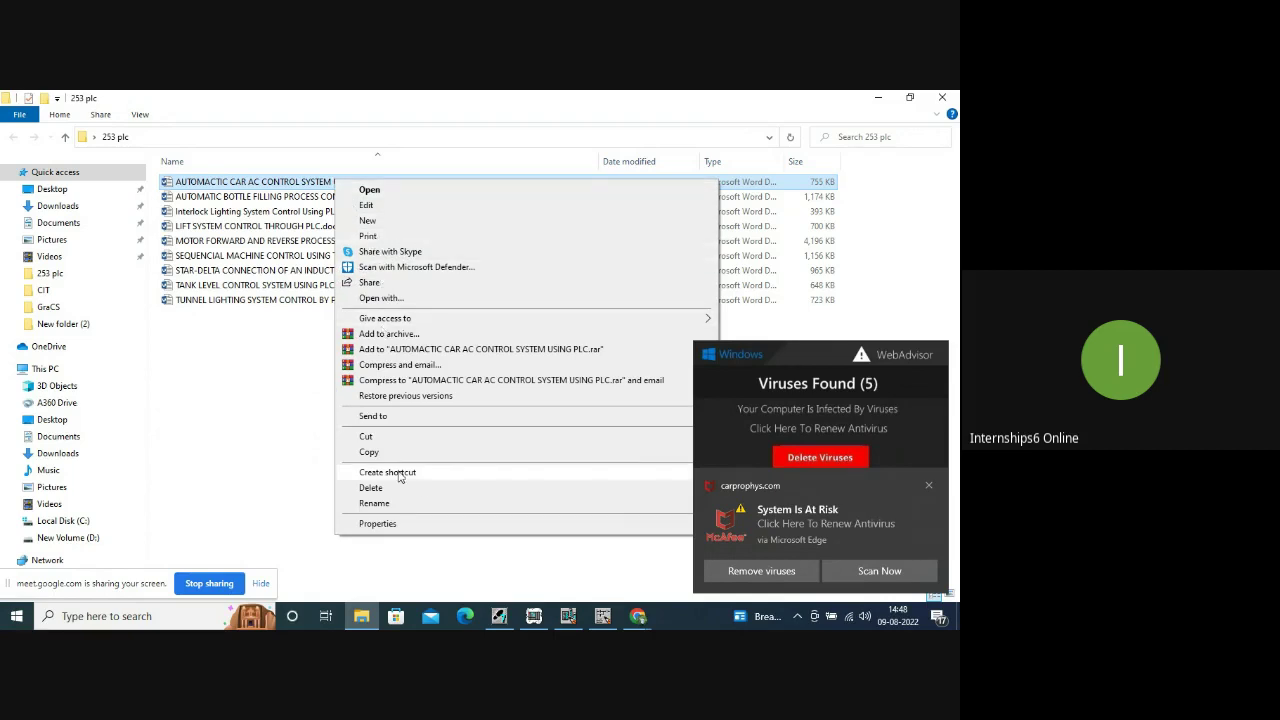
left_click(393, 503)
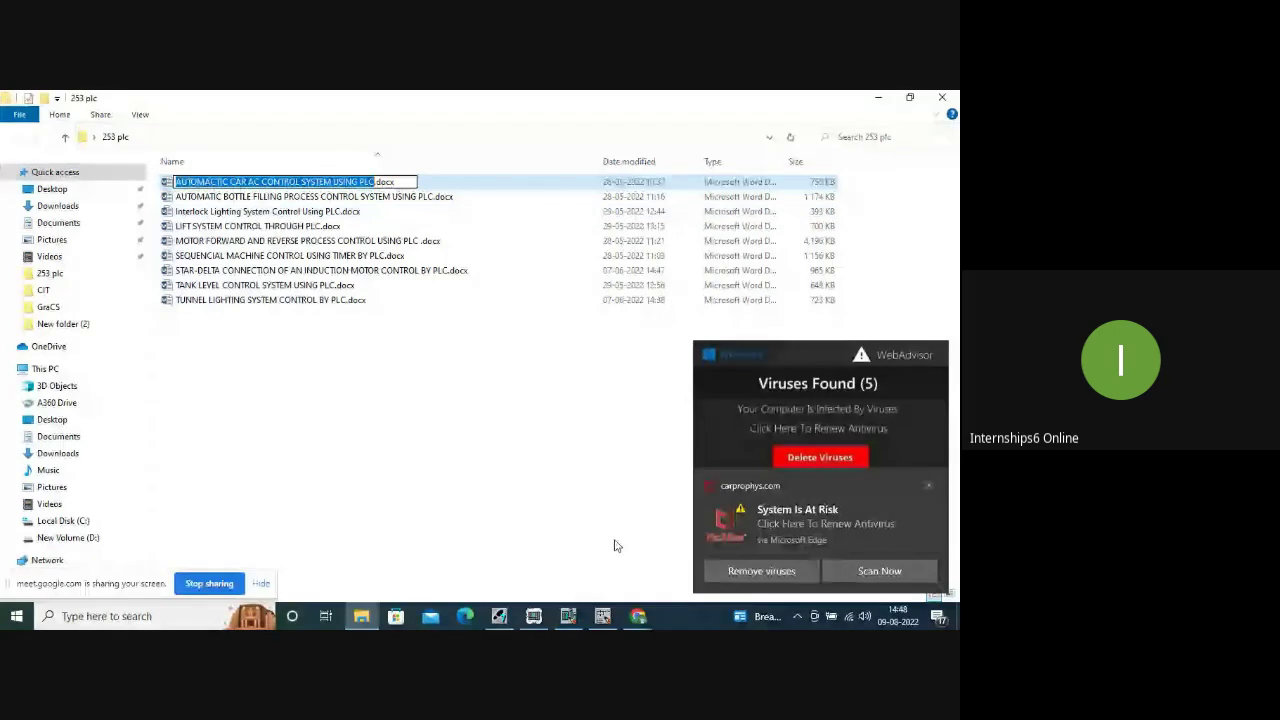
Paste 'AUTOMACTIC CAR AC CONTROL SYSTEM USING PLC' into cell C2 of the sheet.
left_click(640, 618)
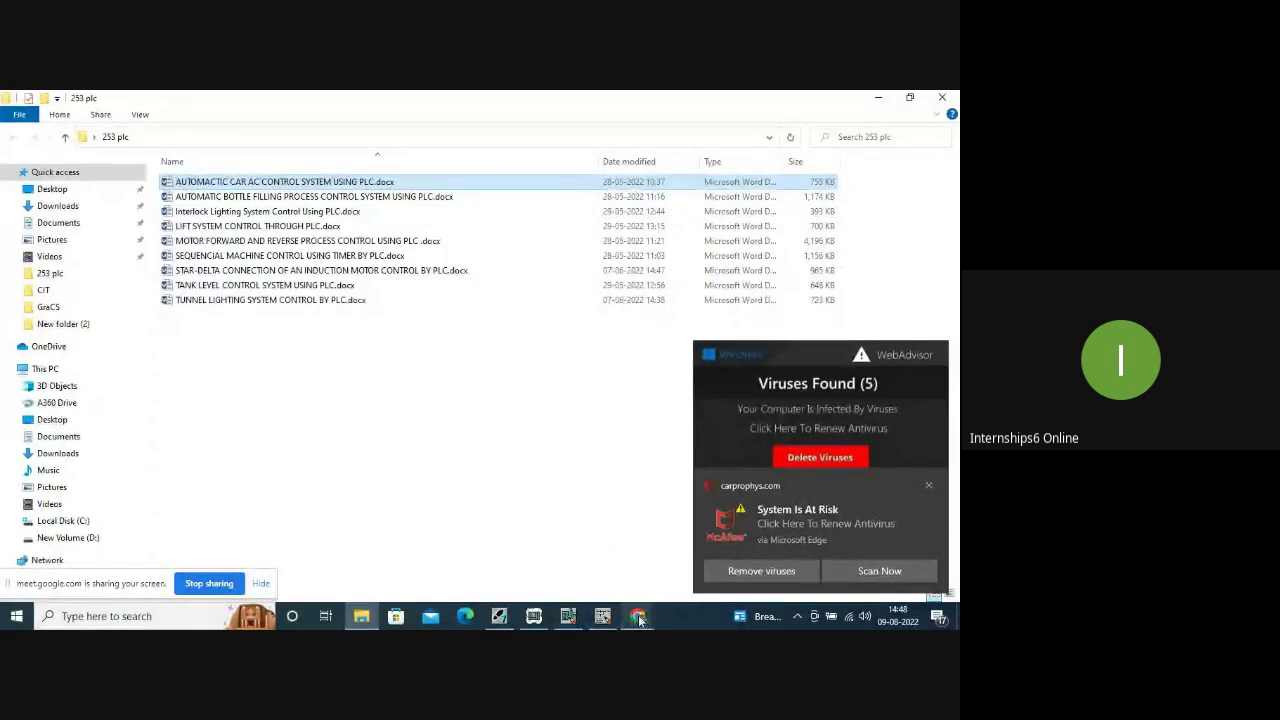
left_click(600, 568)
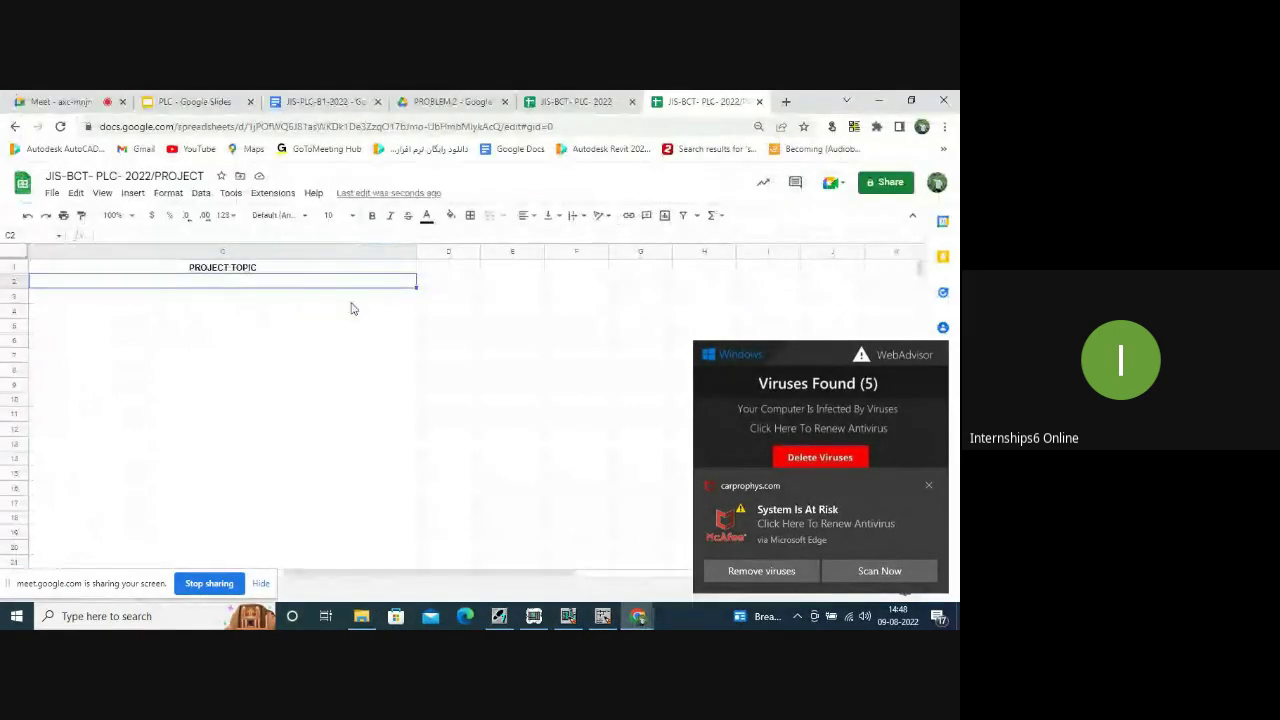
key("ctrl+v")
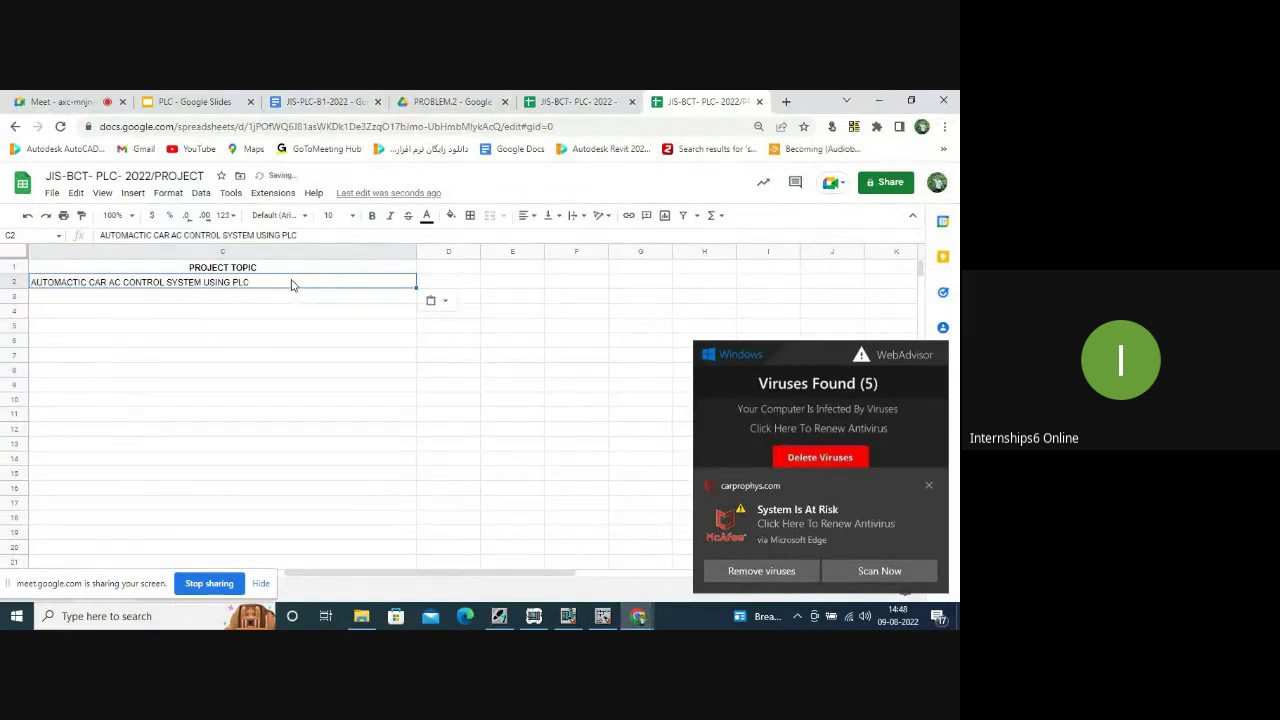
left_click(164, 300)
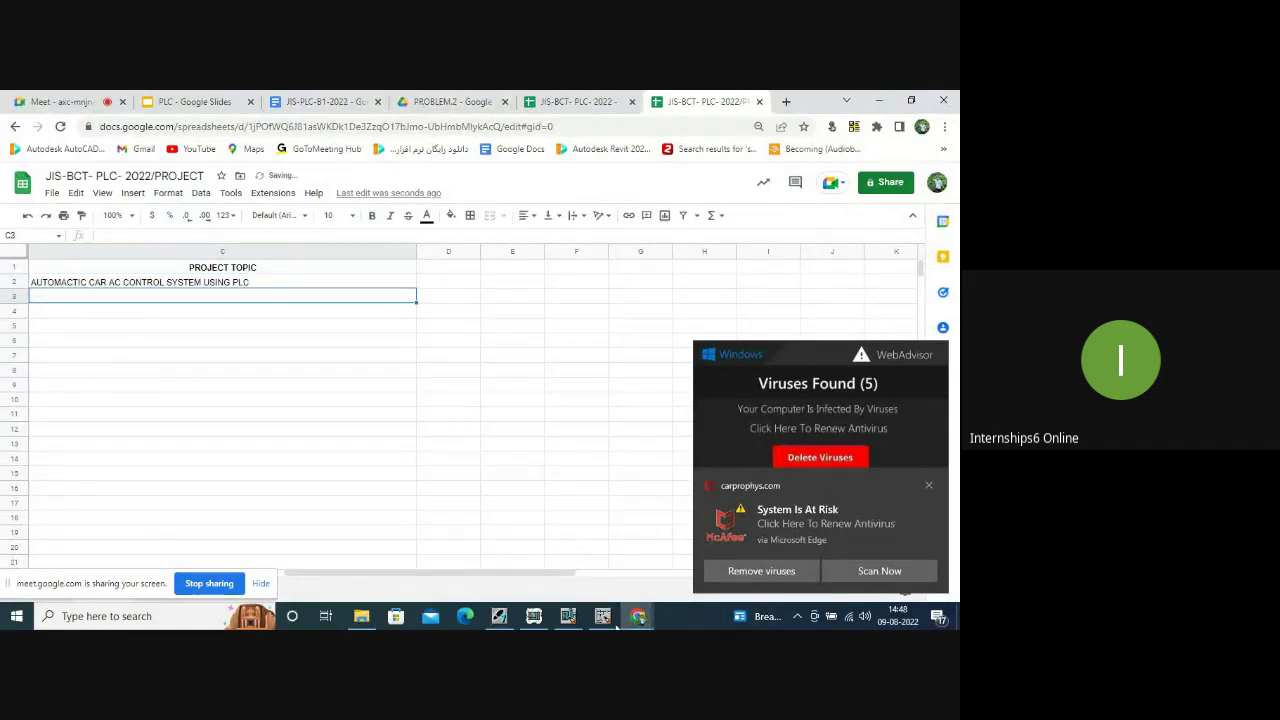
Dismiss the Office activation notice, scroll through the car AC report, then minimize Word.
left_click(361, 616)
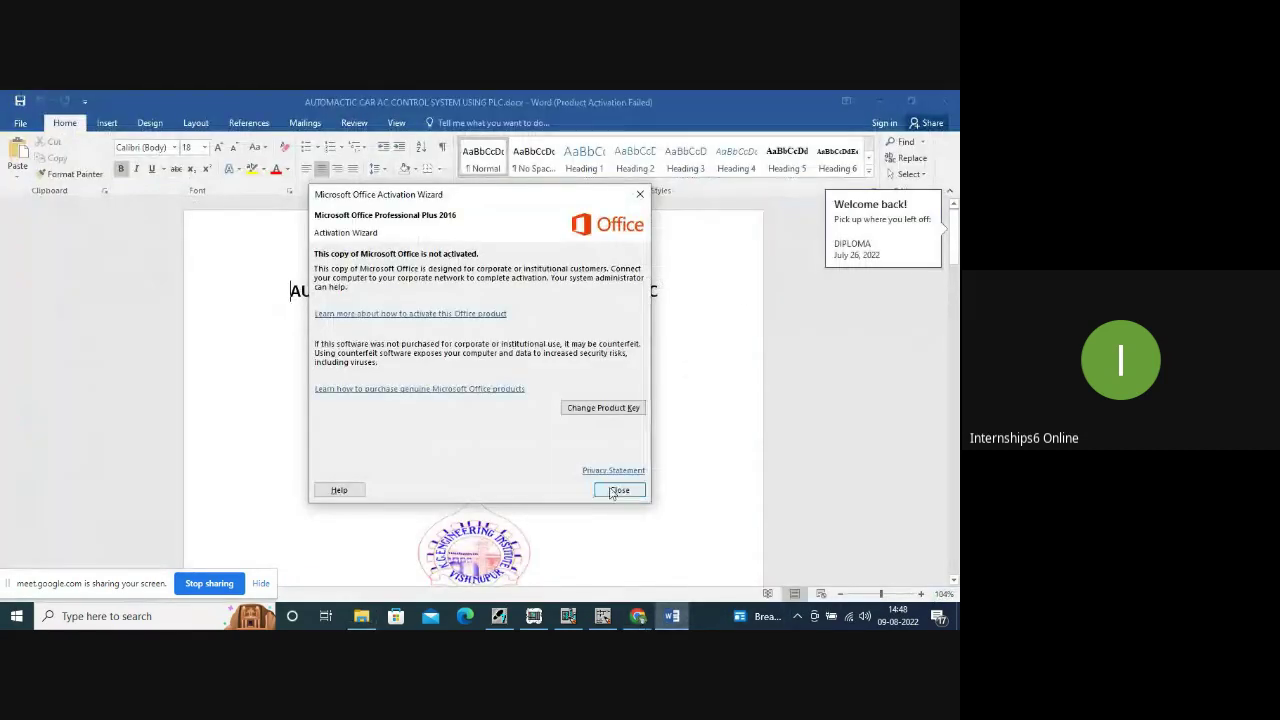
left_click(620, 490)
scroll(519, 432, "down", 15)
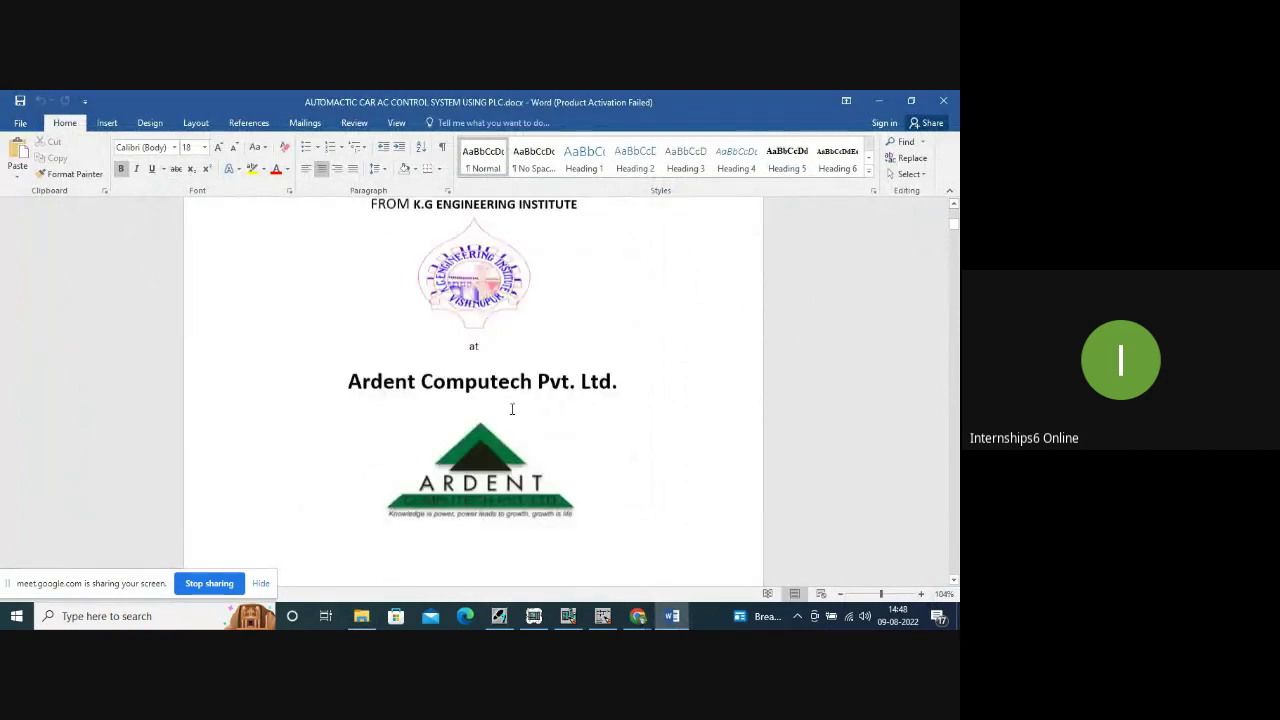
scroll(501, 418, "down", 15)
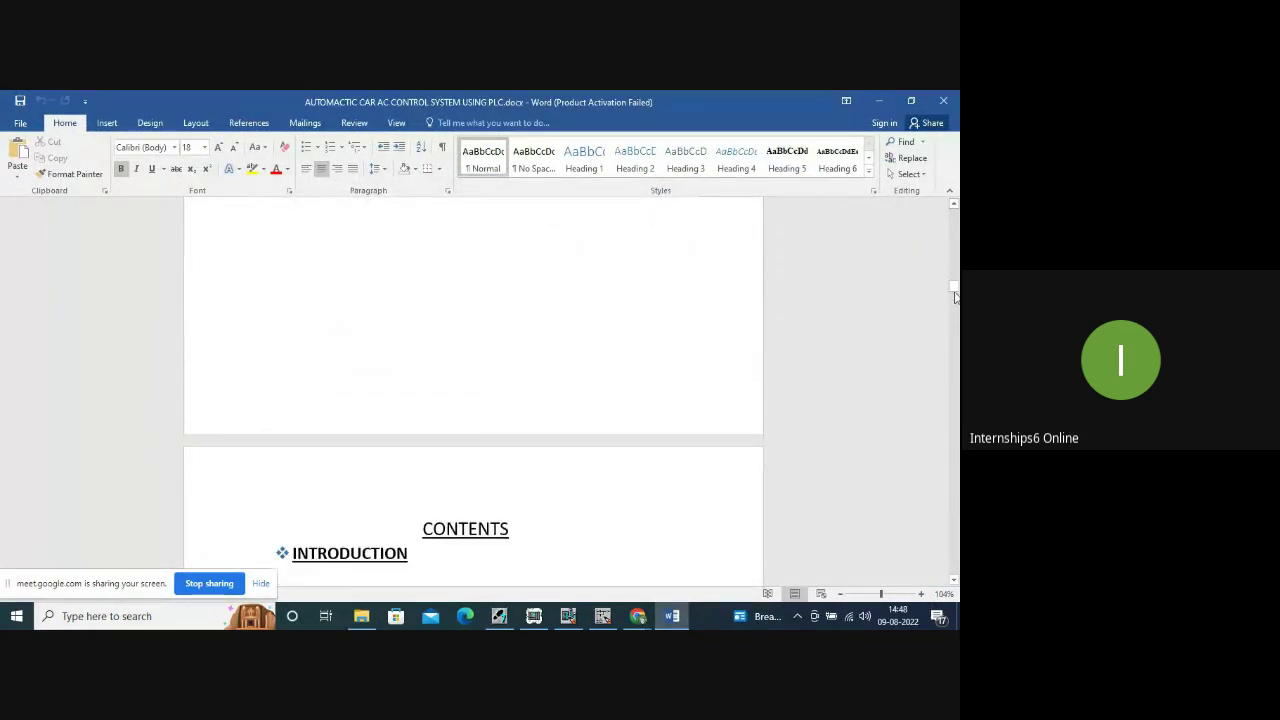
left_click_drag(954, 290, 940, 205)
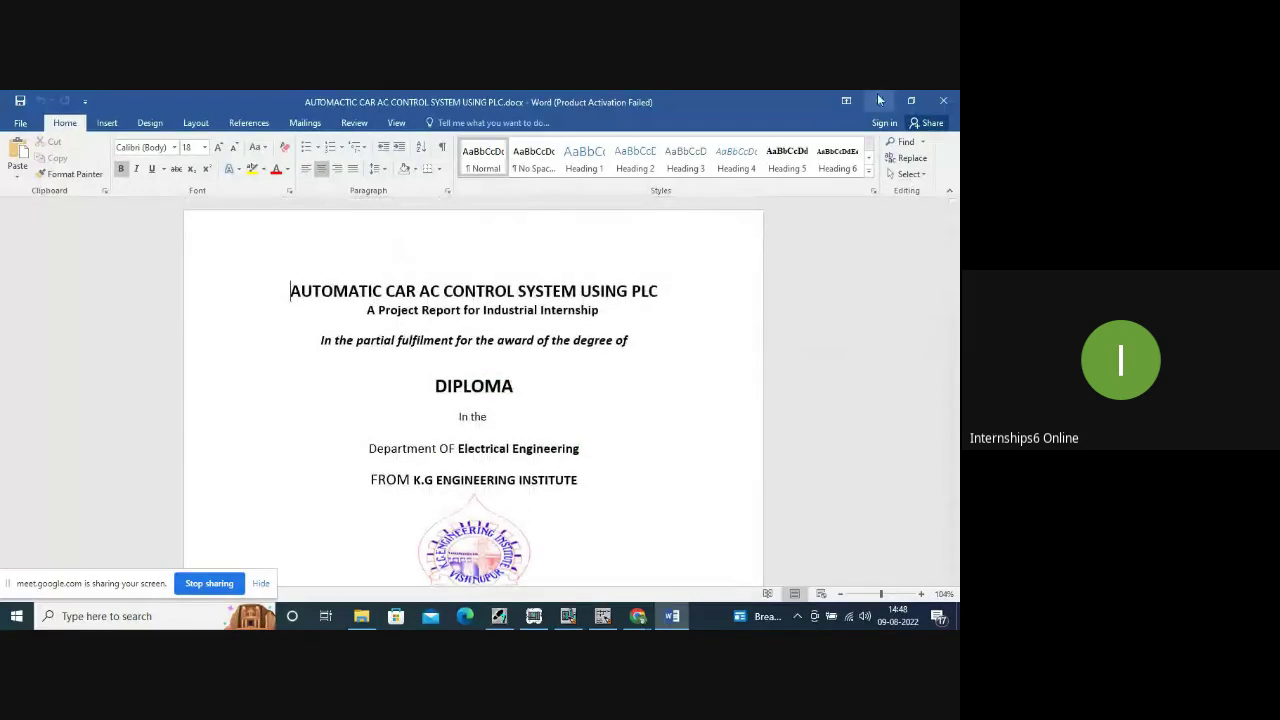
left_click(878, 100)
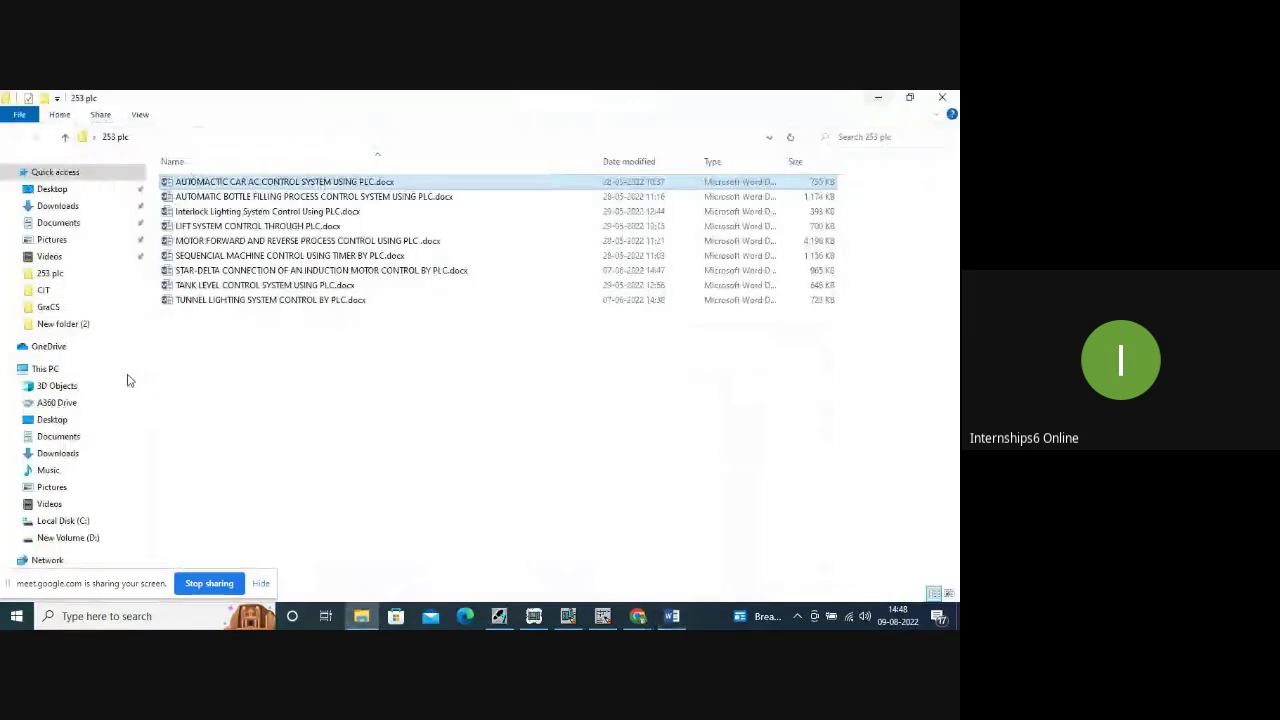
Copy the bottle filling project's file name into cell C3, then return to the 253 plc folder.
left_click(214, 197)
right_click(214, 196)
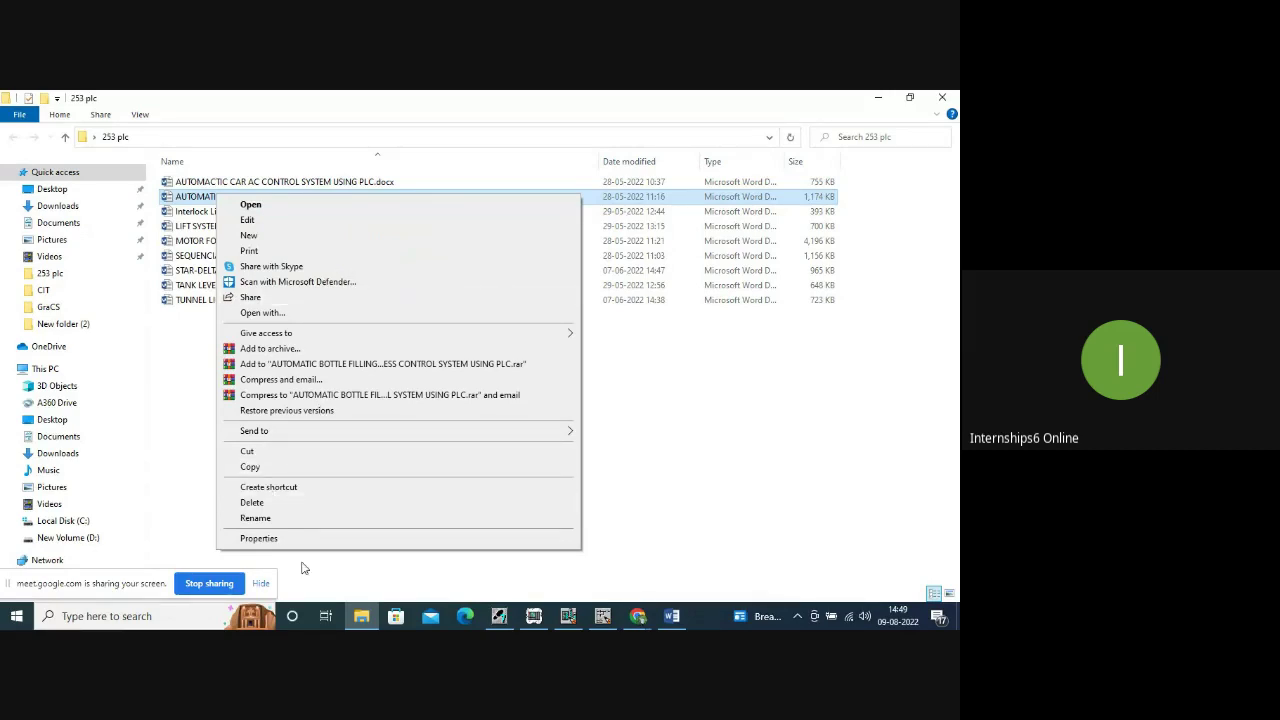
left_click(258, 518)
key("ctrl+c")
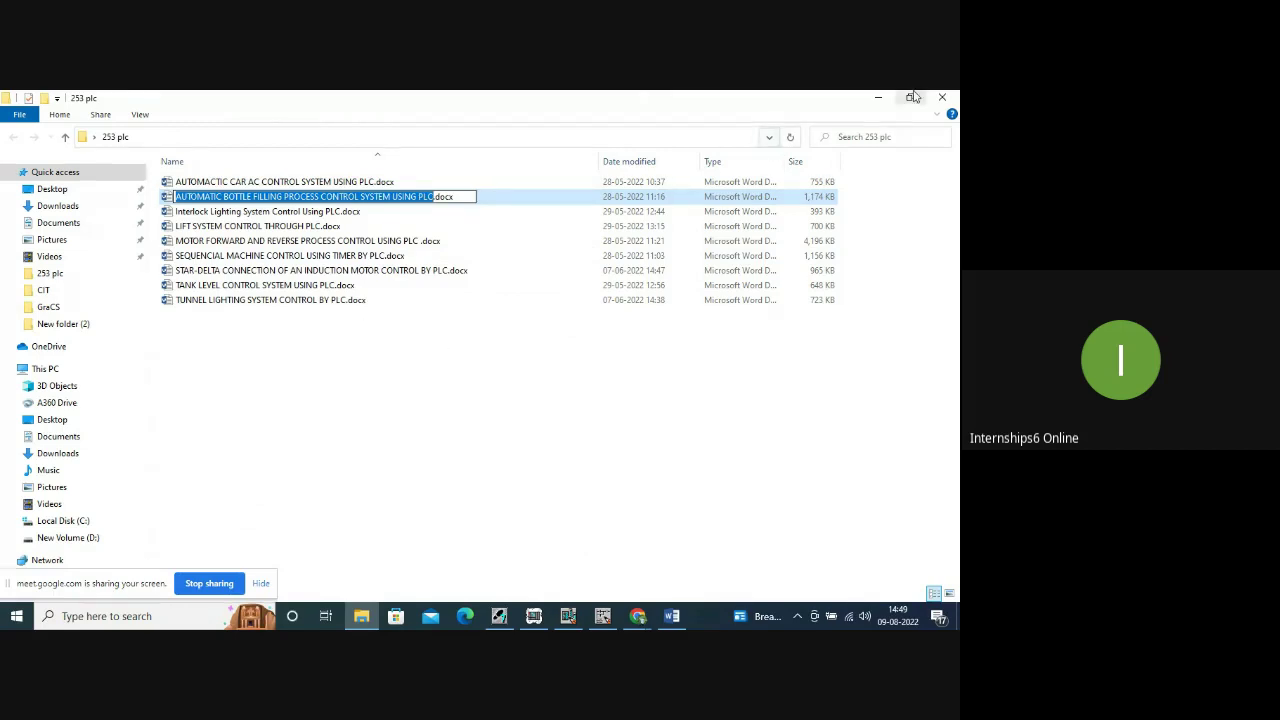
left_click(878, 97)
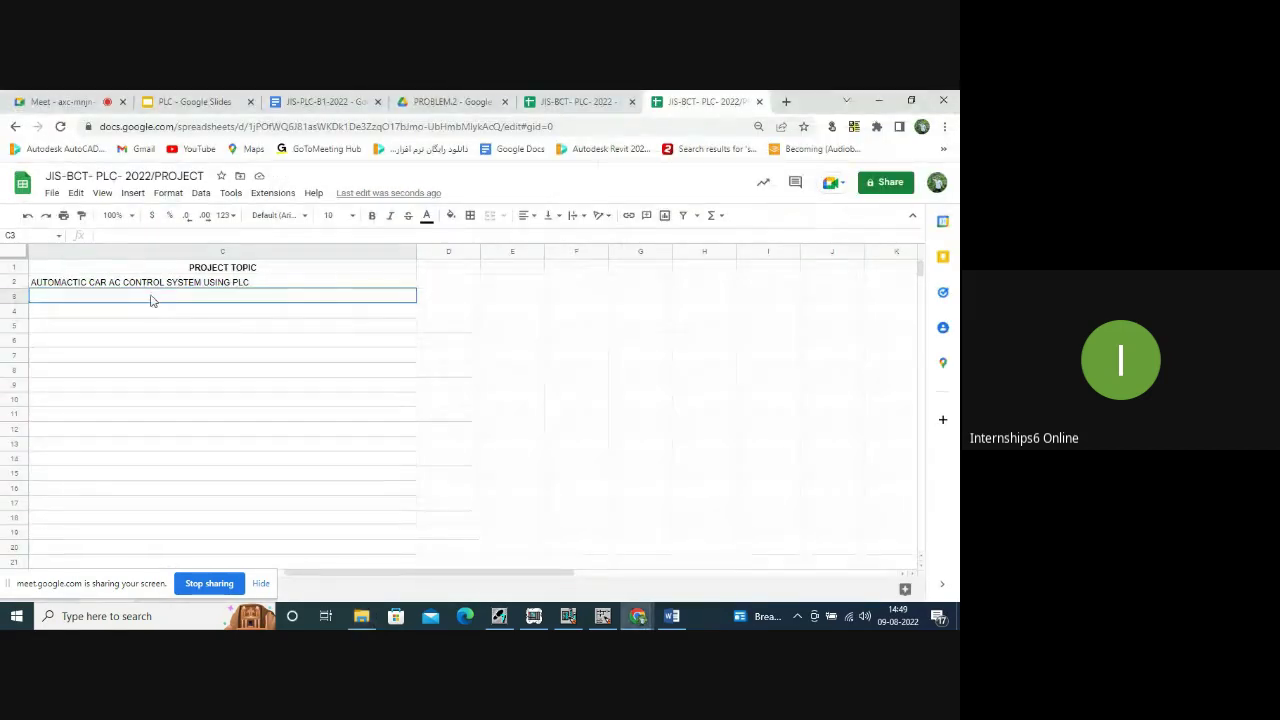
key("ctrl+v")
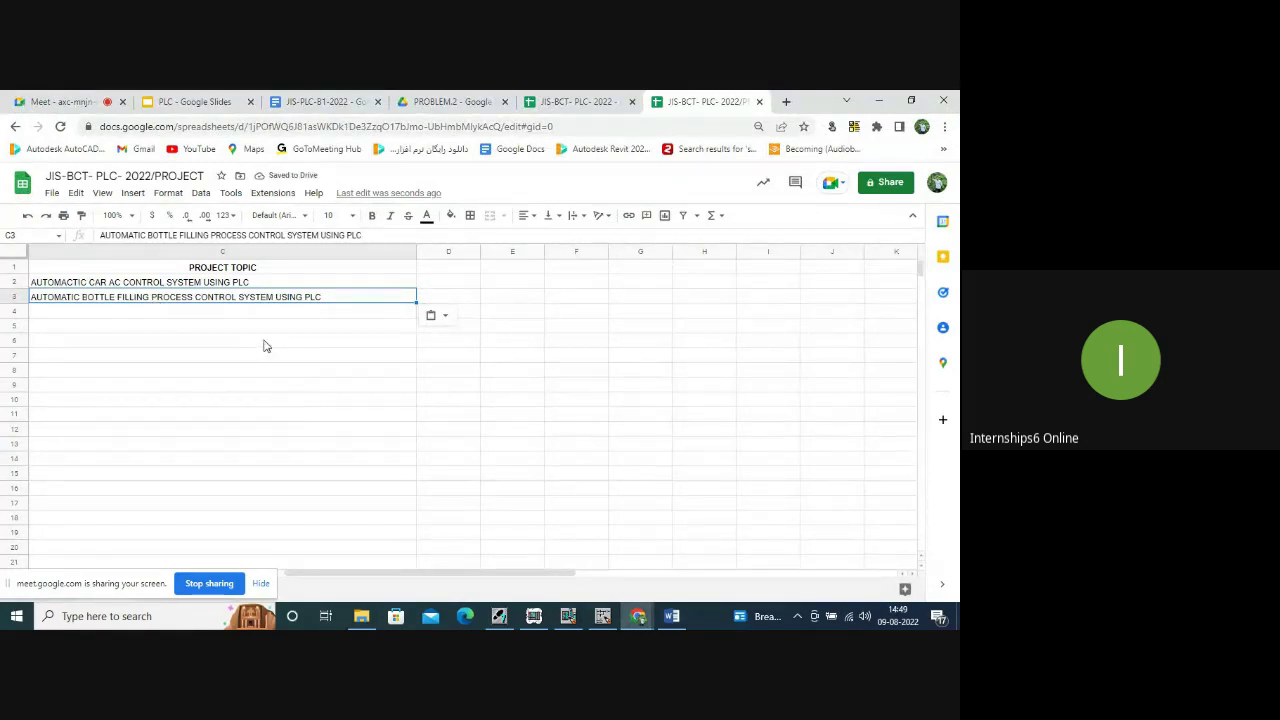
left_click(361, 616)
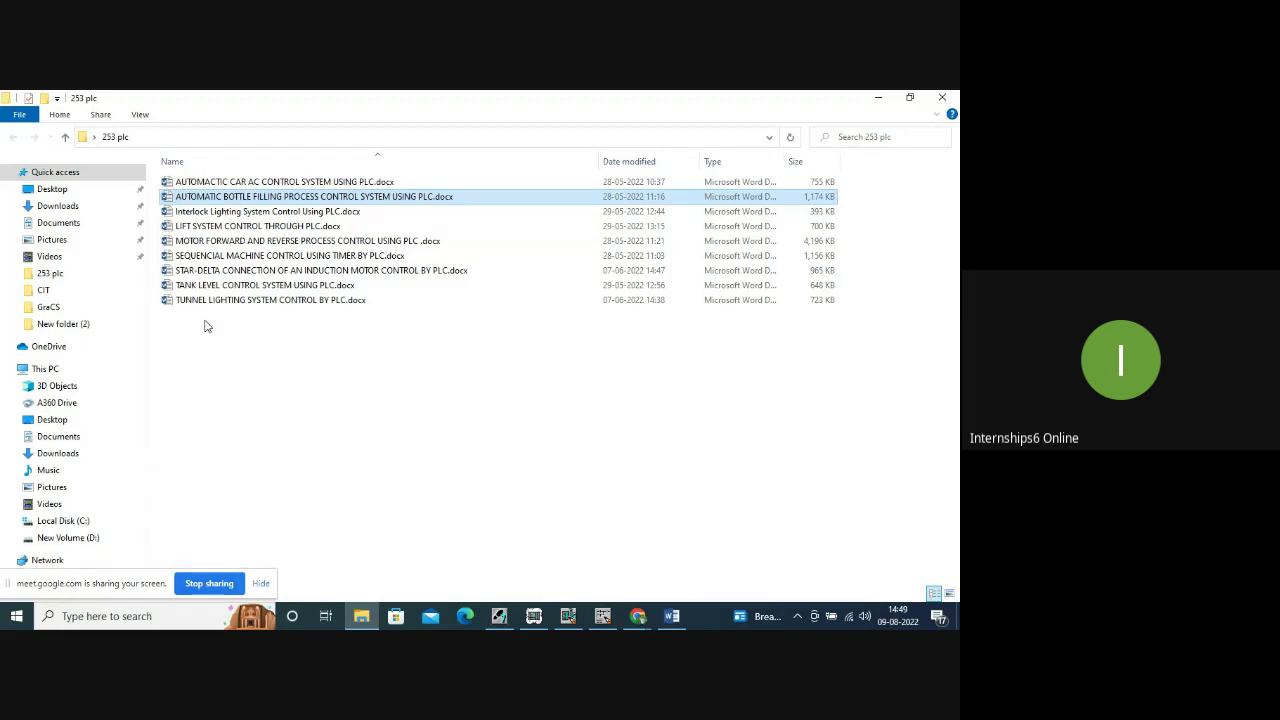
Copy the MOTOR FORWARD AND REVERSE PROCESS CONTROL USING PLC file name via Rename.
left_click(251, 244)
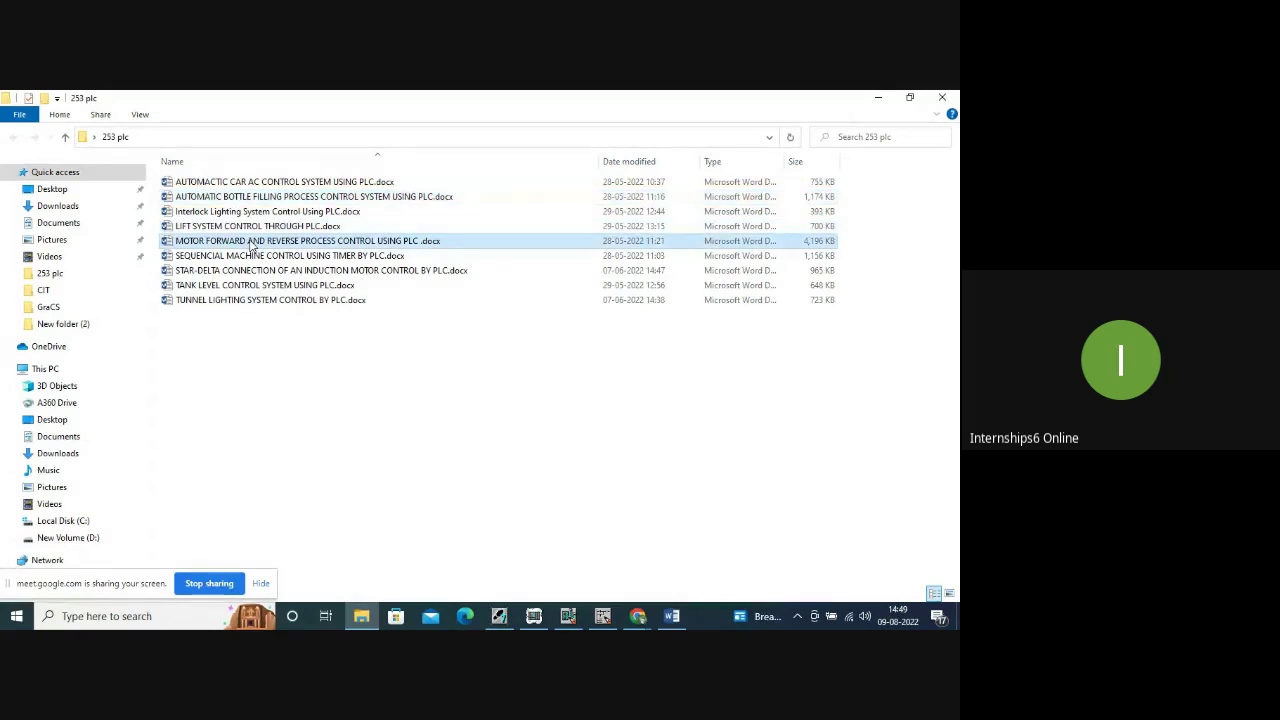
double_click(251, 243)
right_click(250, 242)
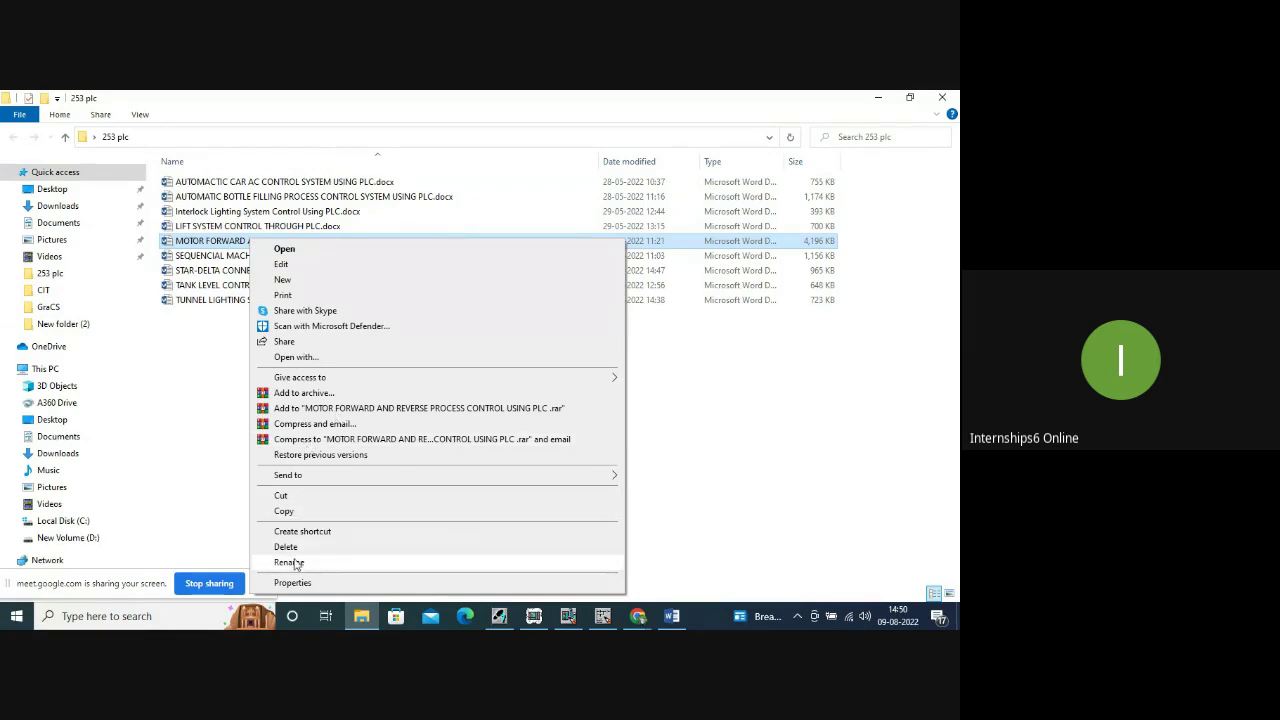
left_click(289, 562)
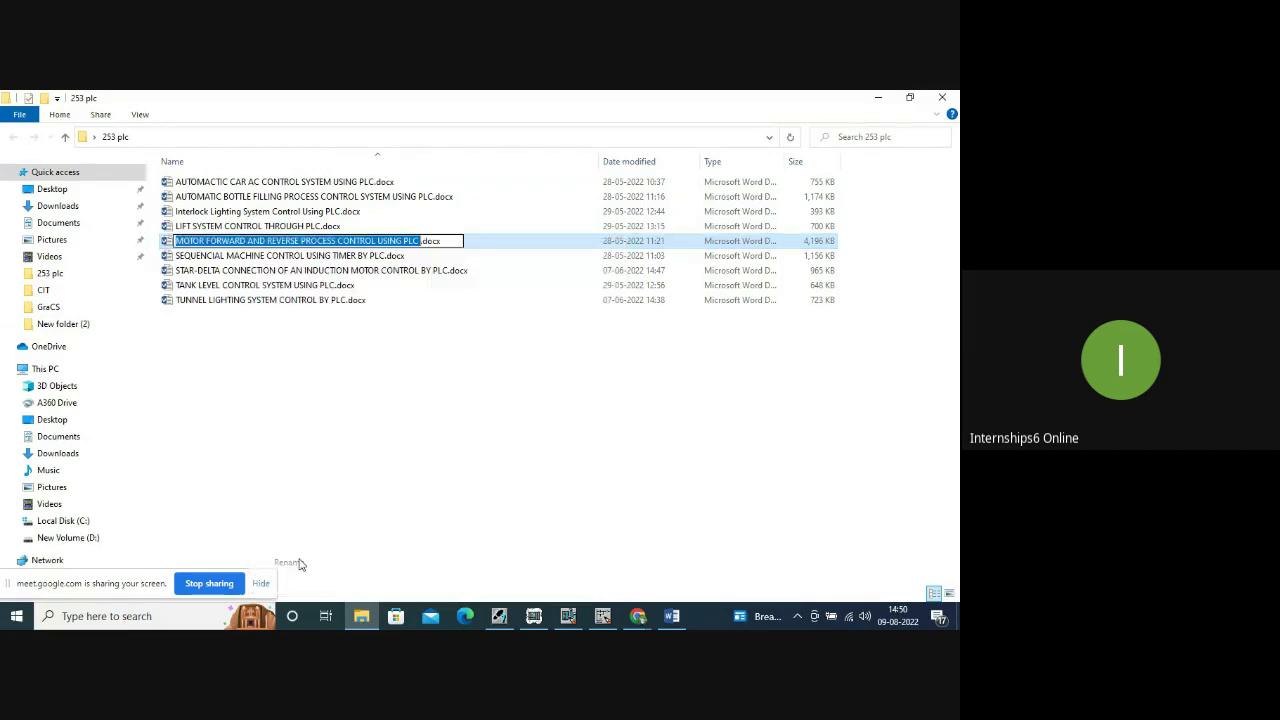
right_click(320, 243)
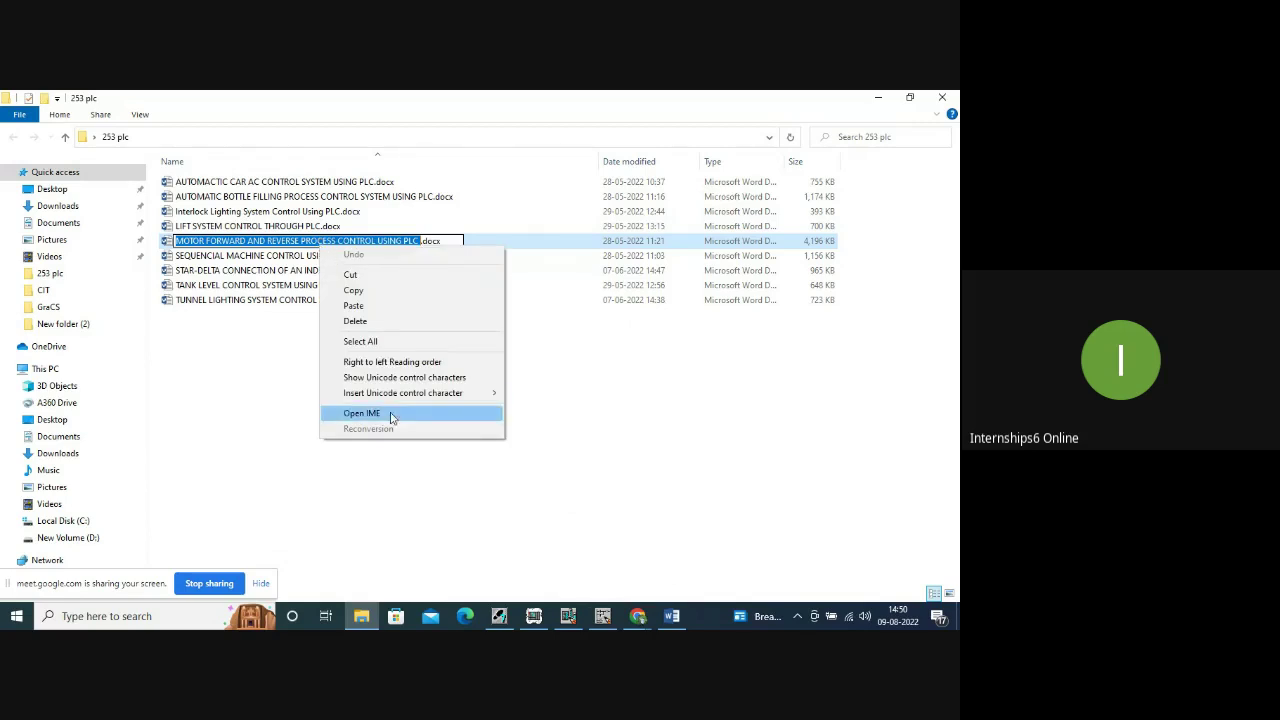
left_click(370, 292)
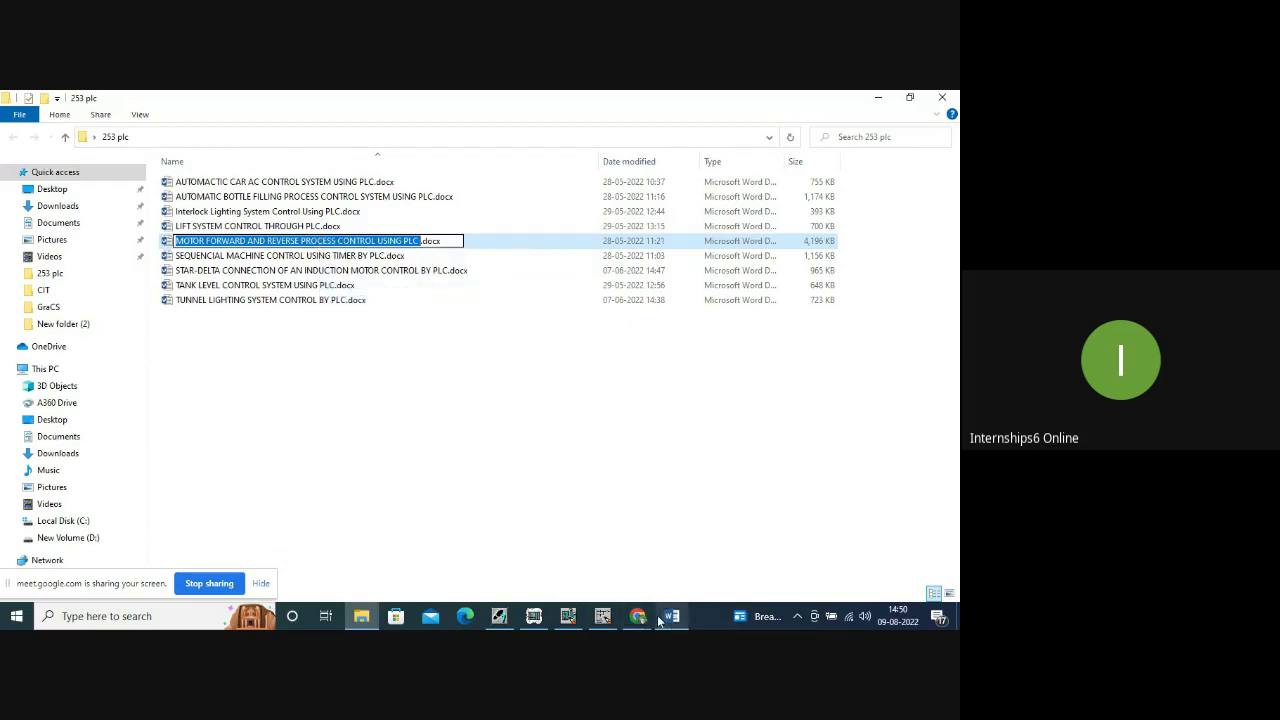
Paste the motor forward and reverse topic into cell C4, then go back to the 253 plc folder.
key("alt+Tab")
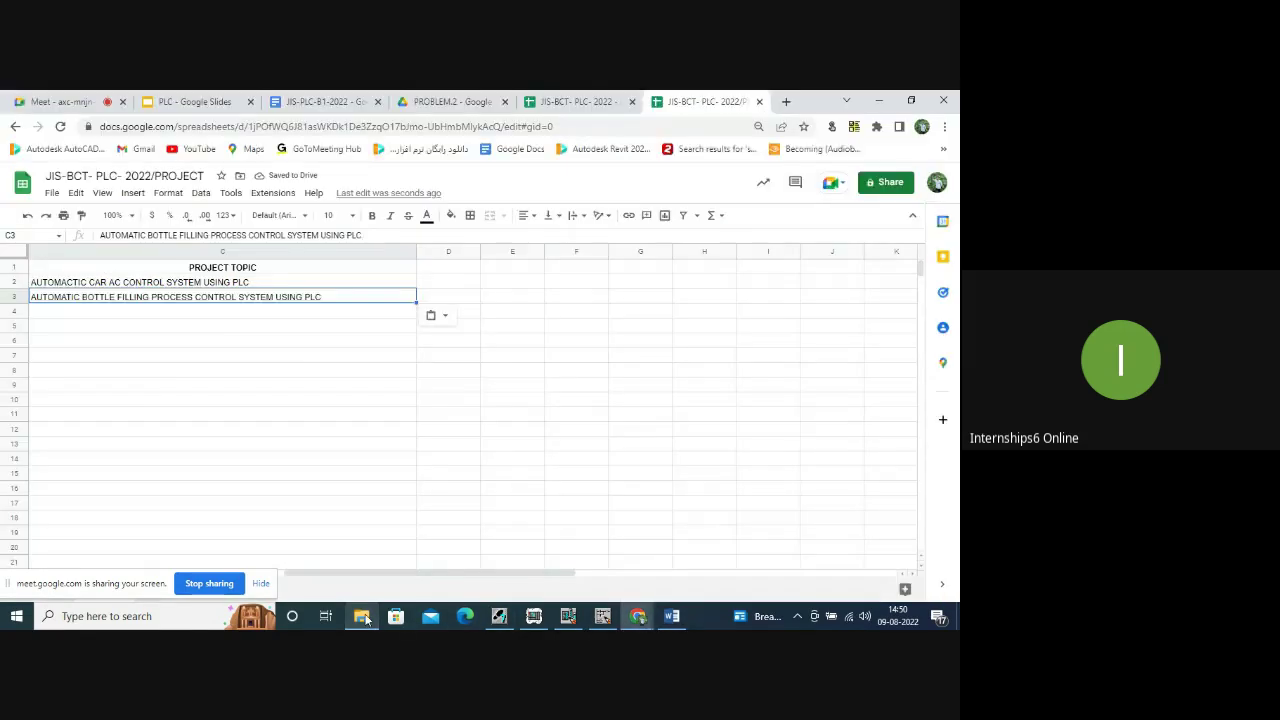
left_click(115, 317)
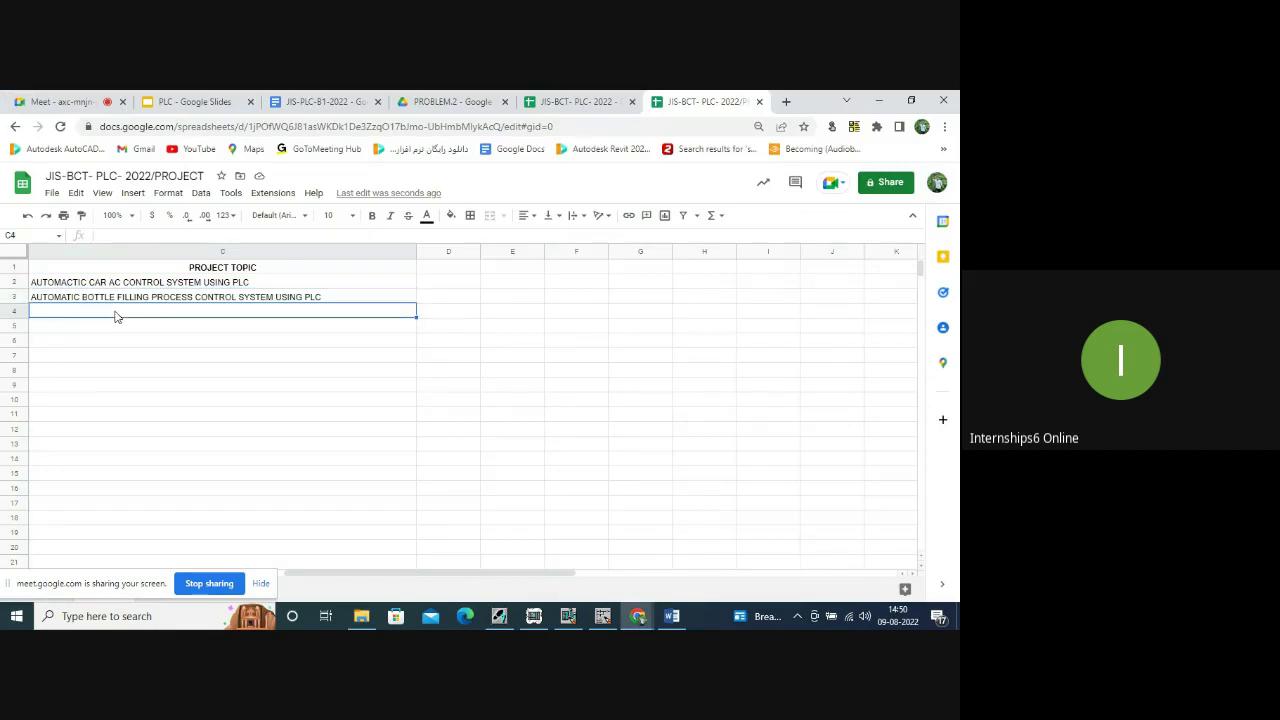
key("ctrl+v")
left_click(147, 330)
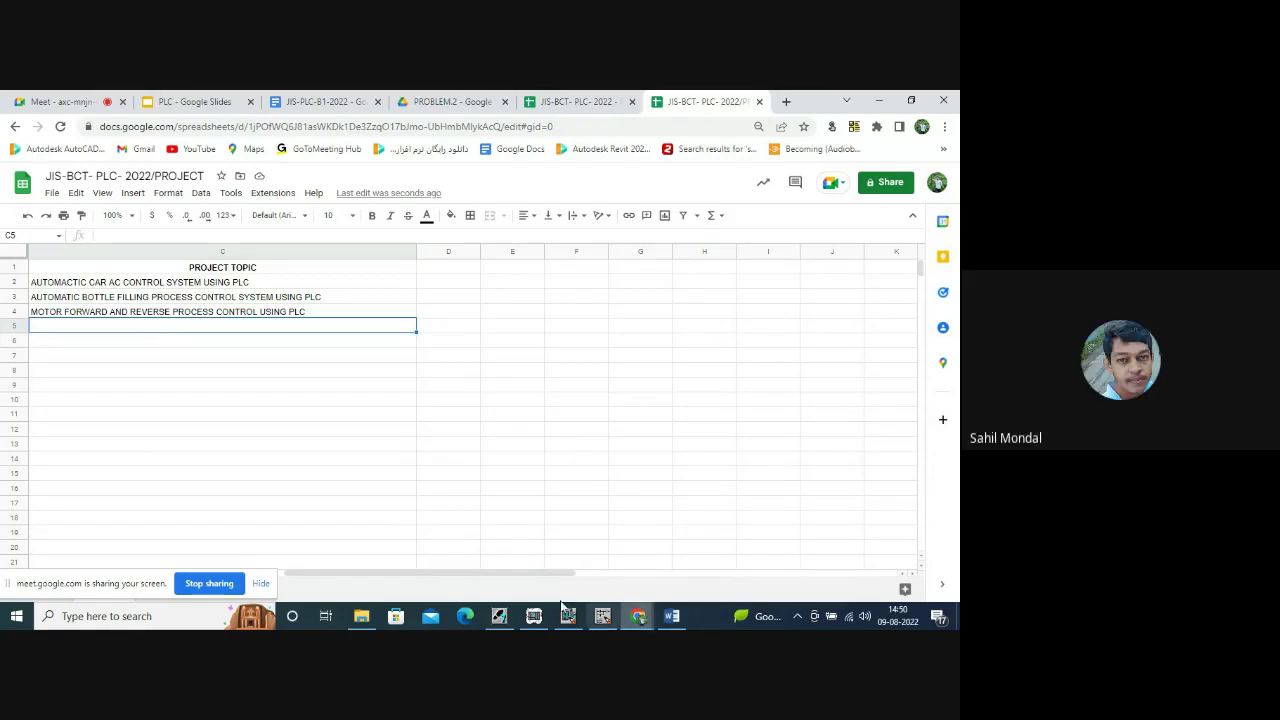
left_click(362, 617)
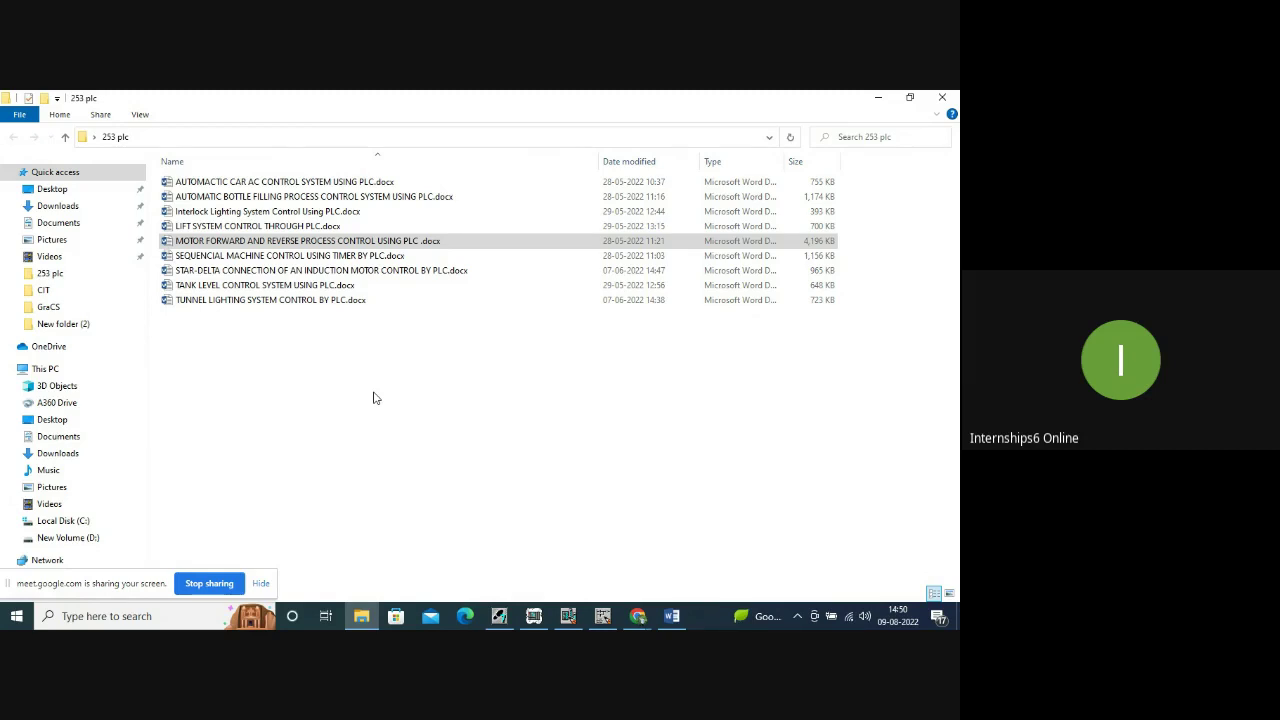
left_click(602, 616)
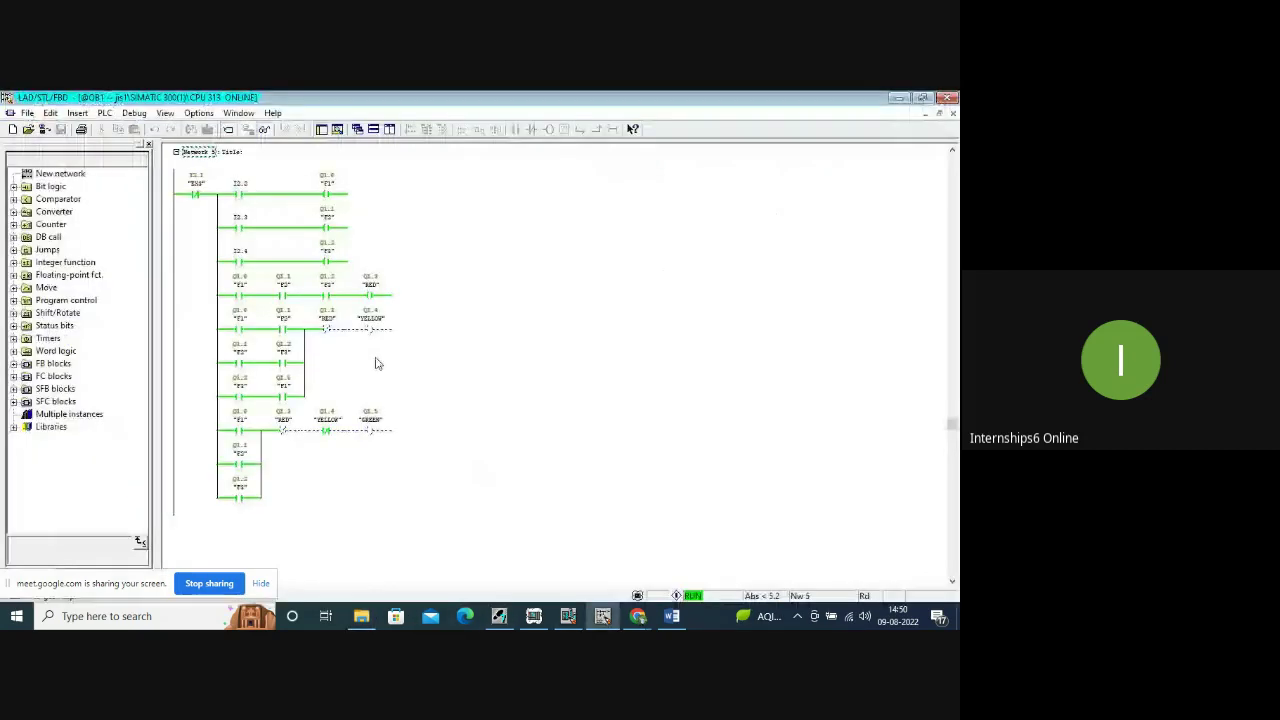
scroll(376, 363, "up", 10)
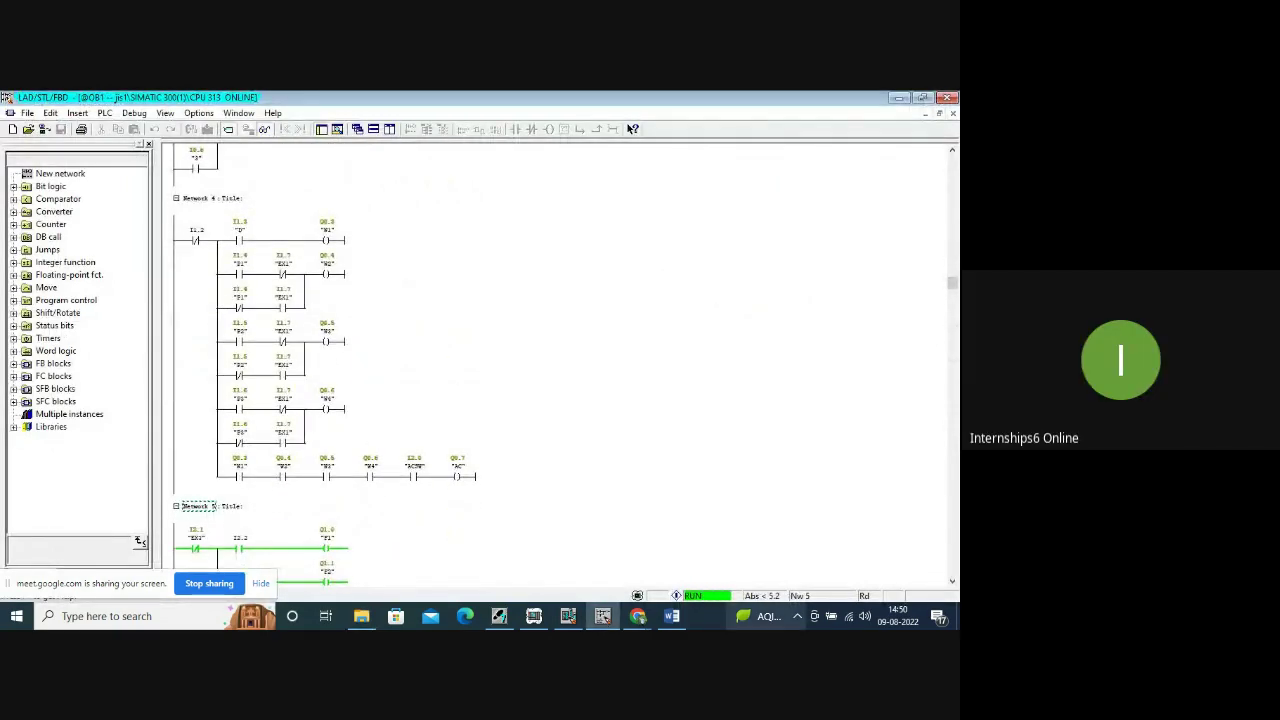
left_click(673, 616)
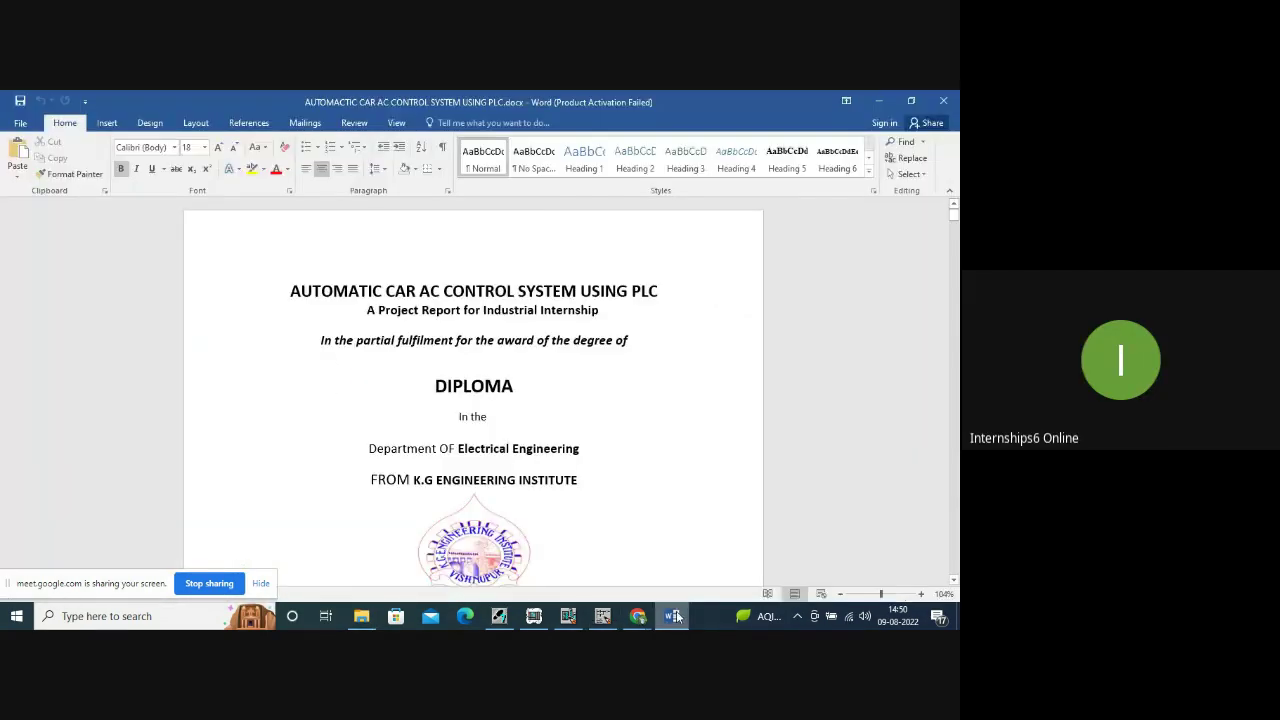
left_click(879, 104)
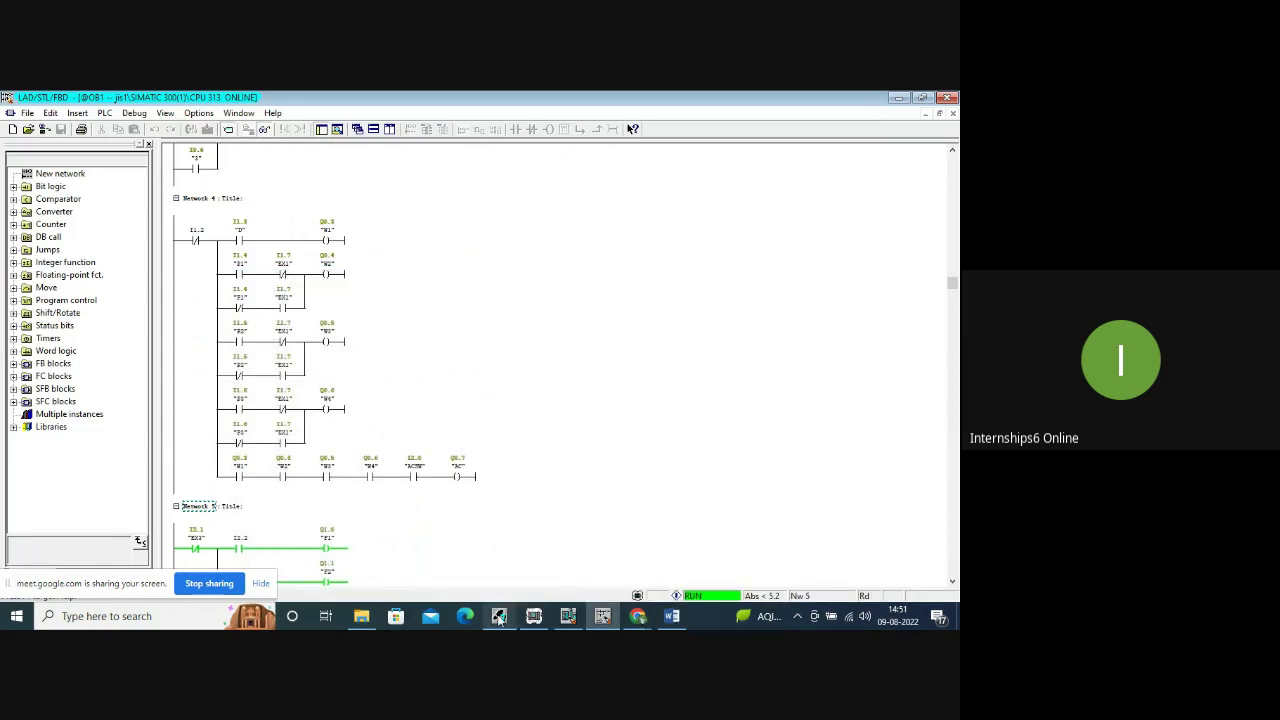
mouse_move(378, 615)
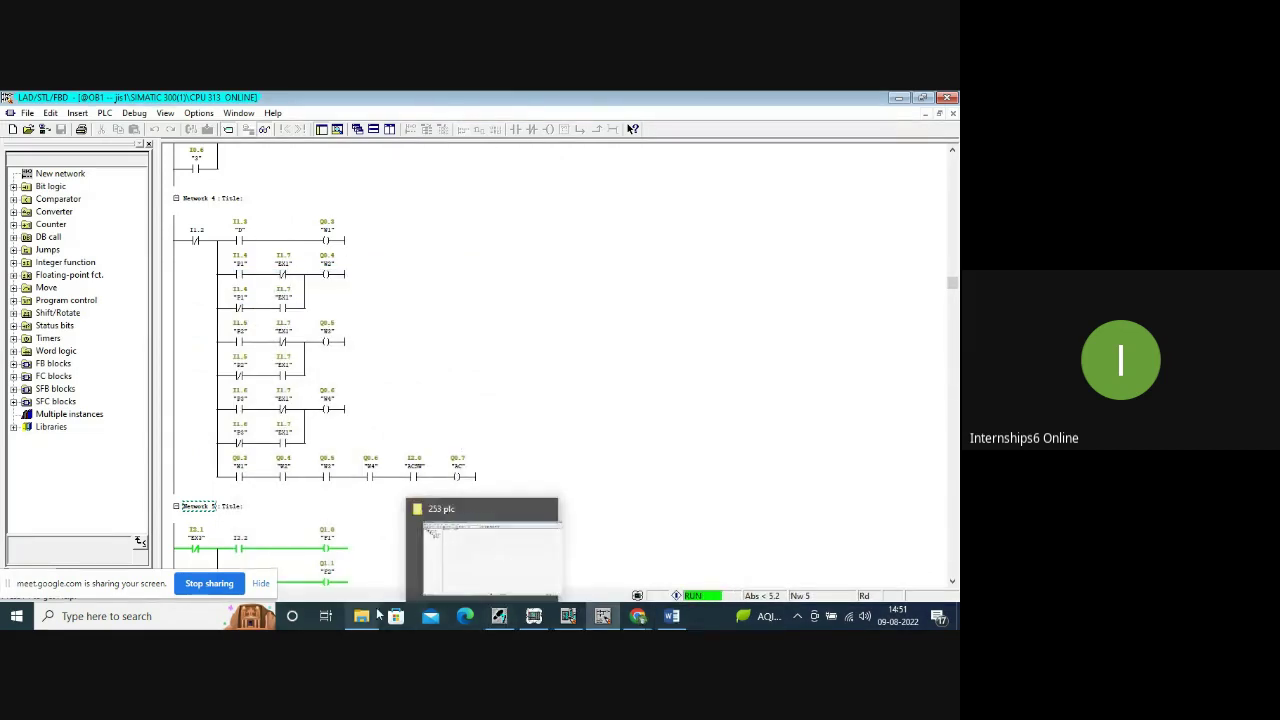
left_click(333, 545)
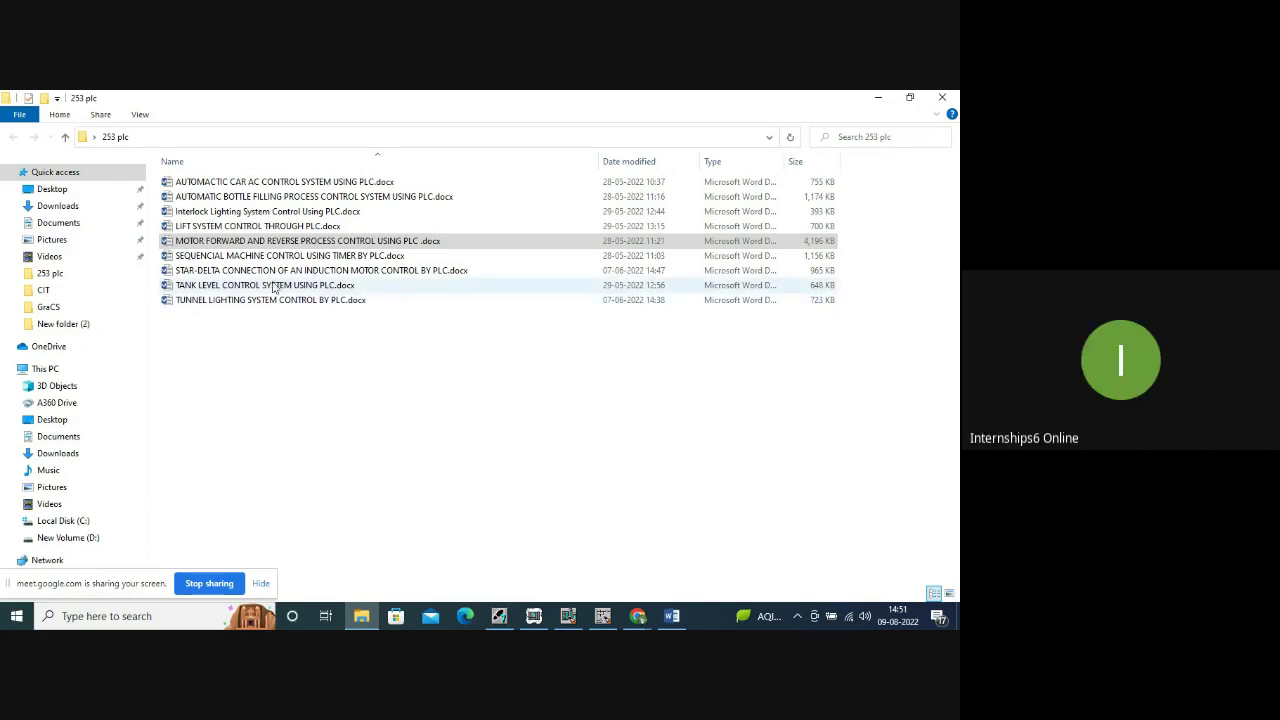
Copy the TANK LEVEL CONTROL SYSTEM USING PLC file name and switch back to the spreadsheet.
left_click(275, 287)
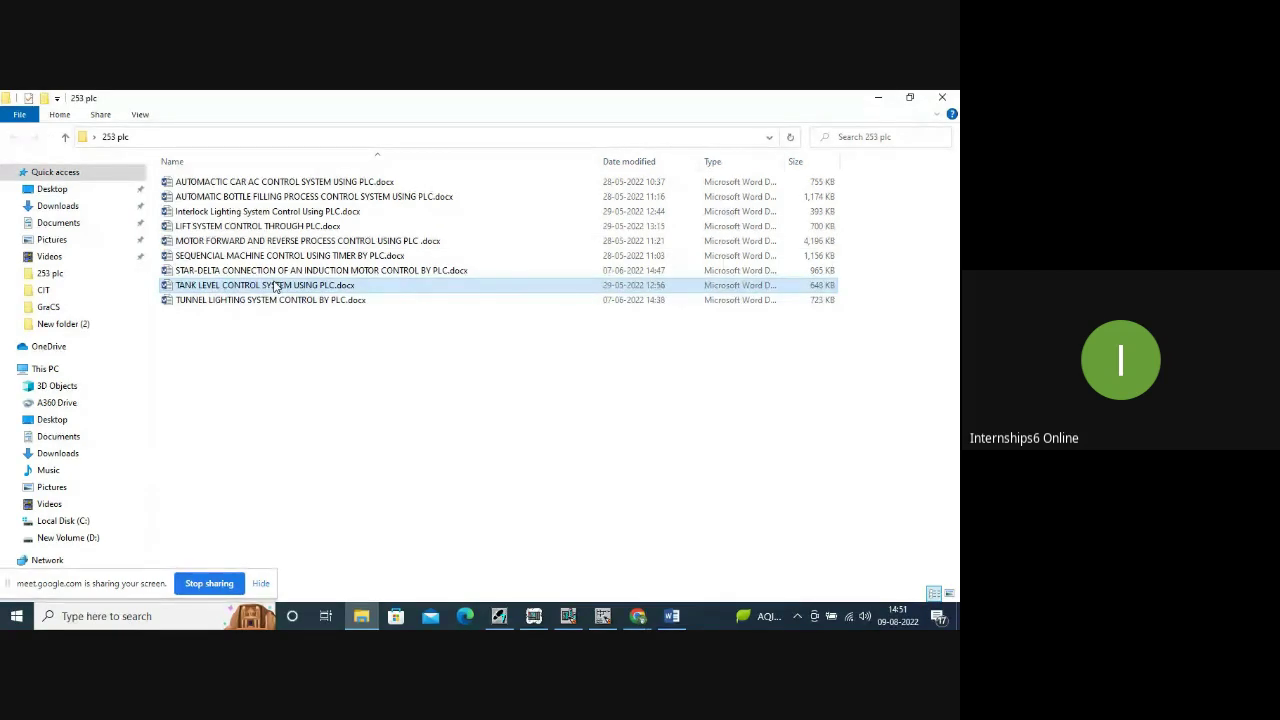
right_click(338, 289)
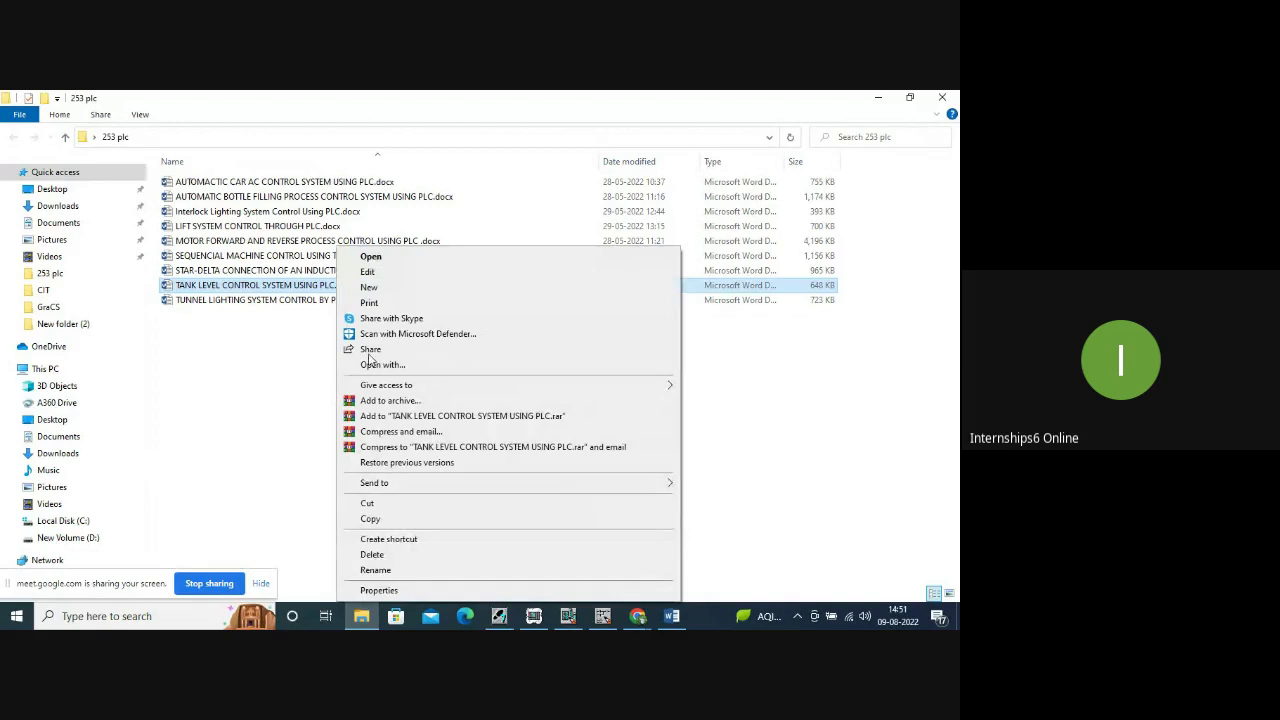
left_click(385, 572)
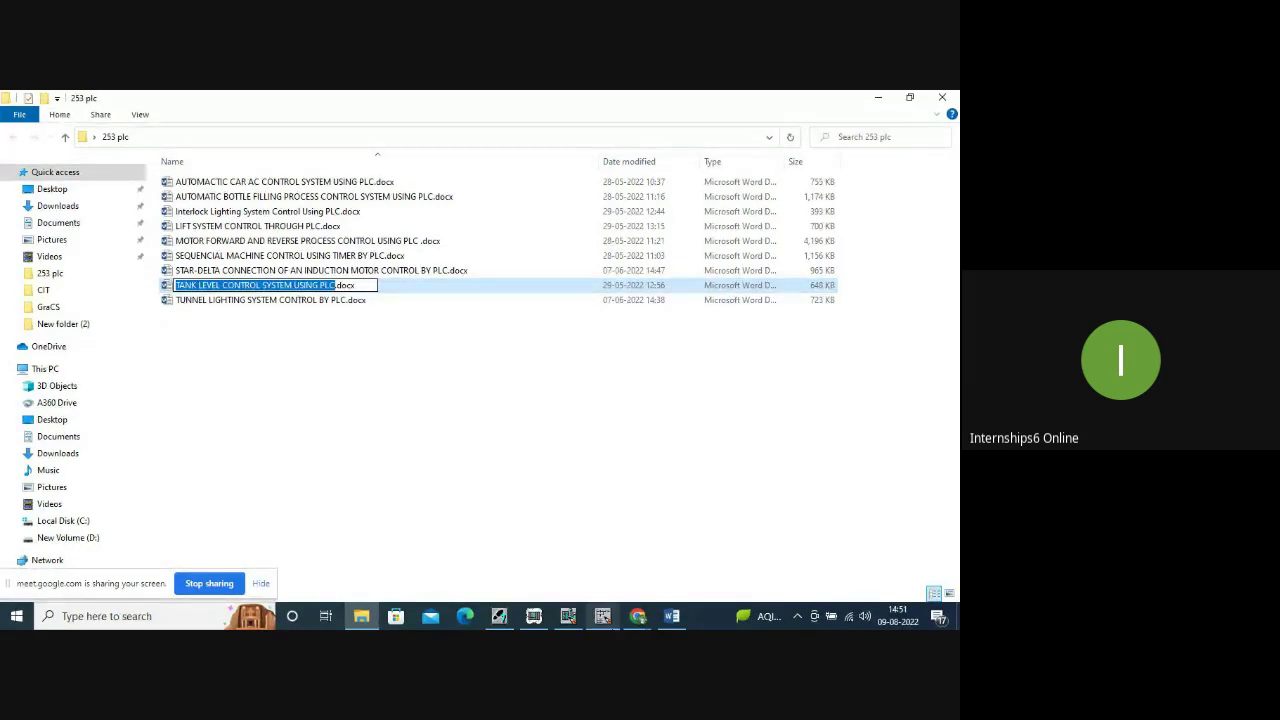
mouse_move(645, 620)
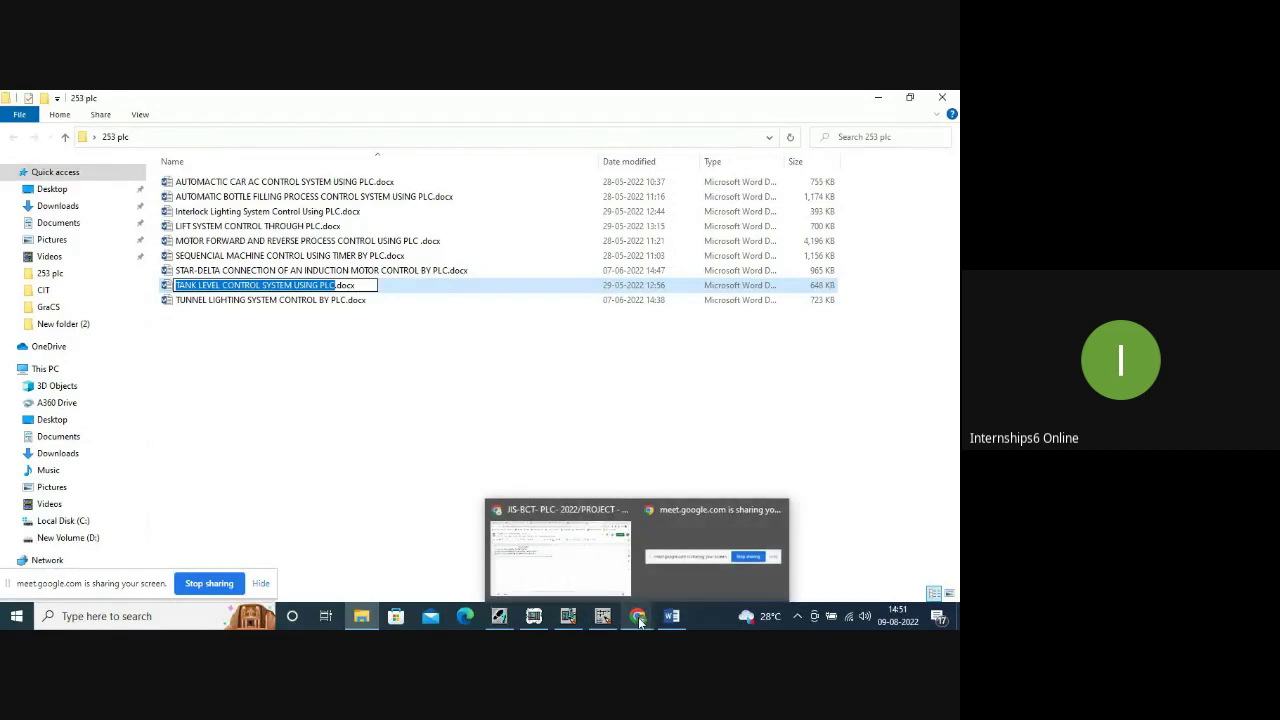
left_click(590, 578)
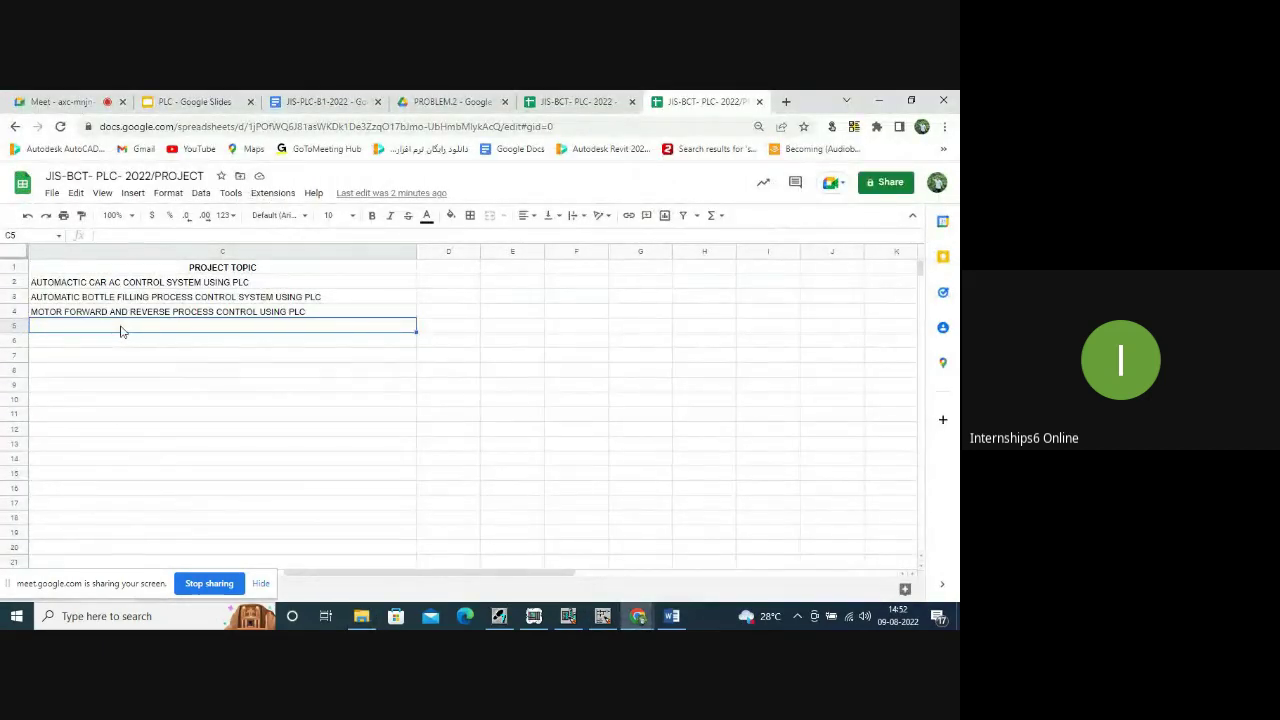
Paste TANK LEVEL CONTROL SYSTEM USING PLC into cell C5, then bring up the Word report.
key("ctrl+v")
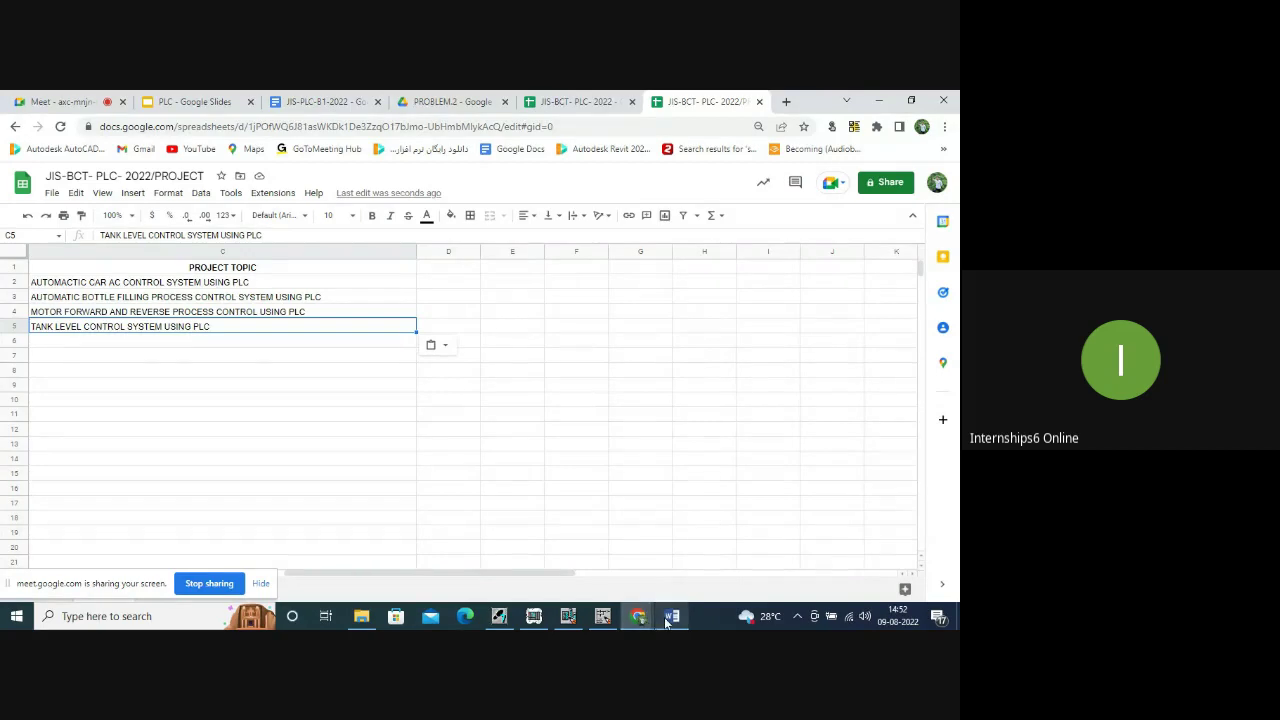
left_click(602, 616)
left_click(638, 616)
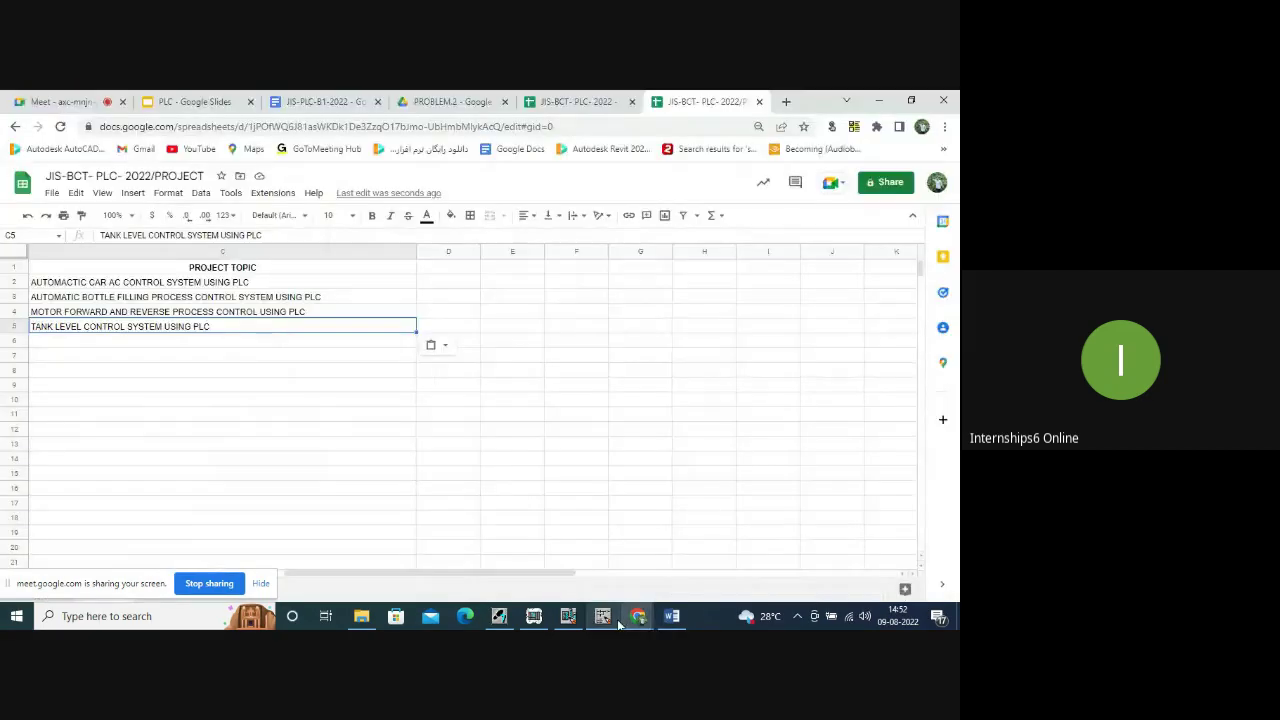
left_click(672, 616)
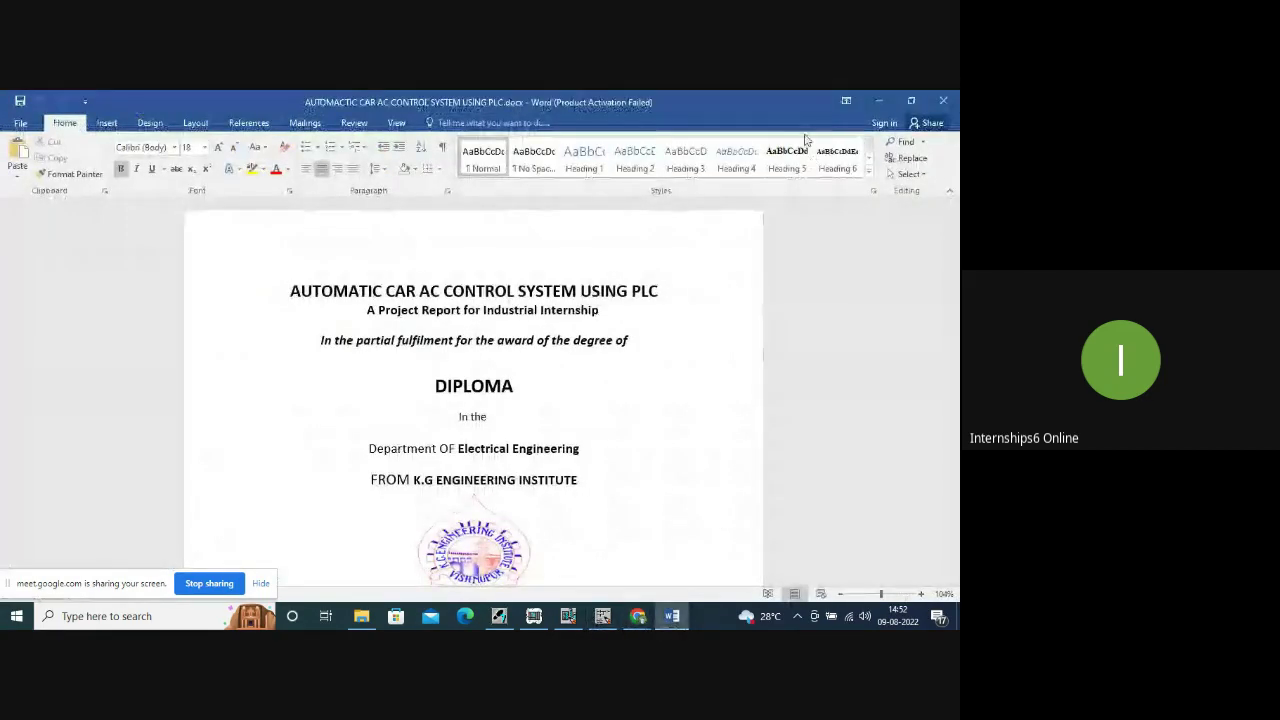
In the 253 plc folder, put the STAR-DELTA CONNECTION file's name into rename mode to copy it.
left_click(879, 101)
left_click(361, 616)
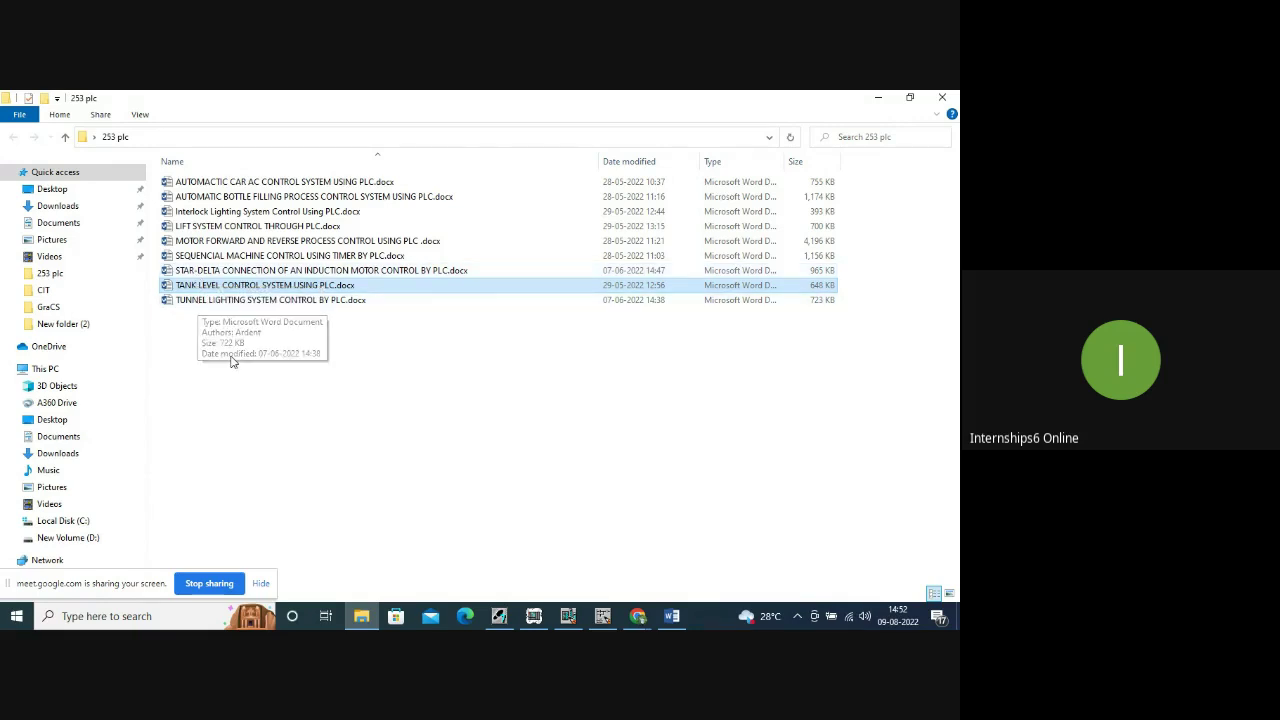
left_click(220, 303)
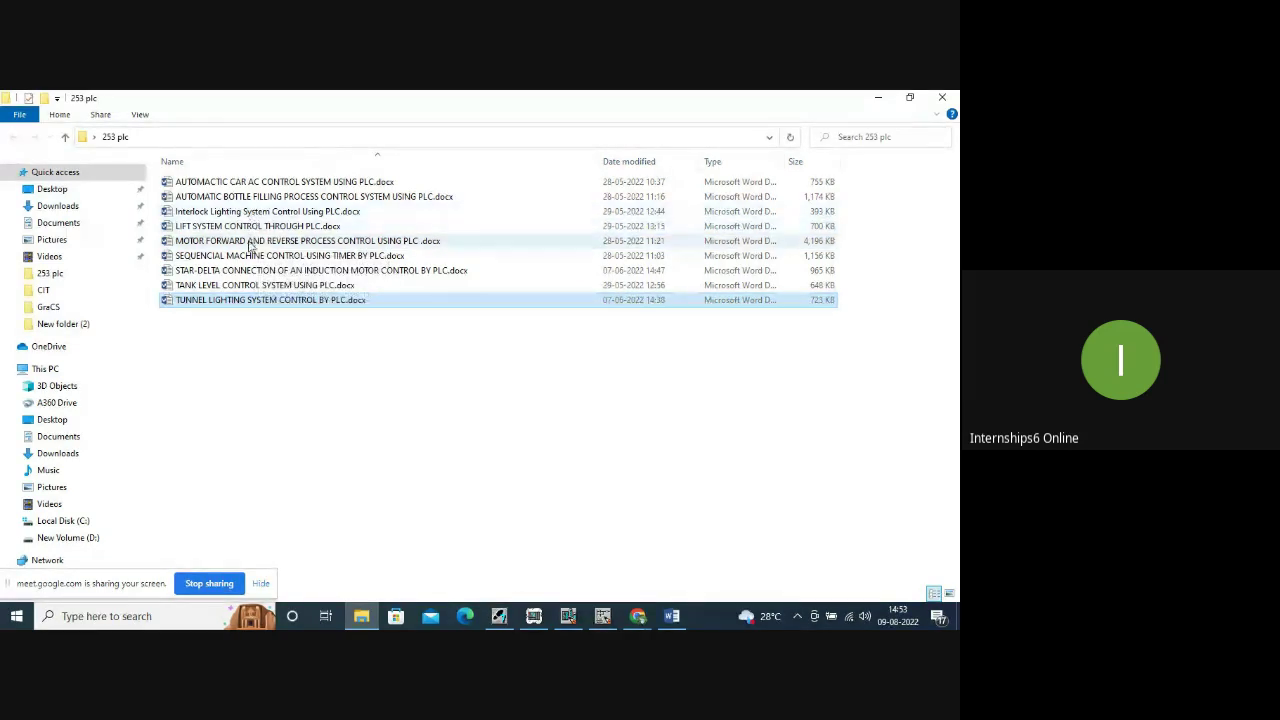
left_click(207, 279)
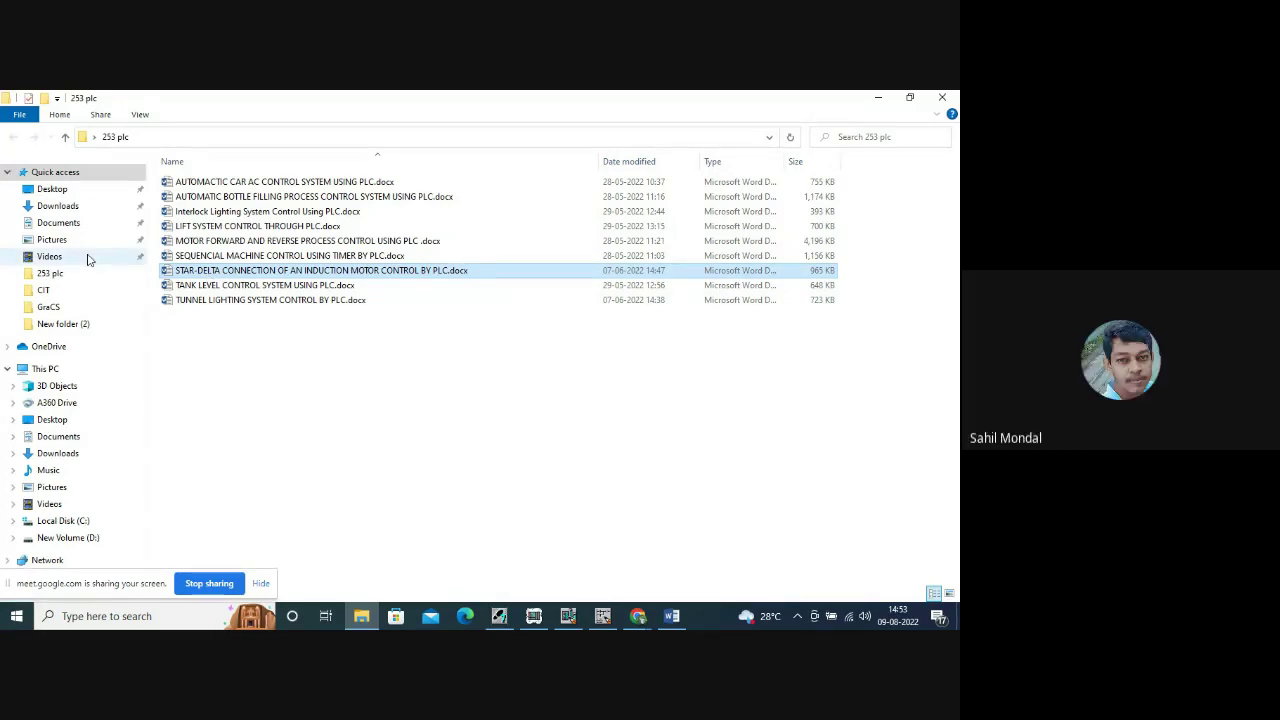
double_click(300, 270)
right_click(298, 270)
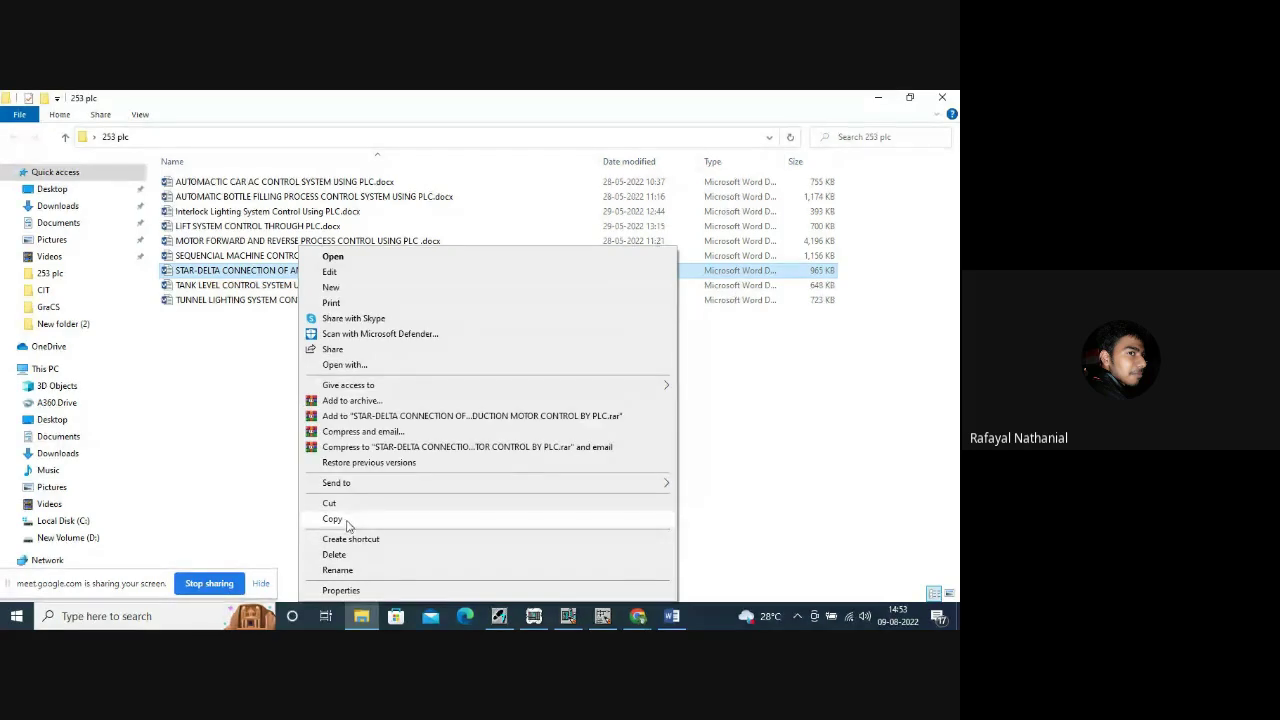
key("Escape")
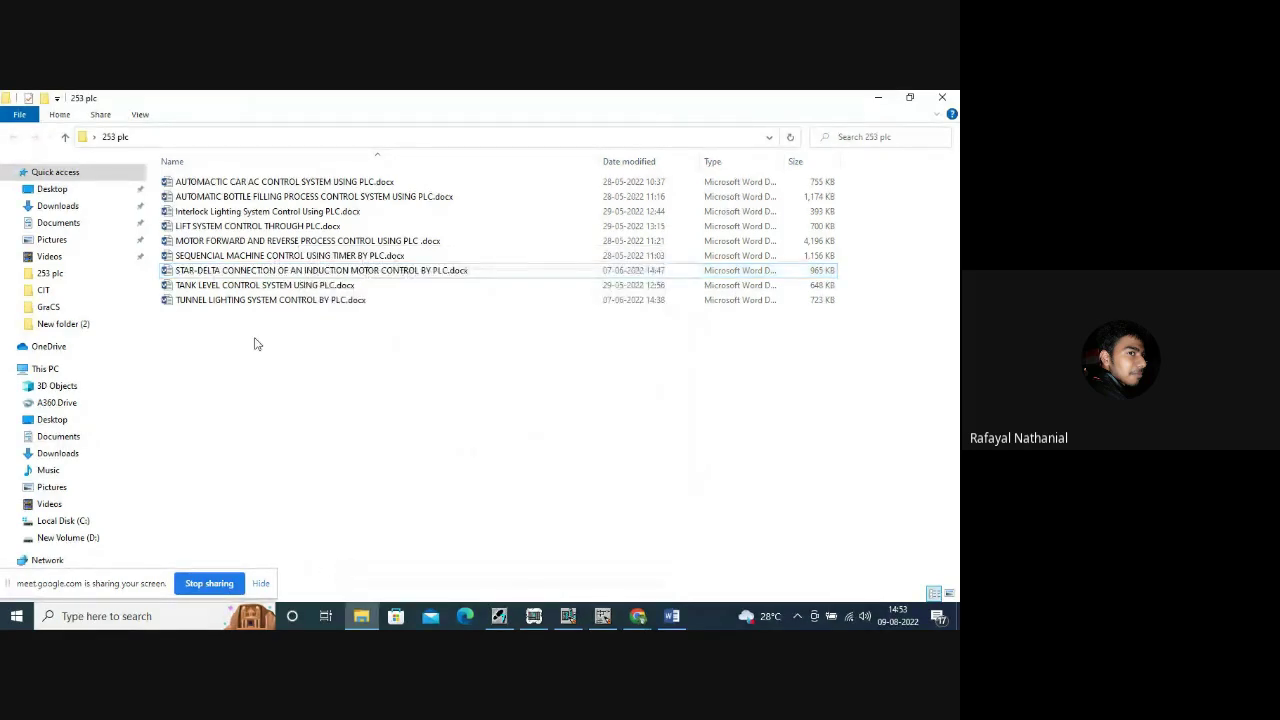
right_click(193, 272)
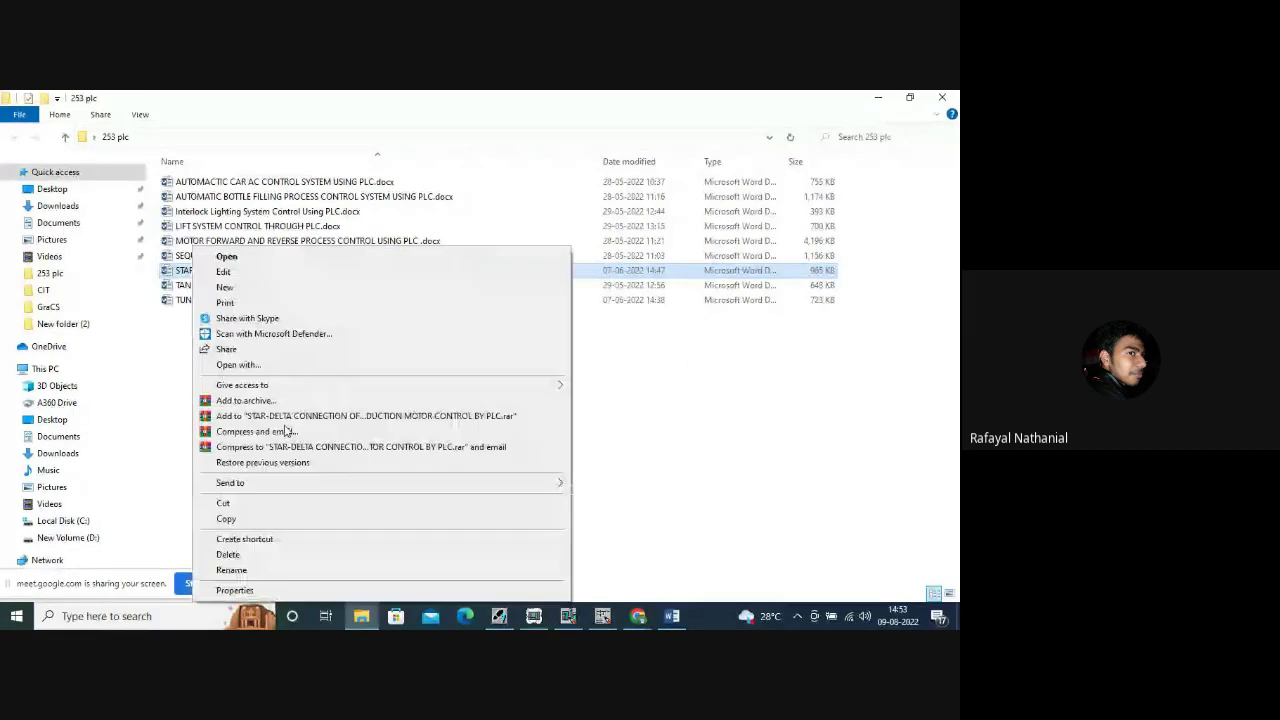
left_click(230, 572)
key("ctrl+c")
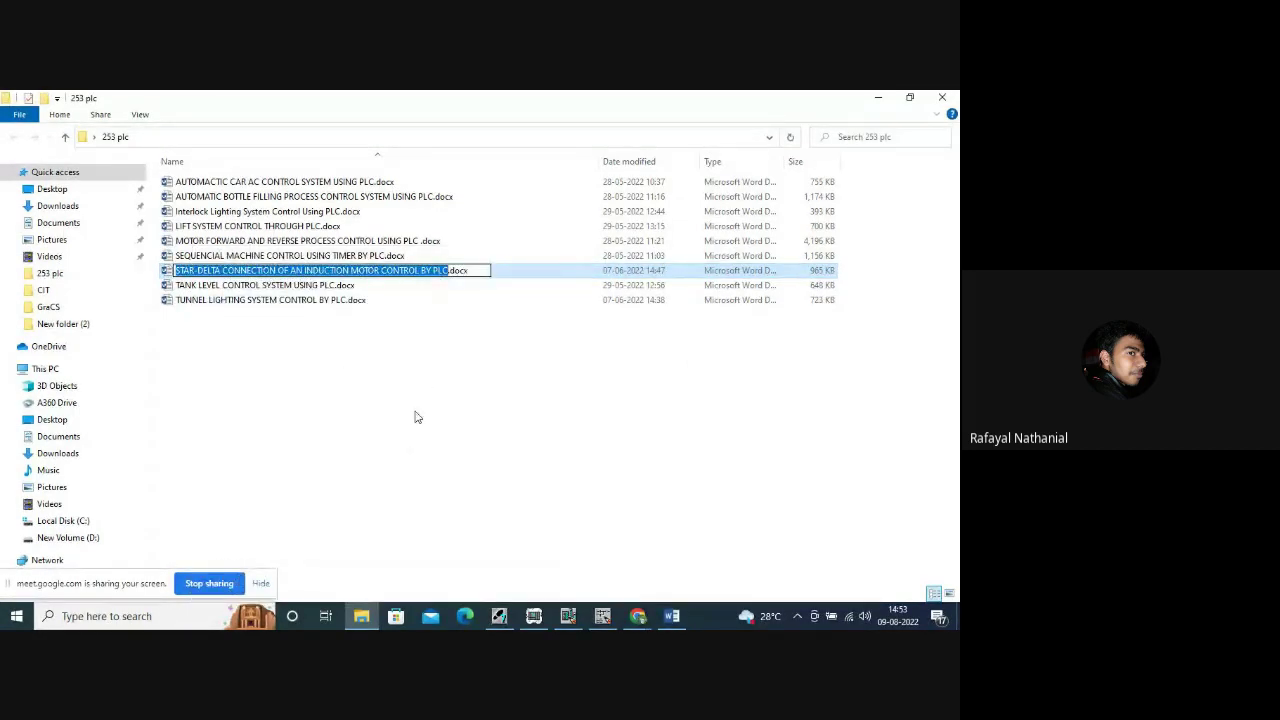
Paste STAR-DELTA CONNECTION OF AN INDUCTION MOTOR CONTROL BY PLC into cell C6.
left_click(878, 97)
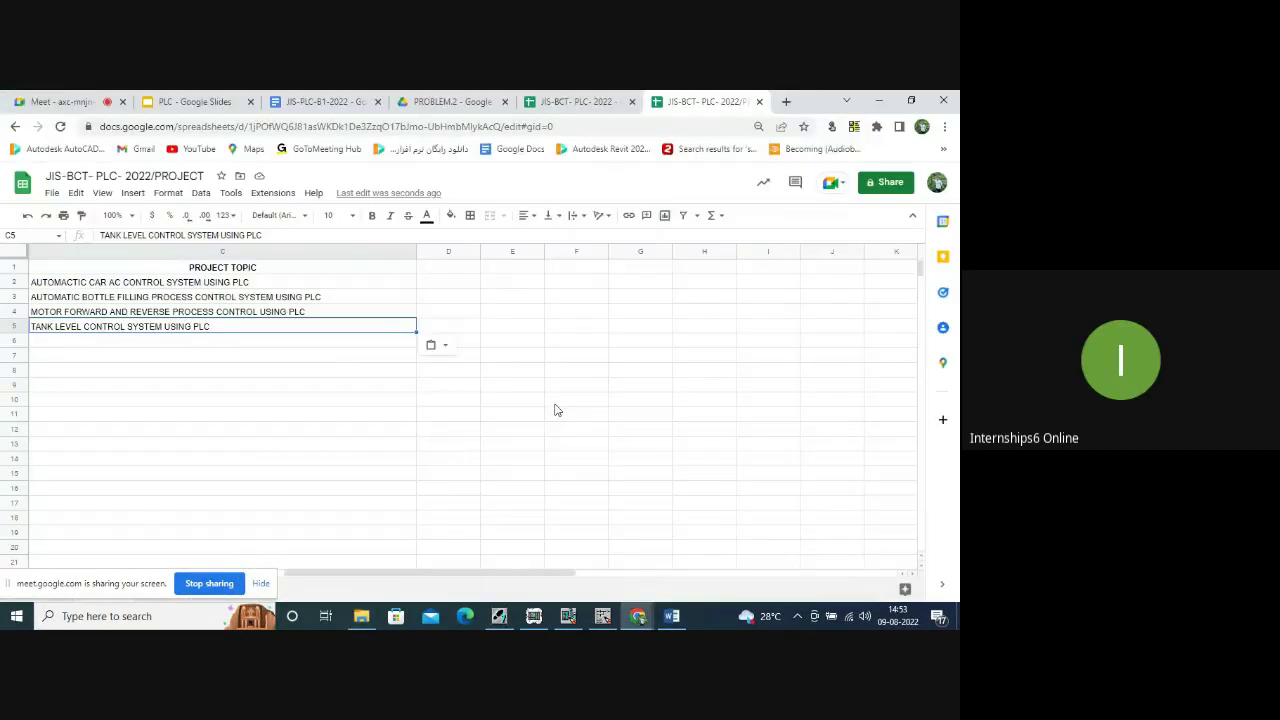
left_click(66, 346)
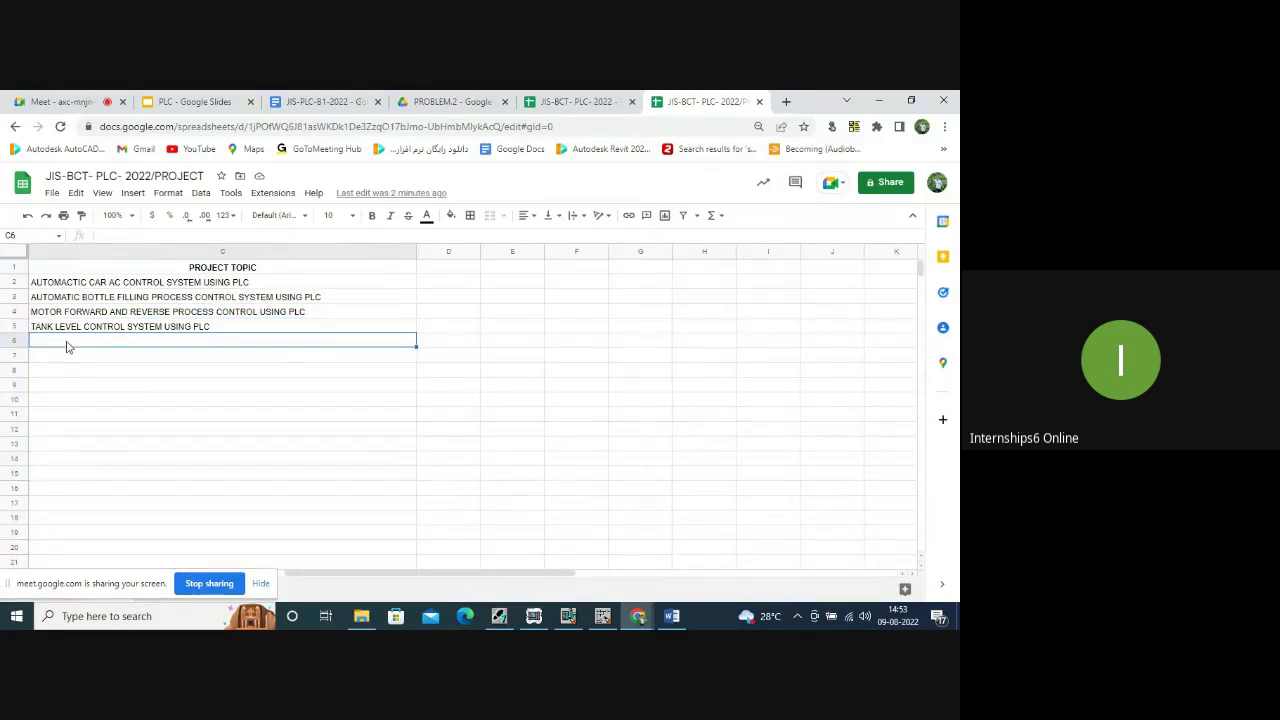
key("ctrl+v")
left_click(133, 390)
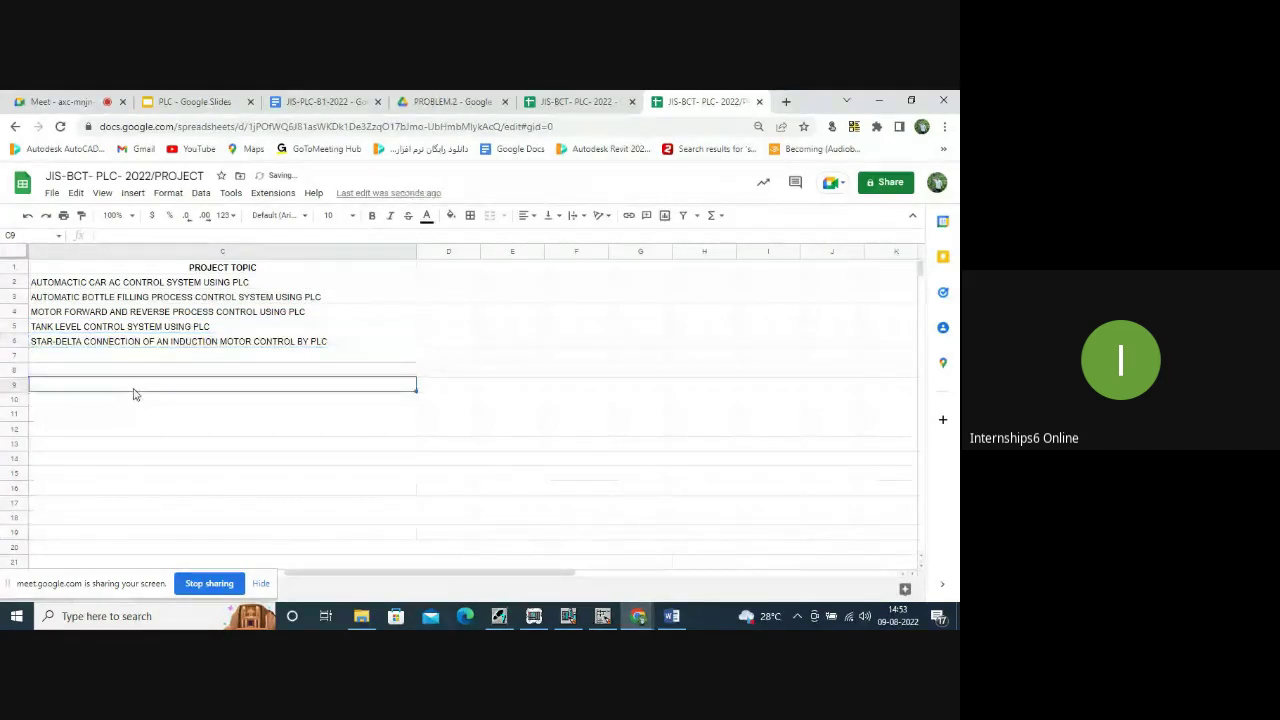
left_click_drag(501, 576, 563, 591)
left_click(487, 521)
scroll(241, 390, "up", 1)
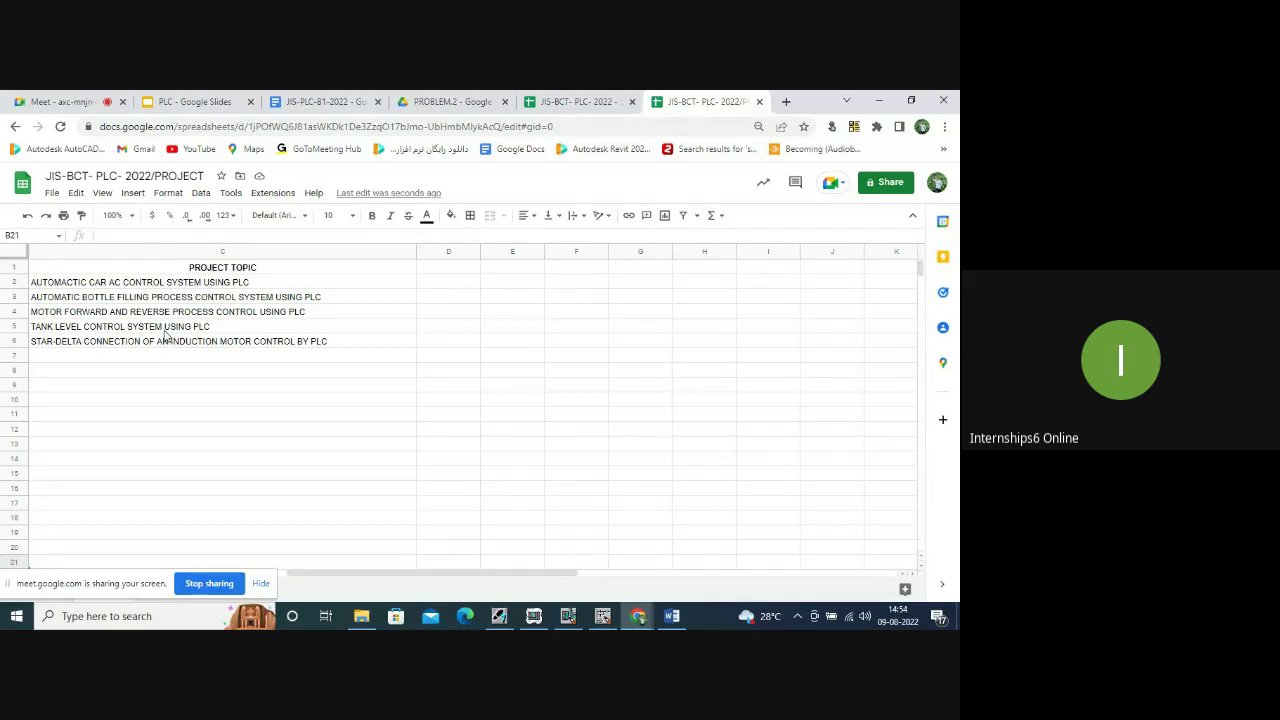
Look over the notice board, attendance sheet and project topic list, then minimize Chrome.
left_click(350, 101)
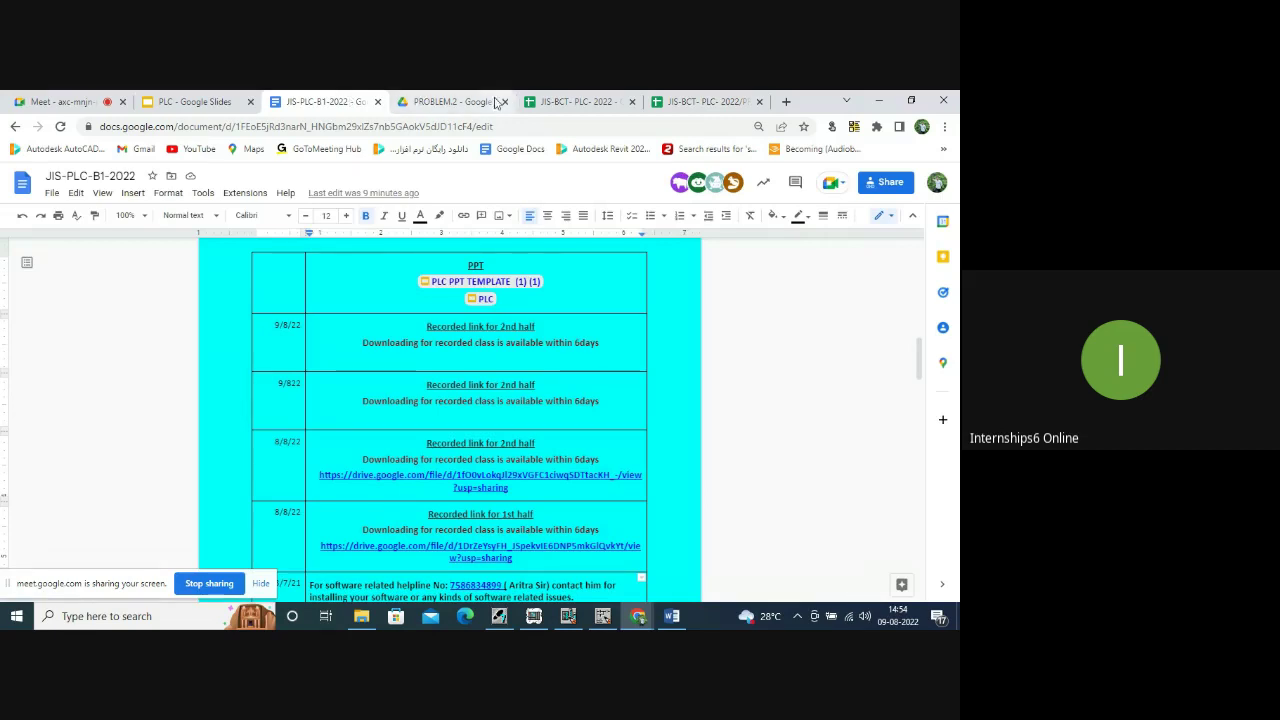
left_click(590, 102)
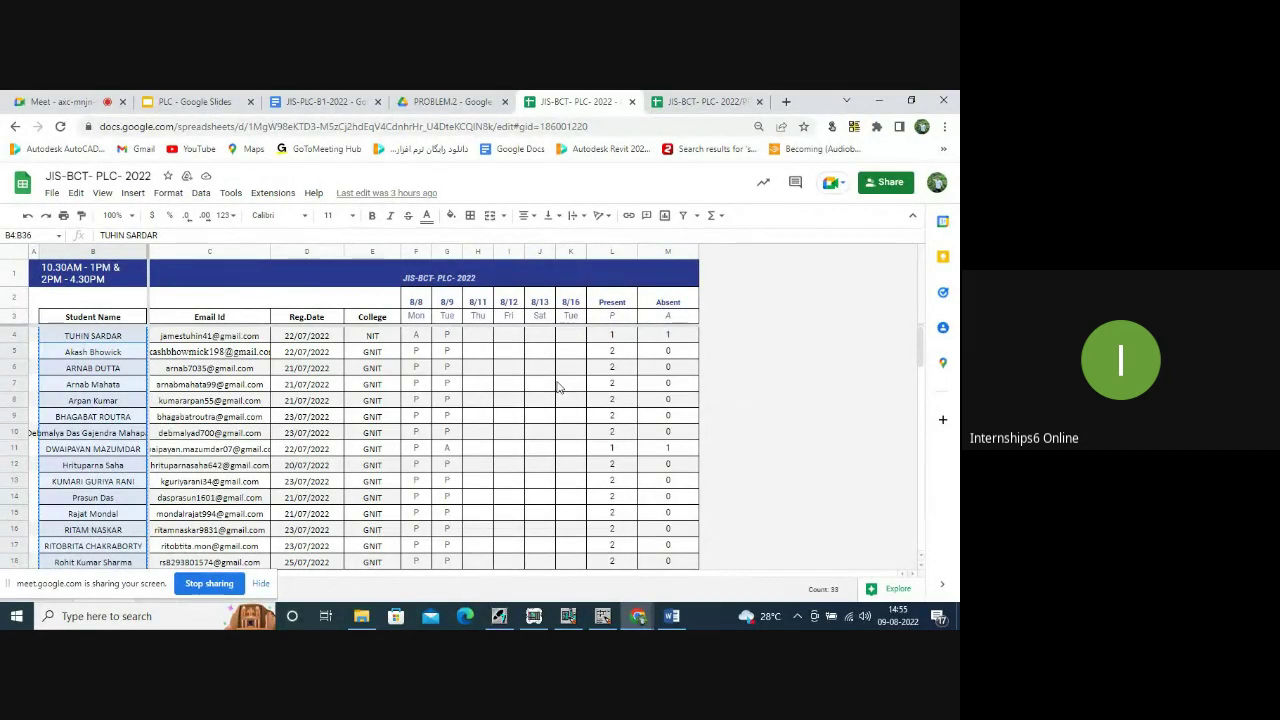
left_click(701, 103)
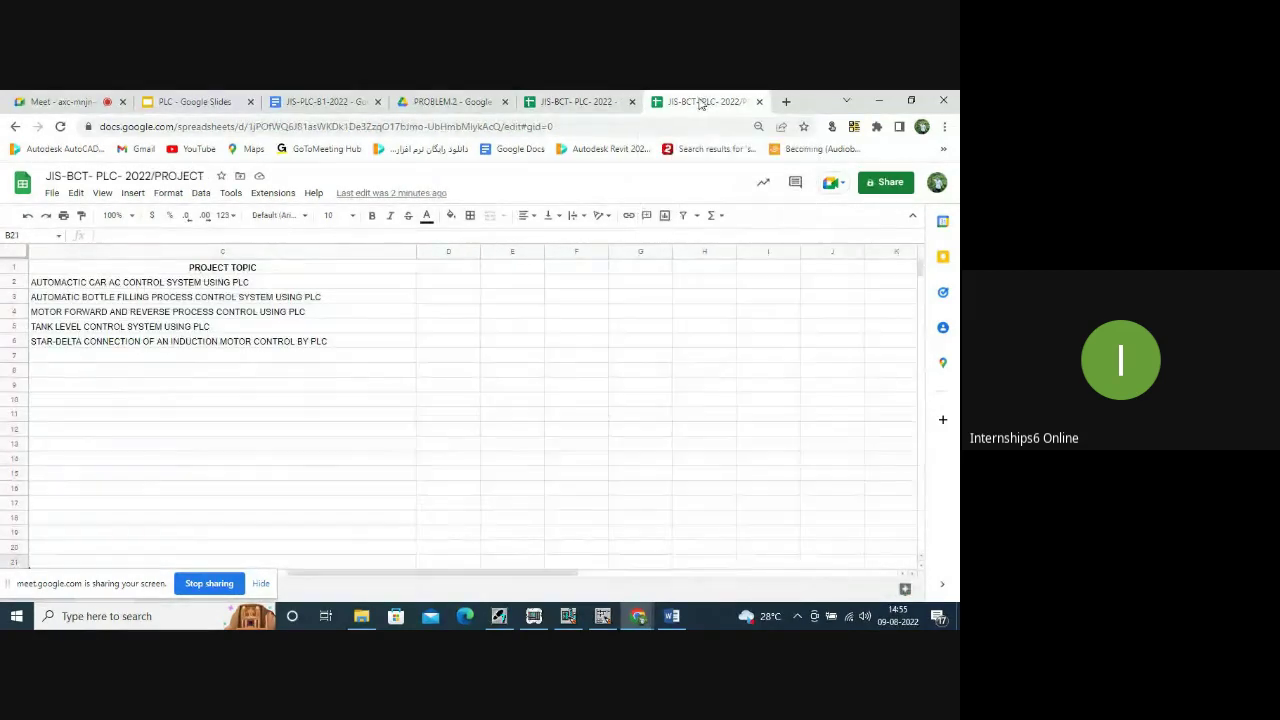
left_click(322, 101)
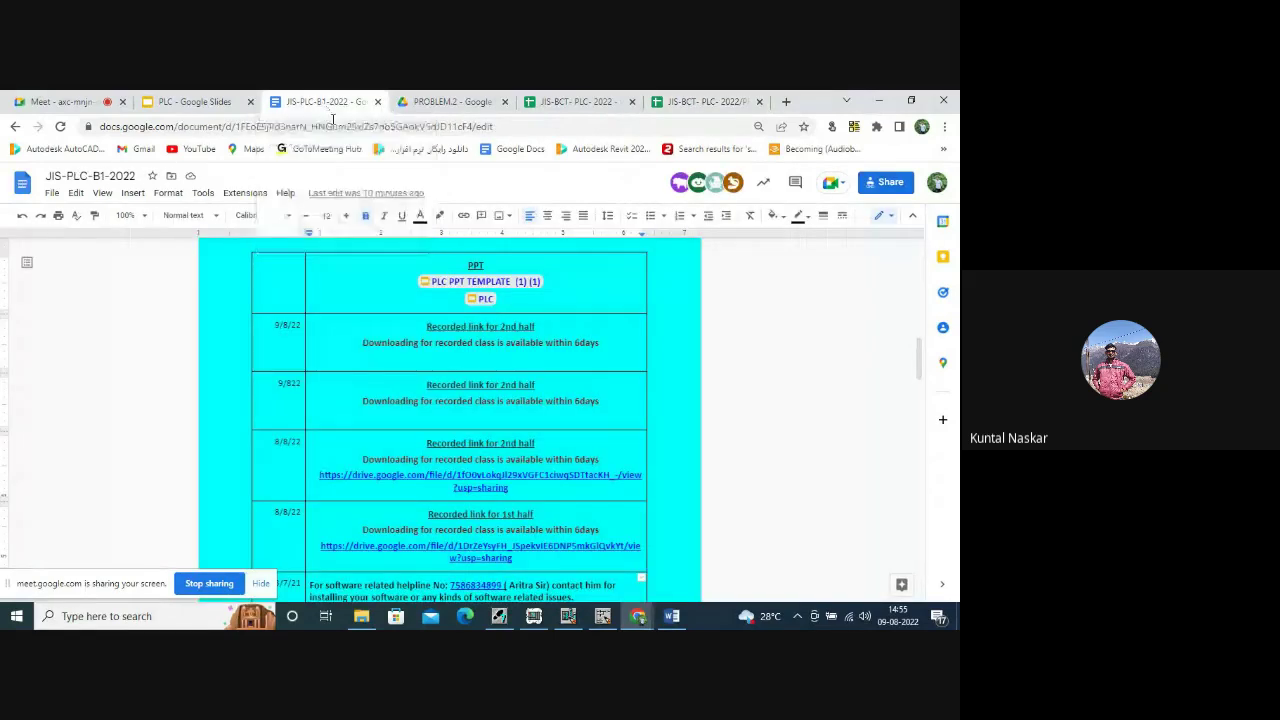
scroll(480, 395, "down", 2)
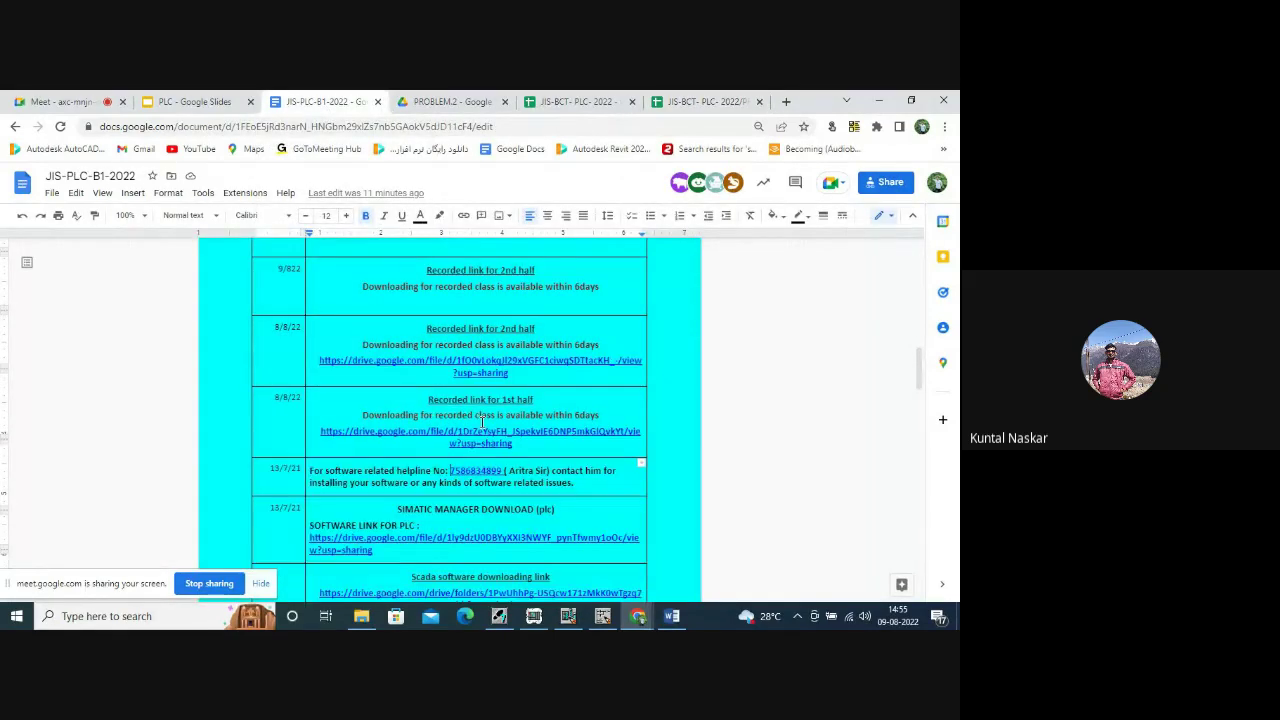
scroll(470, 320, "up", 8)
scroll(464, 284, "up", 3)
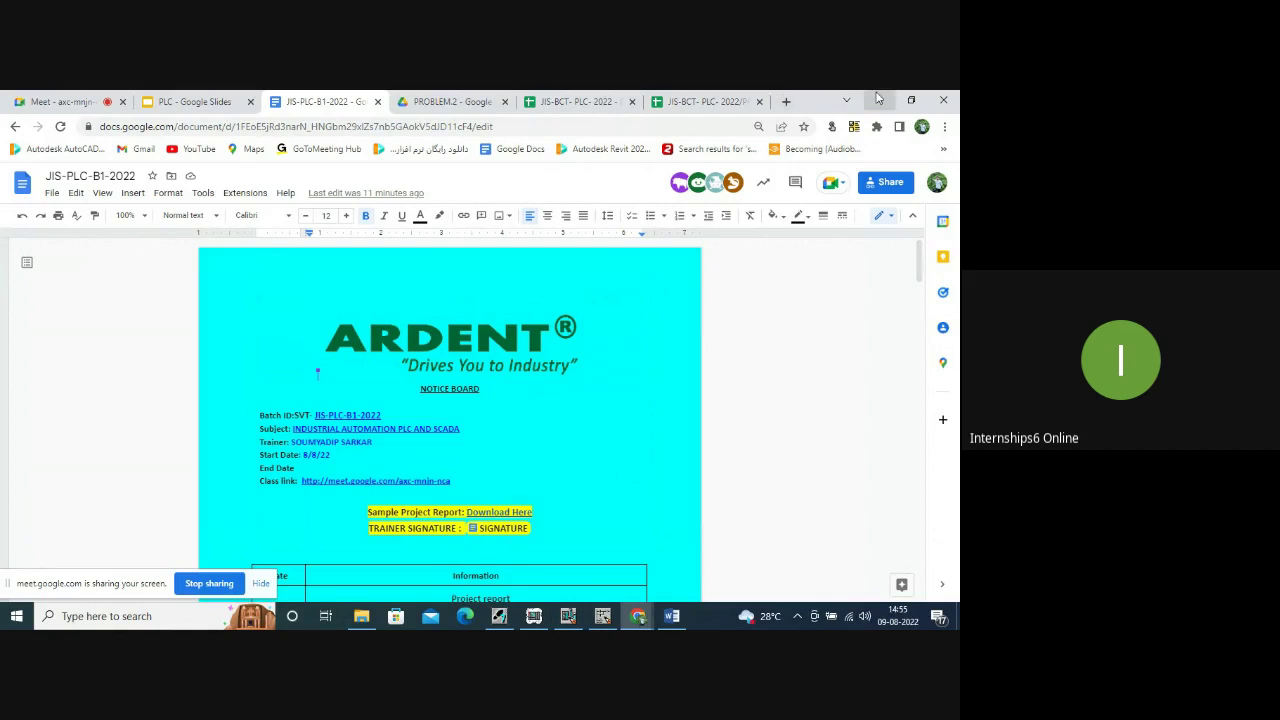
left_click(879, 100)
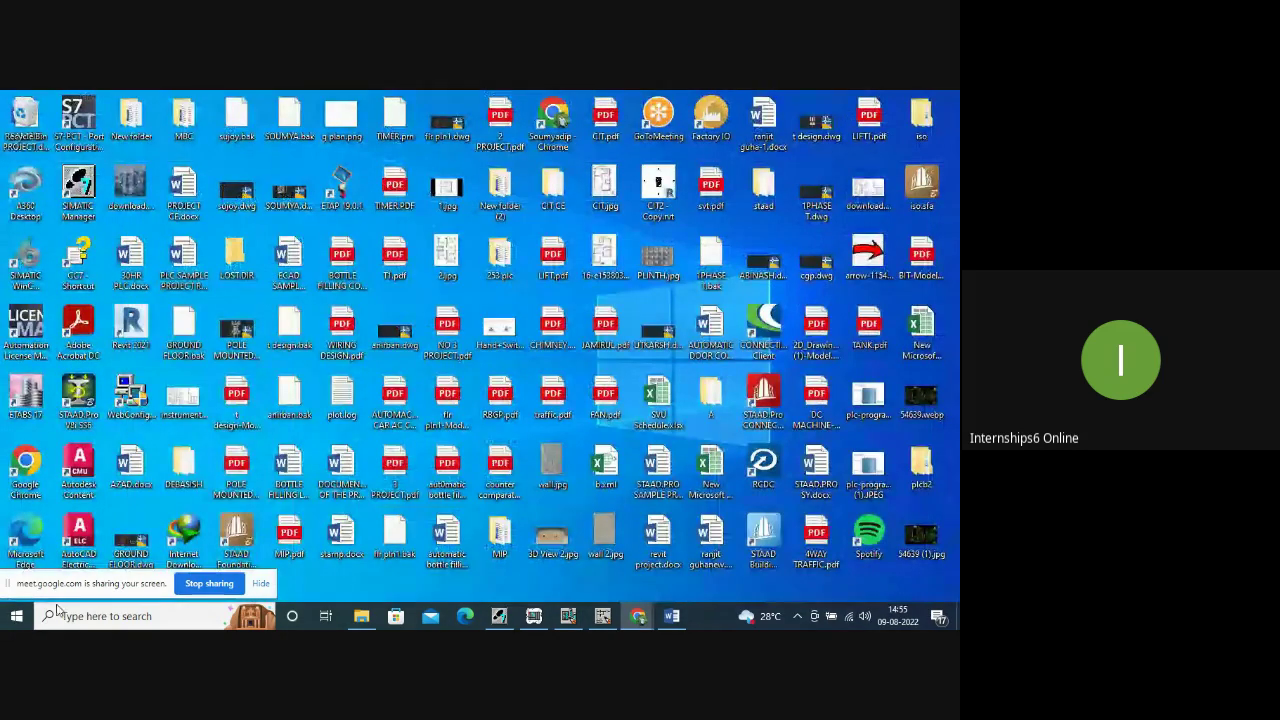
Search the taskbar for ANY and launch the AnyDesk (5).exe result.
left_click(69, 615)
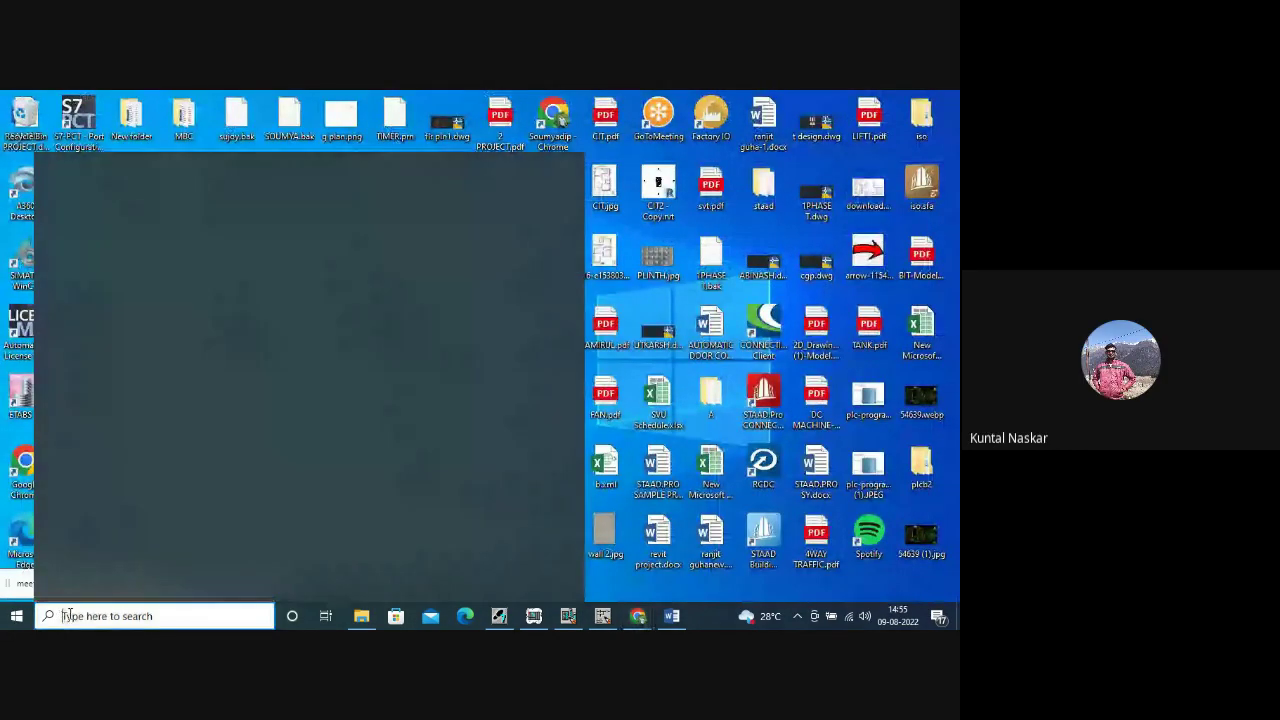
type("A")
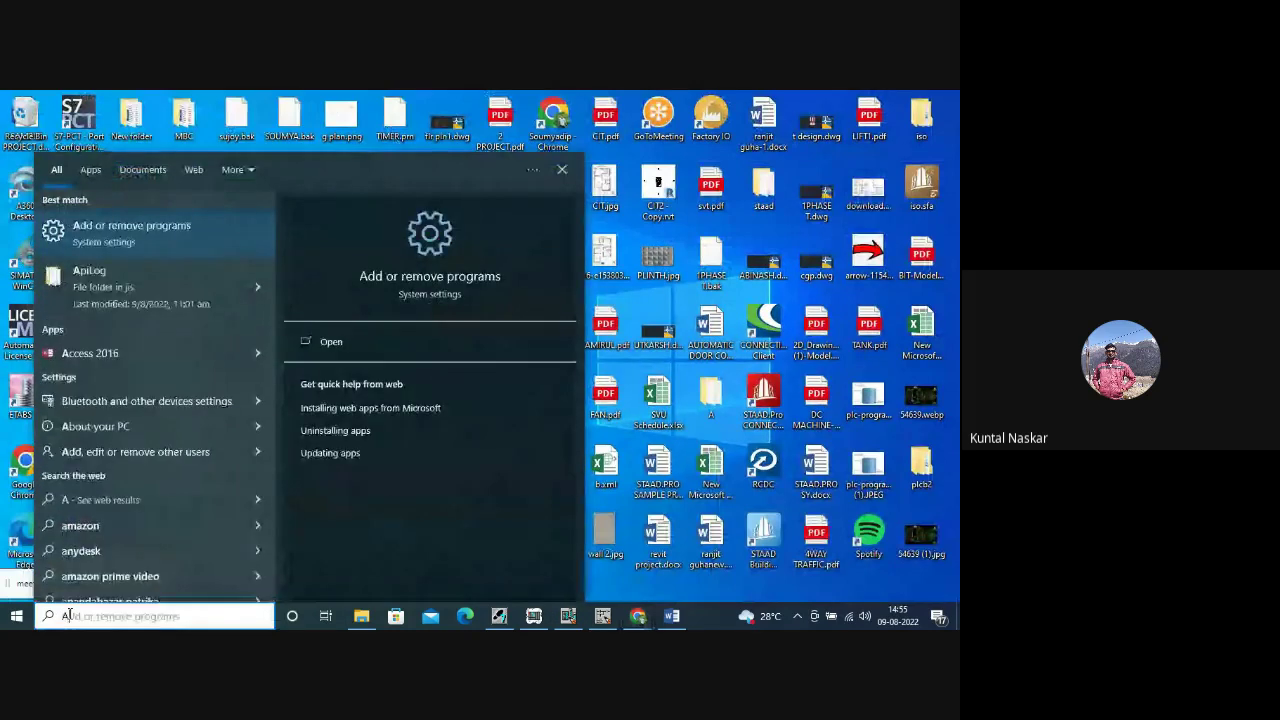
type("NY")
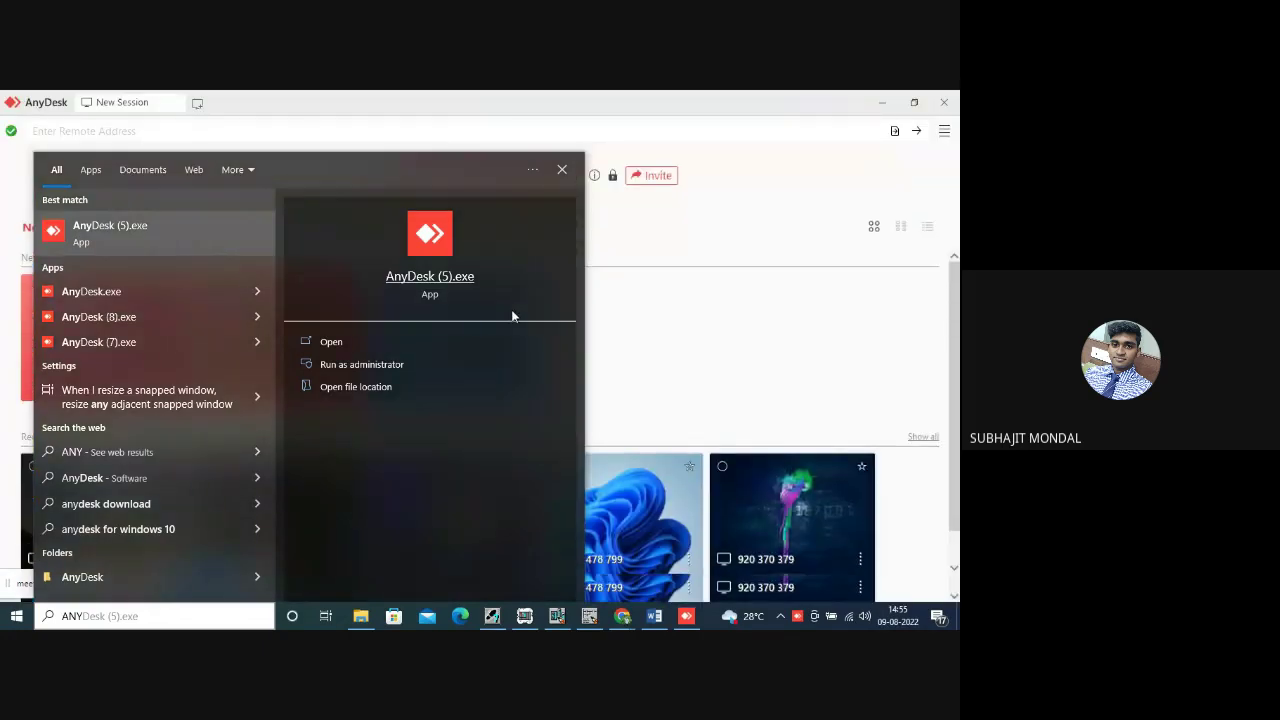
left_click(687, 258)
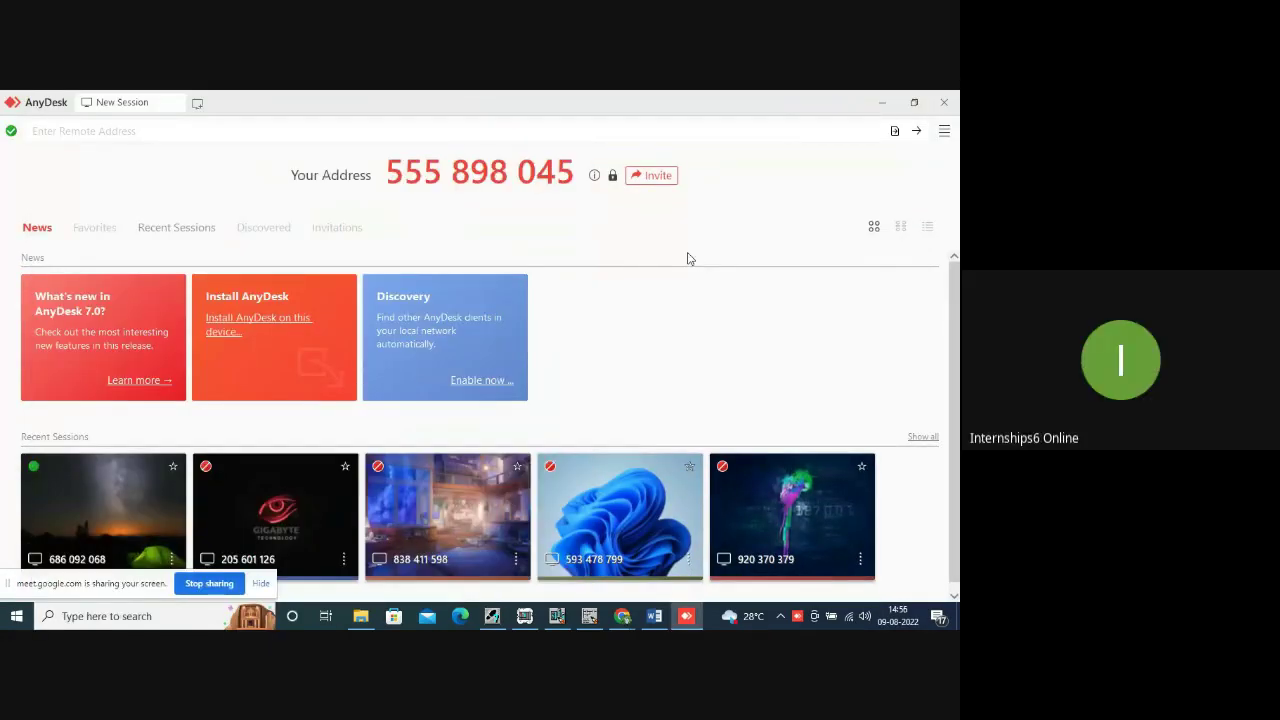
Begin typing the student's AnyDesk address into the remote address field.
left_click(76, 131)
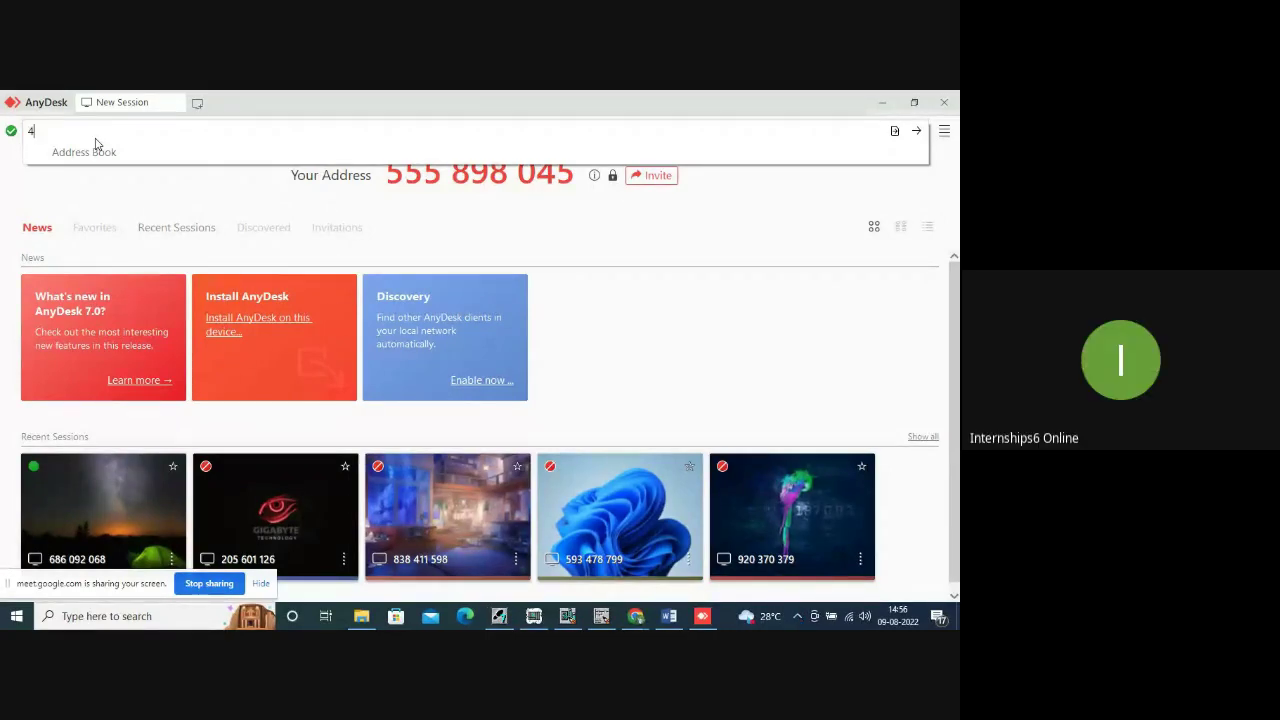
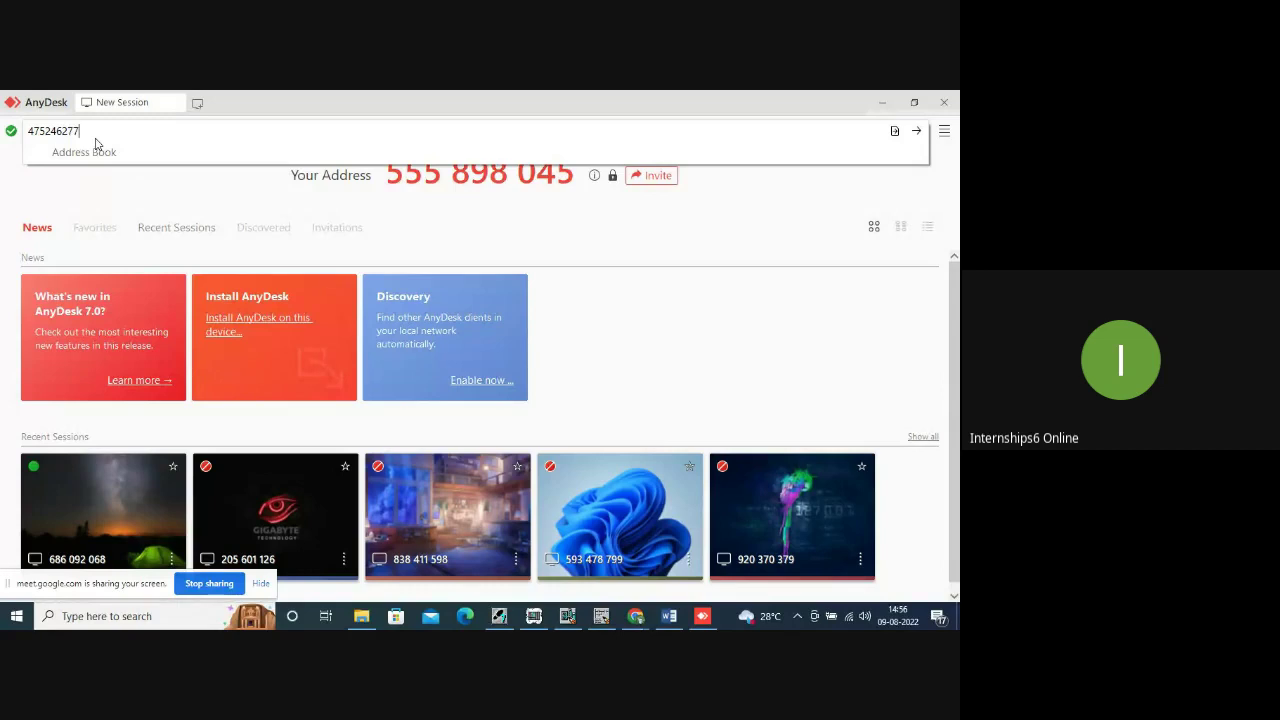
Connect, skip license transfer, and finish STEP 7 setup with restart postponed.
key("Return")
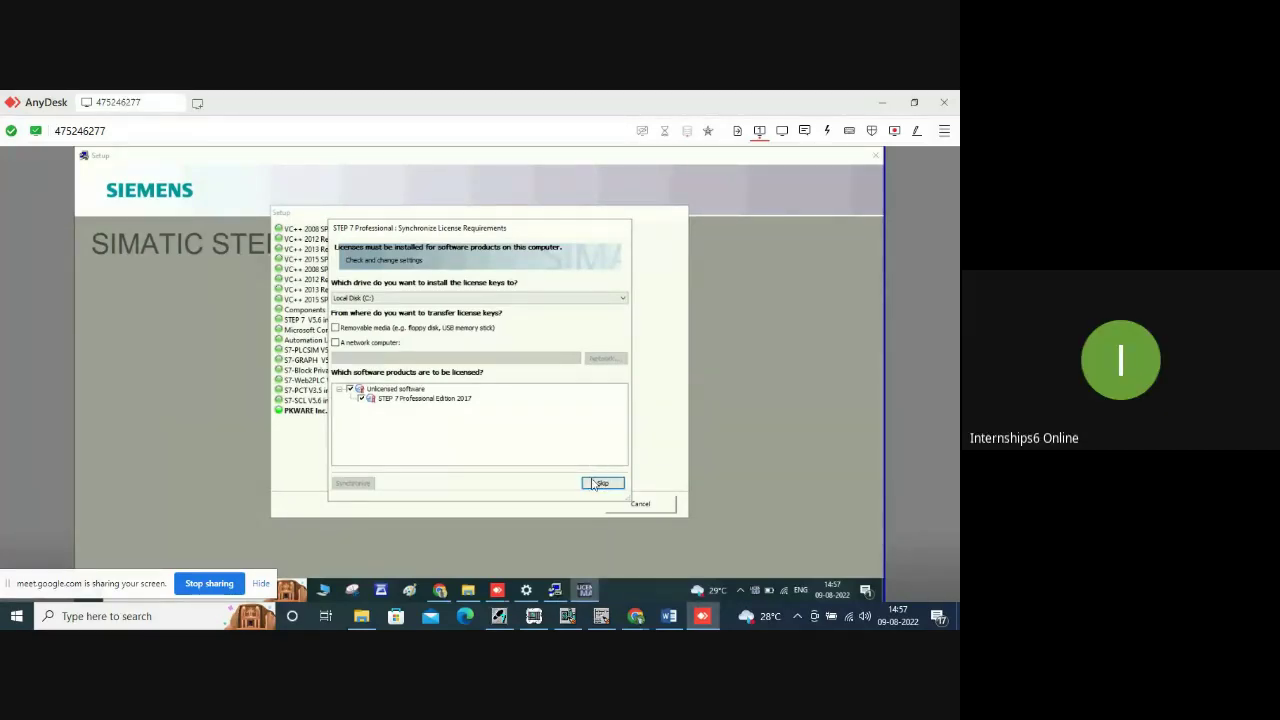
left_click(599, 484)
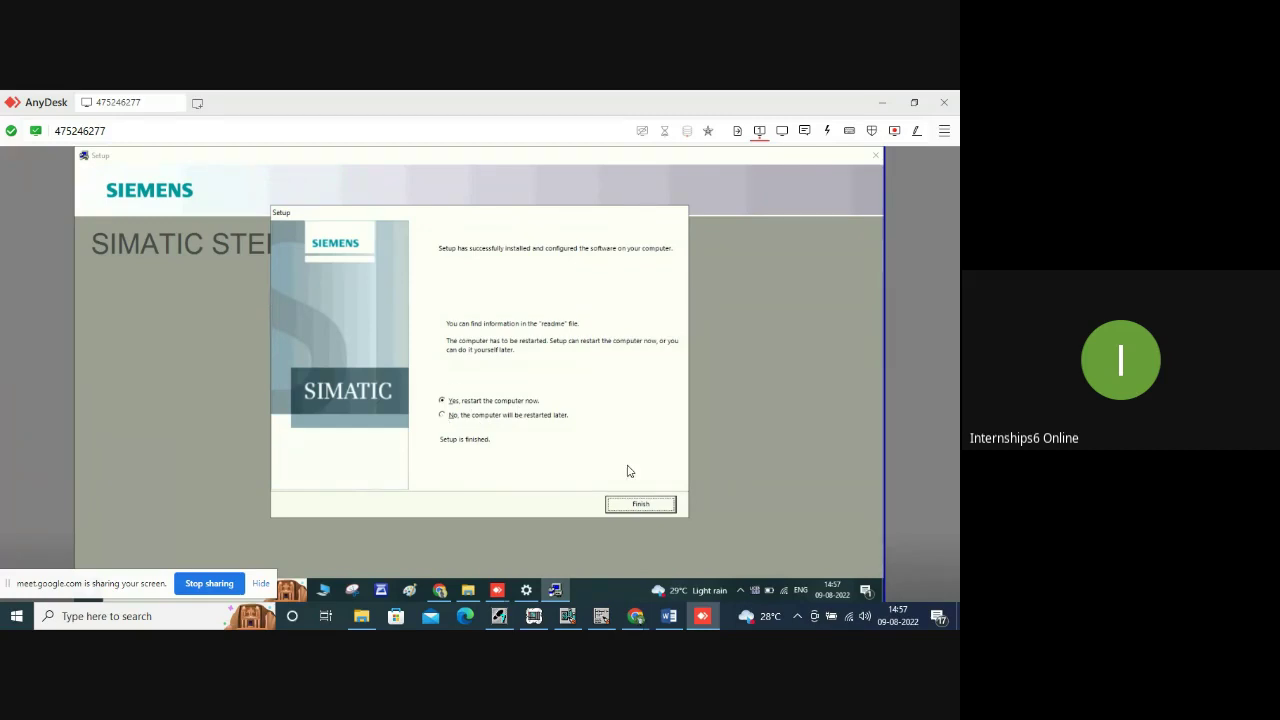
left_click(445, 415)
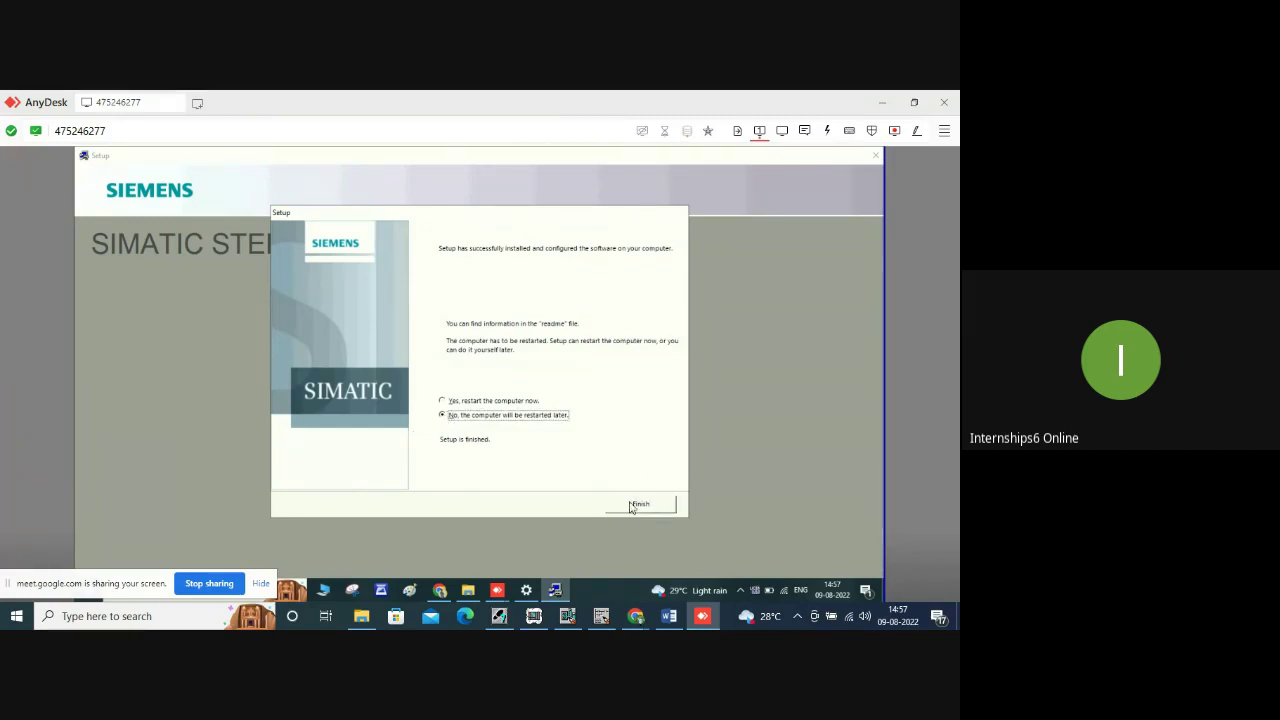
left_click(640, 504)
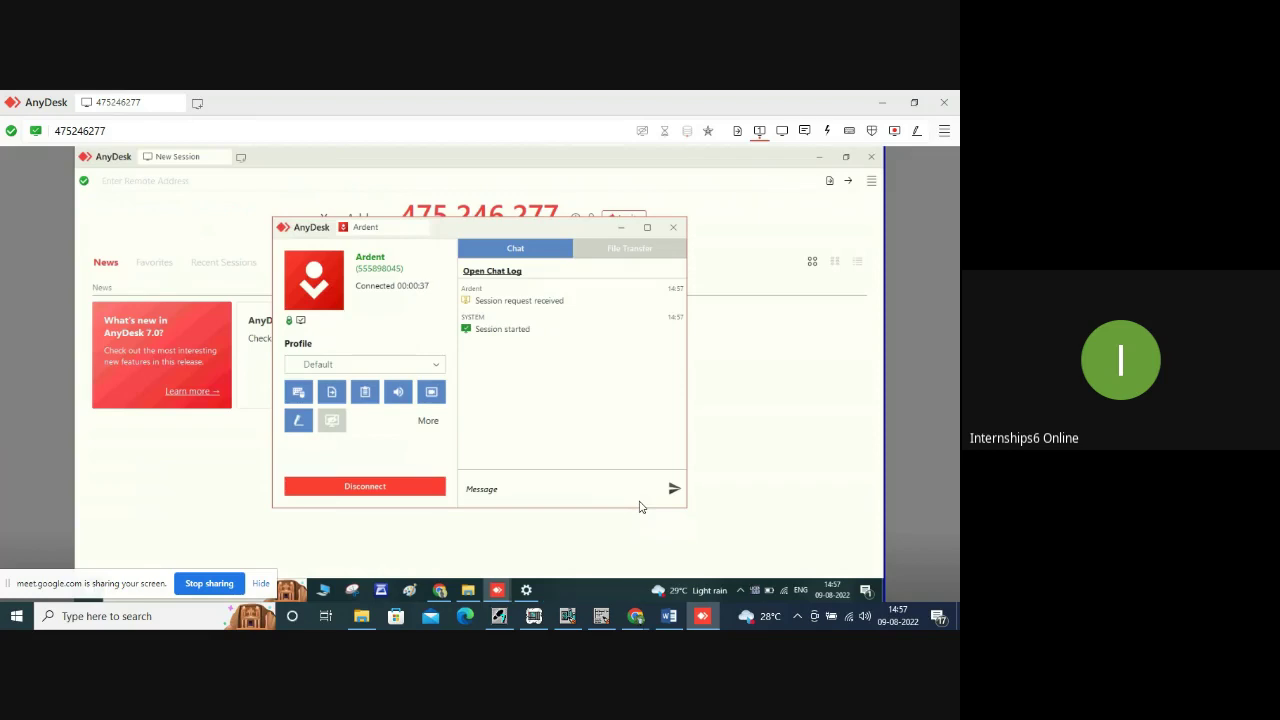
Minimize the remote chat, AnyDesk, Settings and setup windows, then activate the STEP 7 trial license.
left_click(621, 227)
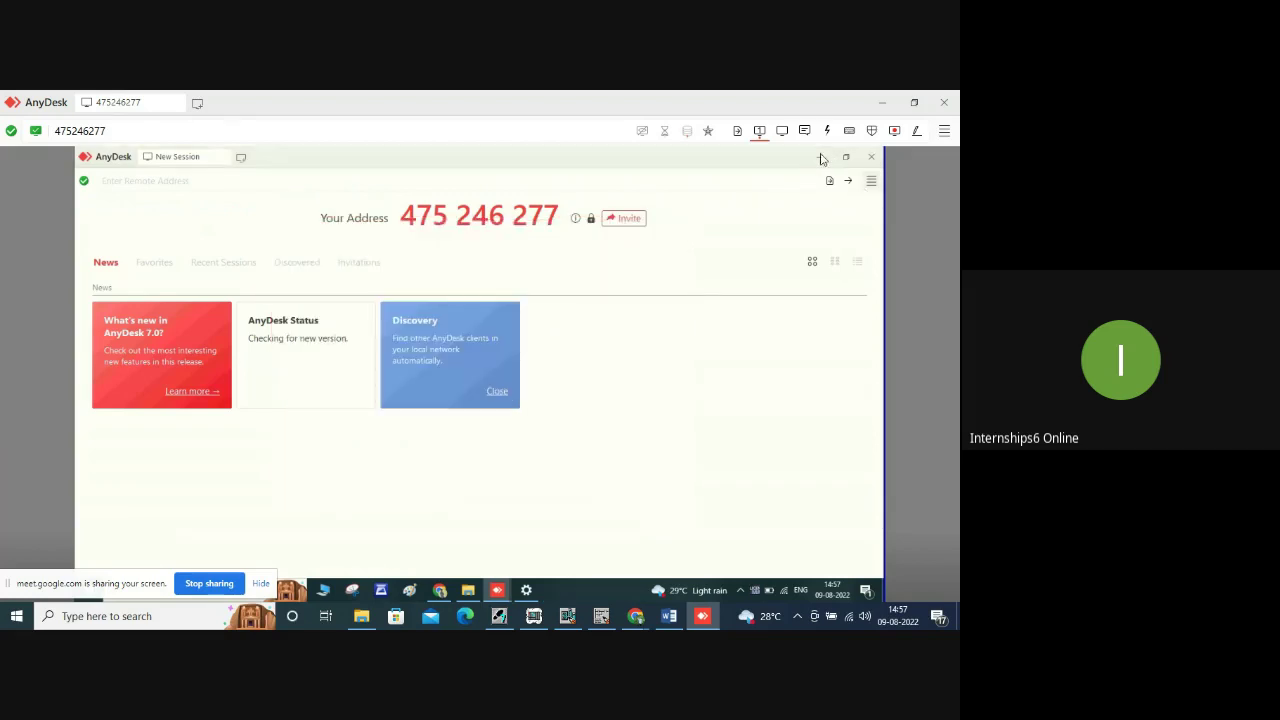
left_click(821, 157)
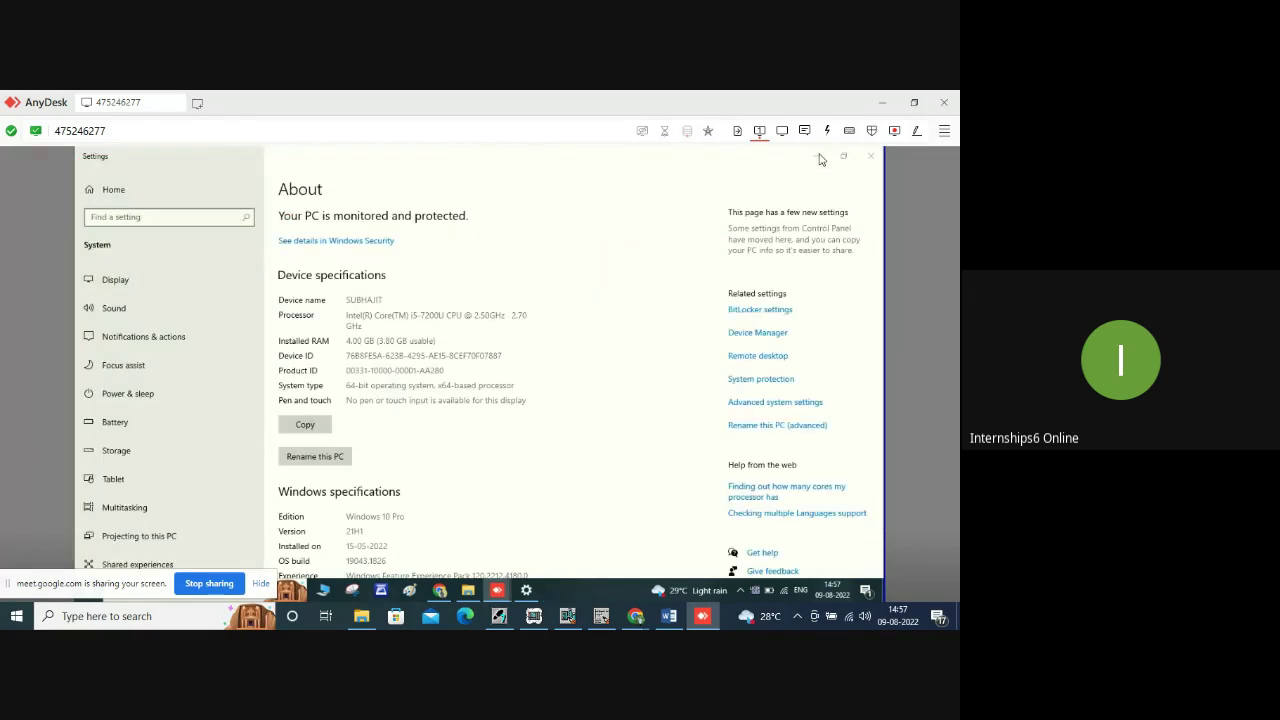
left_click(819, 157)
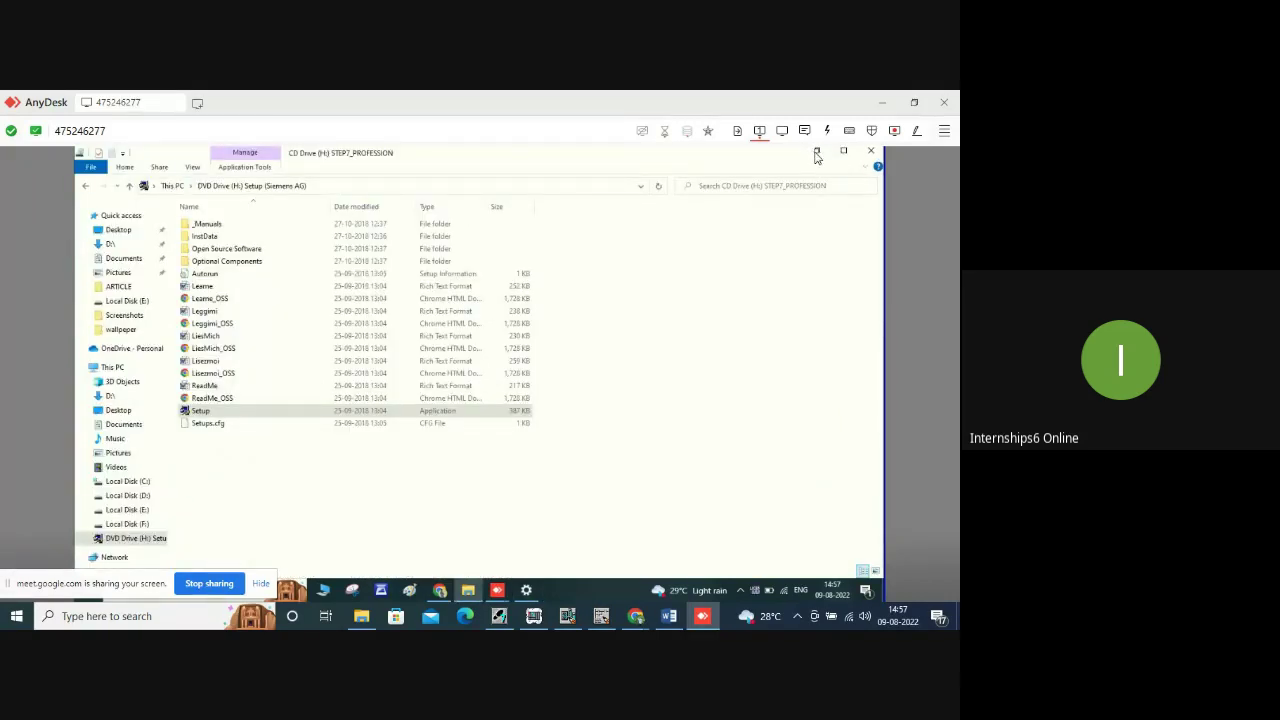
left_click(817, 155)
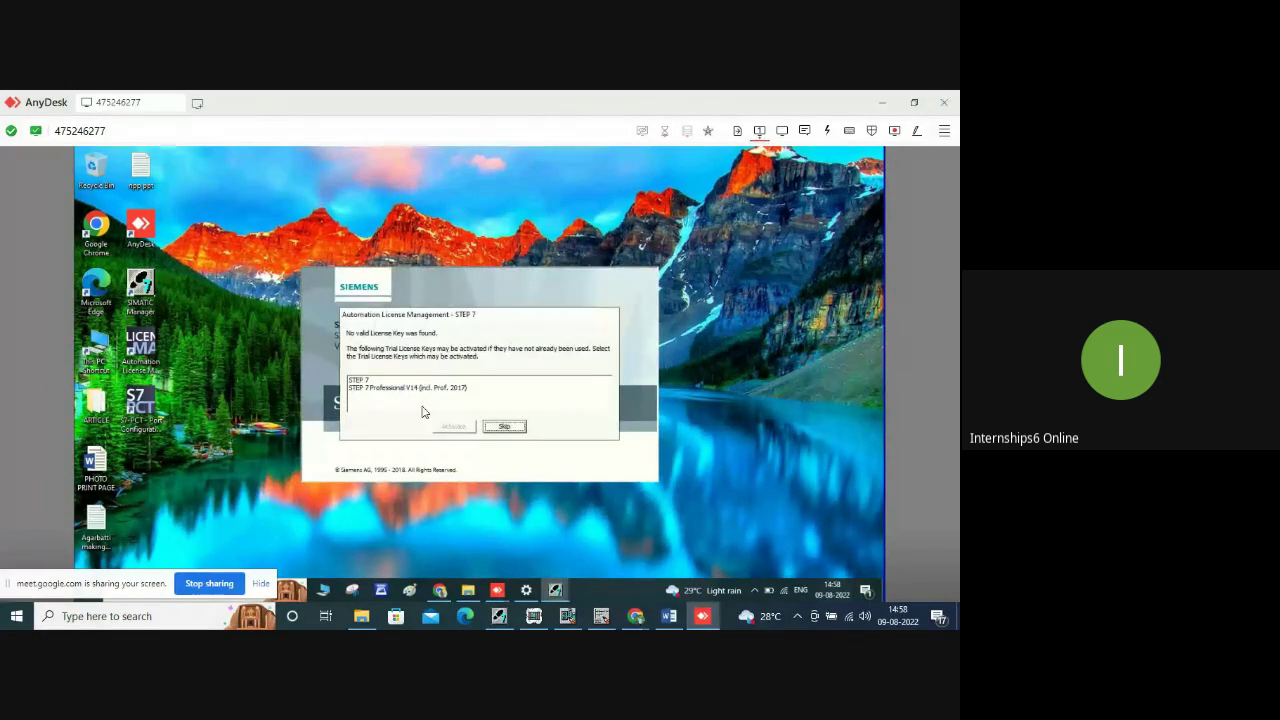
left_click(385, 381)
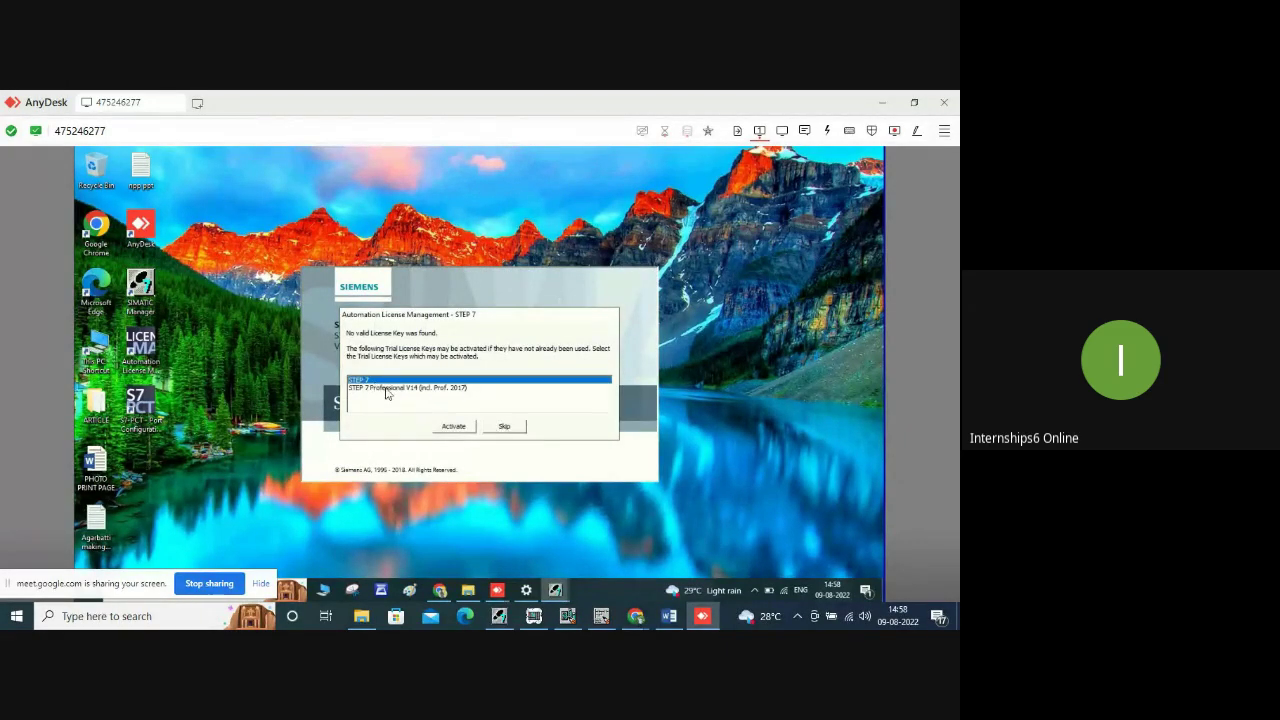
left_click(455, 427)
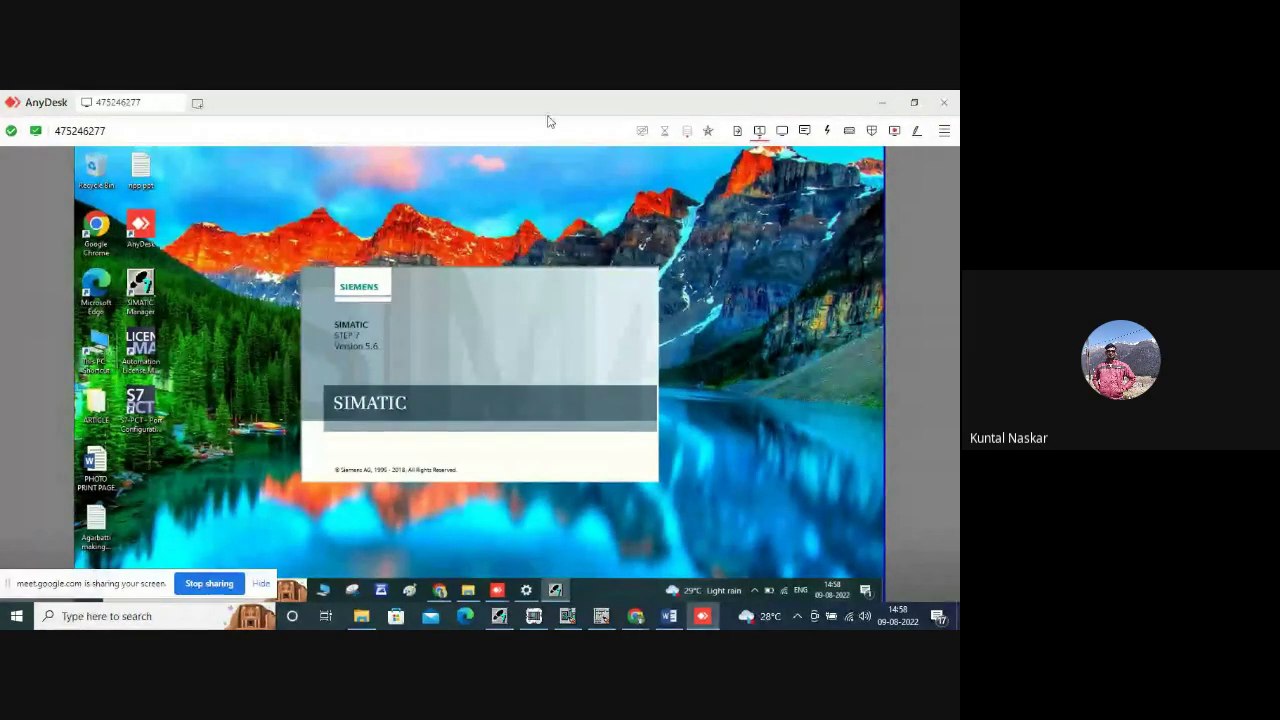
Replace the remote address with the other computer's ID and connect to it.
left_click(114, 130)
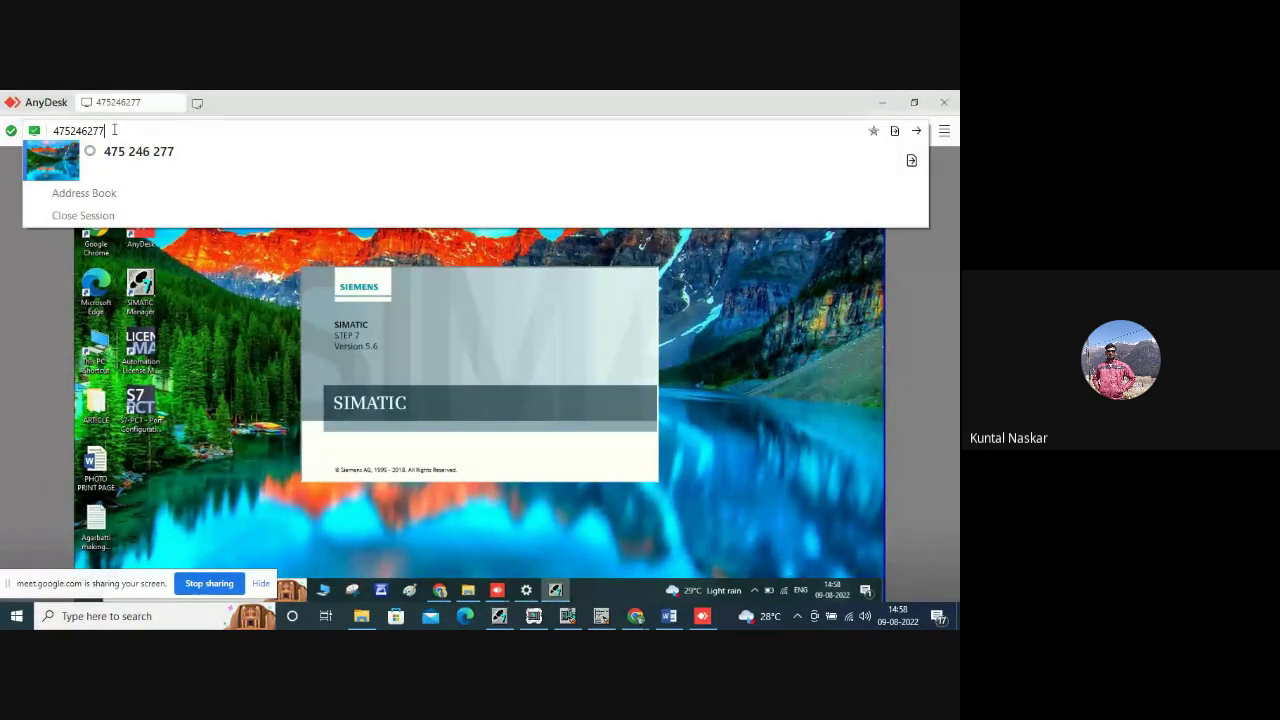
key("BackSpace")
key("BackSpace")
key("BackSpace")
key("BackSpace")
key("BackSpace")
key("BackSpace")
key("BackSpace")
key("BackSpace")
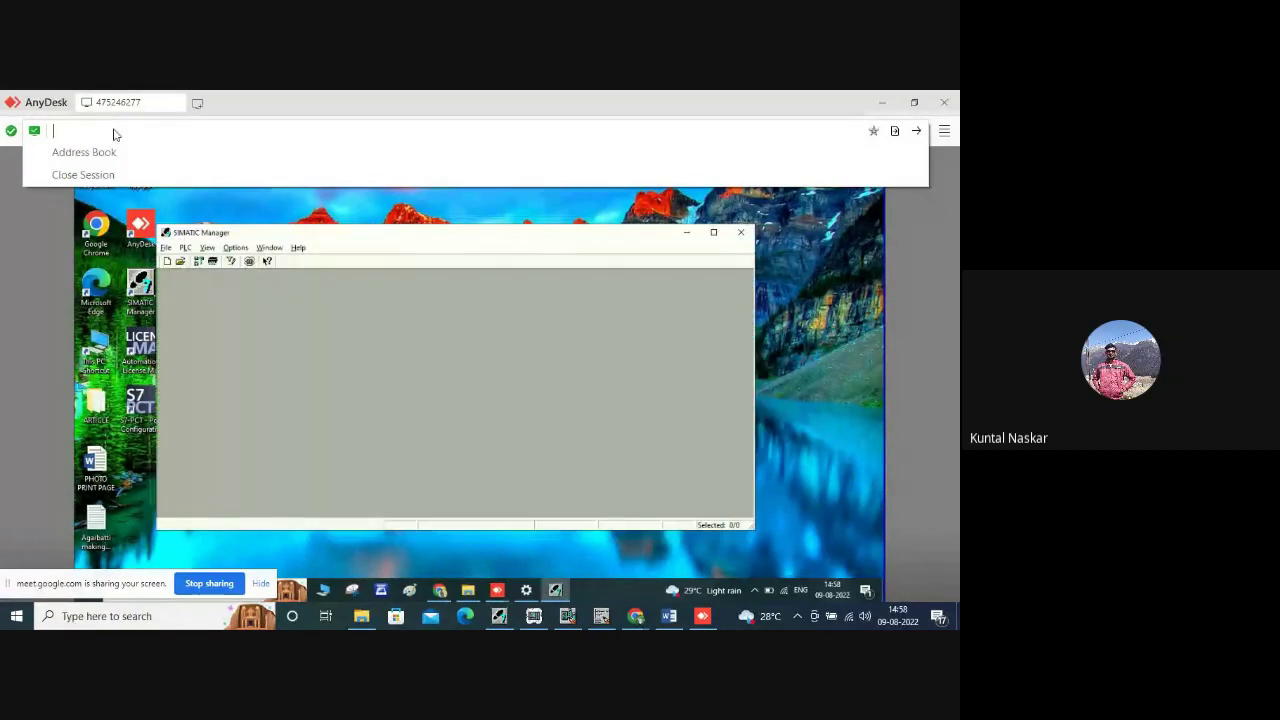
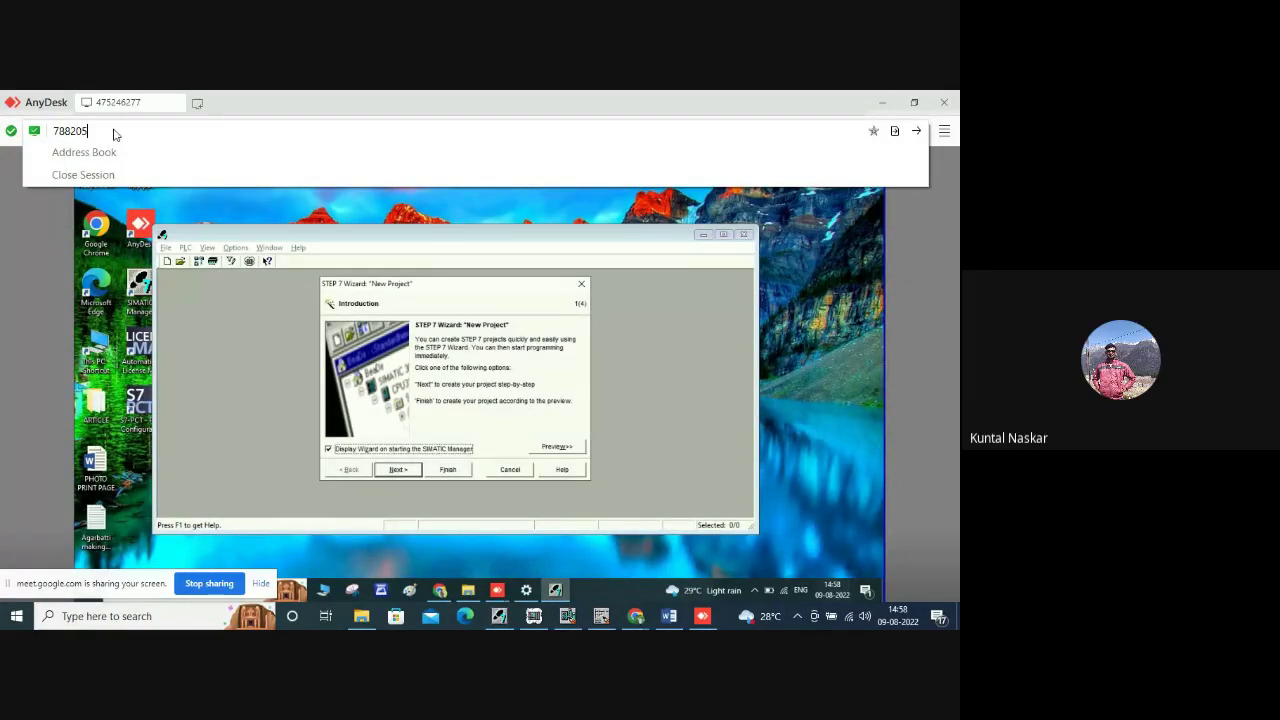
key("Return")
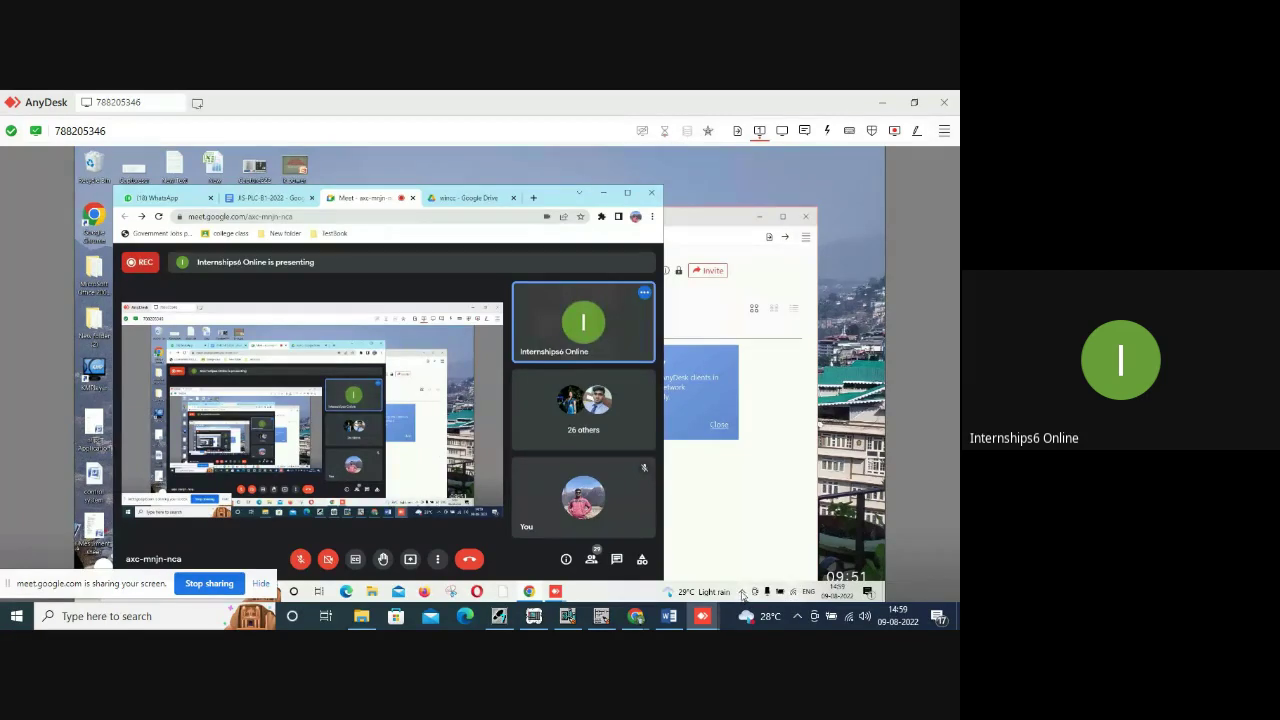
Mute the remote PC's speakers from the tray volume control.
left_click(742, 594)
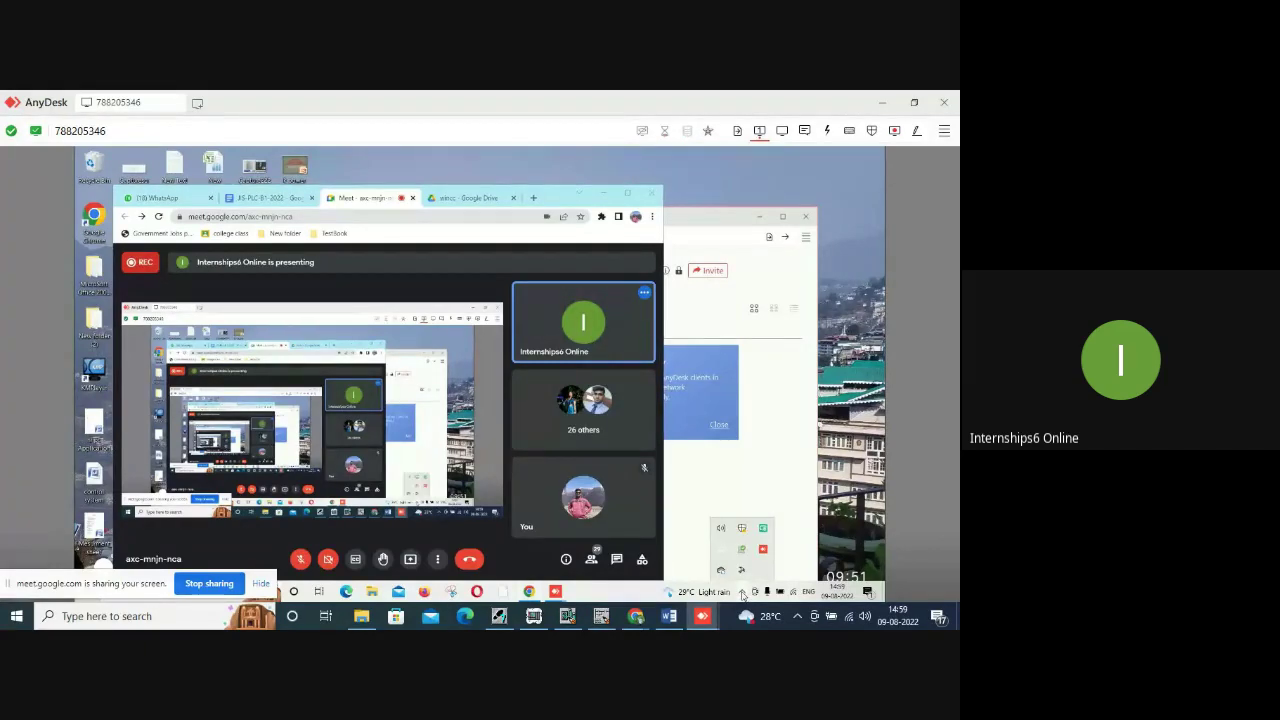
left_click(721, 532)
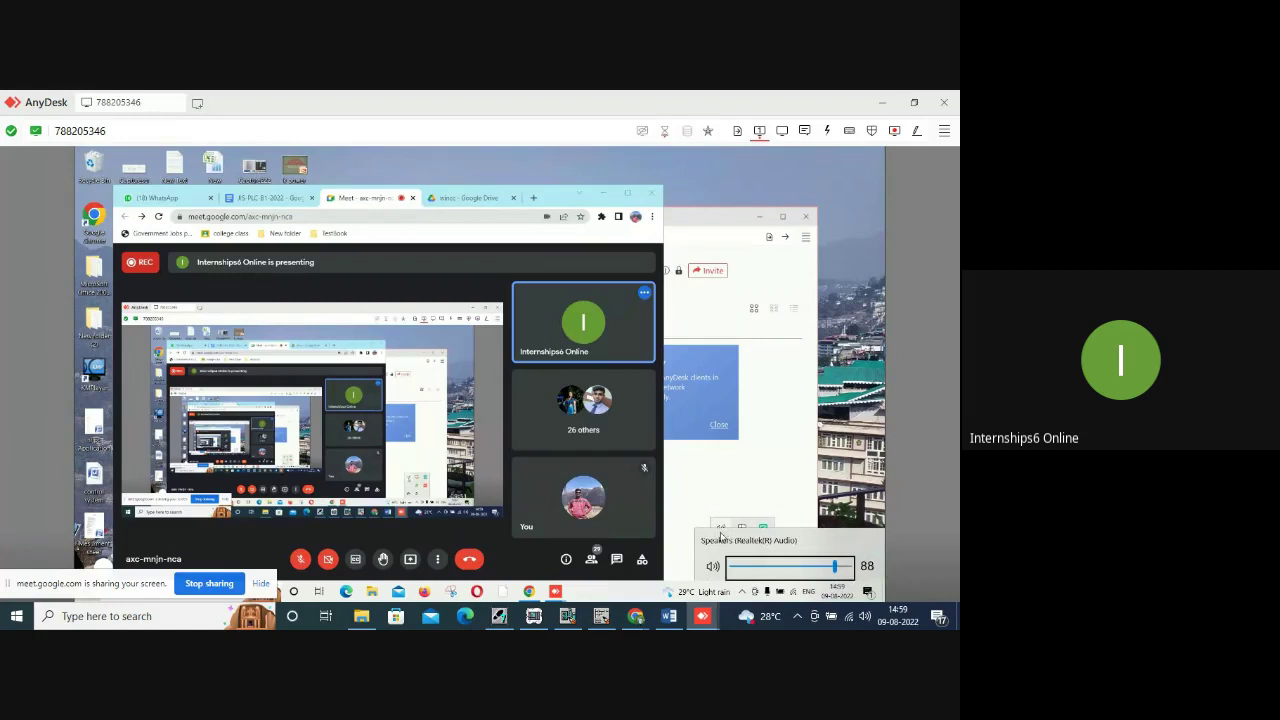
left_click(712, 567)
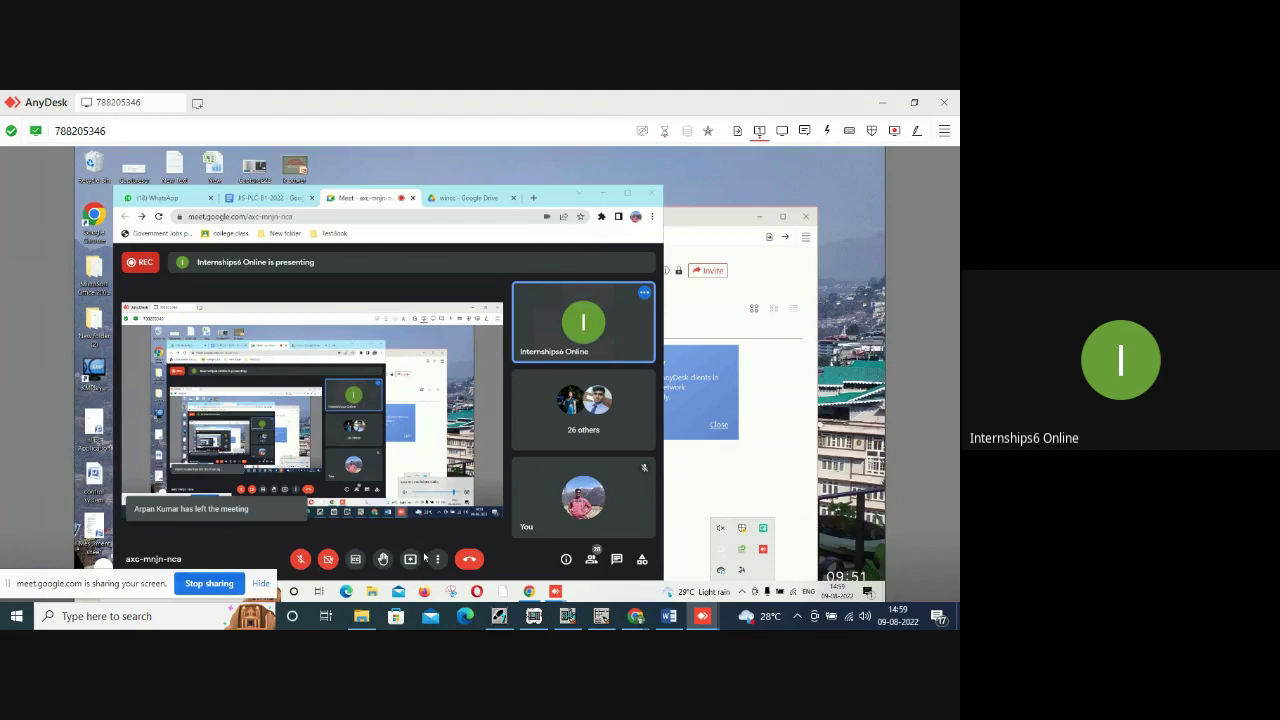
Minimize the remote Chrome and AnyDesk windows and dismiss the OneDrive warning.
left_click(604, 194)
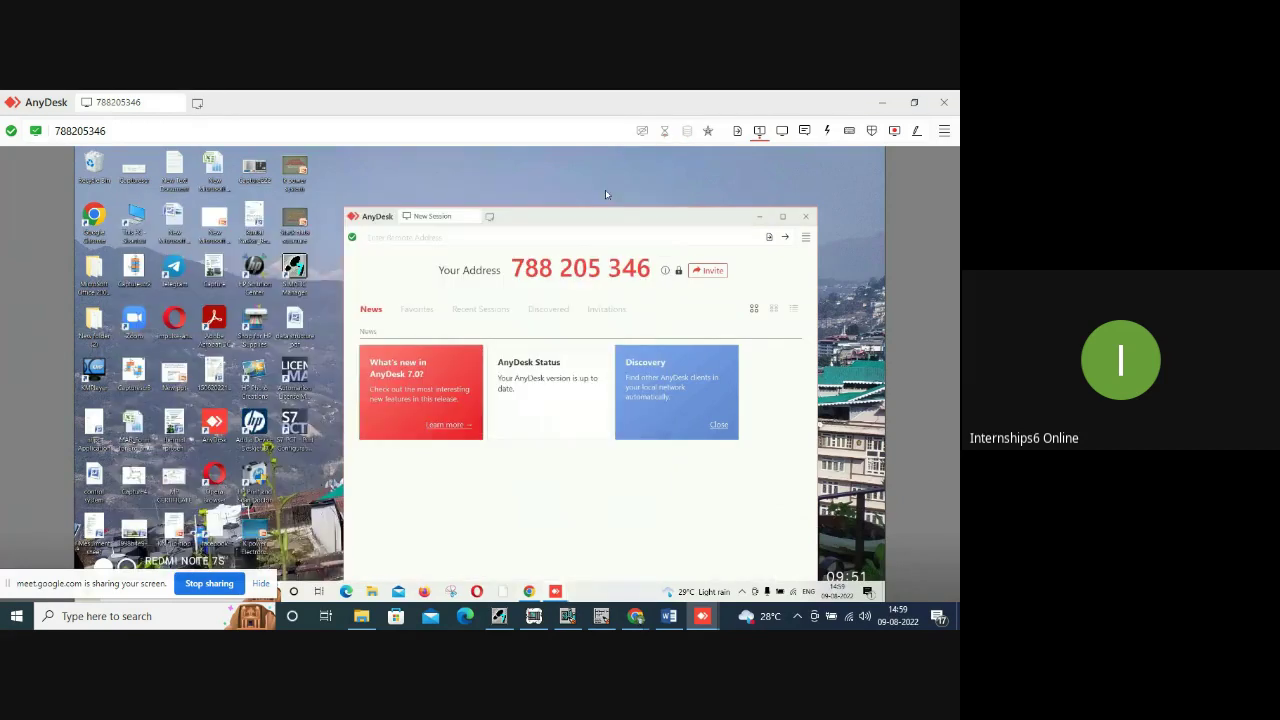
left_click(760, 218)
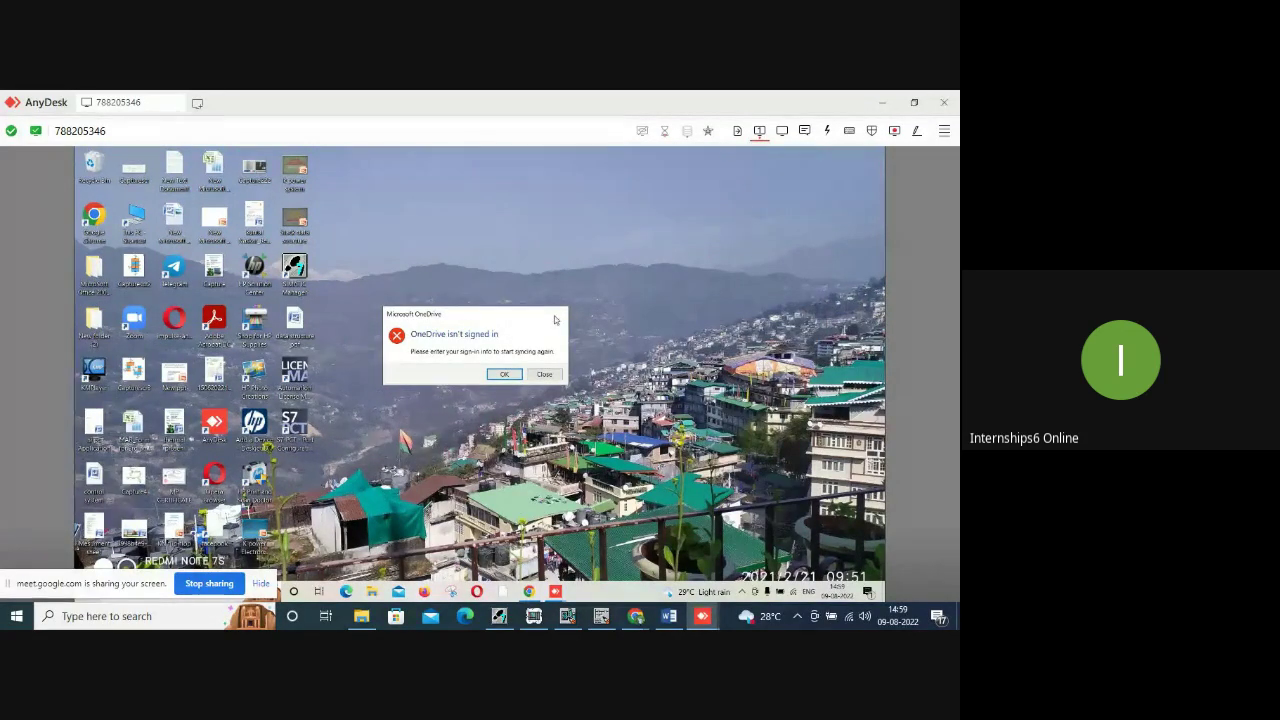
left_click(545, 374)
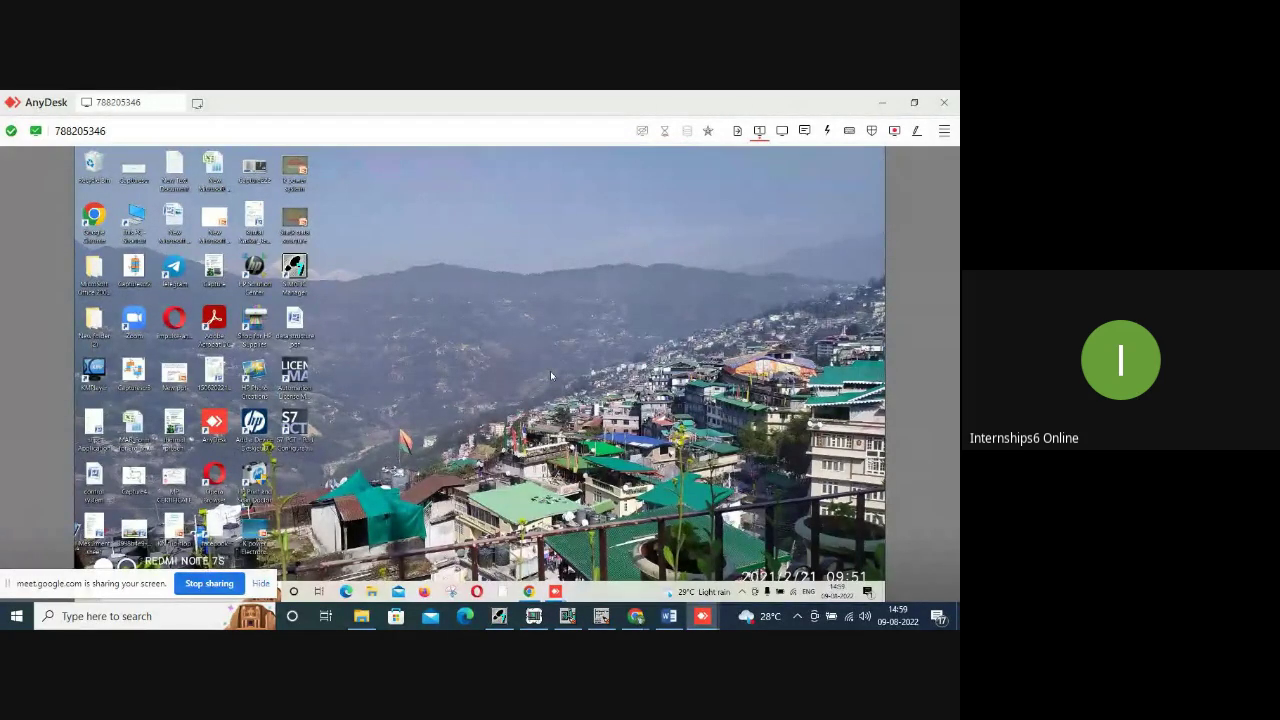
mouse_move(638, 620)
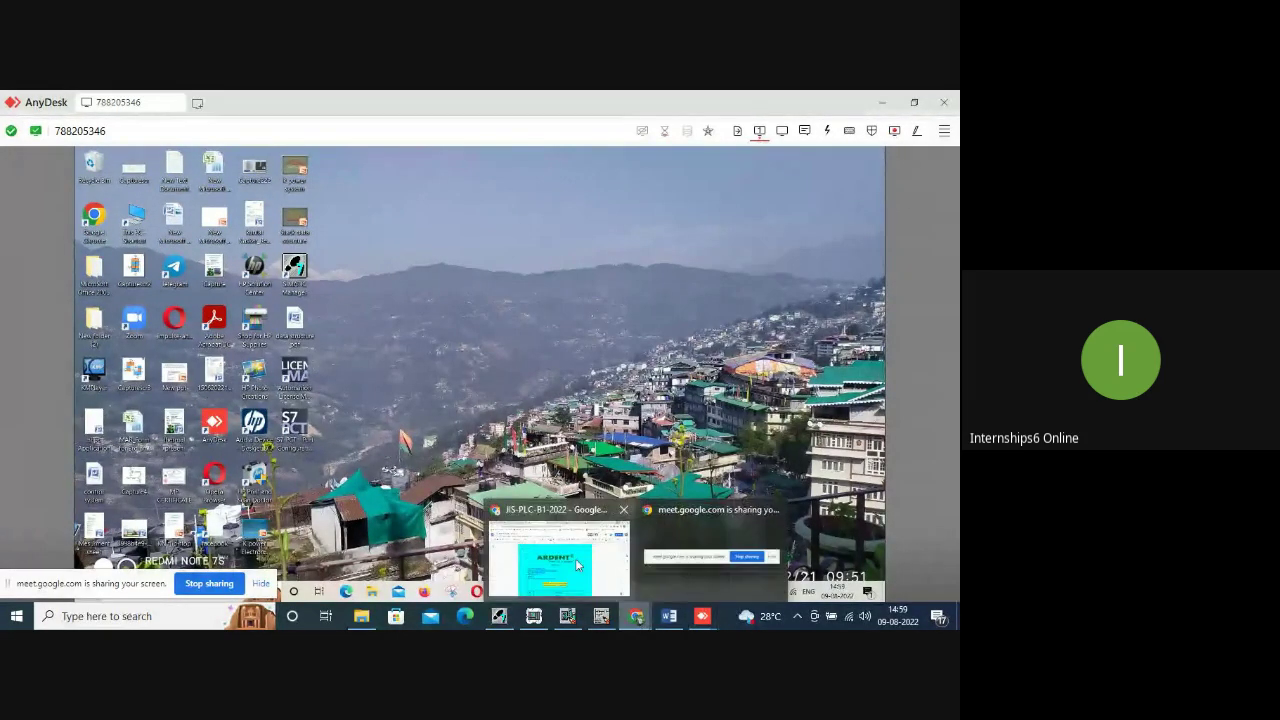
mouse_move(668, 530)
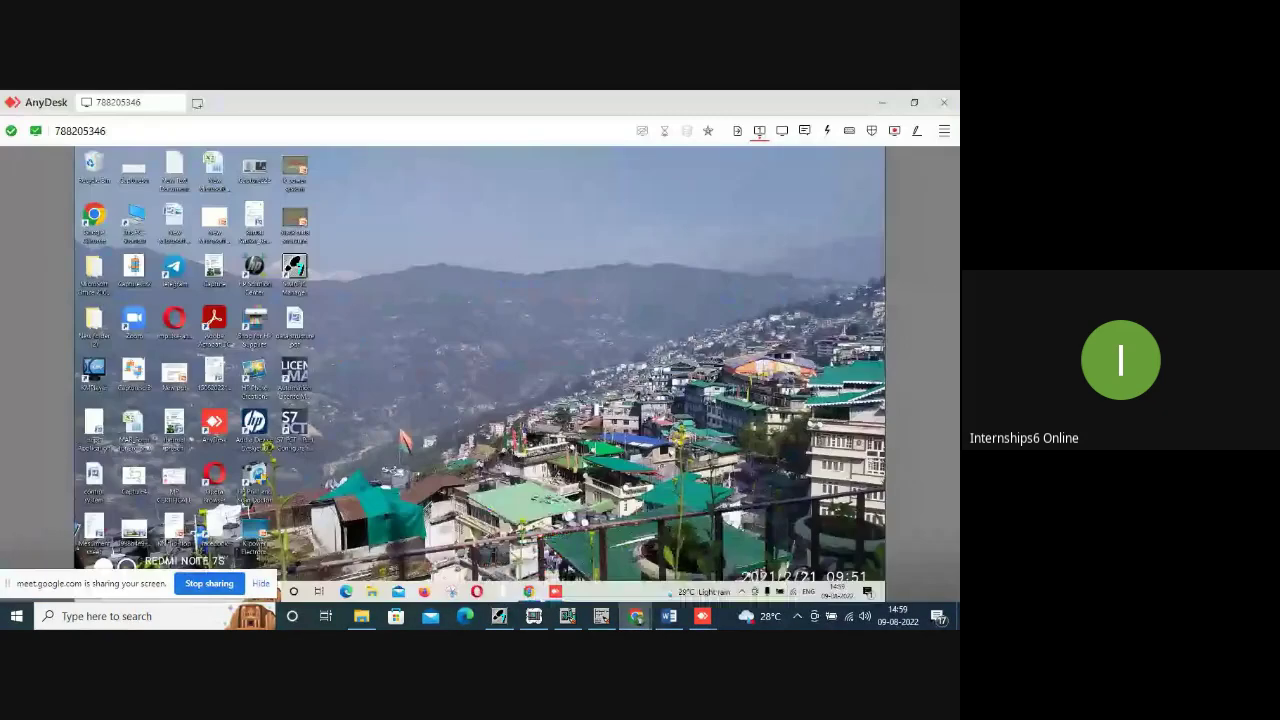
Bring local Chrome forward, switch to the Meet call, and review the People list.
left_click(573, 566)
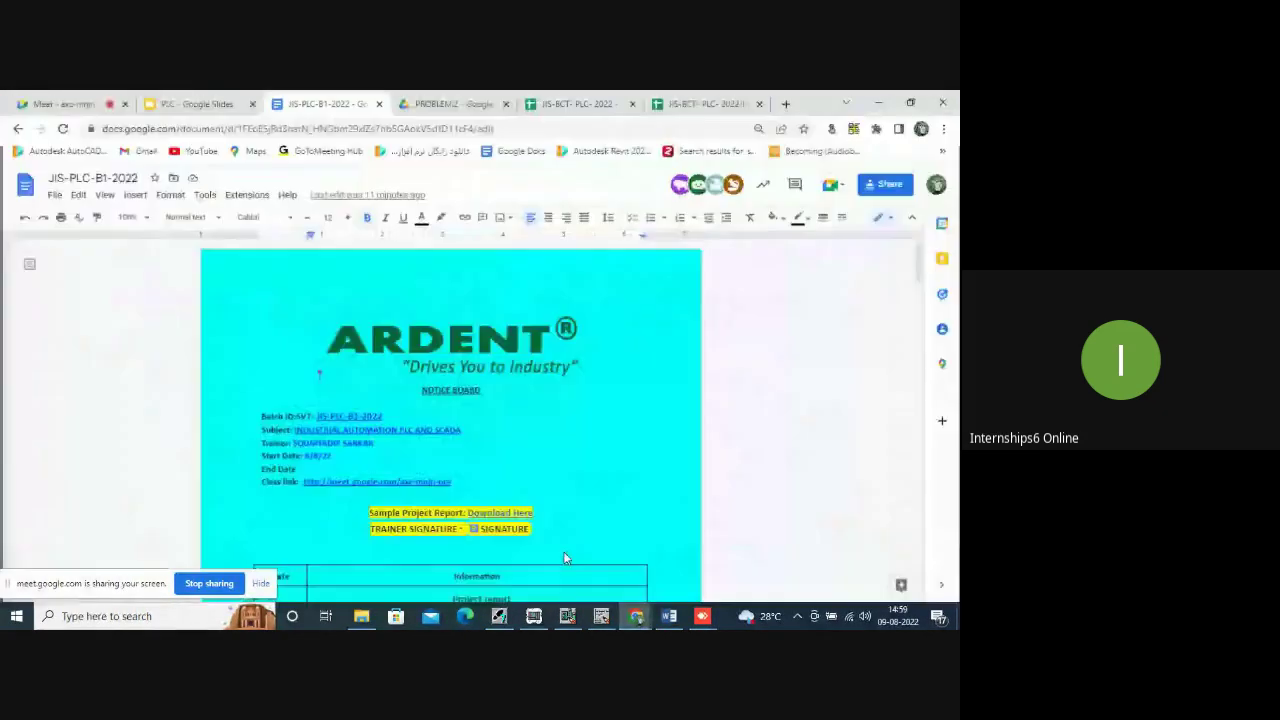
left_click(88, 104)
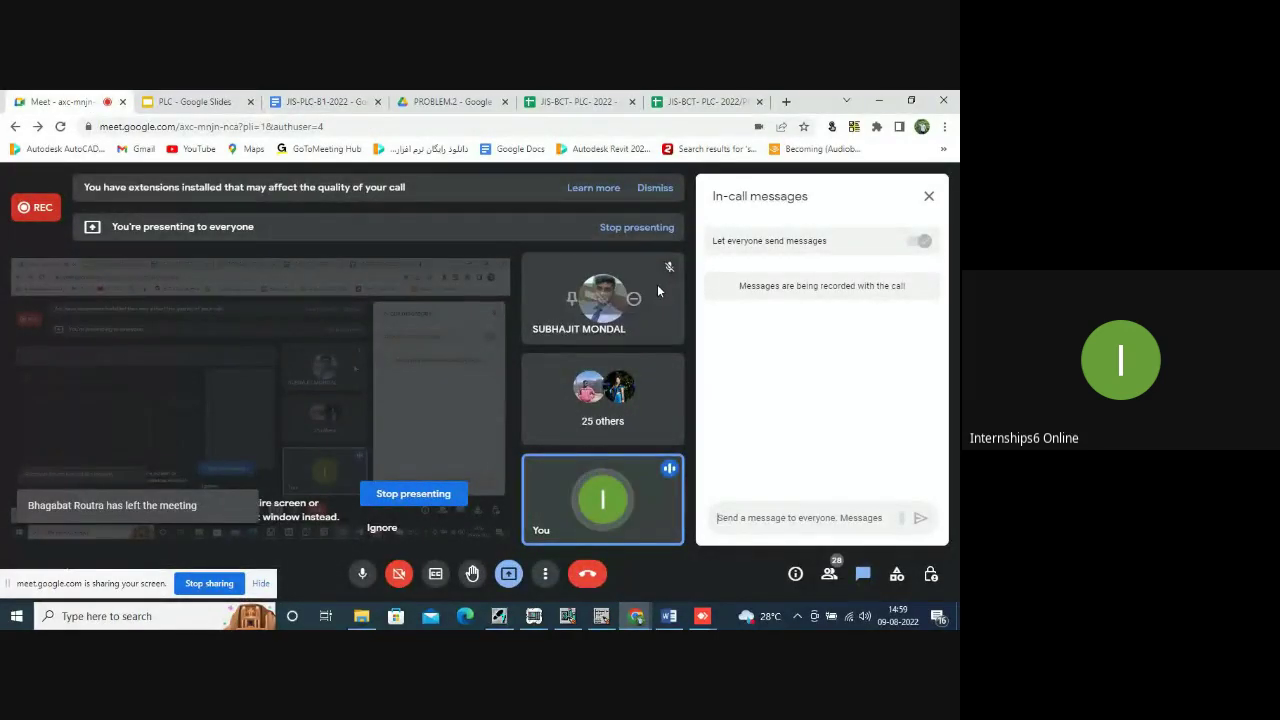
left_click(829, 573)
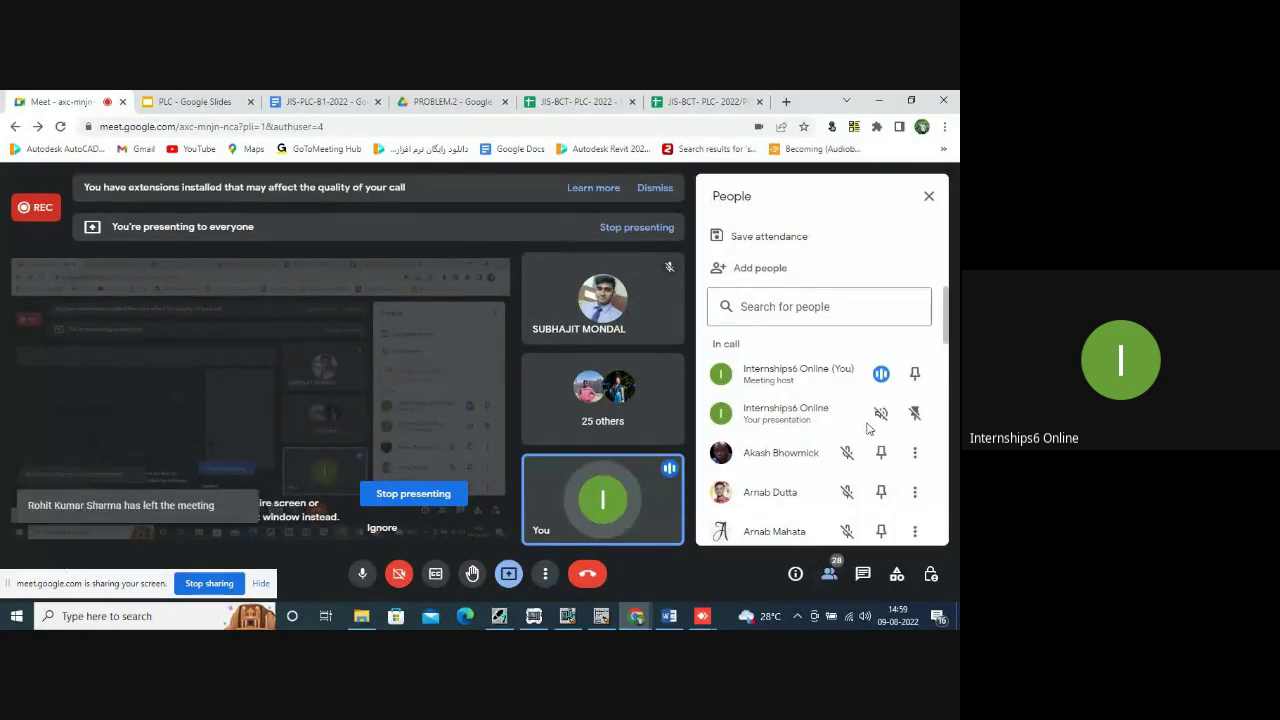
scroll(855, 417, "down", 2)
scroll(855, 417, "down", 10)
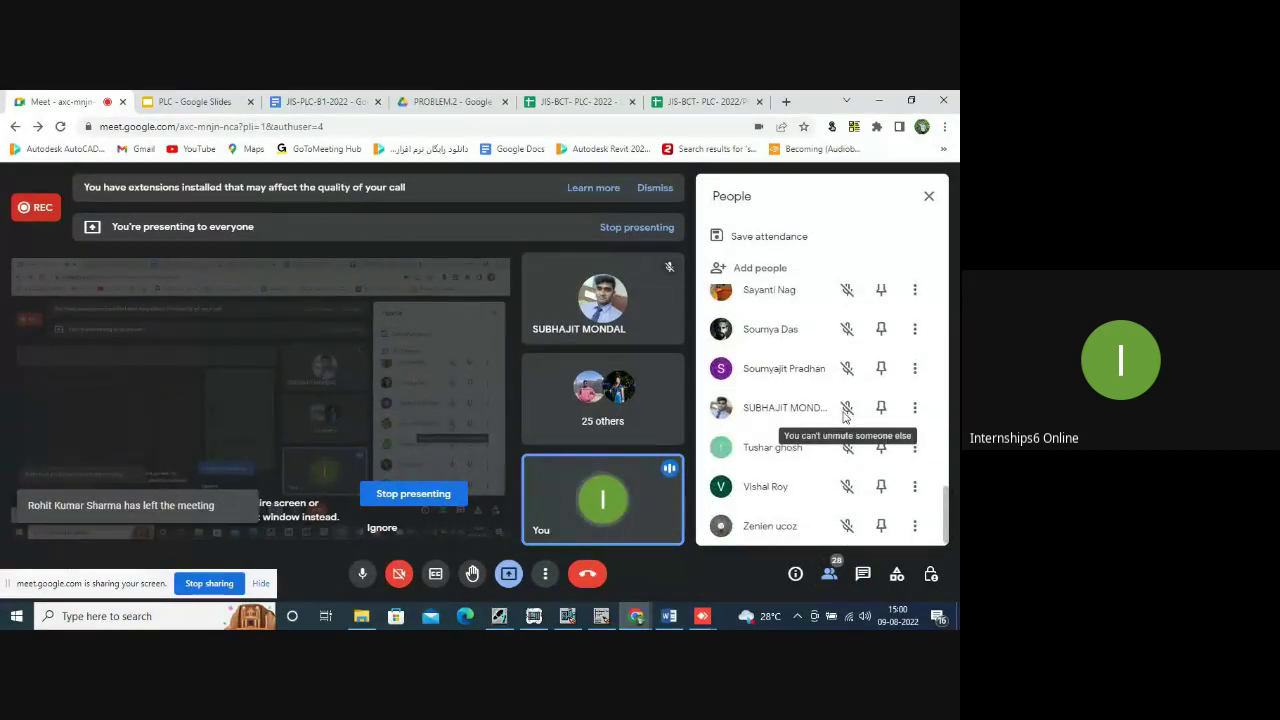
scroll(845, 414, "up", 1)
scroll(843, 417, "up", 10)
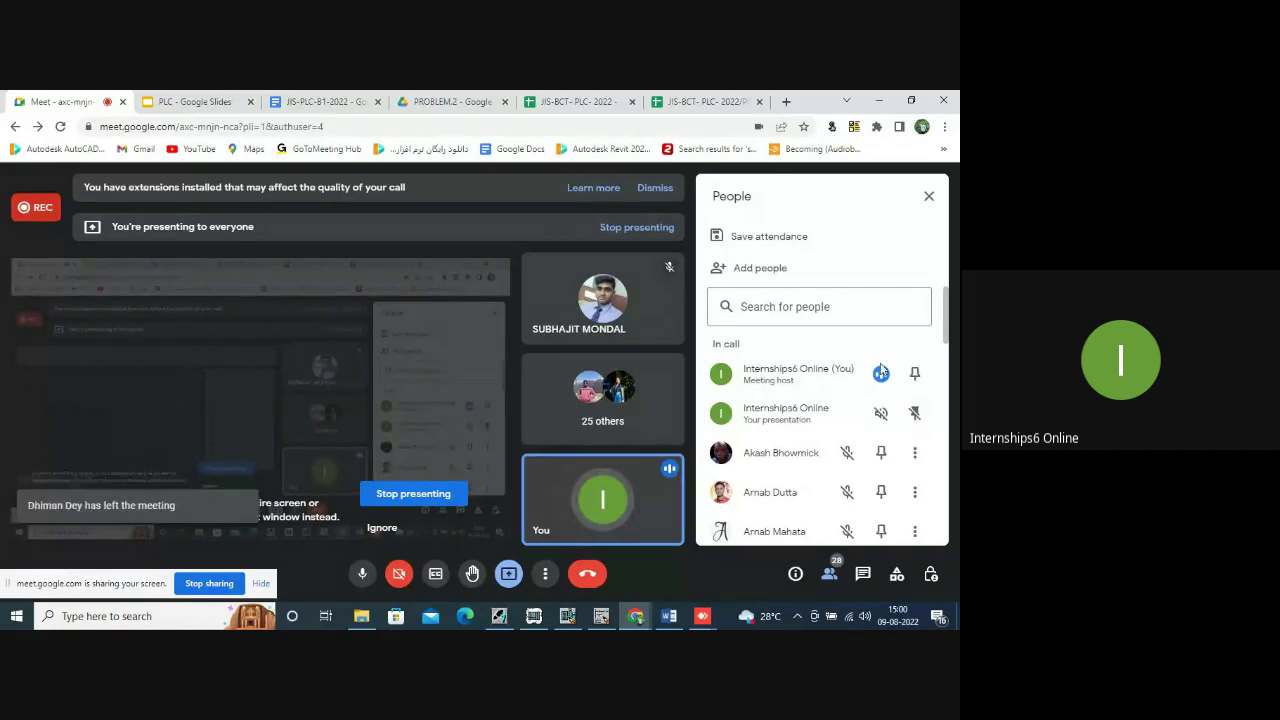
Mute your Meet microphone and minimize Chrome to return to AnyDesk.
left_click(362, 574)
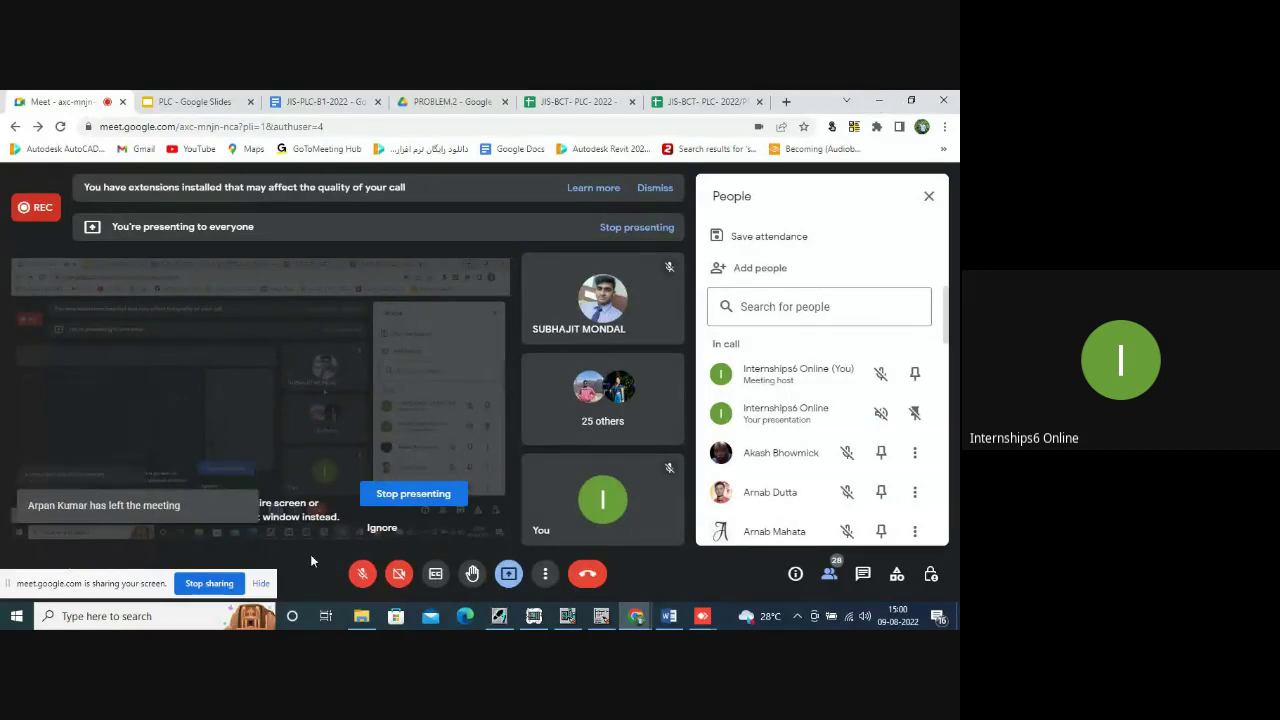
left_click(360, 573)
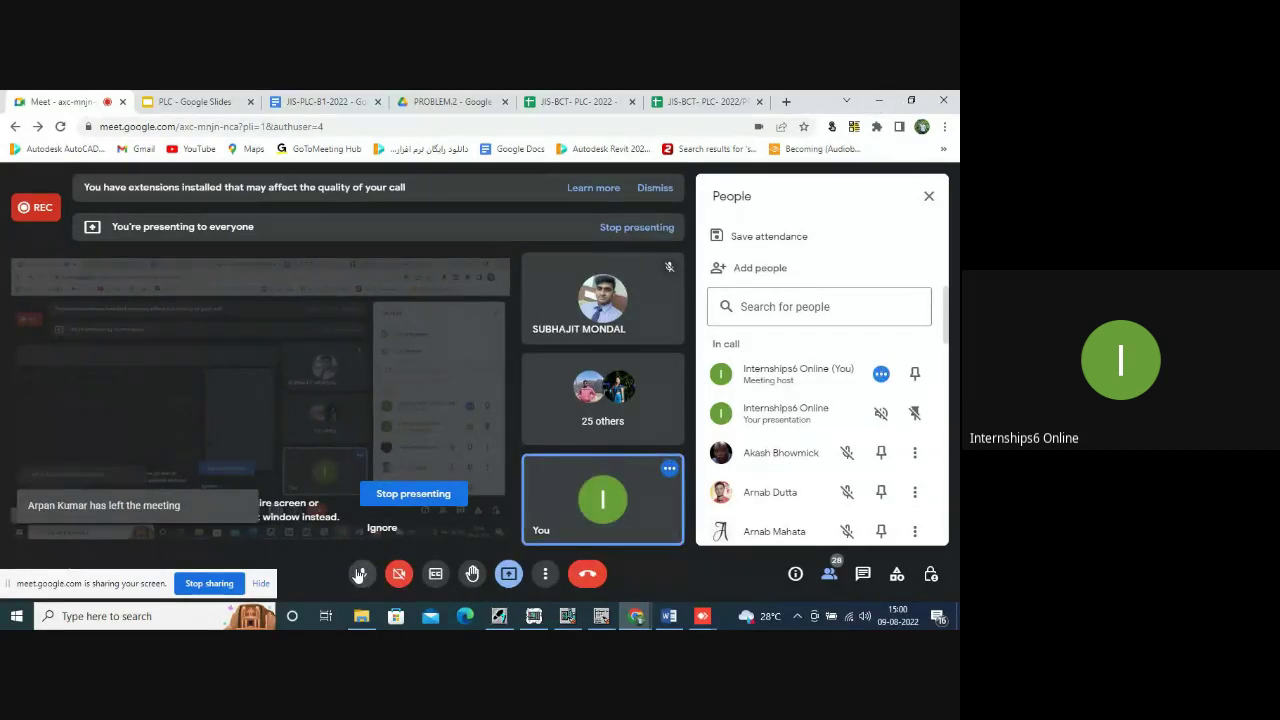
left_click(360, 573)
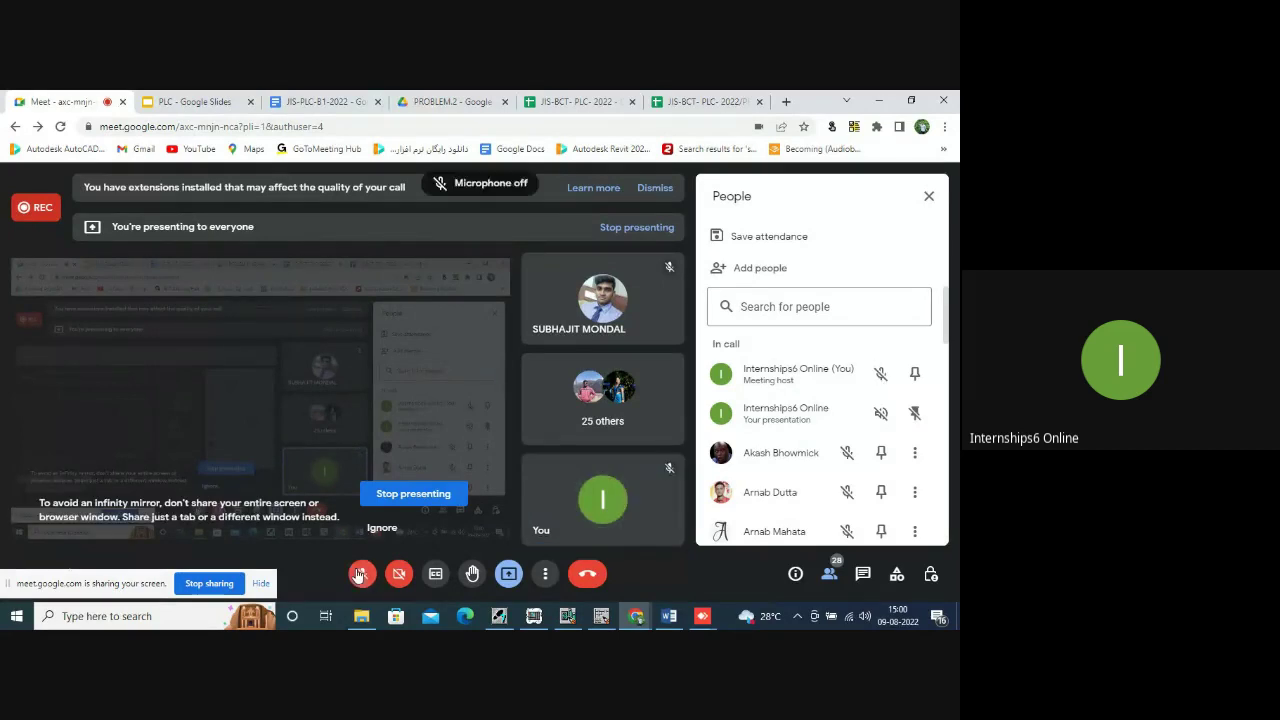
left_click(879, 101)
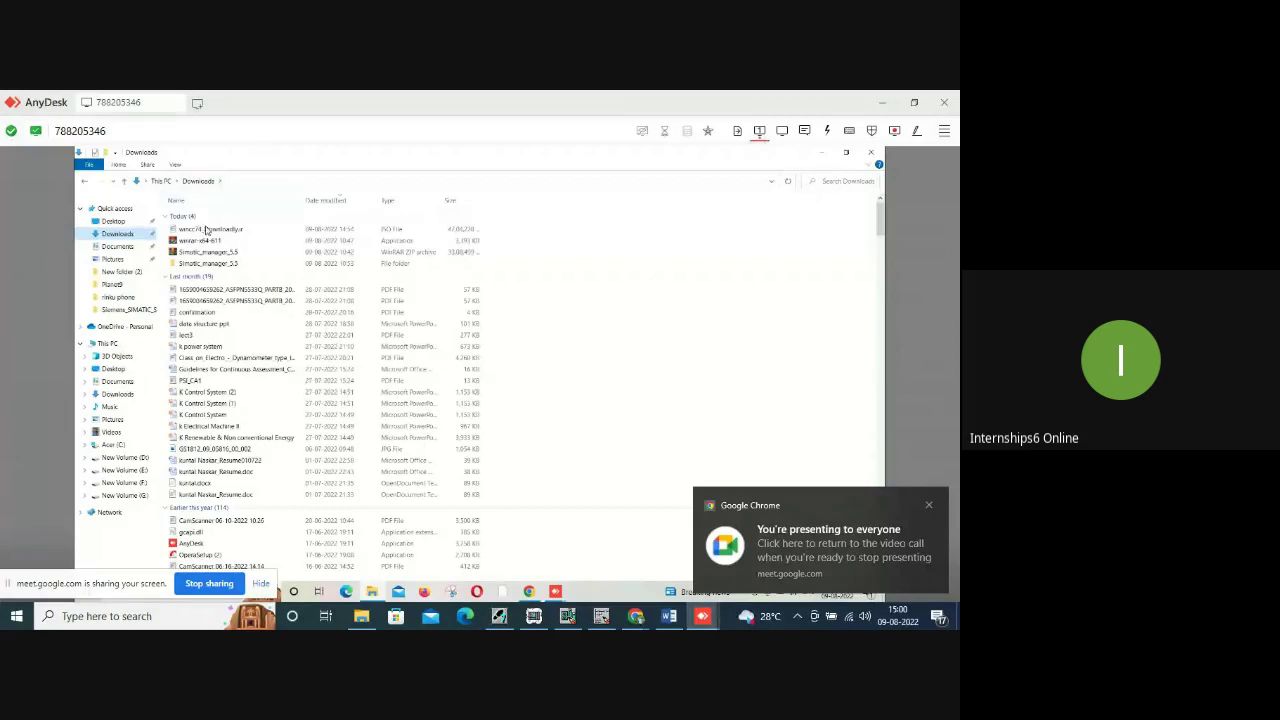
Mount the downloaded WinCC ISO as DVD Drive (L:) and dismiss the fake virus popup.
left_click(207, 231)
double_click(207, 231)
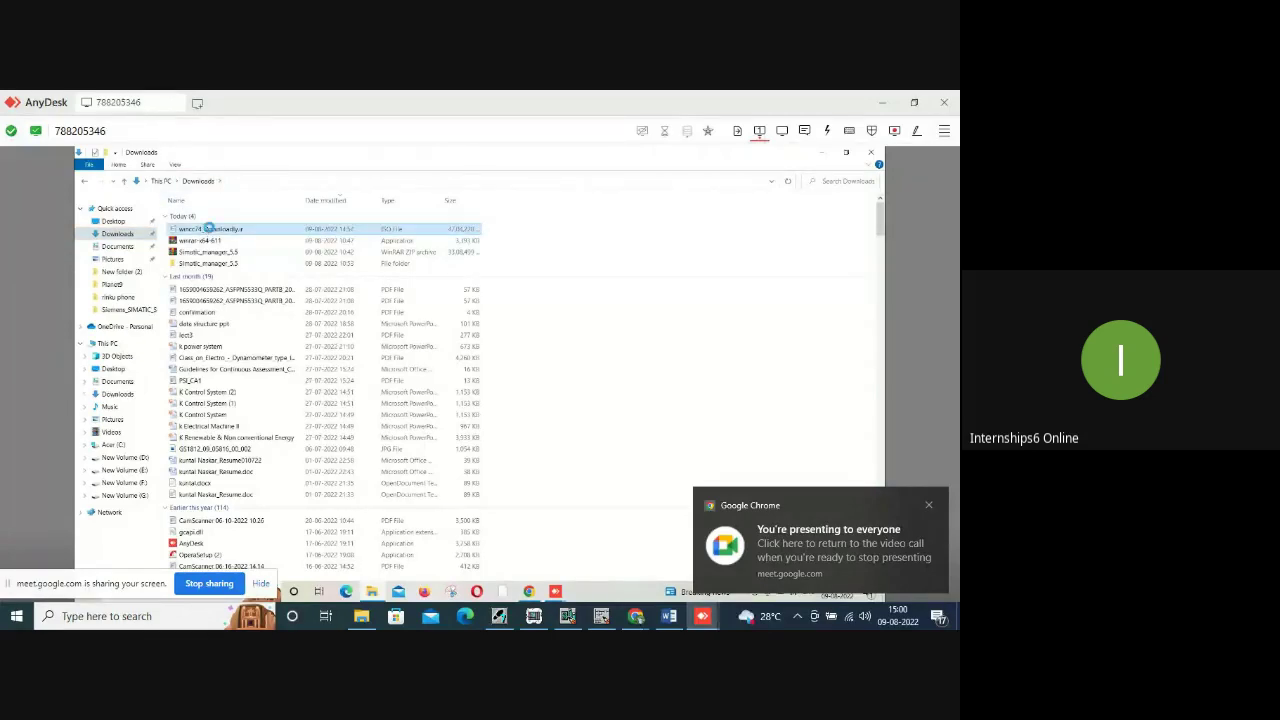
right_click(207, 229)
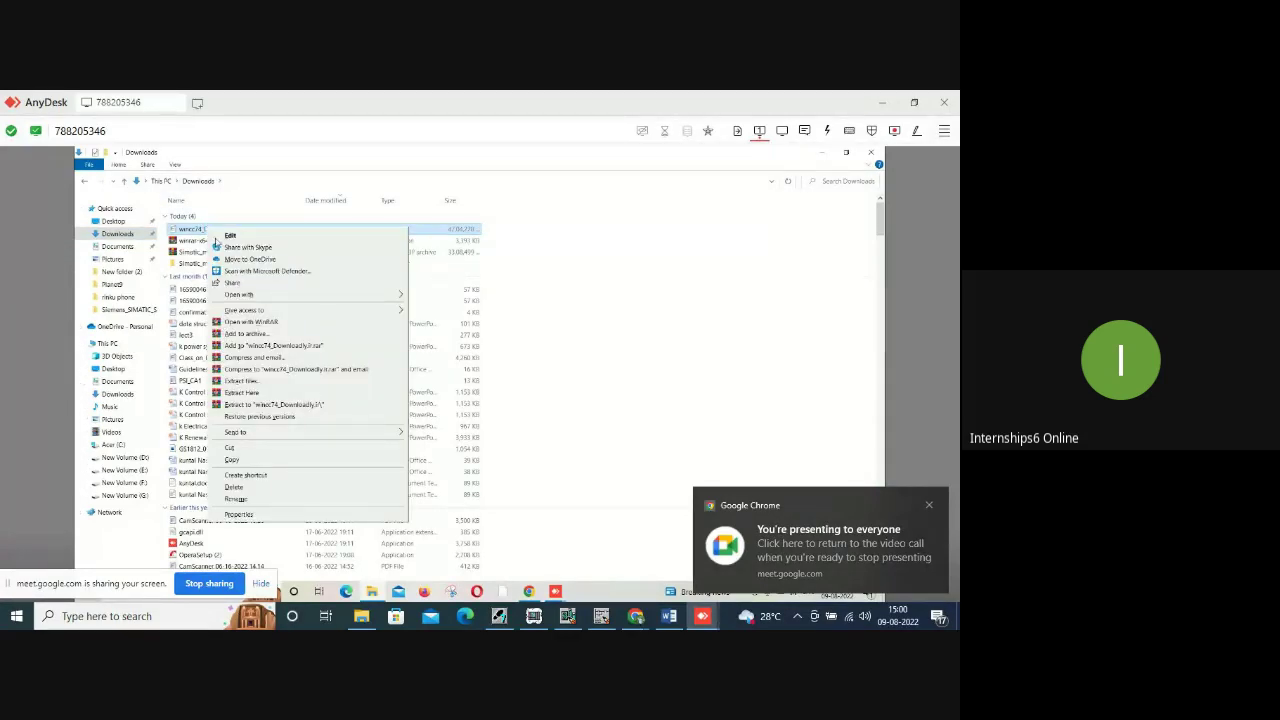
mouse_move(268, 296)
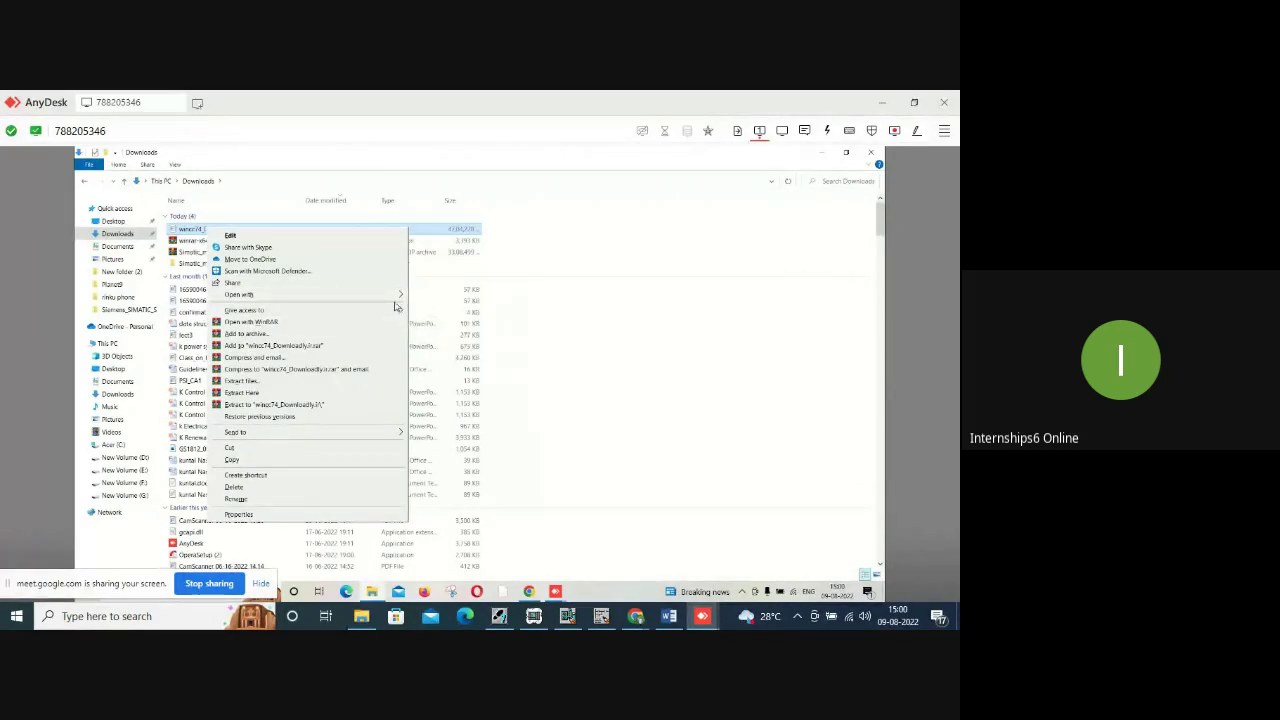
mouse_move(397, 300)
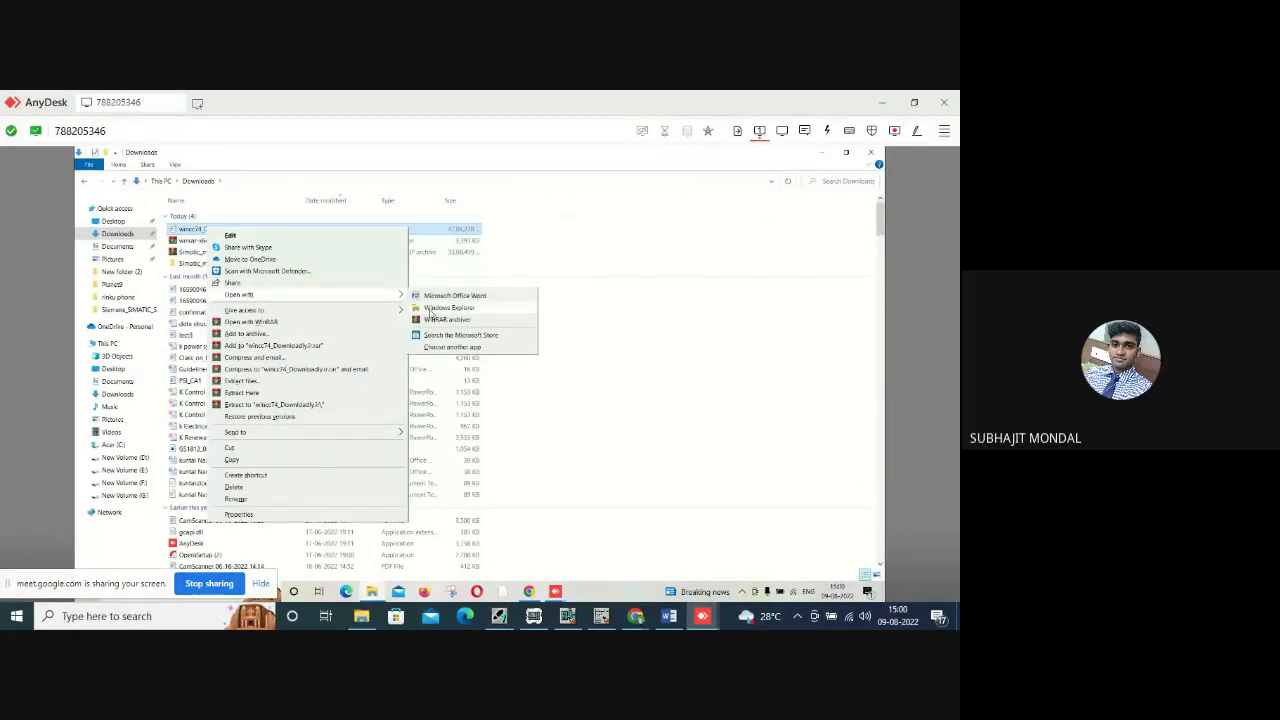
left_click(430, 309)
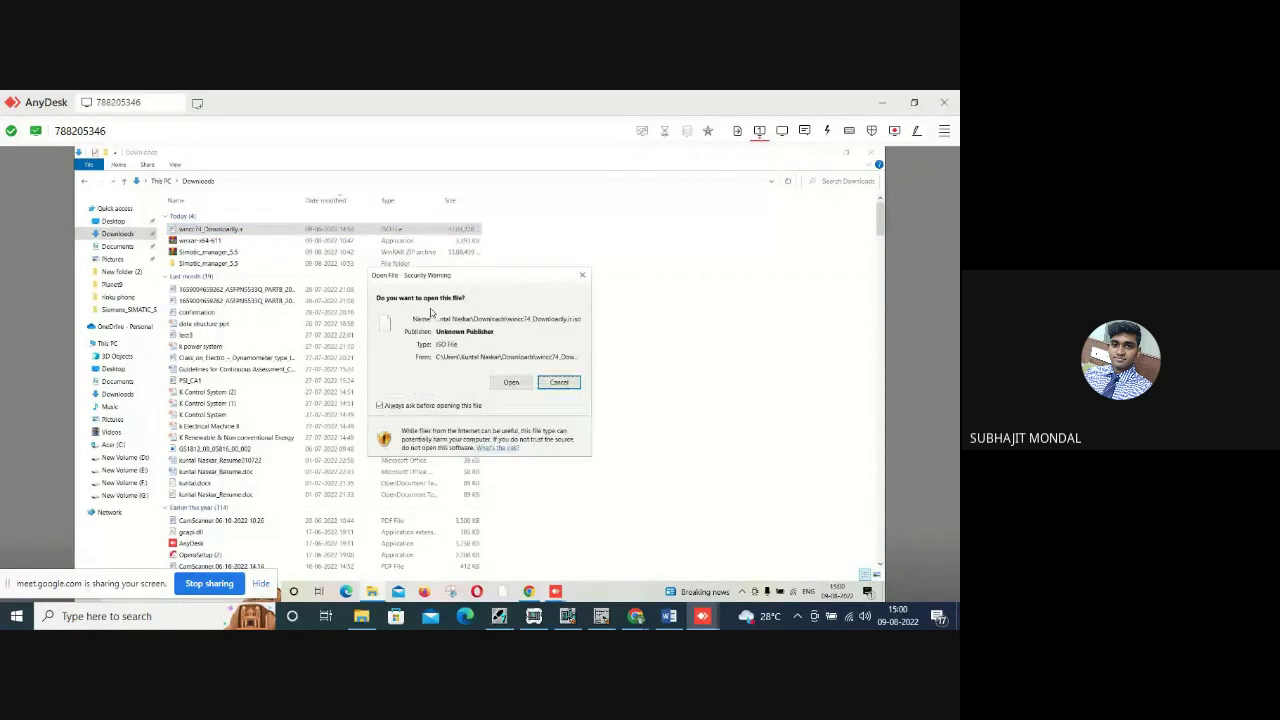
left_click(510, 383)
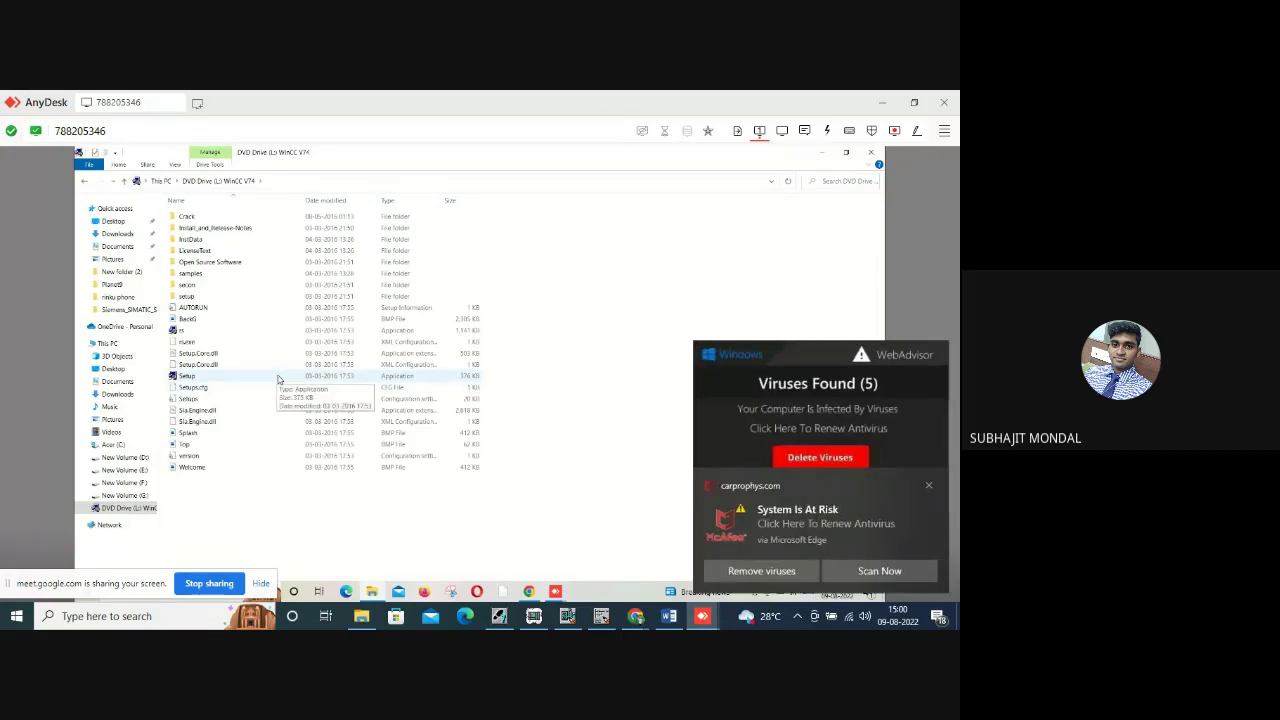
left_click(929, 486)
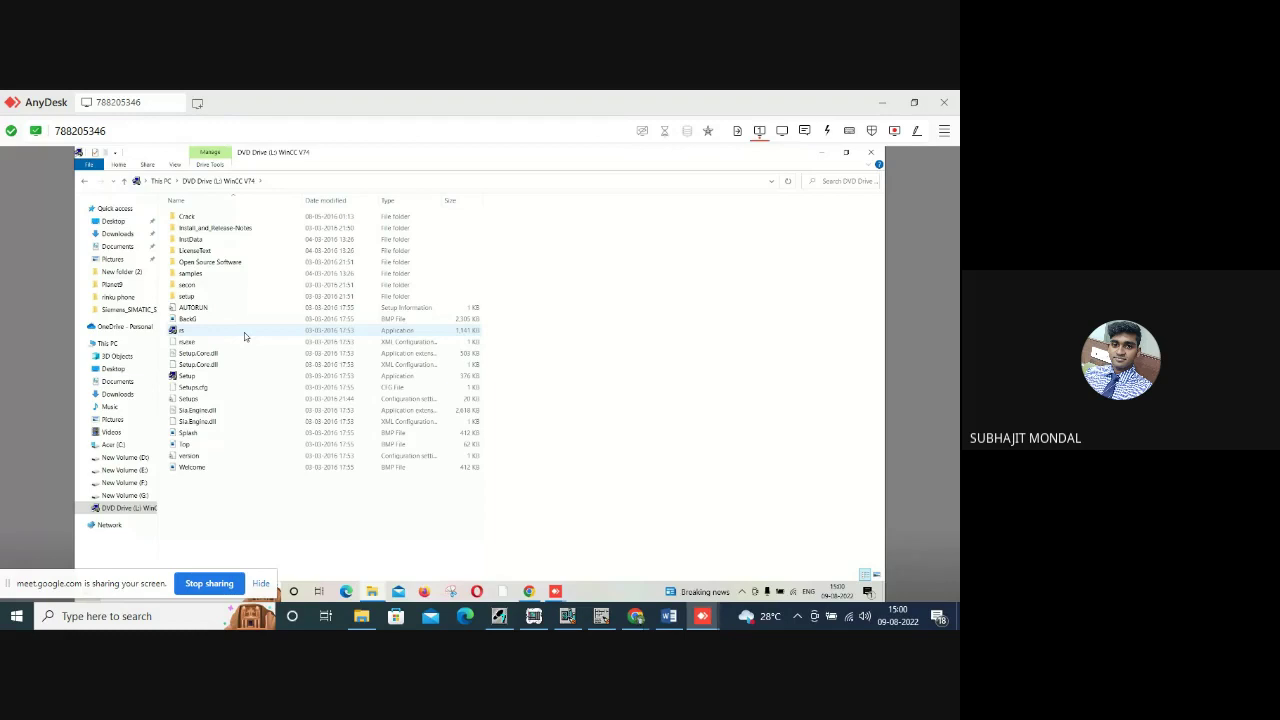
Run the WinCC Setup file as administrator and approve the UAC prompt.
right_click(234, 381)
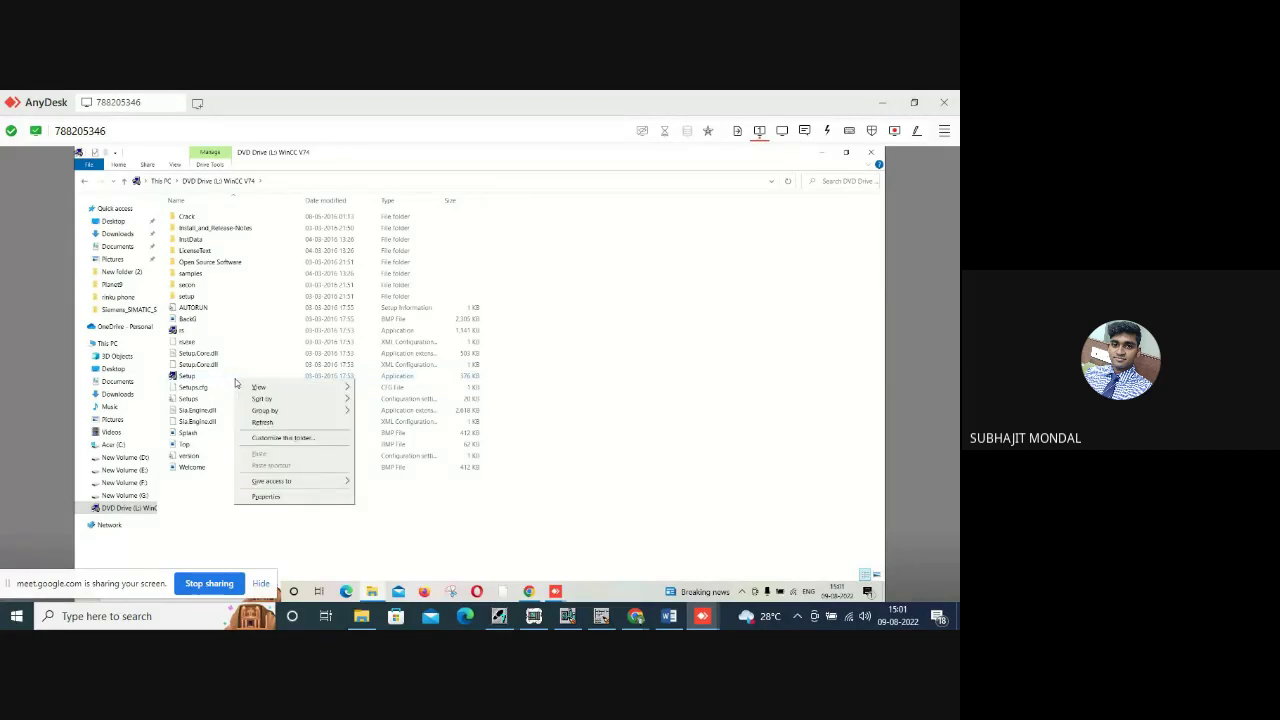
left_click(234, 381)
right_click(234, 381)
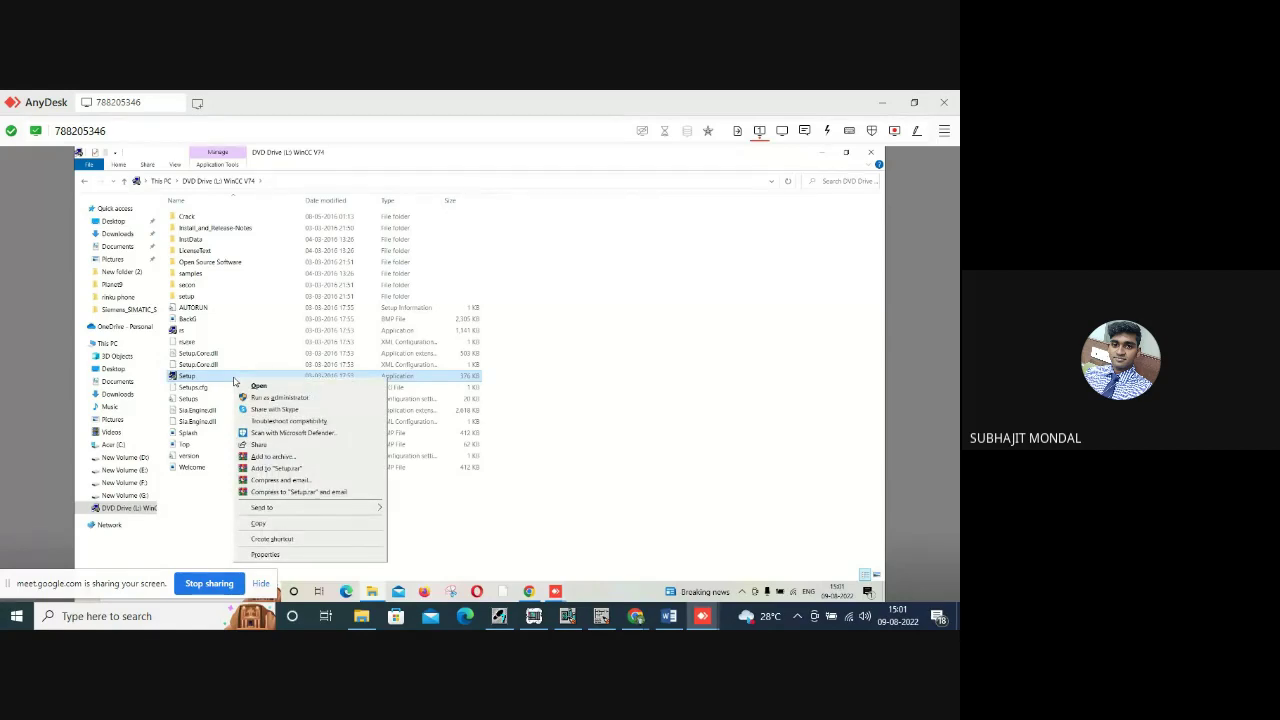
left_click(270, 398)
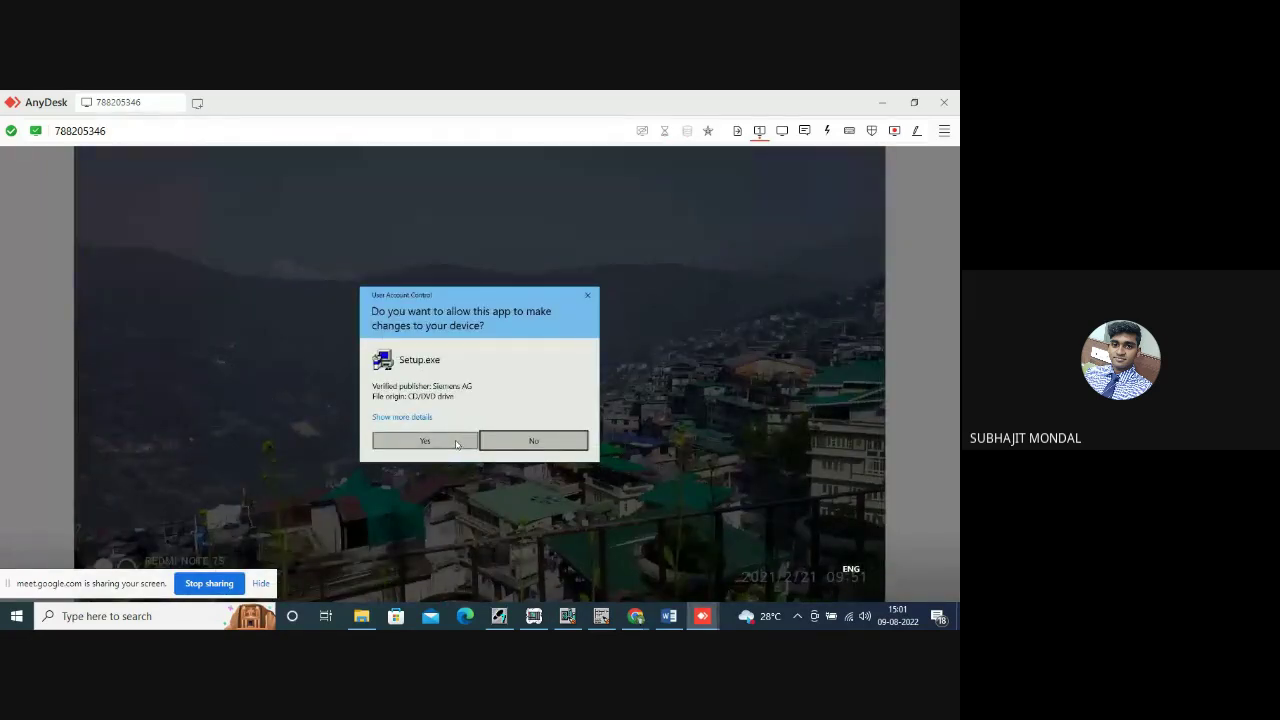
left_click(456, 445)
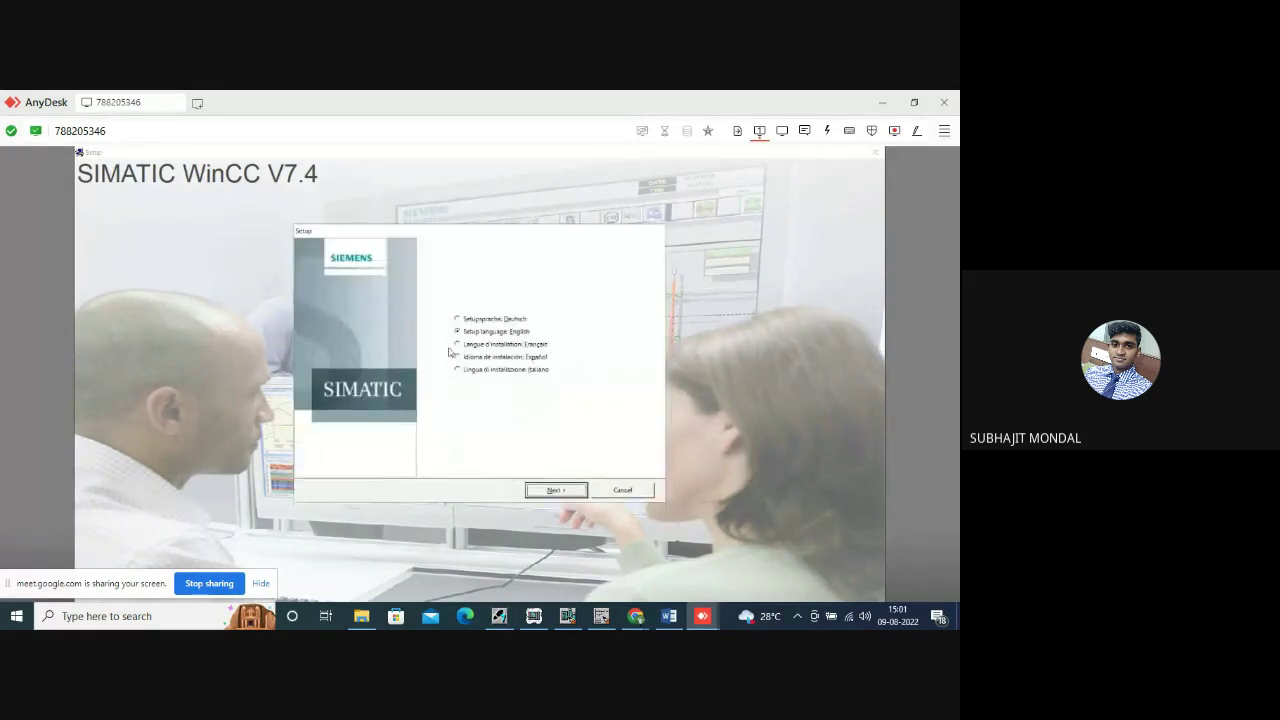
Accept the WinCC licence, keep English and Package installation, and select the WinCC Installation package.
left_click(549, 492)
left_click(549, 492)
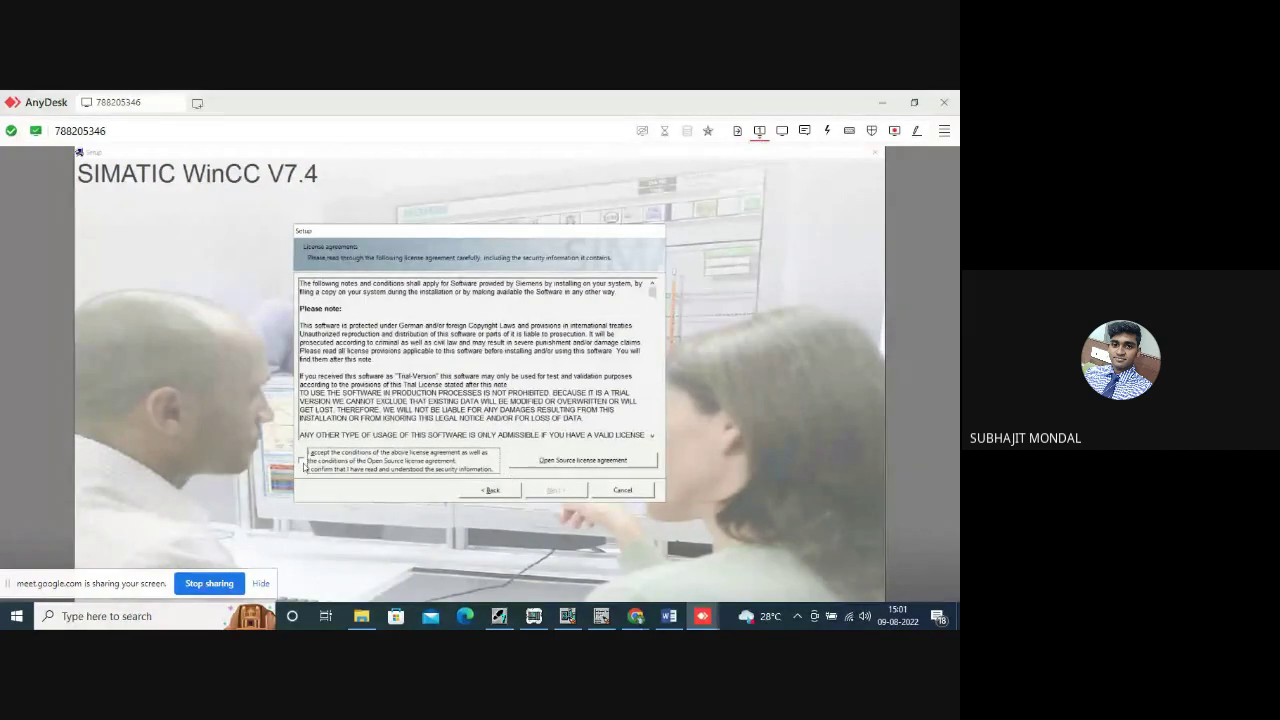
left_click(396, 466)
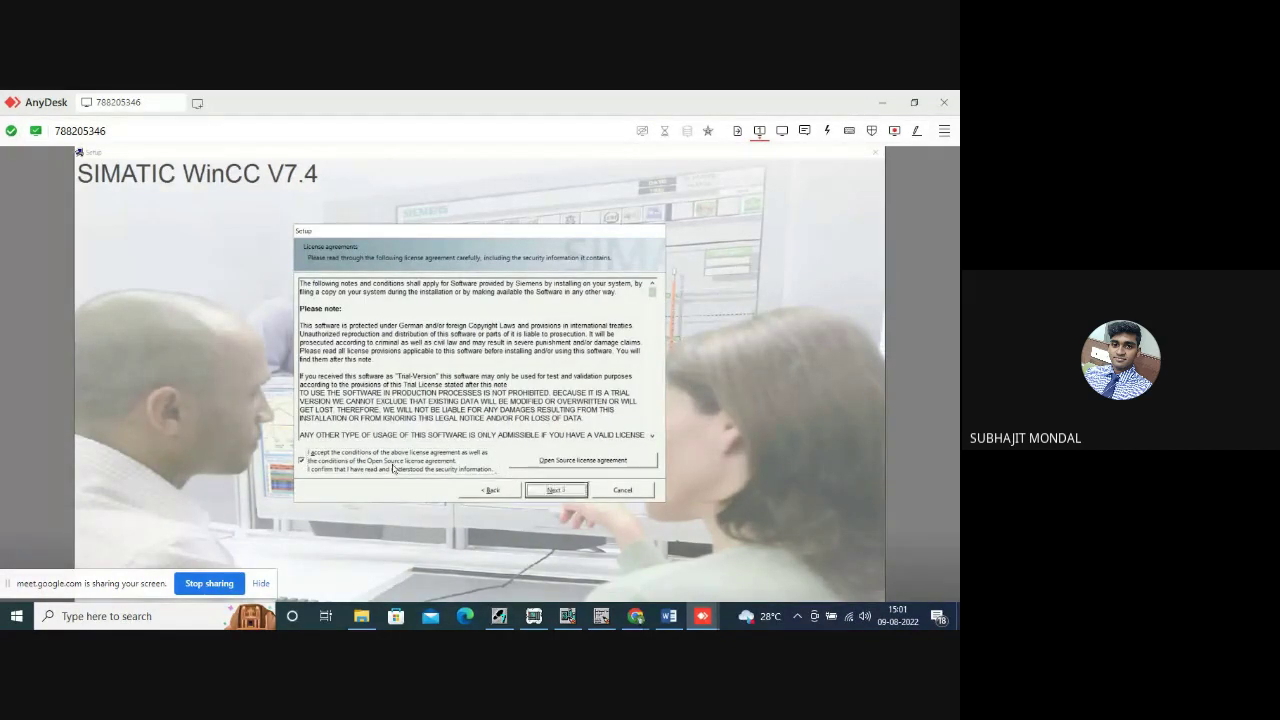
left_click(553, 491)
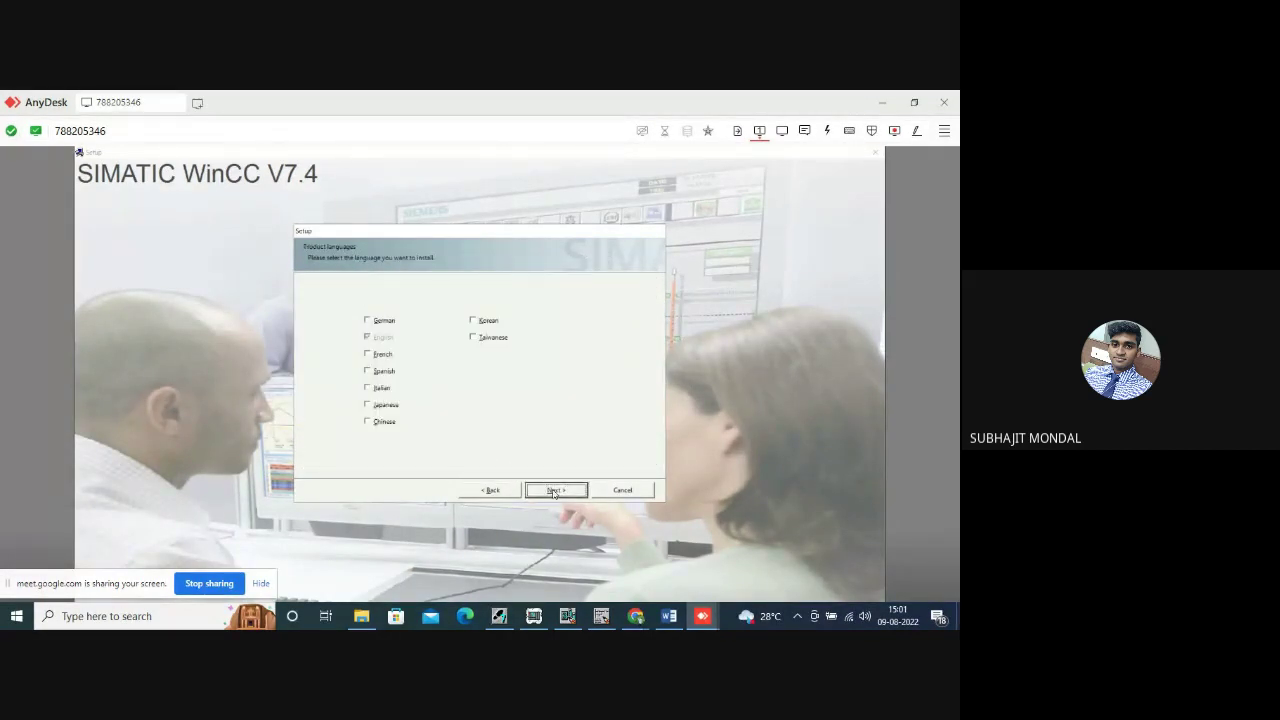
left_click(553, 492)
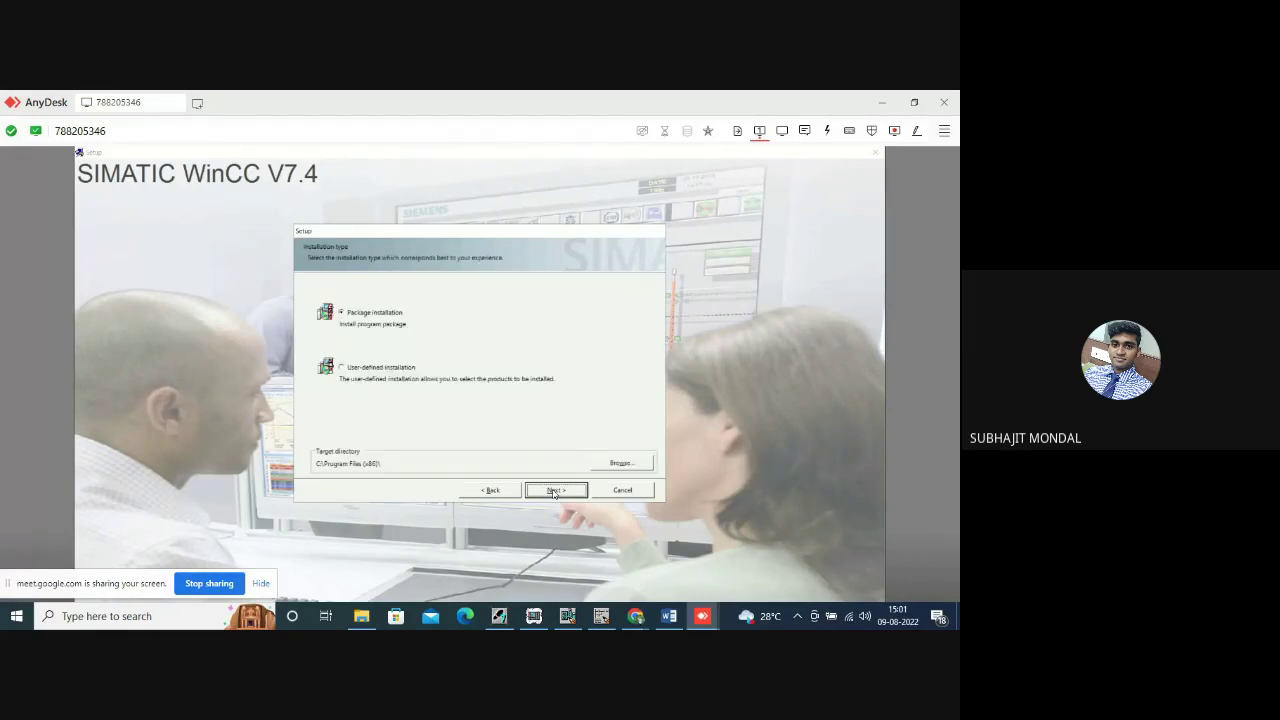
left_click(553, 491)
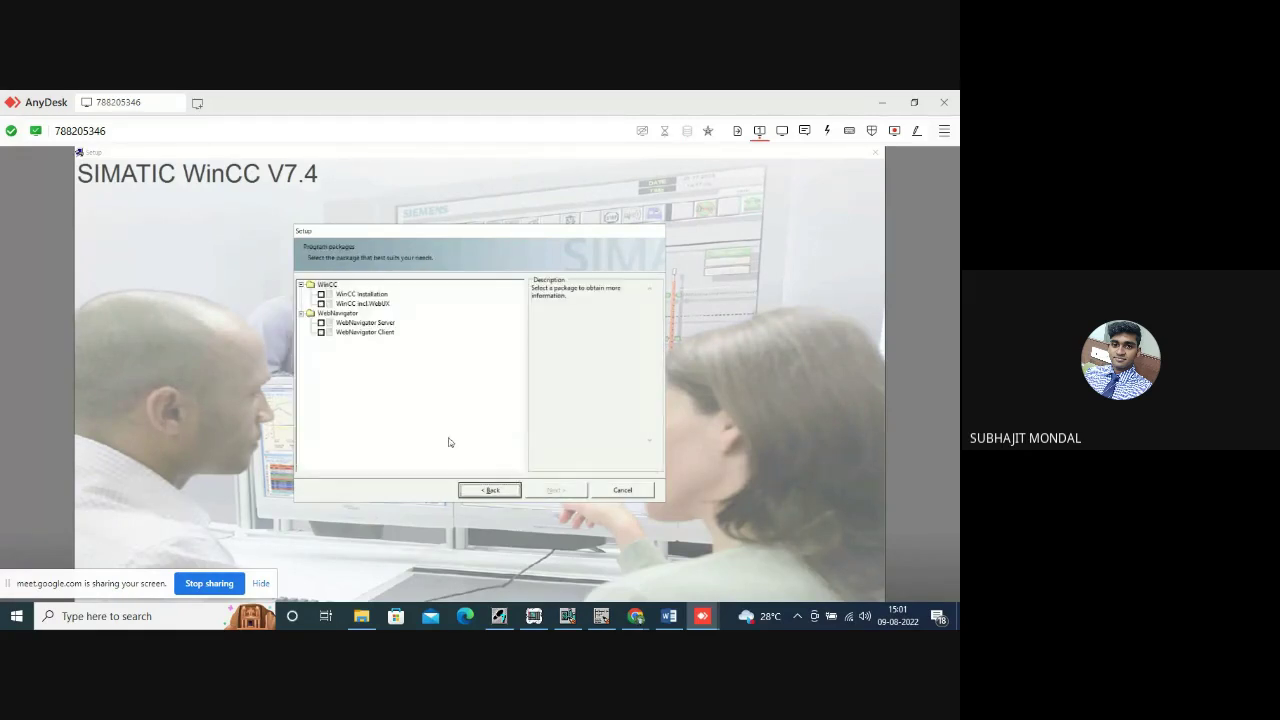
left_click(322, 295)
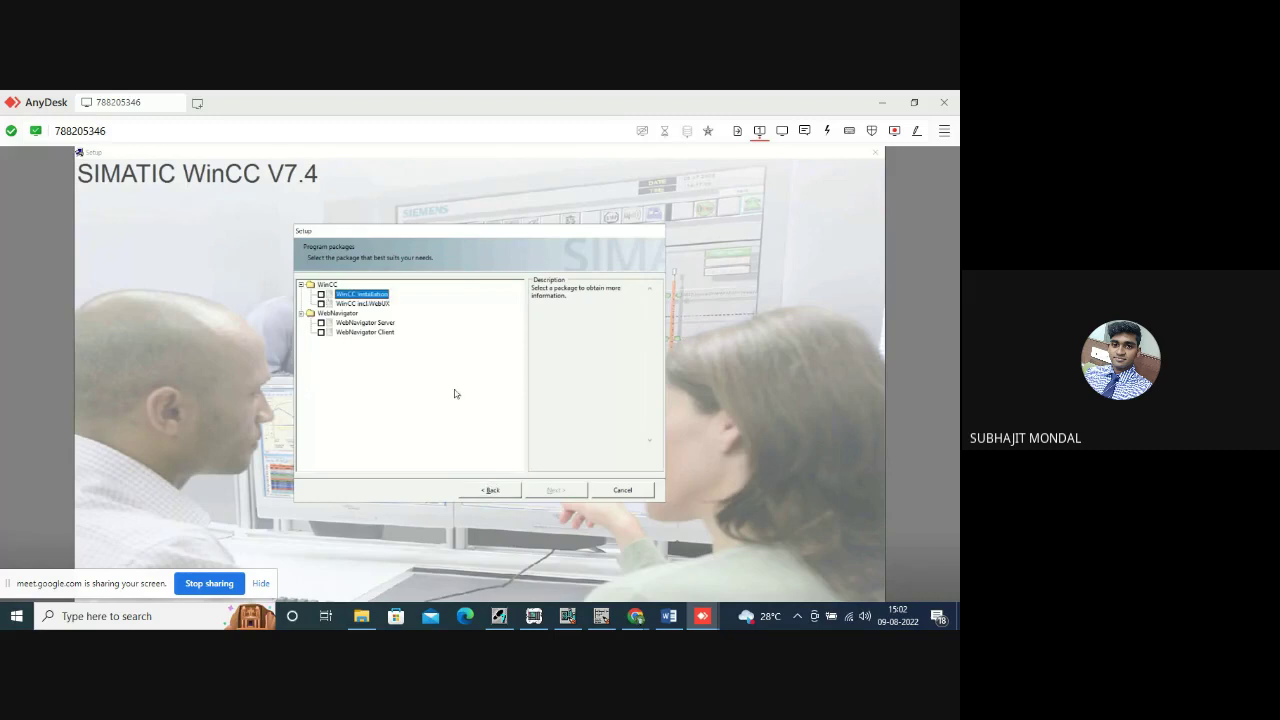
left_click(558, 491)
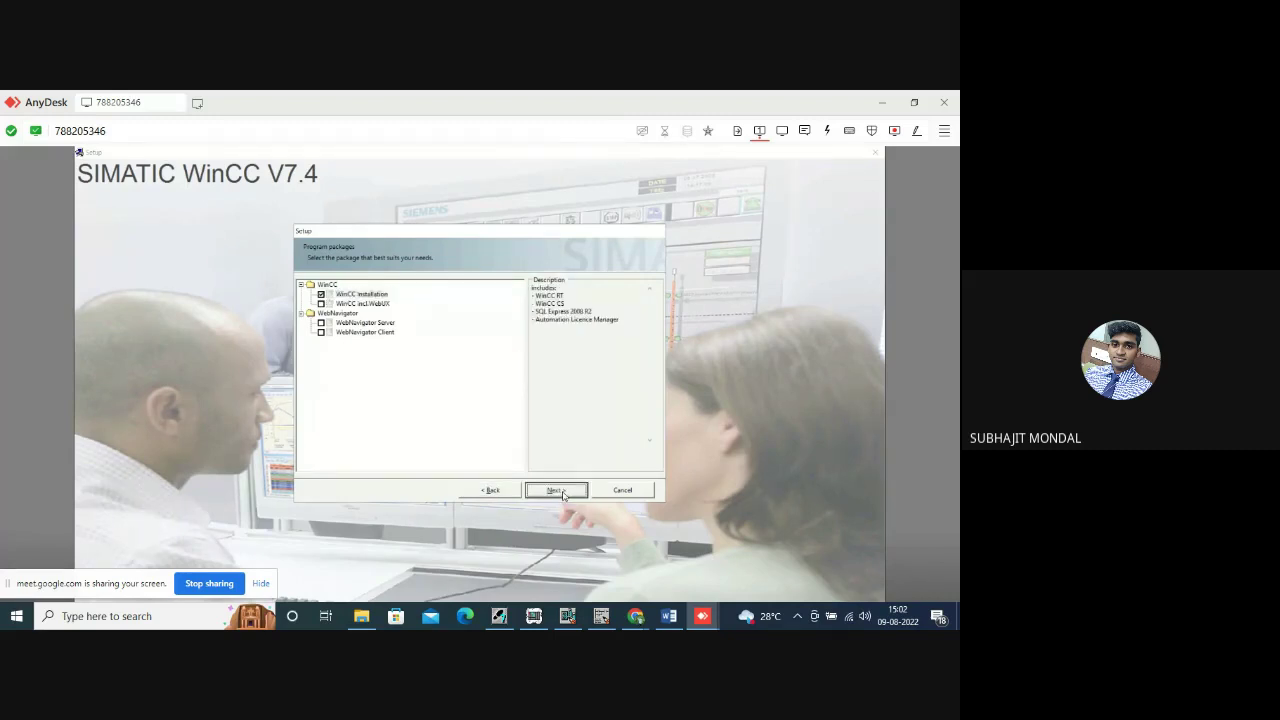
Accept the SQL Server 2014 Express licence and the system-setting changes, then start installing.
left_click(562, 491)
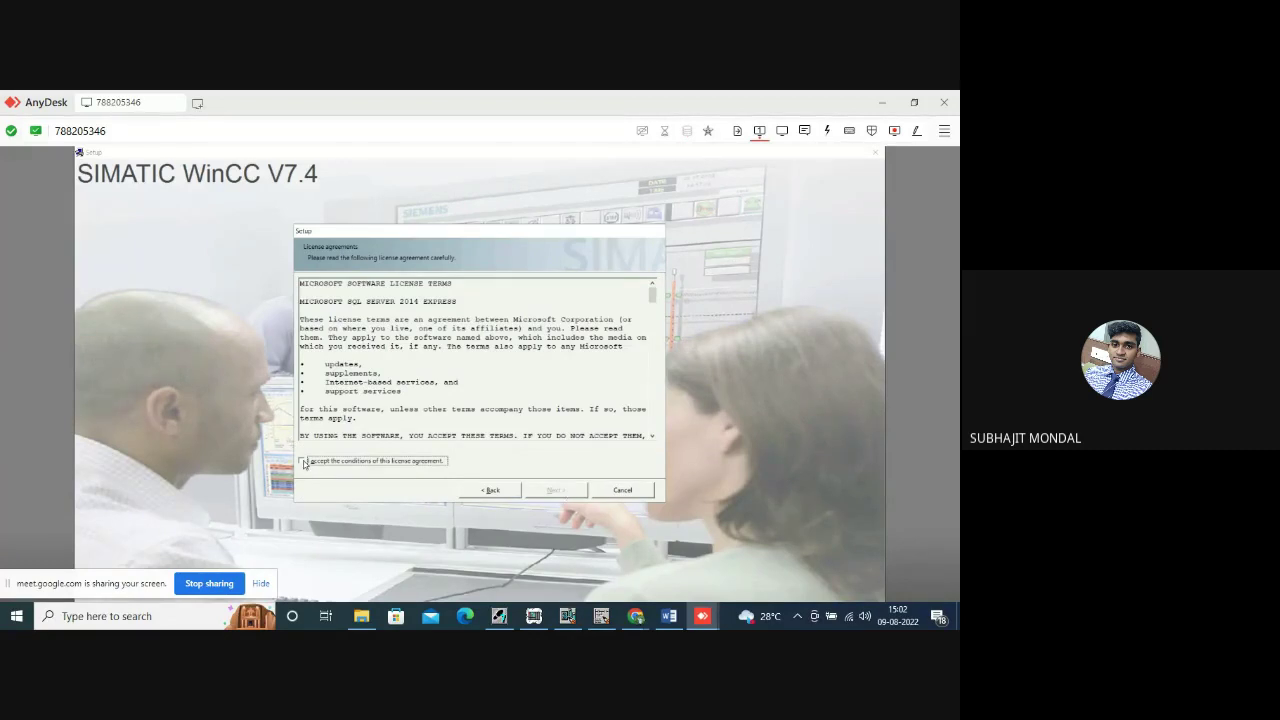
left_click(304, 462)
left_click(556, 490)
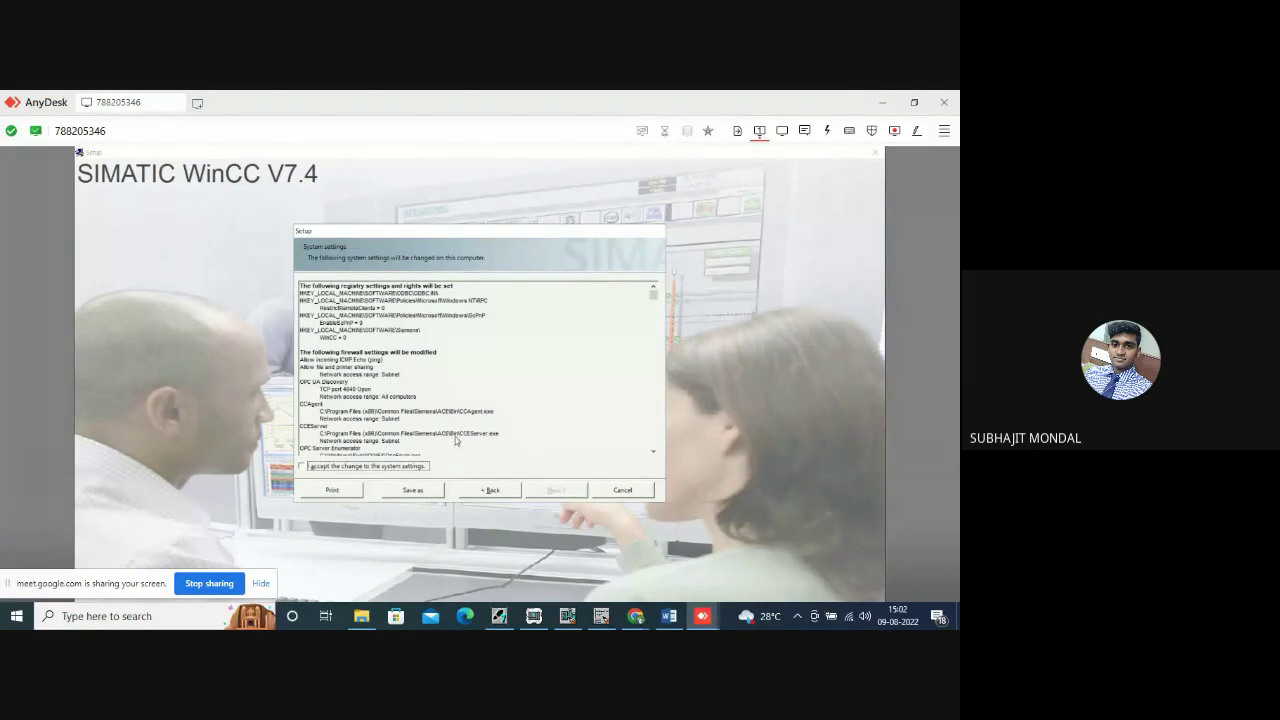
left_click(302, 467)
left_click(548, 491)
left_click(548, 491)
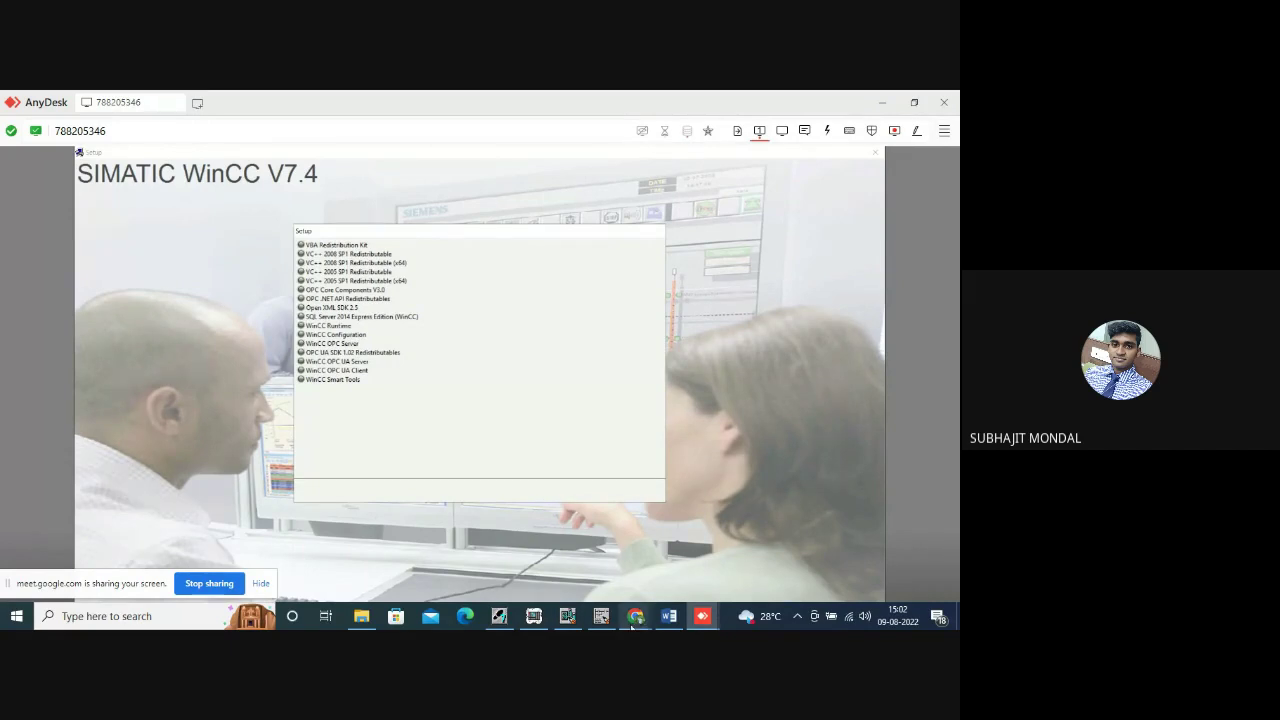
mouse_move(638, 620)
left_click(560, 555)
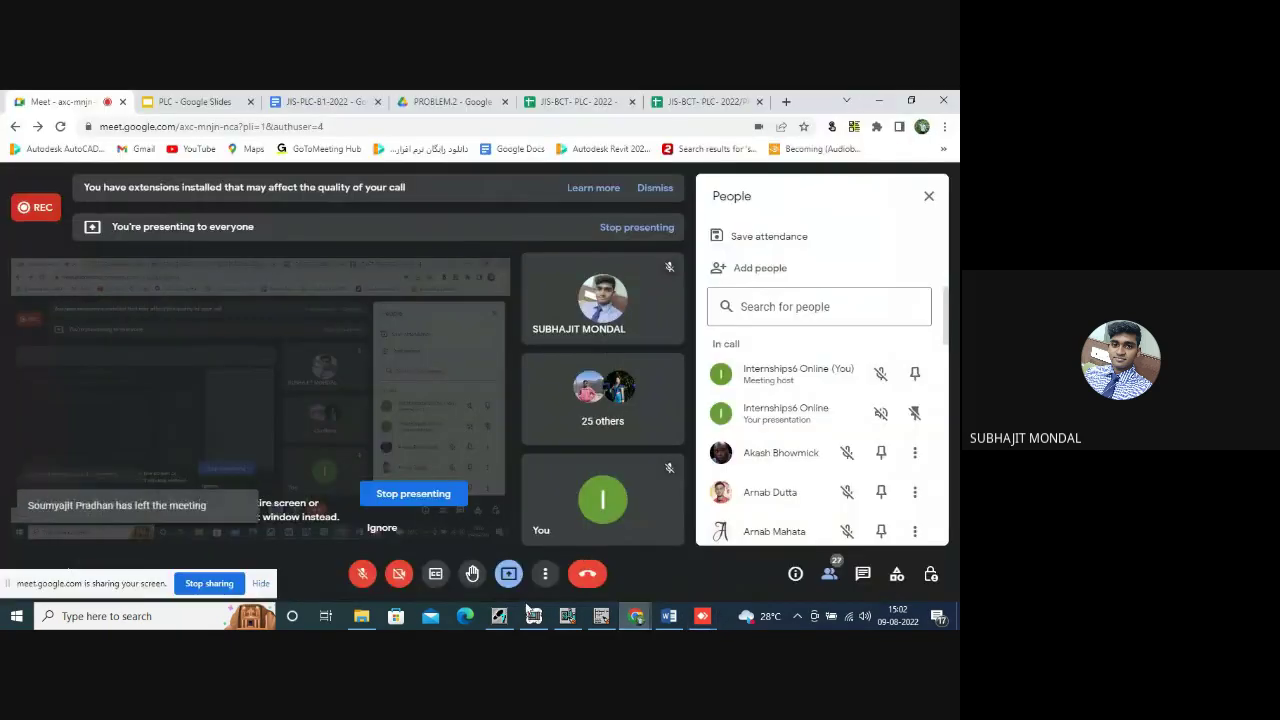
left_click(363, 574)
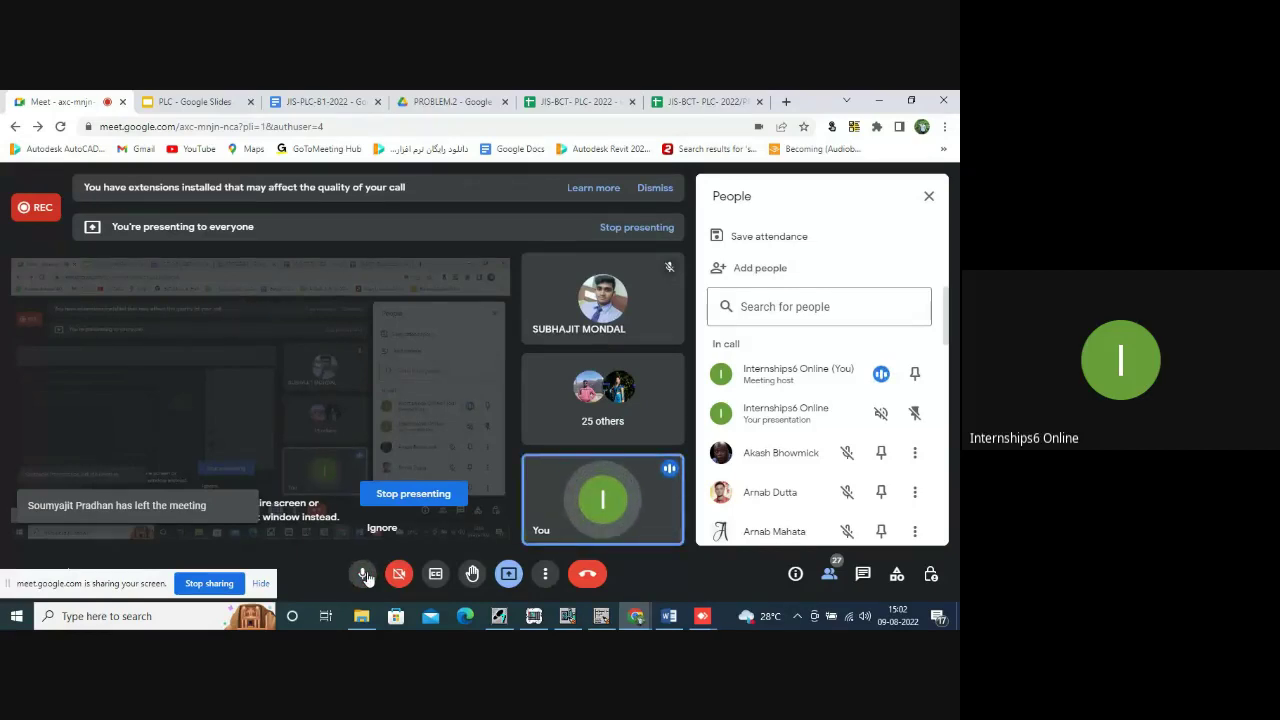
left_click(363, 574)
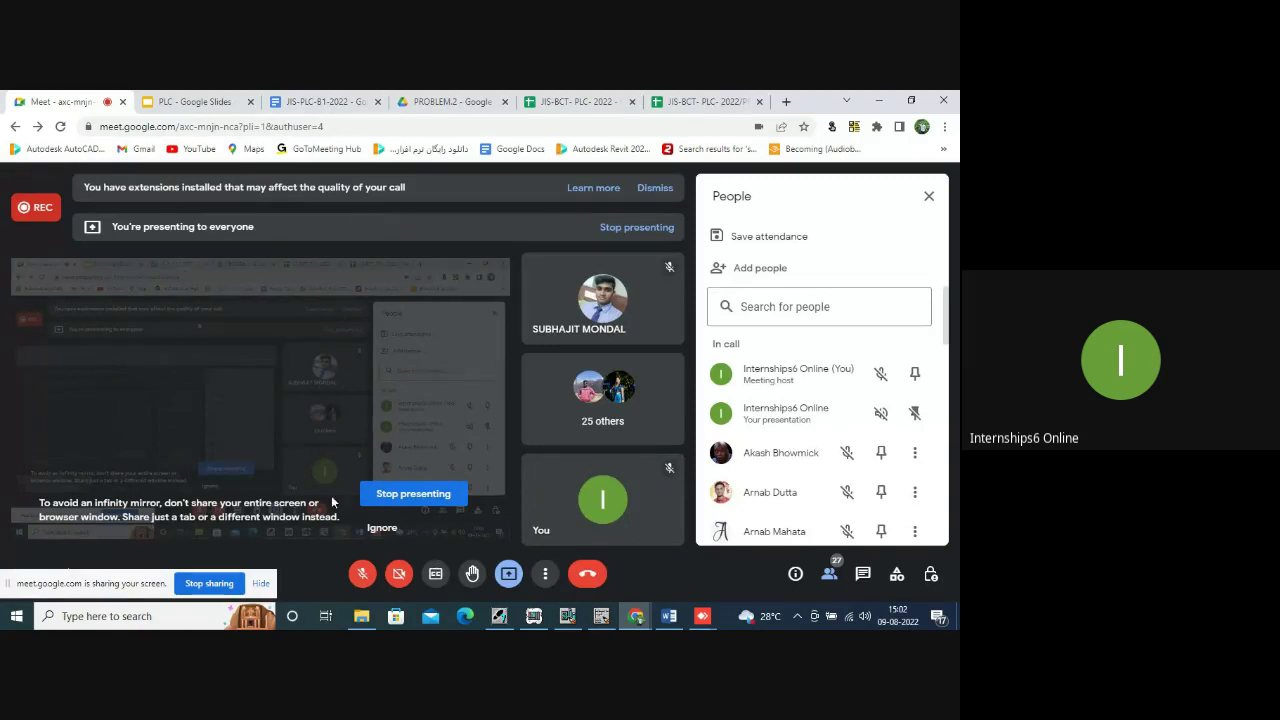
left_click(360, 575)
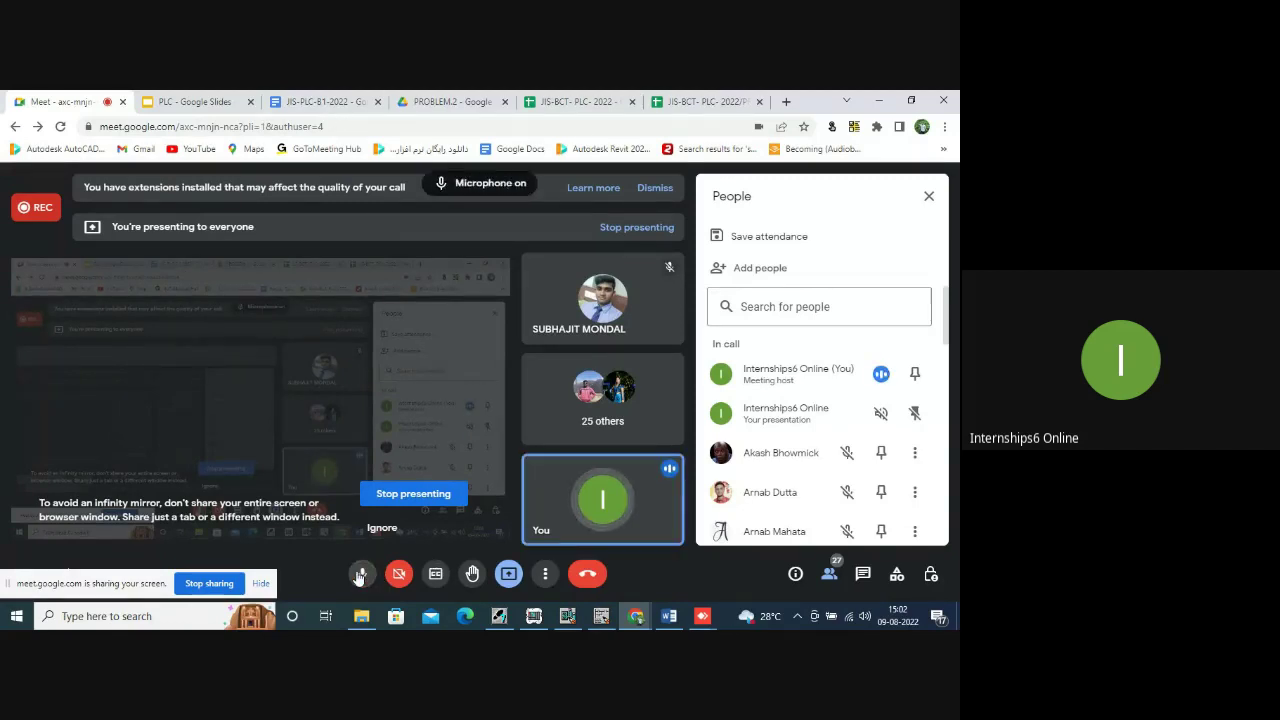
left_click(360, 575)
left_click(877, 103)
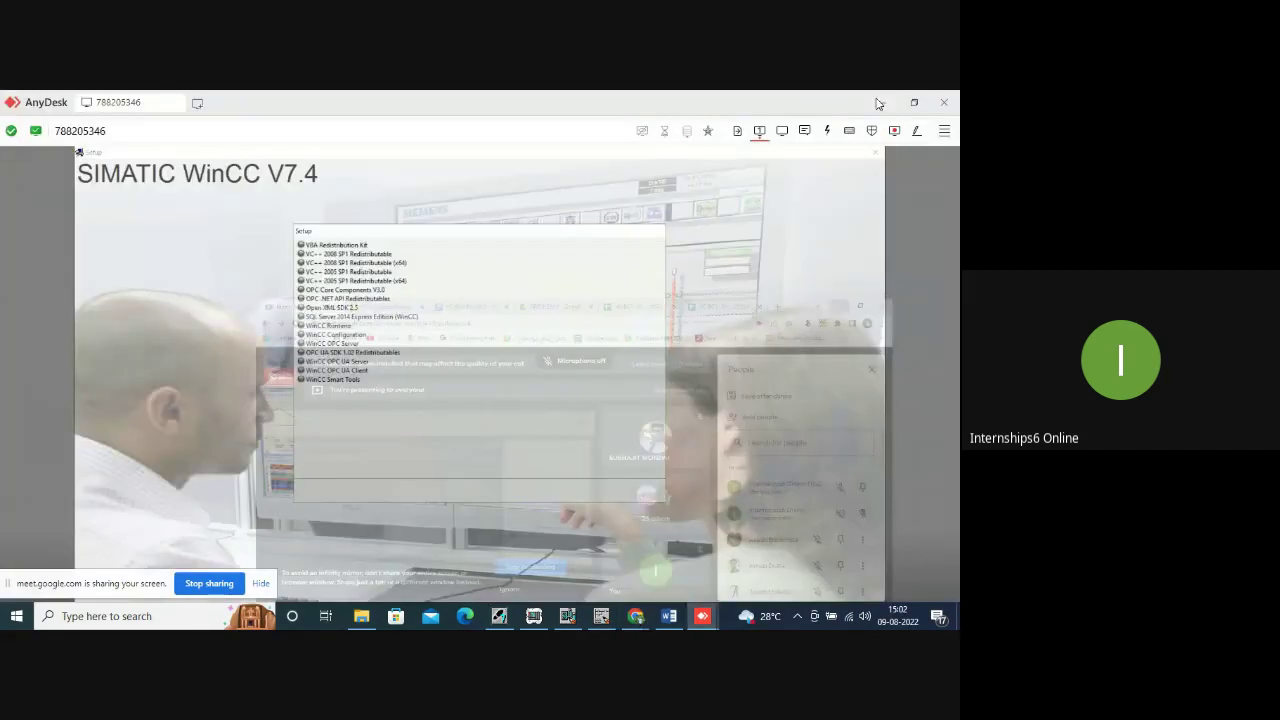
End the remote session, acknowledge the Session Closed message and quit AnyDesk.
left_click(943, 100)
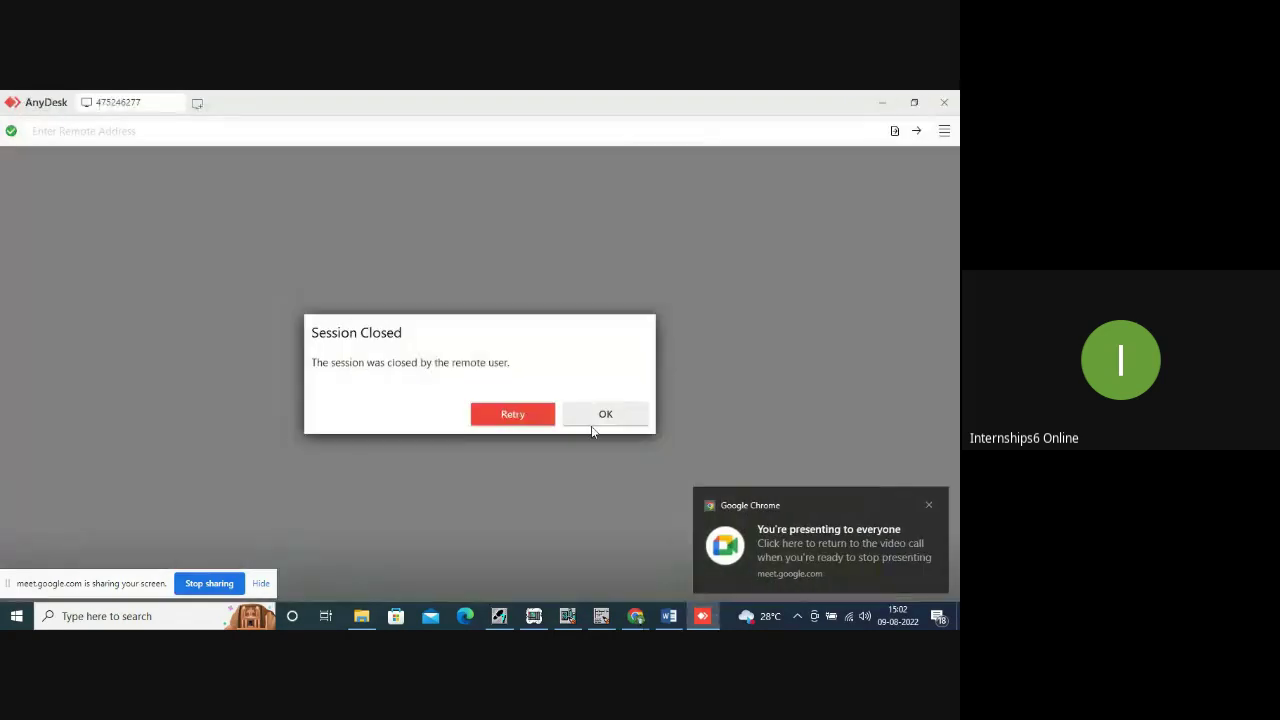
left_click(606, 415)
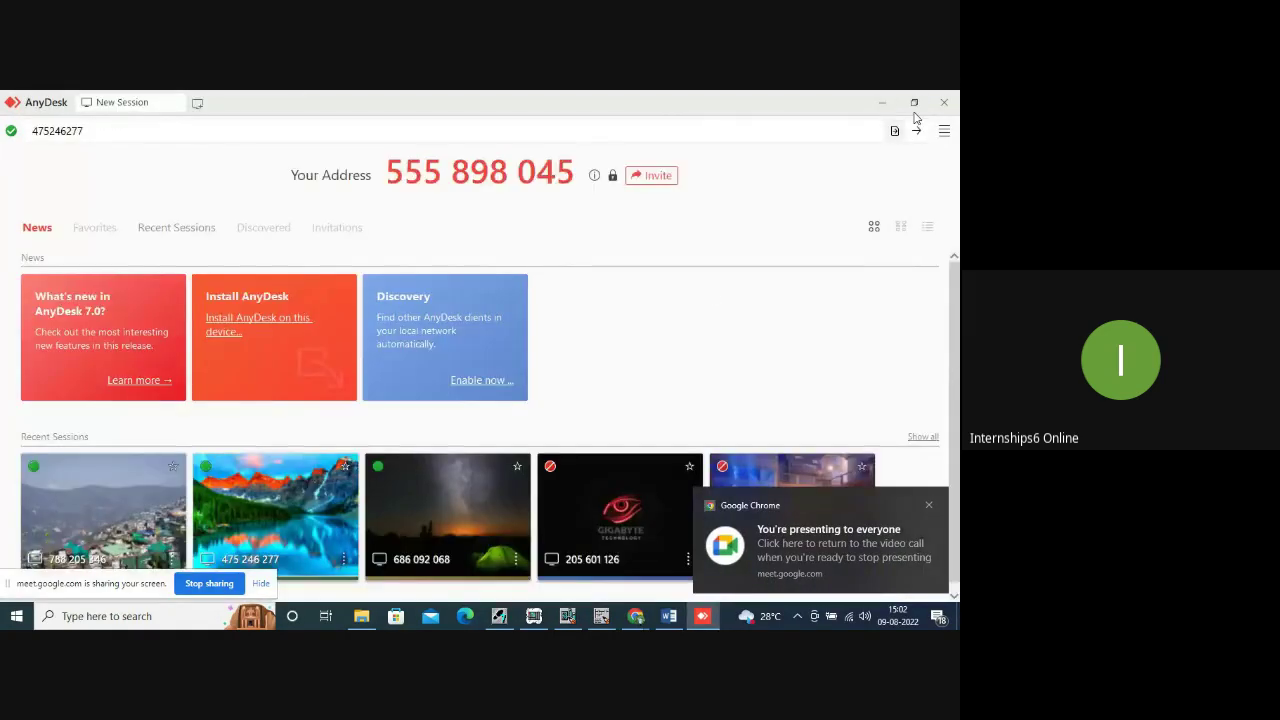
left_click(950, 103)
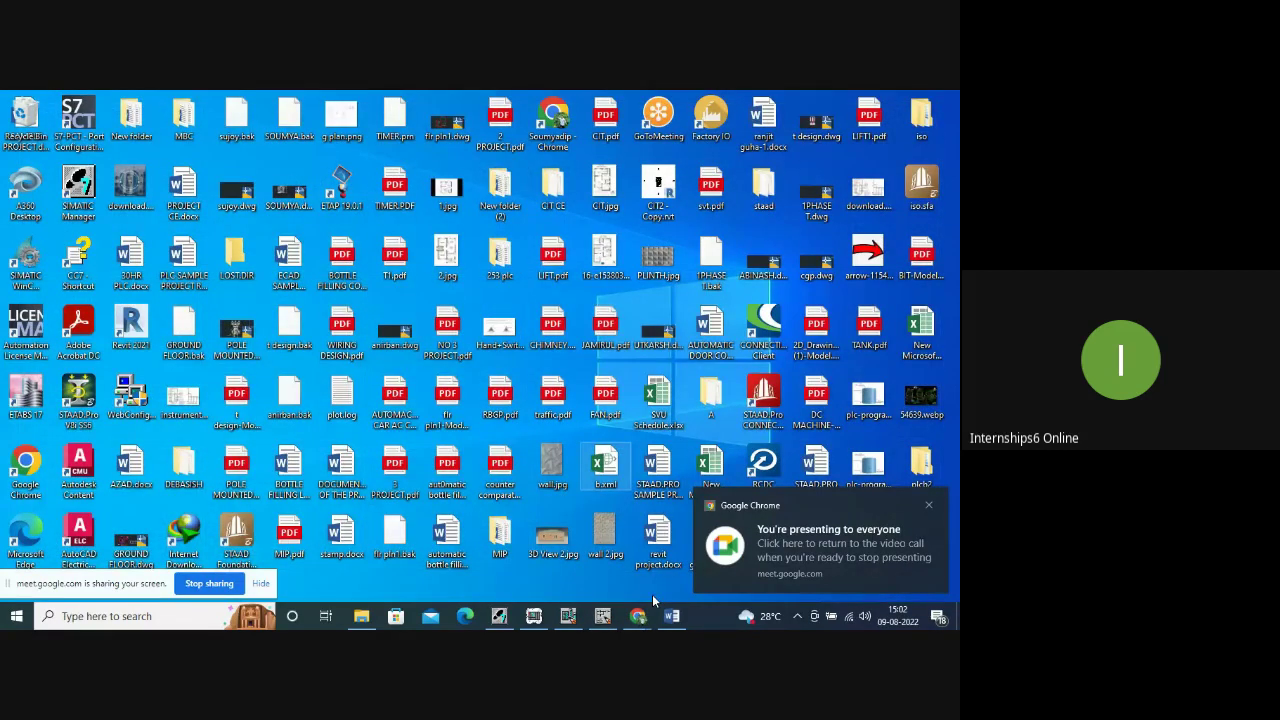
Unmute in Google Meet, close the People list, minimize Chrome and dismiss the pop-up notifications.
left_click(637, 616)
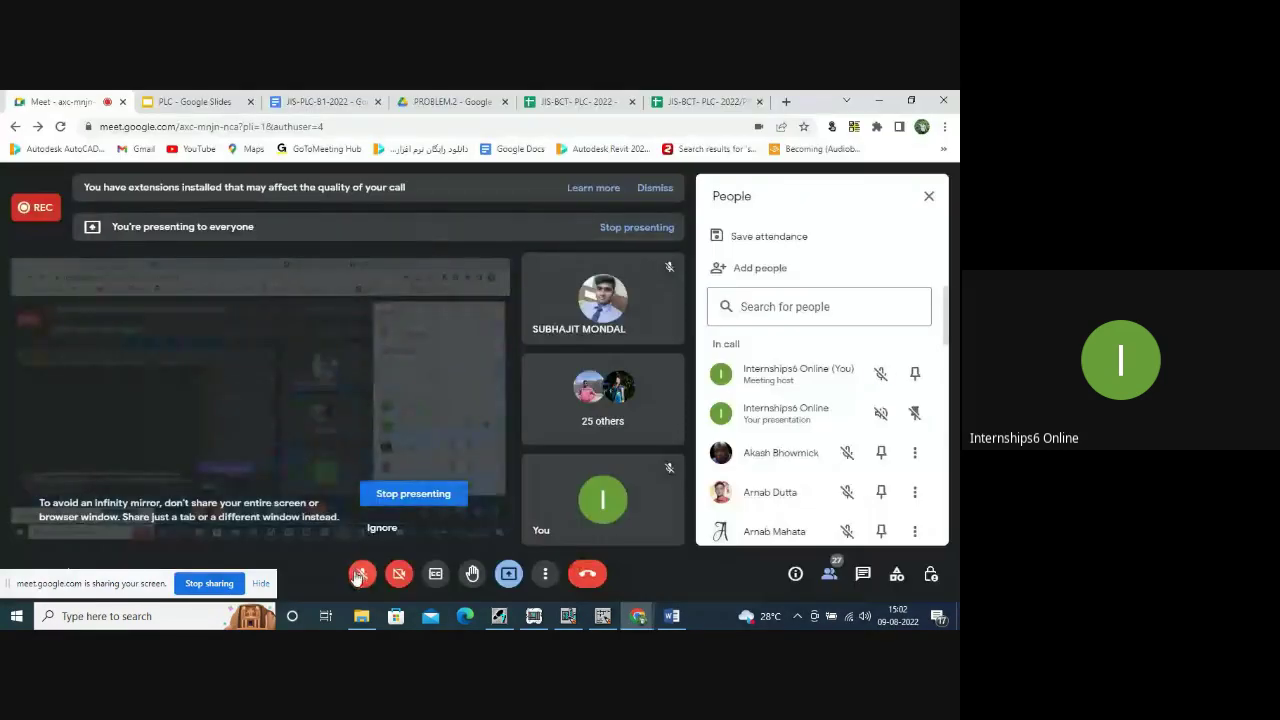
left_click(358, 574)
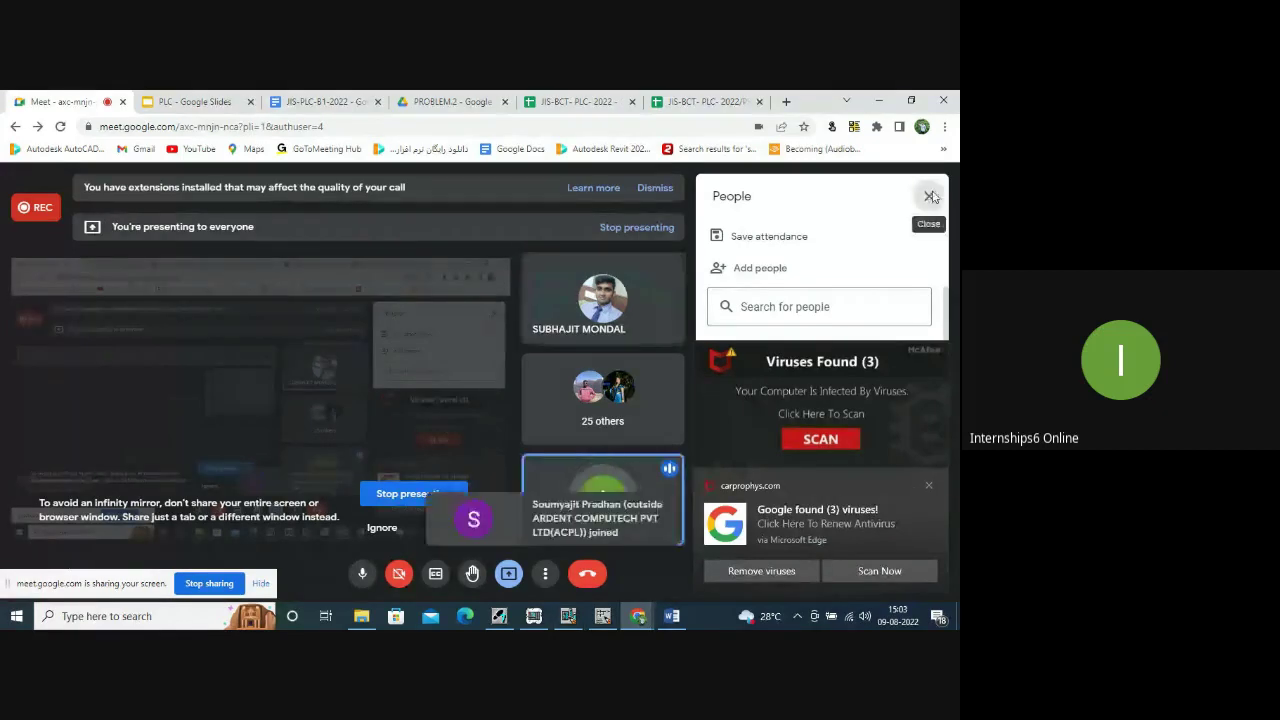
left_click(930, 196)
left_click(878, 100)
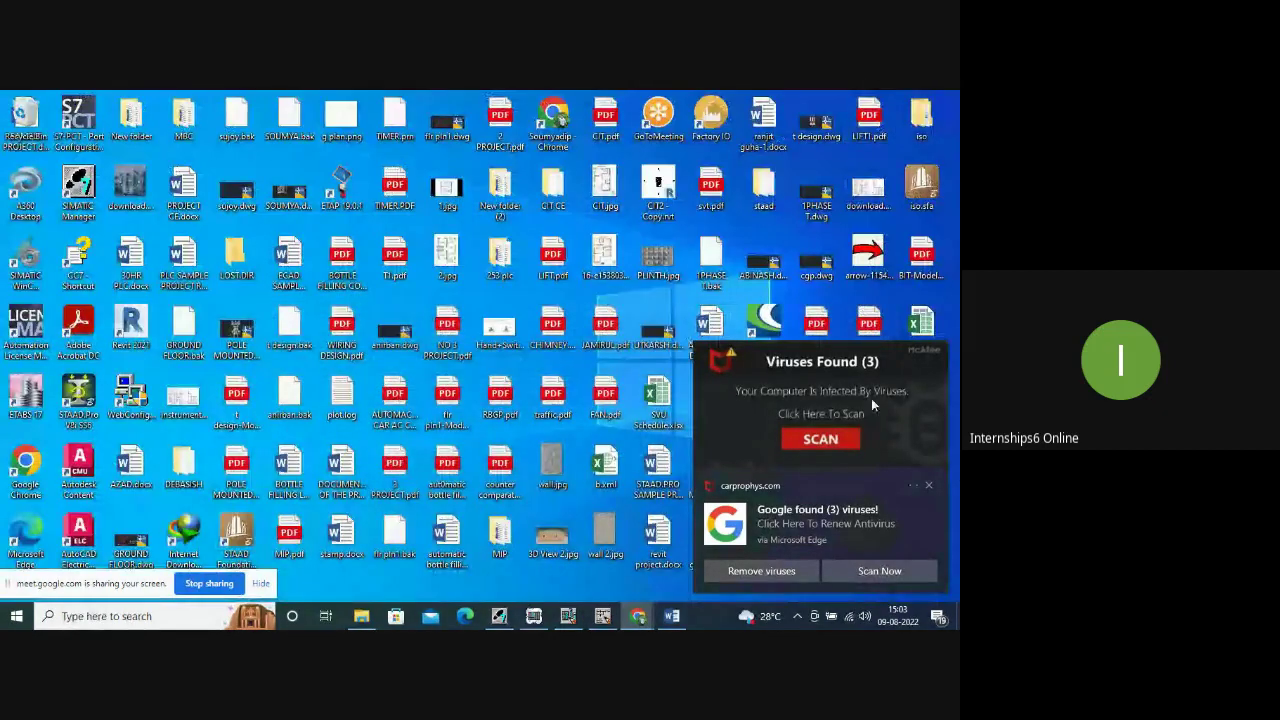
left_click(928, 485)
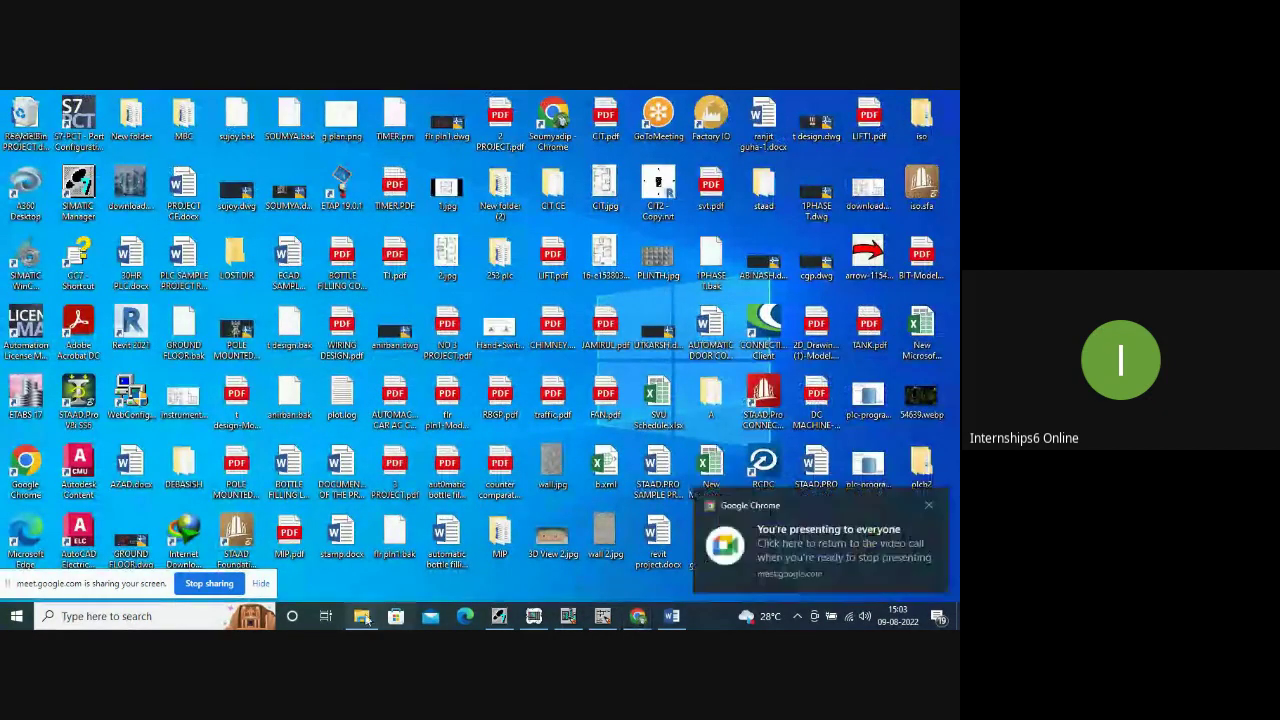
left_click(929, 508)
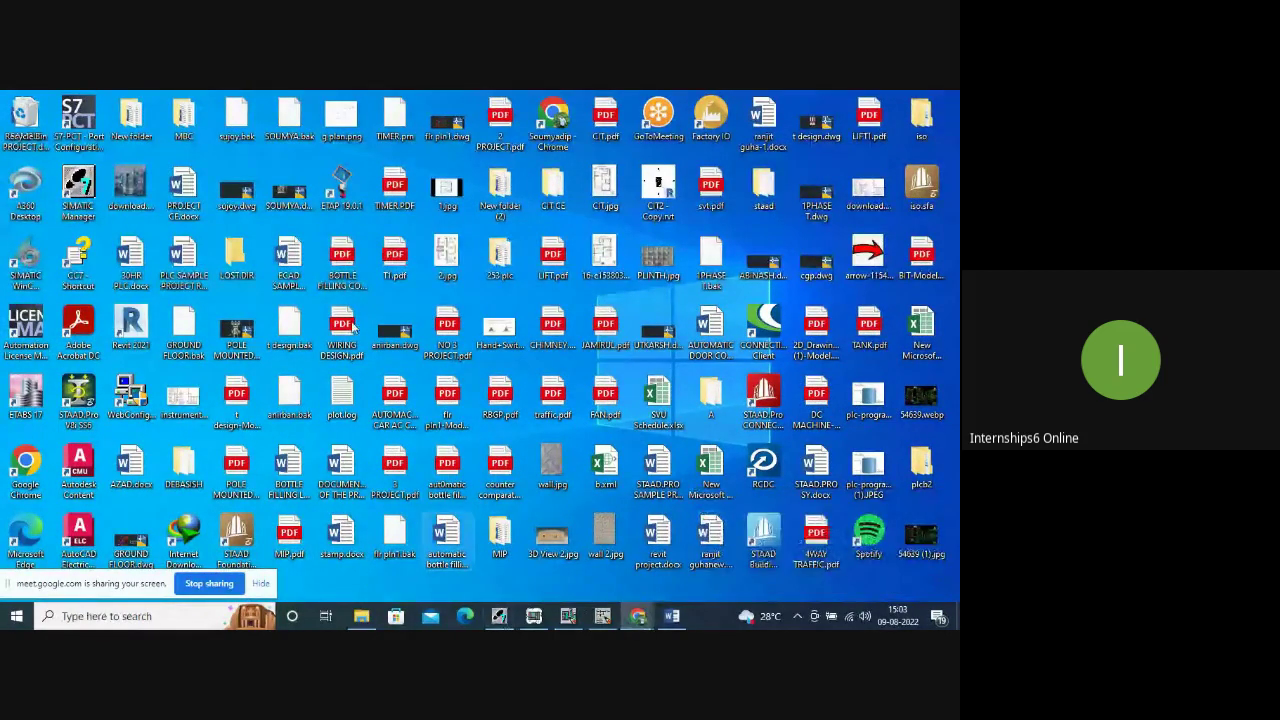
Launch AnyDesk from a Start-menu search for 'ANY' and connect to the student's remote address.
left_click(73, 616)
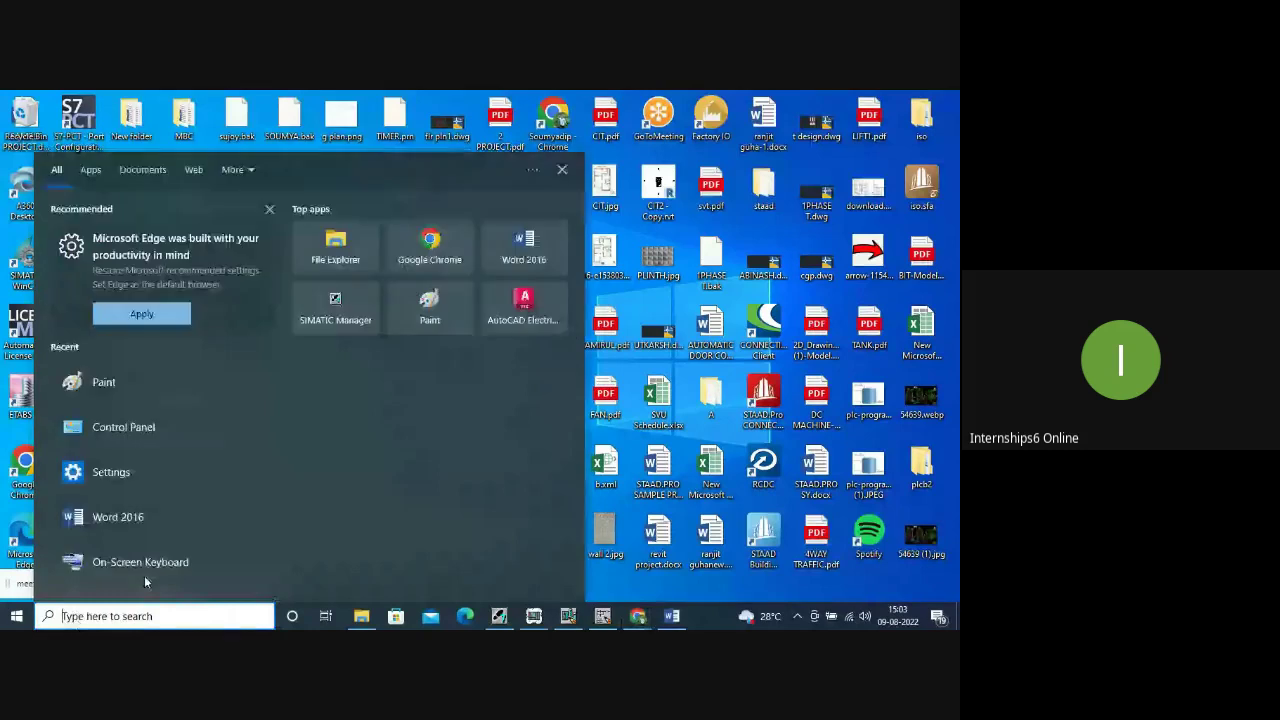
type("ANY")
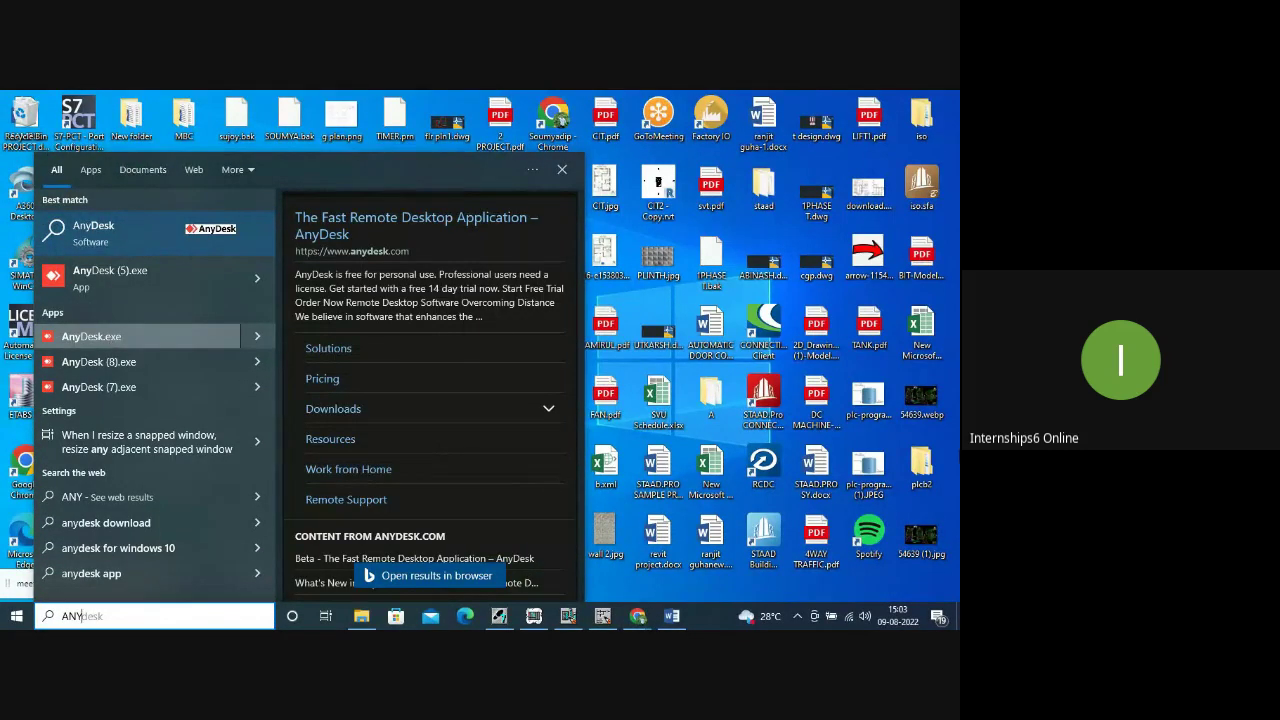
left_click(112, 337)
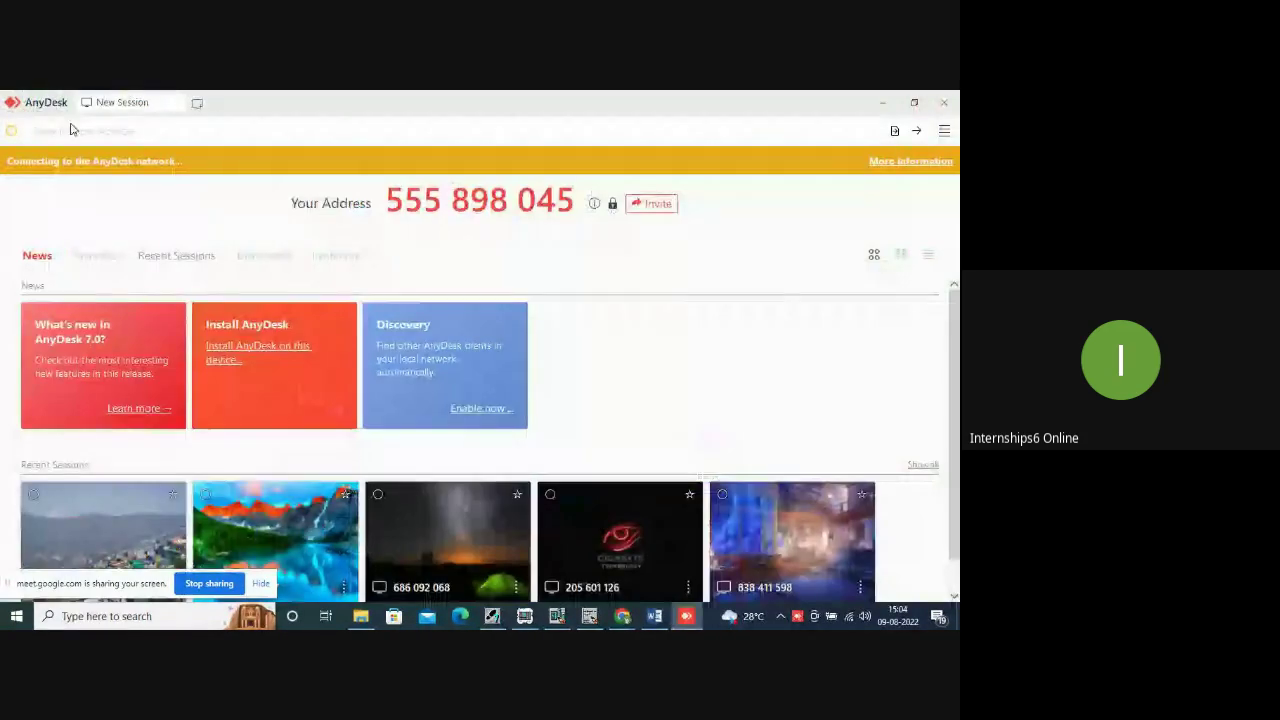
left_click(68, 127)
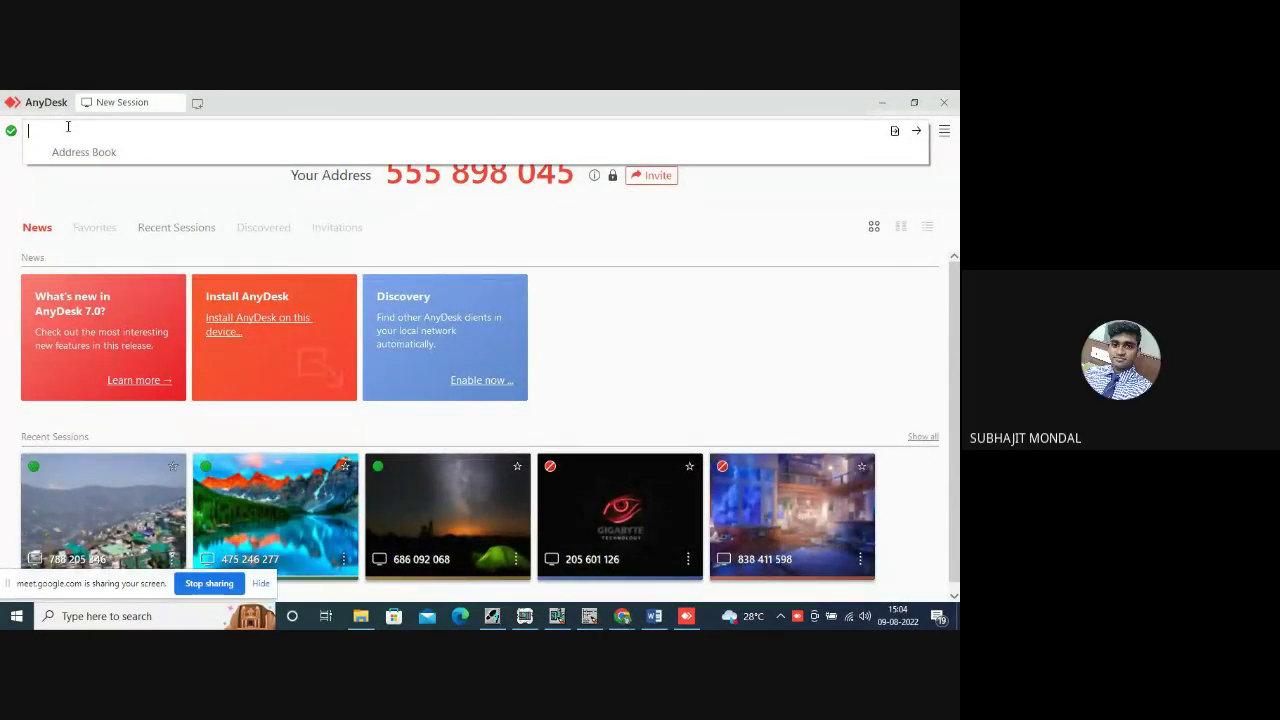
type("475")
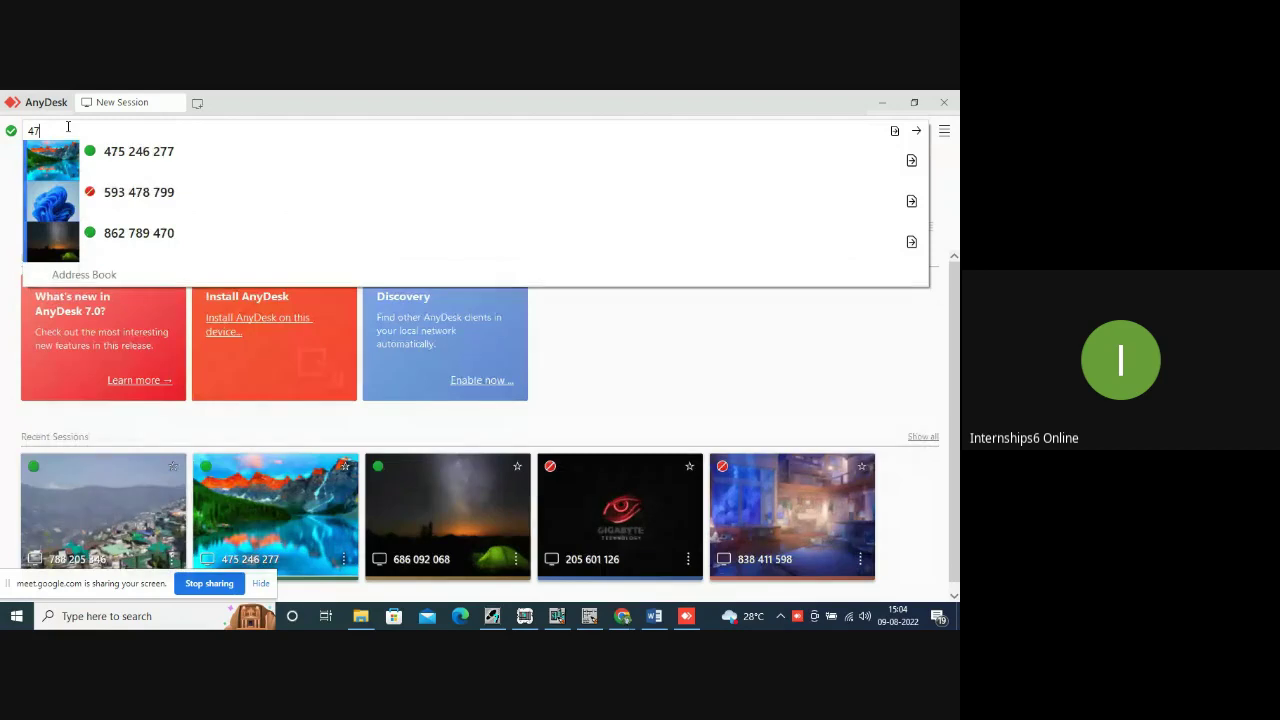
left_click(157, 160)
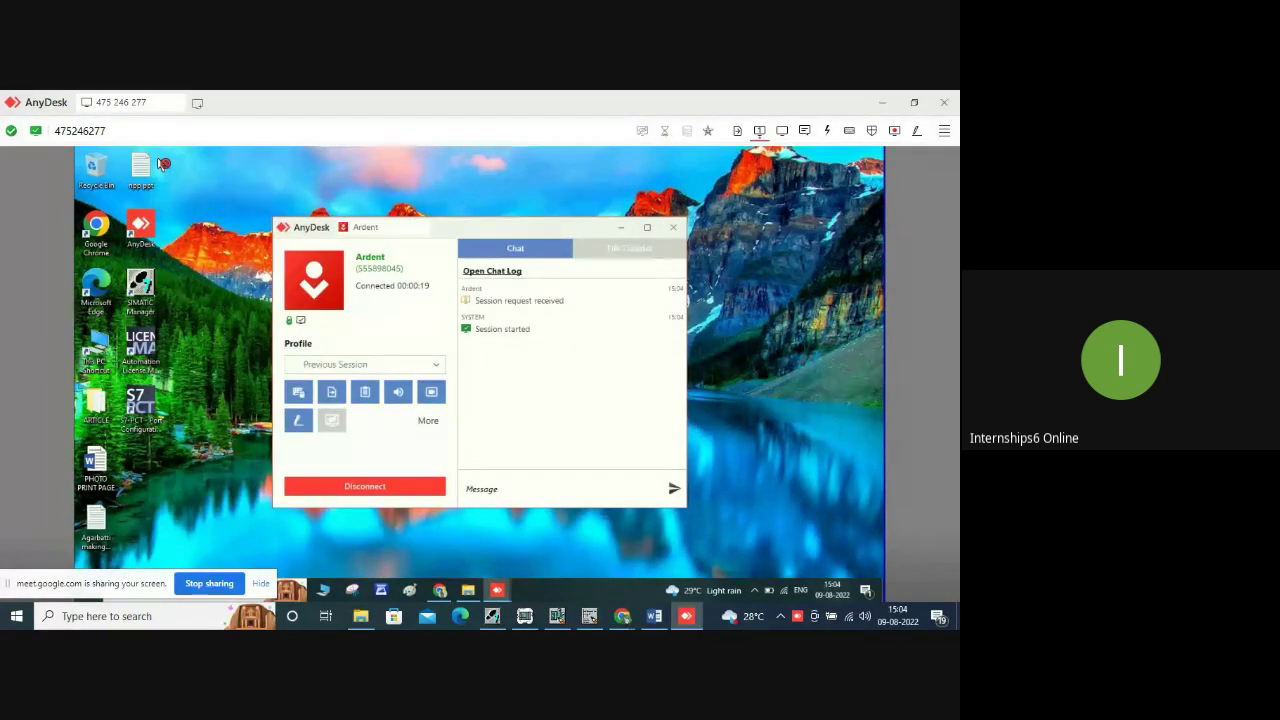
Hide the session panel, launch SIMATIC Manager, dismiss its New Project wizard, then close it.
left_click(620, 227)
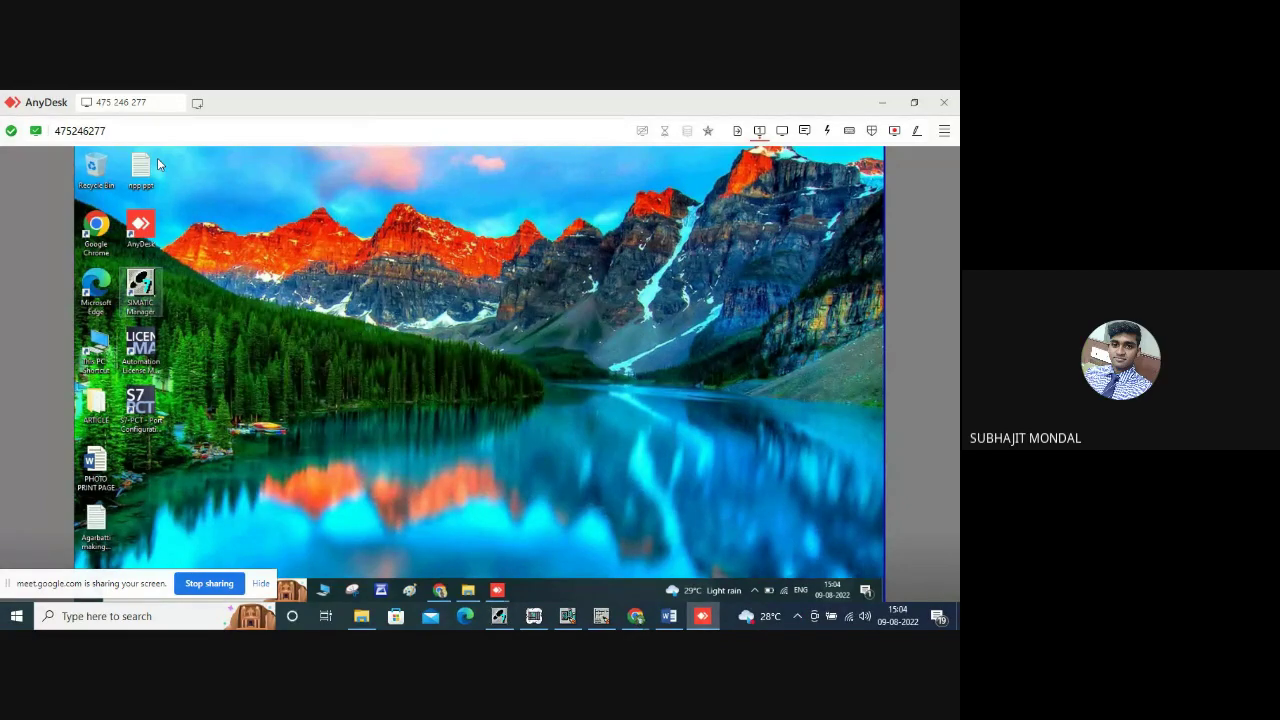
double_click(140, 290)
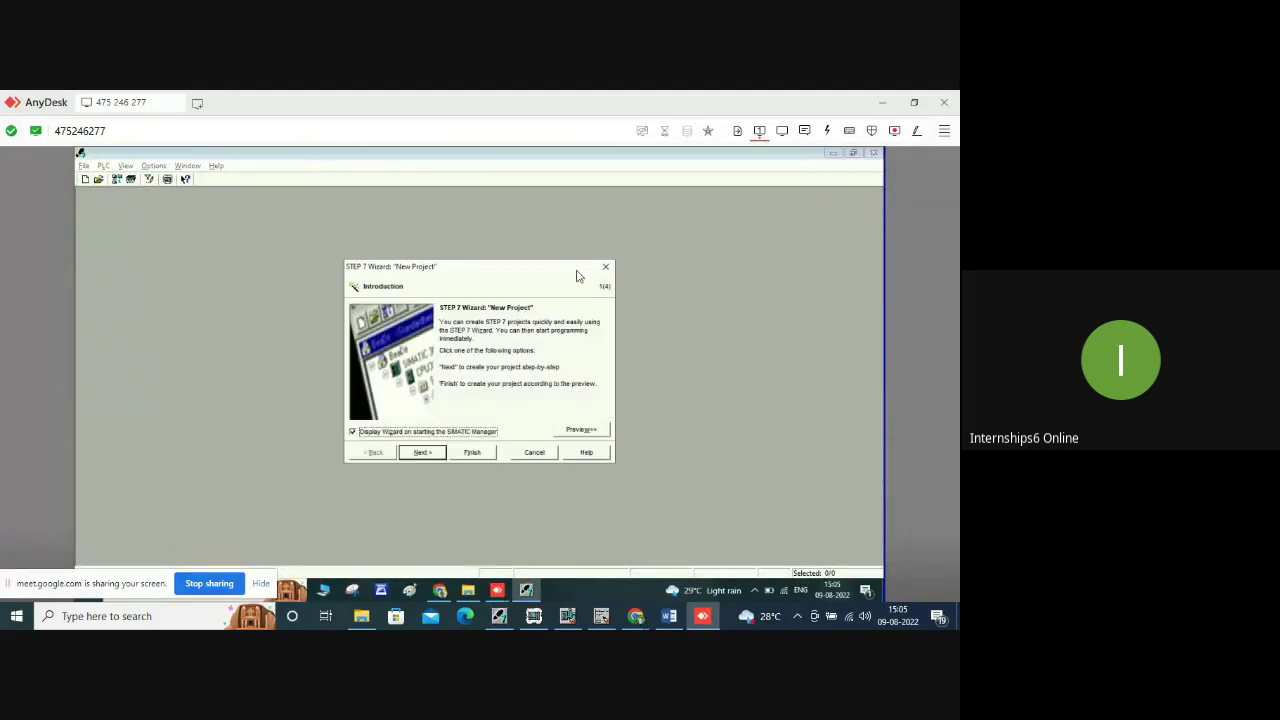
left_click(605, 266)
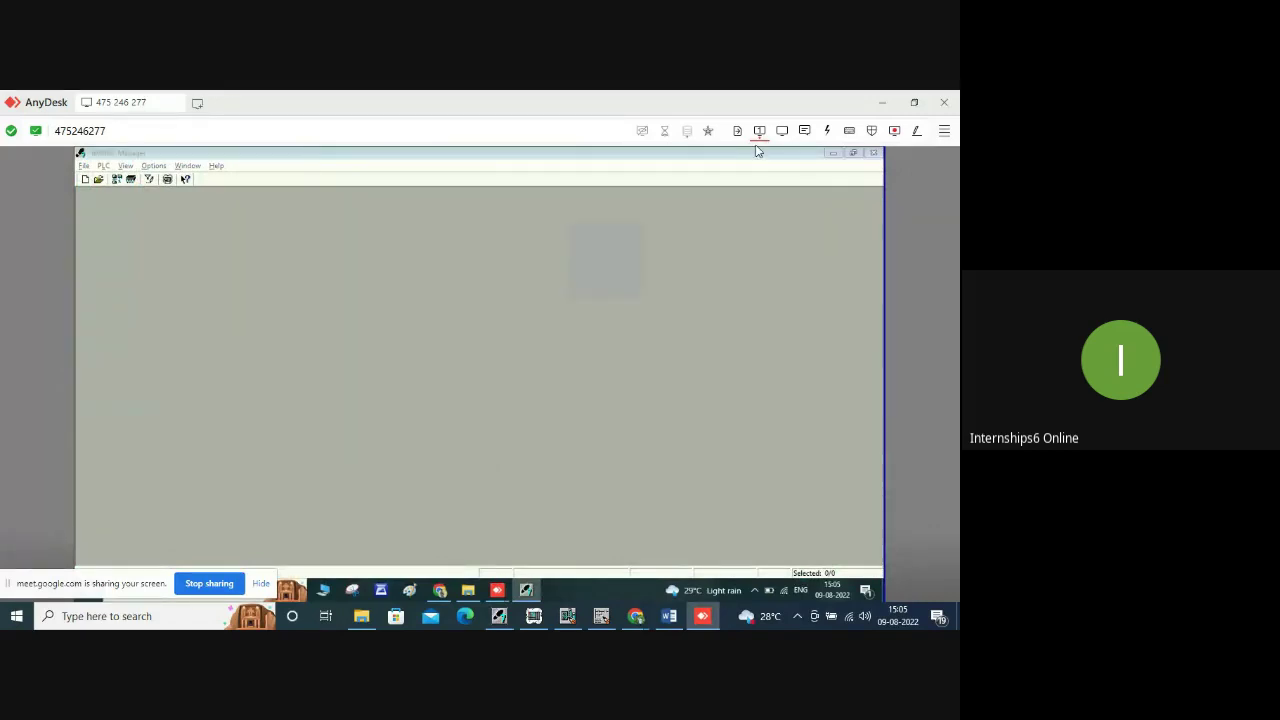
left_click(873, 155)
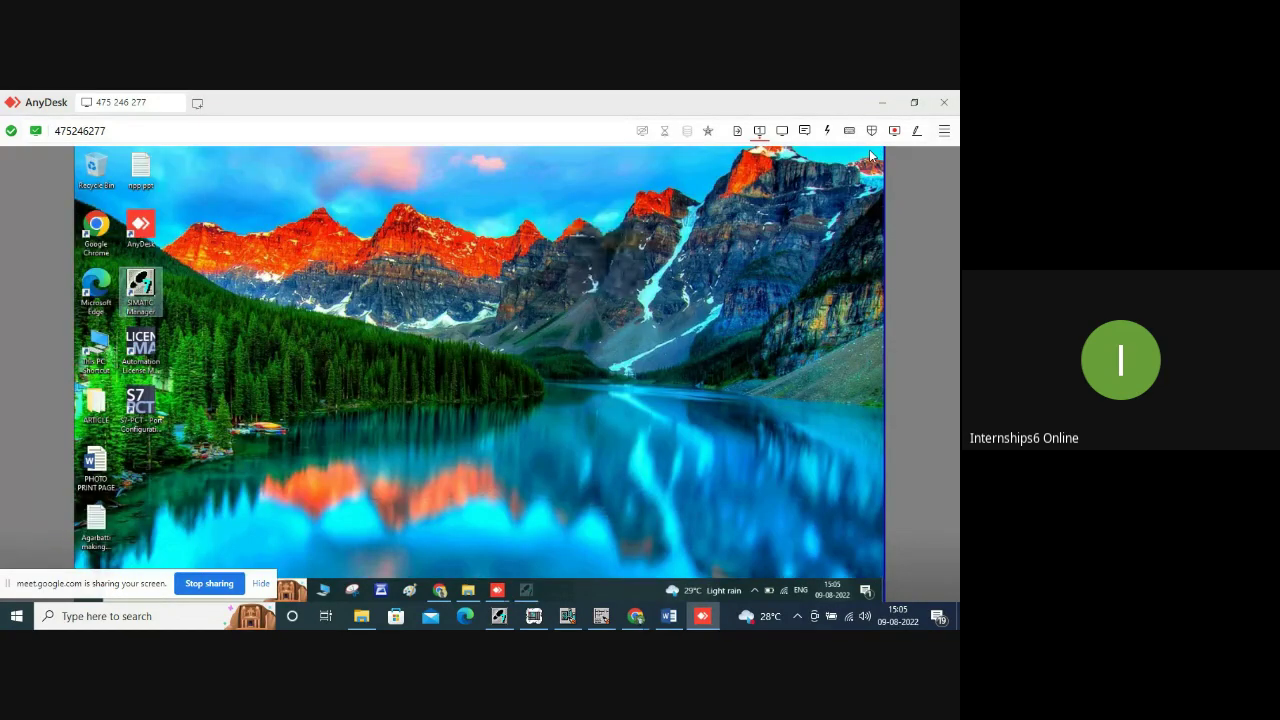
Delete the Automation License Manager and S7-PCT Port Configuration Tool desktop shortcuts.
left_click(140, 350)
right_click(140, 350)
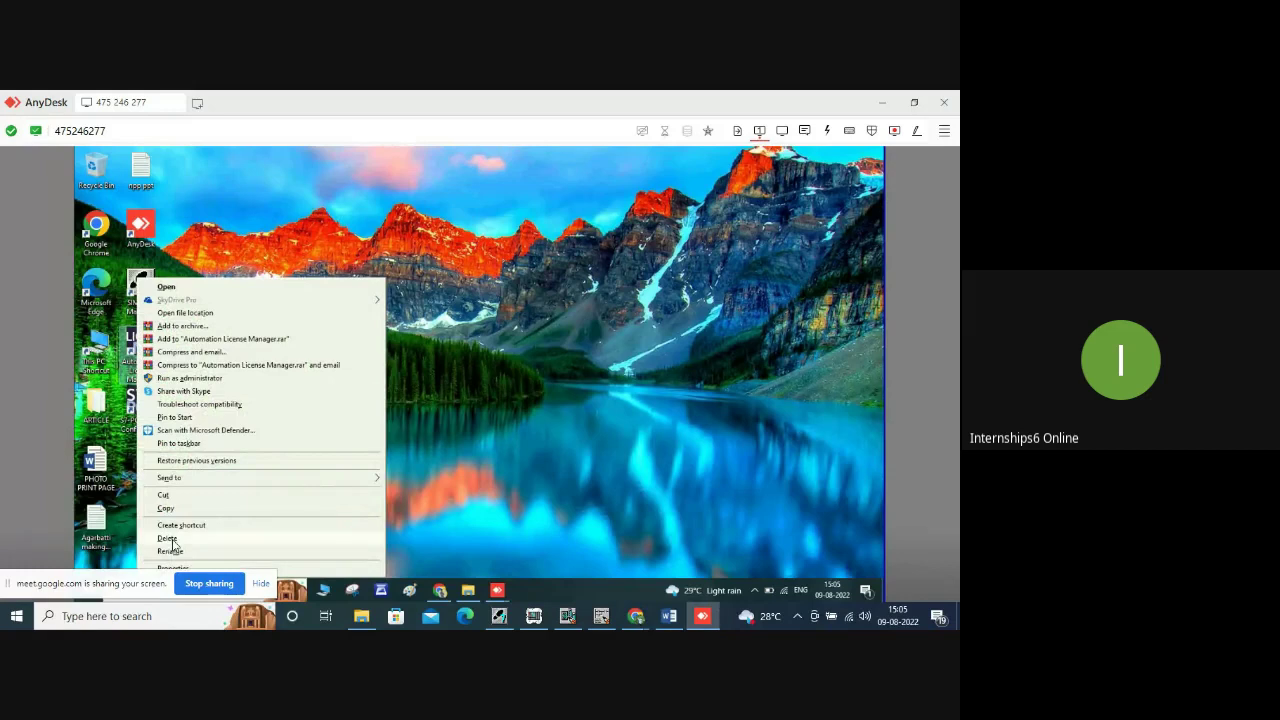
left_click(167, 539)
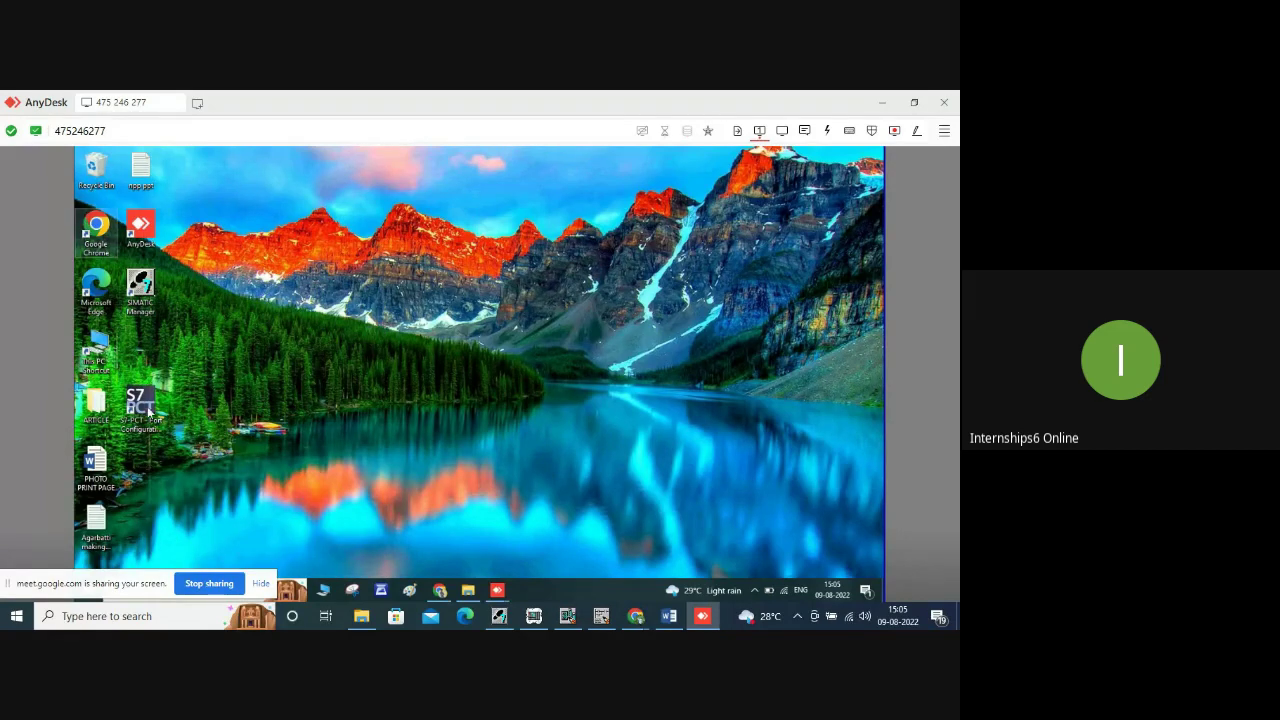
left_click(148, 410)
right_click(148, 410)
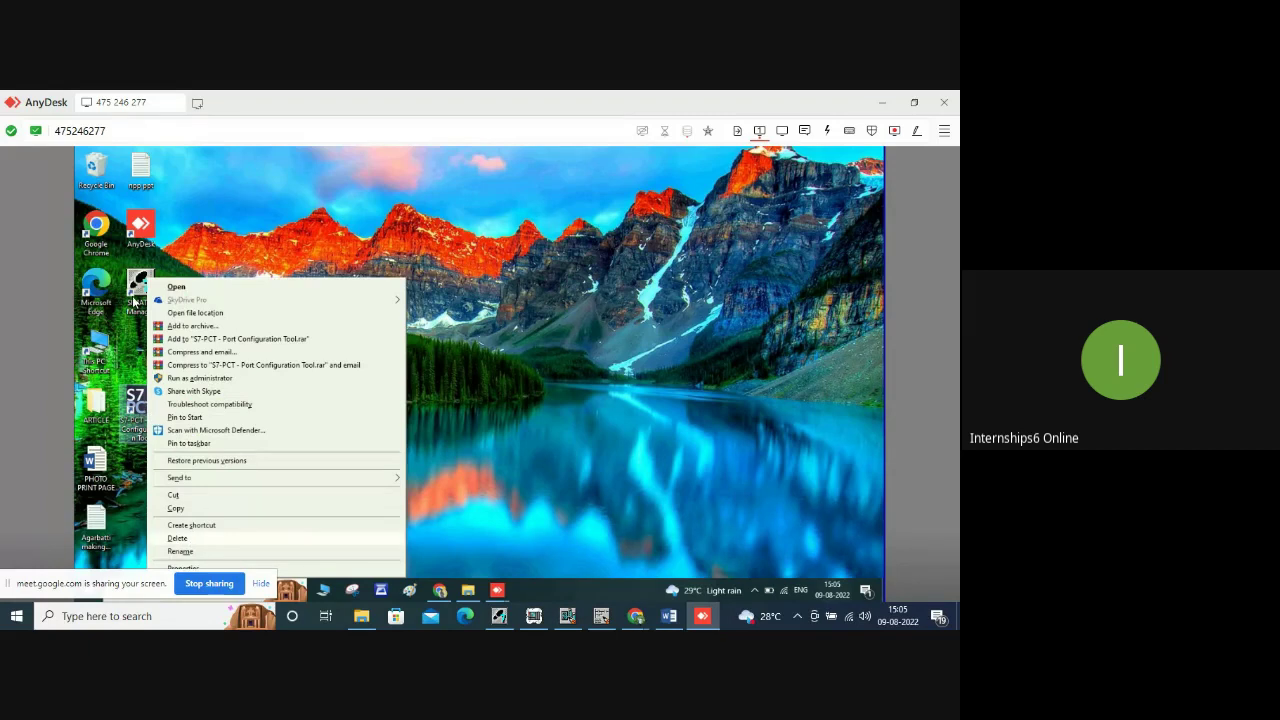
left_click(178, 539)
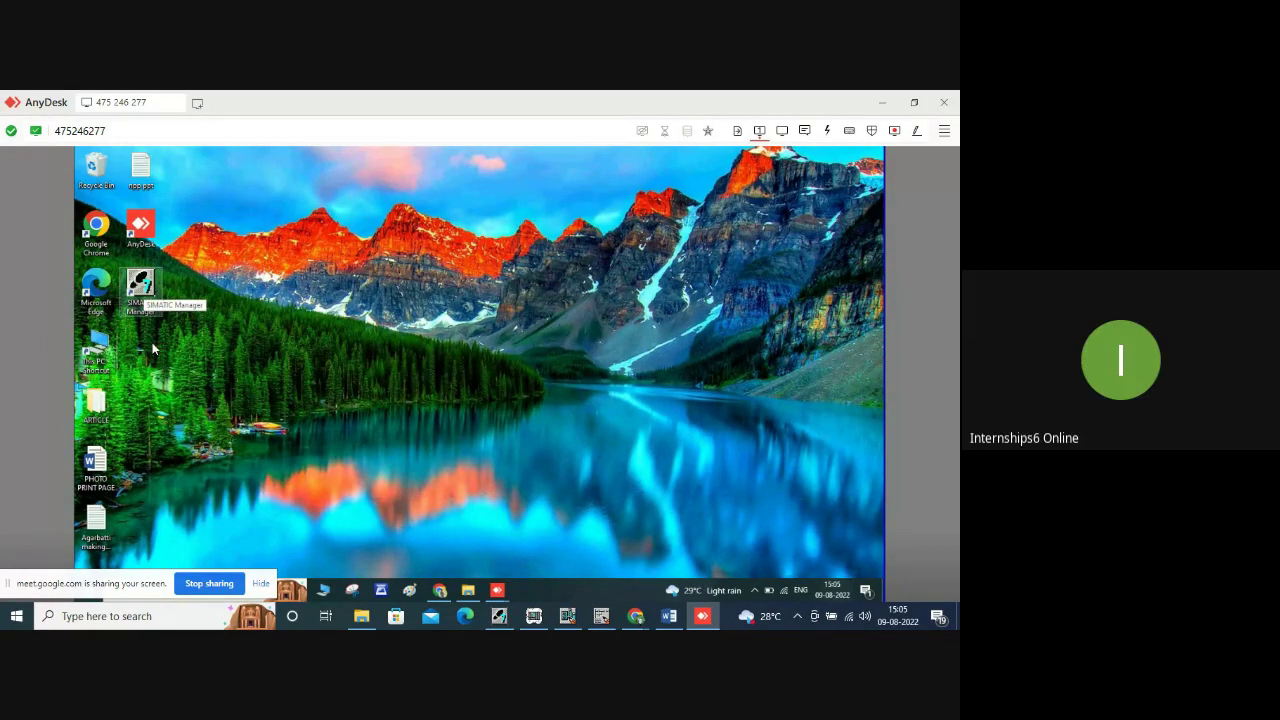
Open File Explorer and browse from Simatic_manager_5.5 into the SIMATIC_S7_PLCSIM_V5.4_SP4 installer folder.
left_click(468, 592)
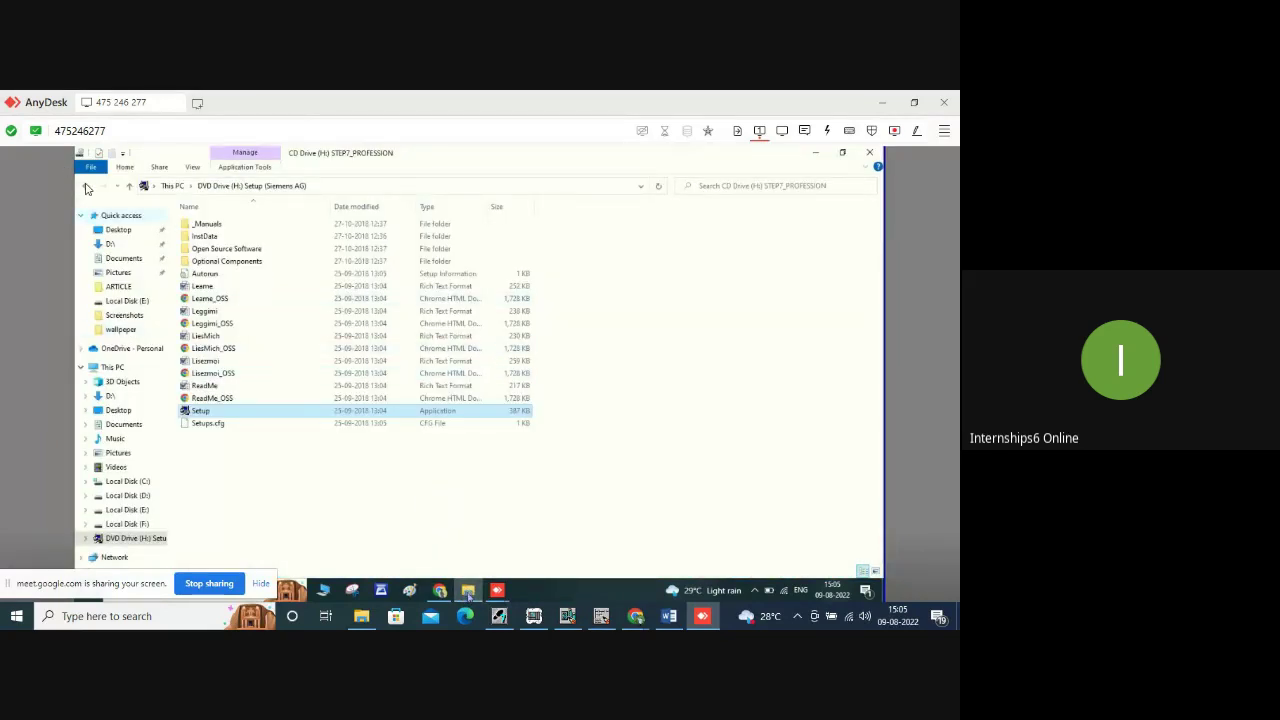
left_click(87, 187)
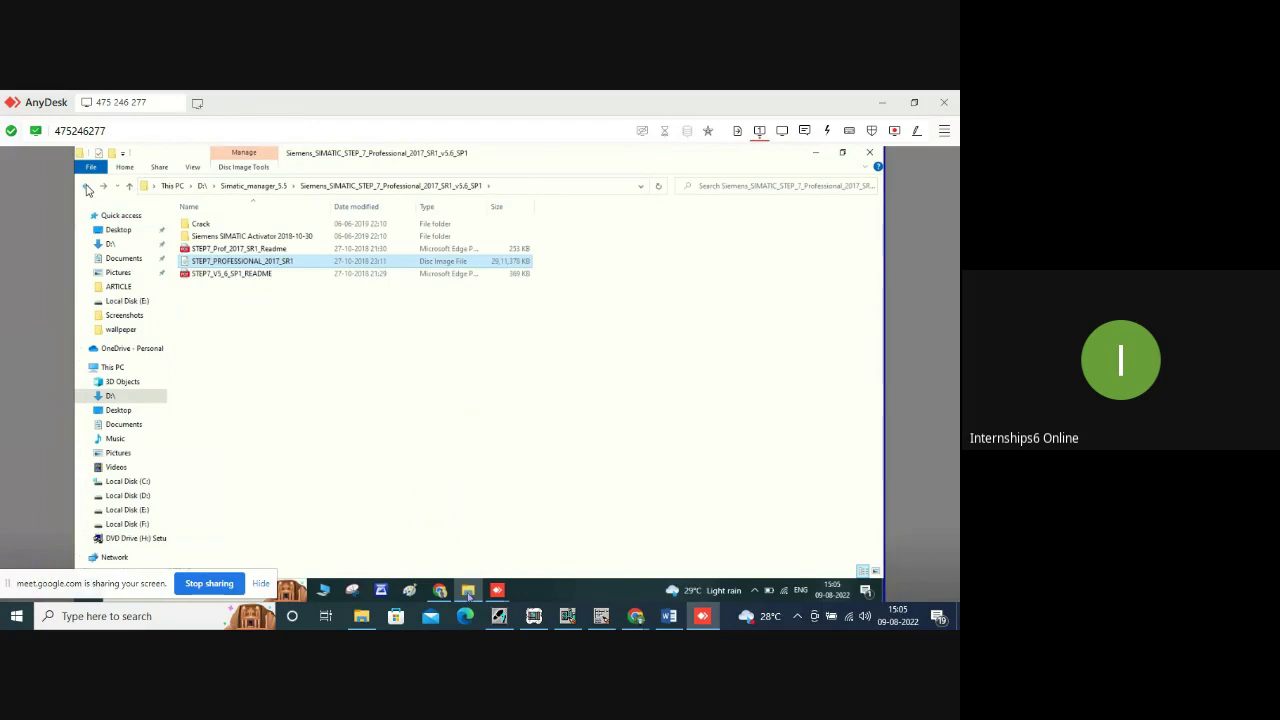
left_click(87, 187)
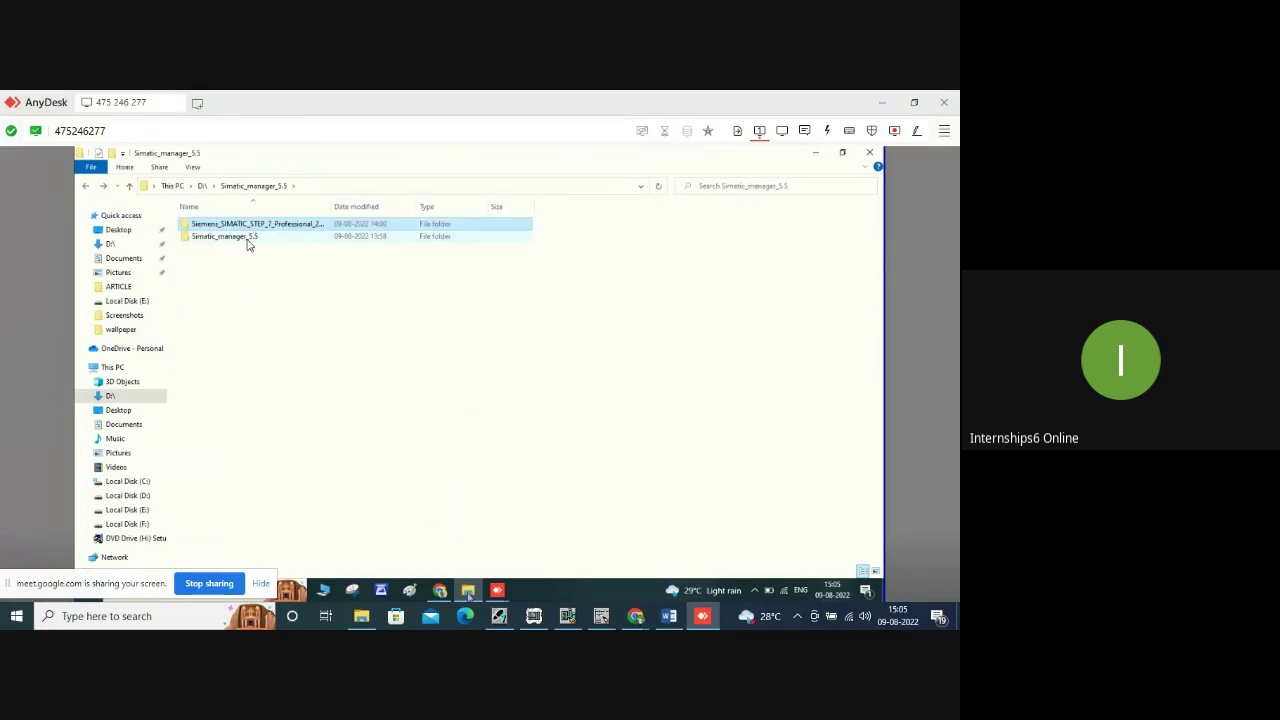
double_click(247, 238)
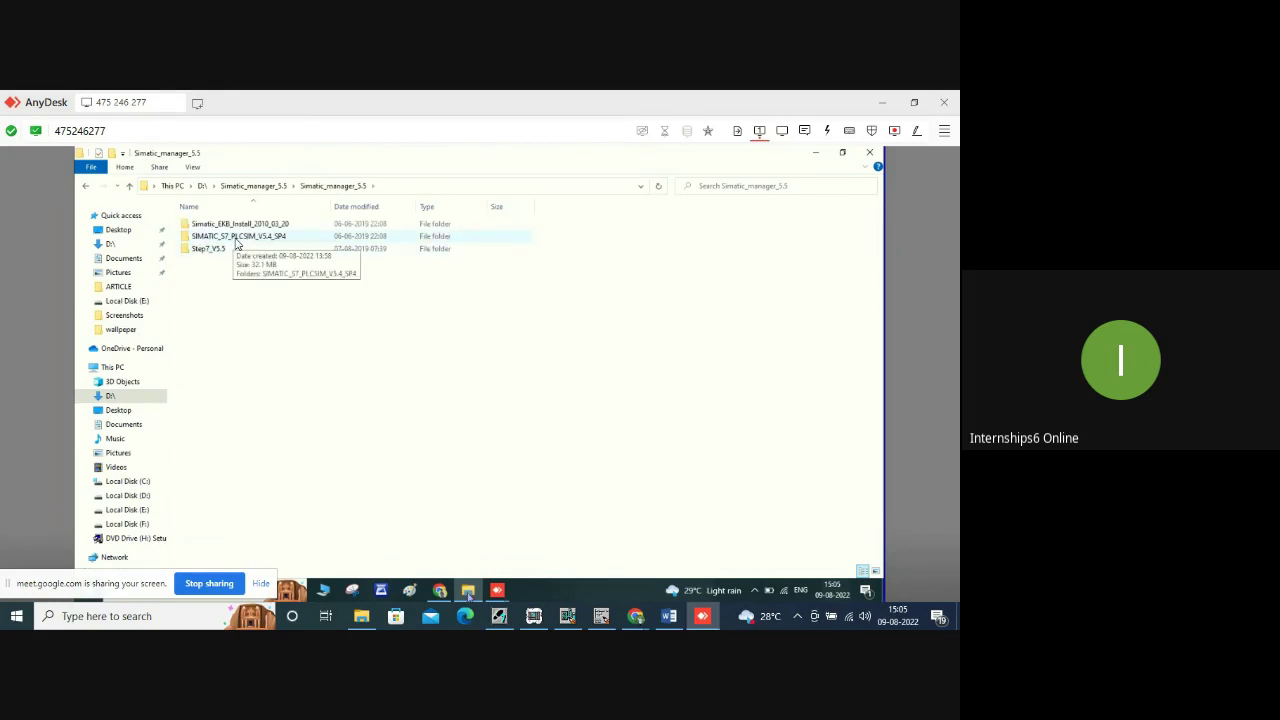
double_click(237, 238)
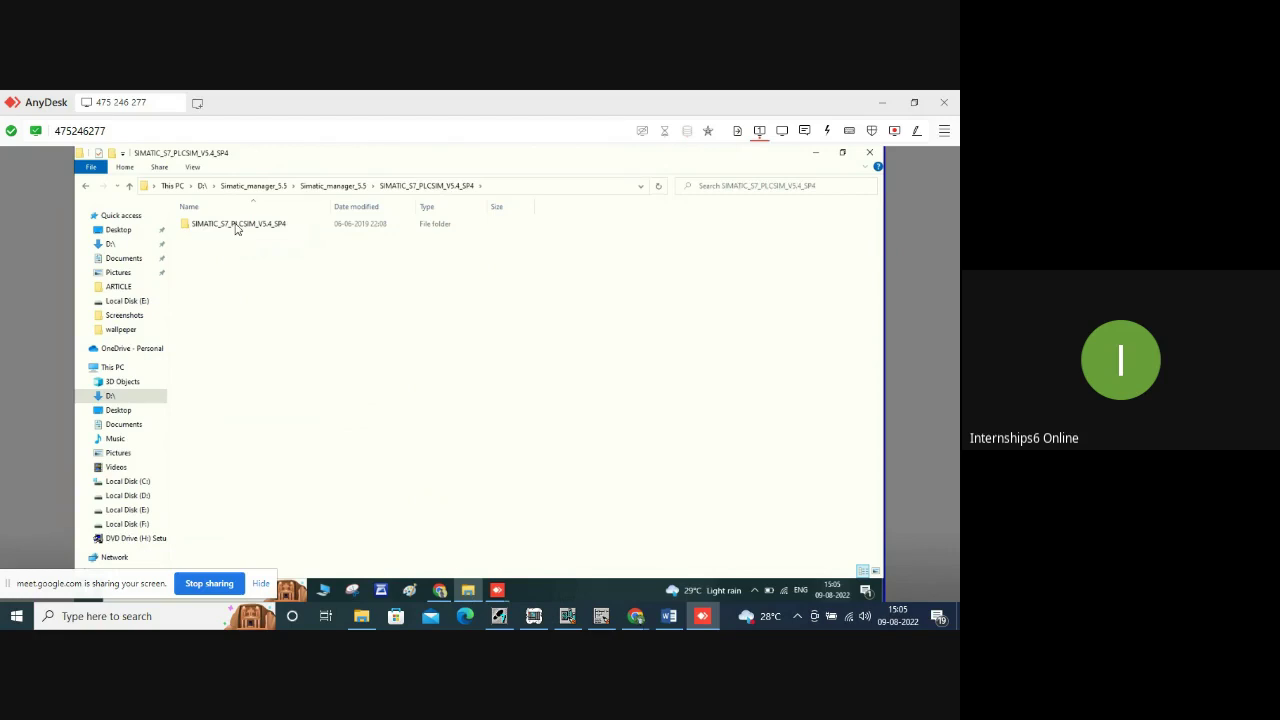
double_click(235, 227)
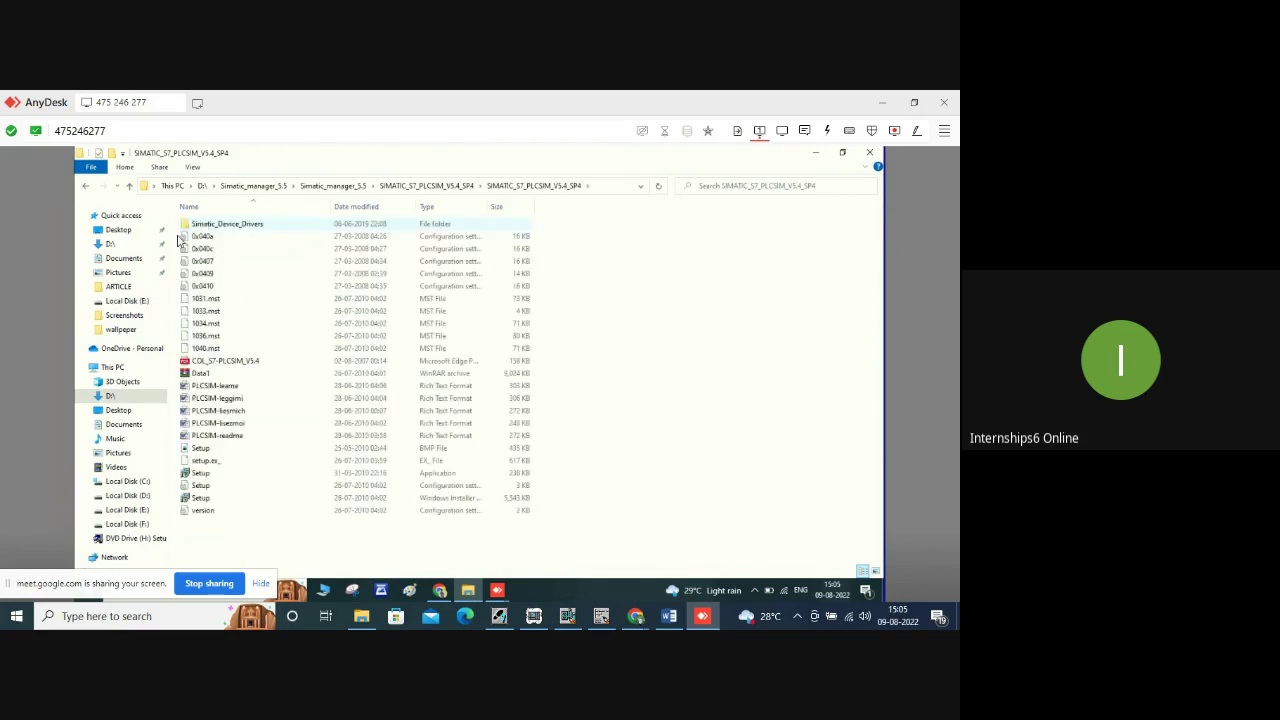
Go back and open the inner Simatic_EKB_Install_2010_03_20 folder, dismissing the virus alert.
left_click(87, 189)
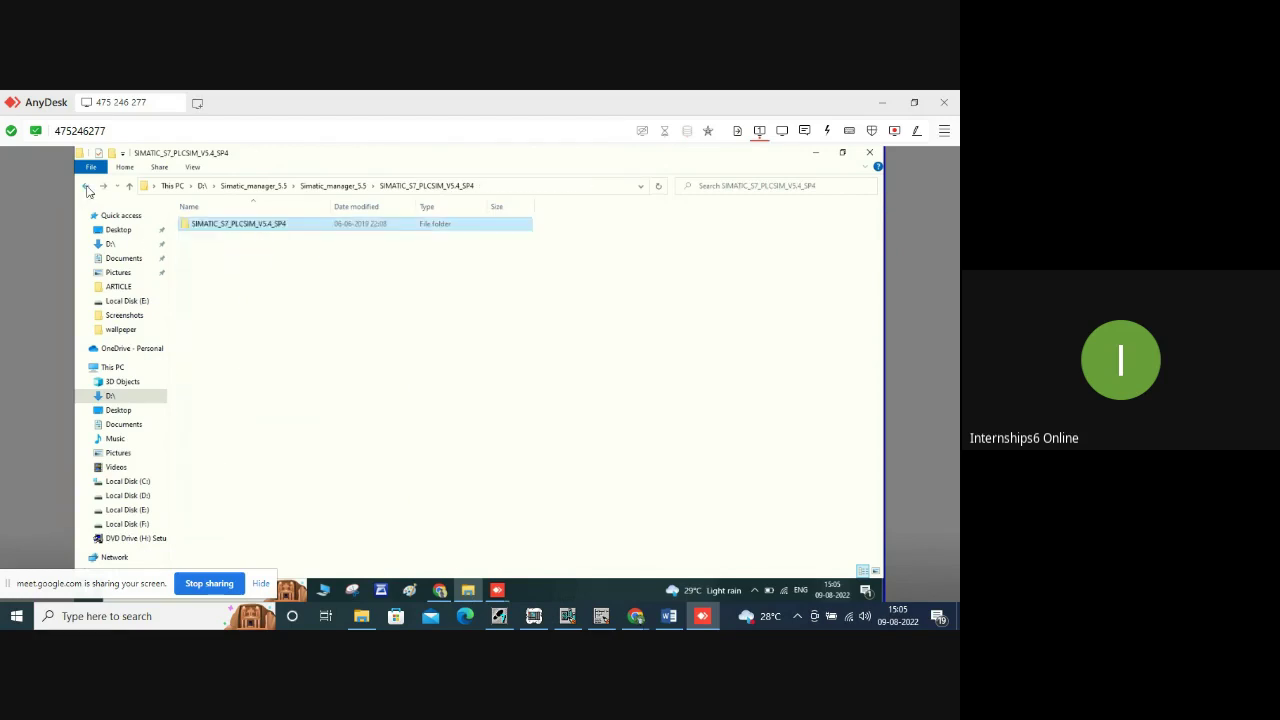
left_click(87, 189)
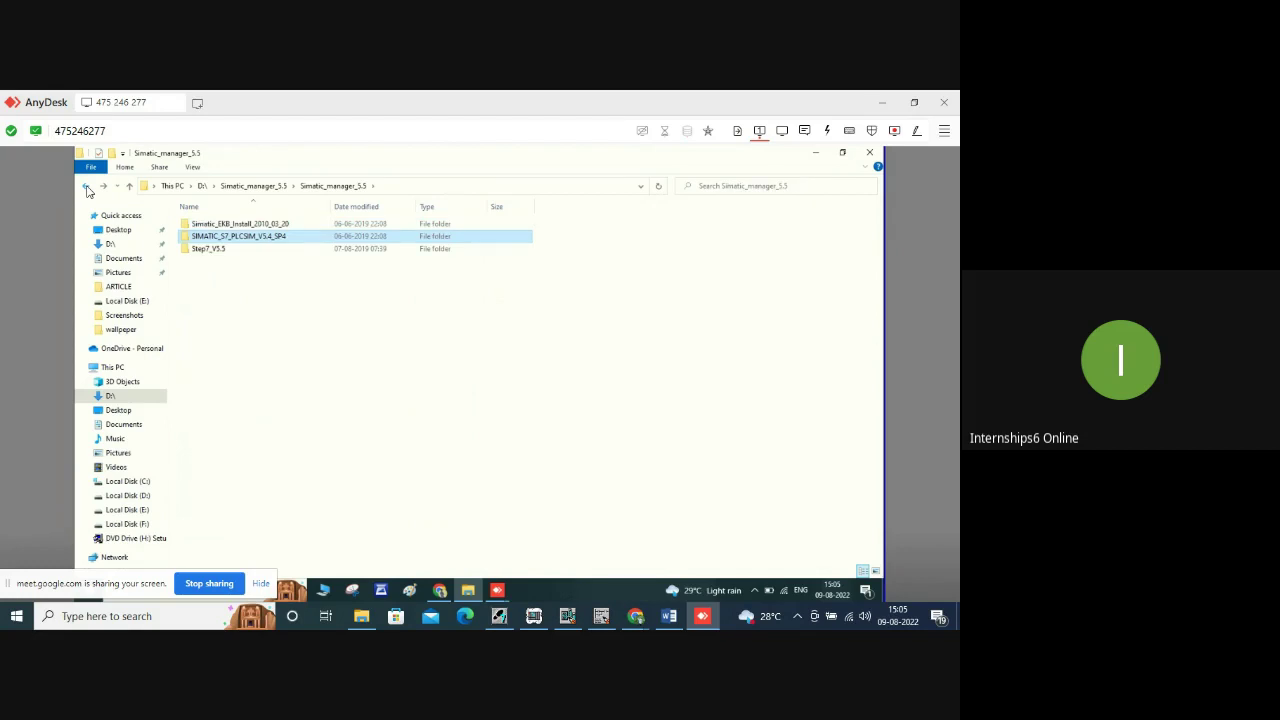
double_click(224, 224)
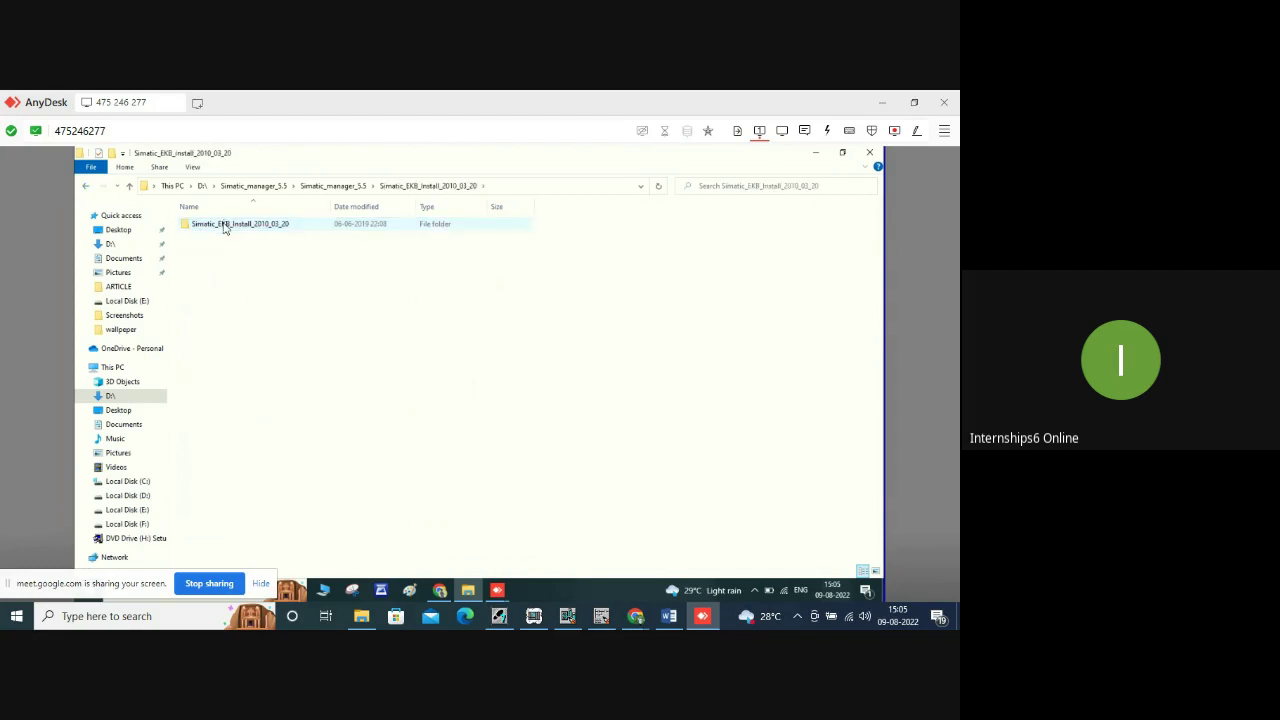
double_click(224, 225)
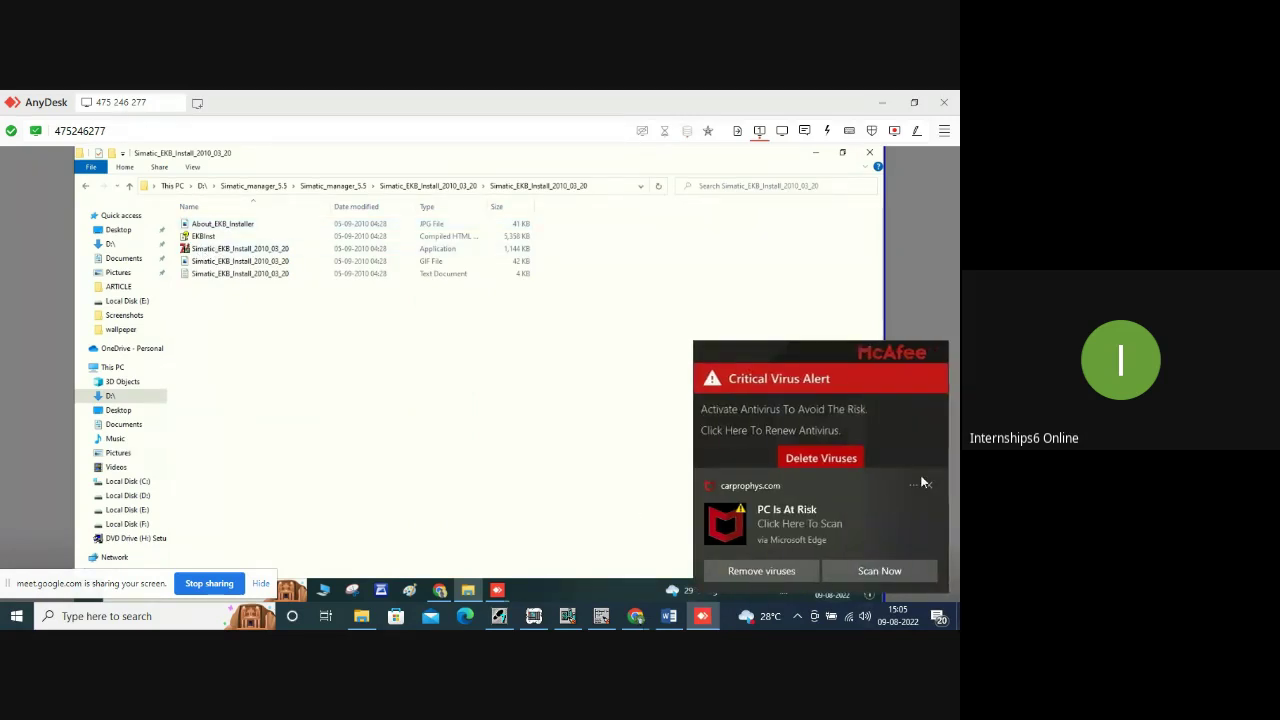
left_click(927, 487)
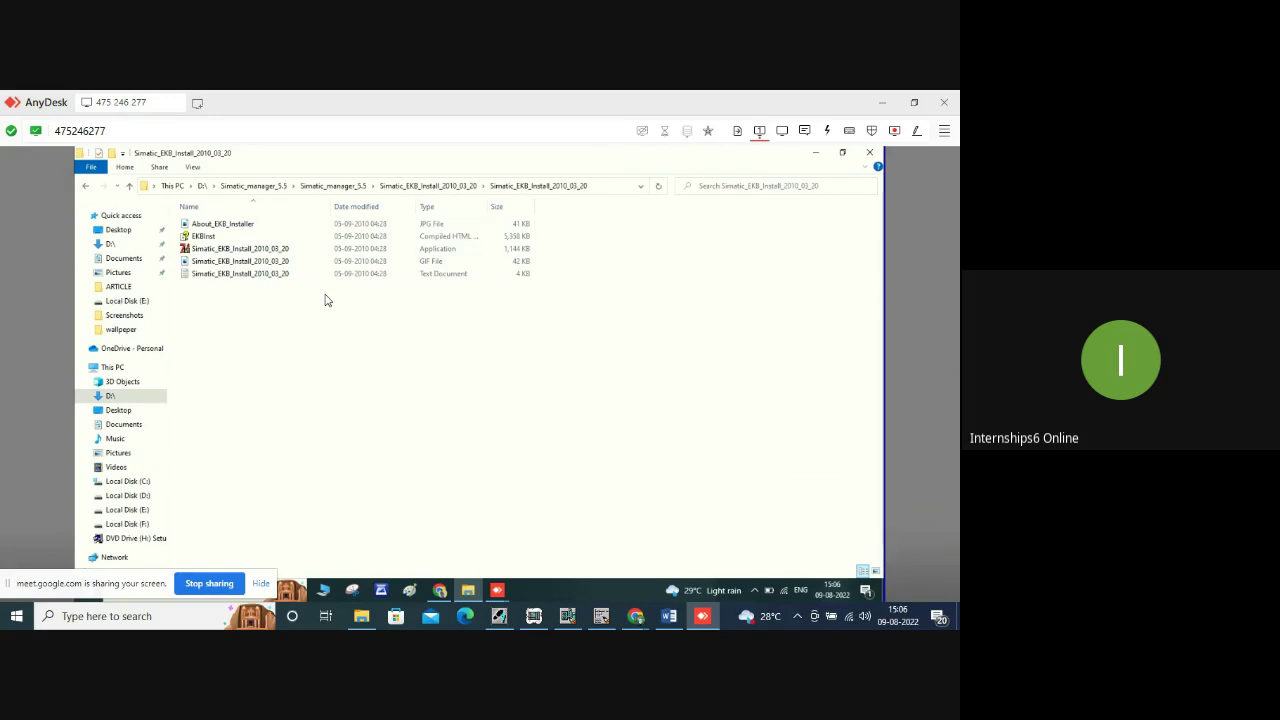
Dismiss the Simatic_EKB_Install context menu and go back four folder levels to D:\.
left_click(236, 251)
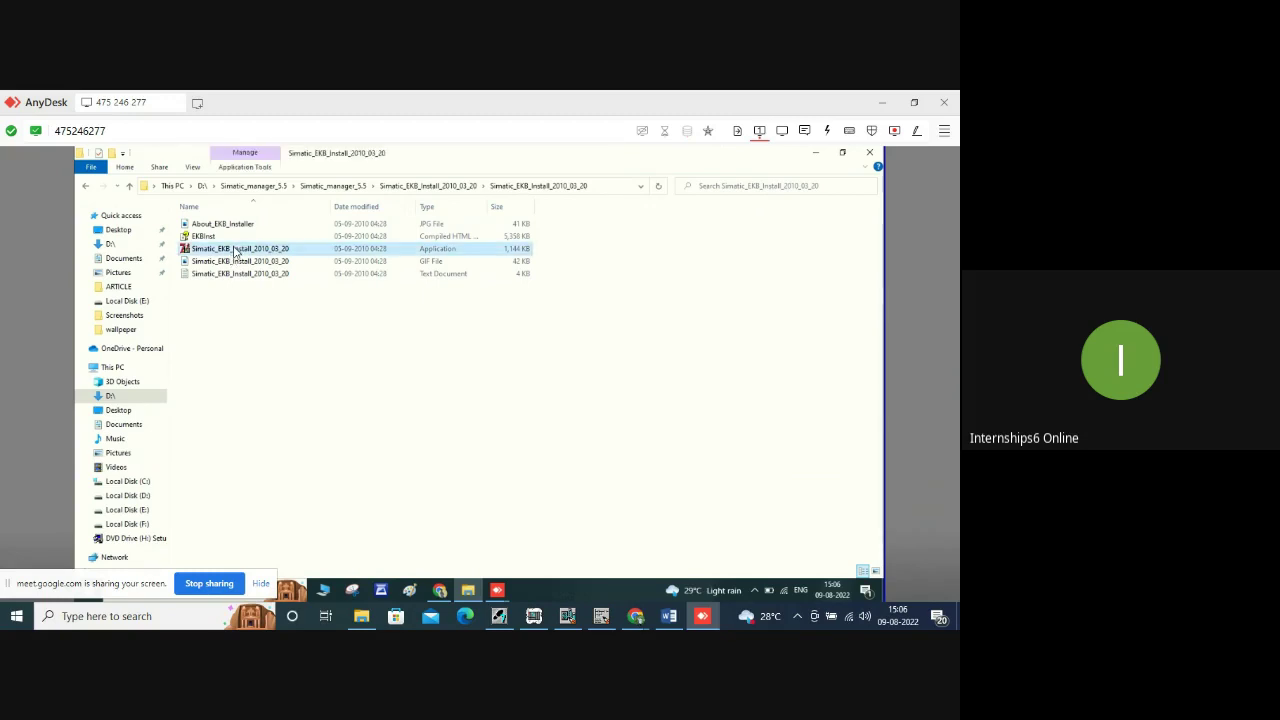
right_click(237, 250)
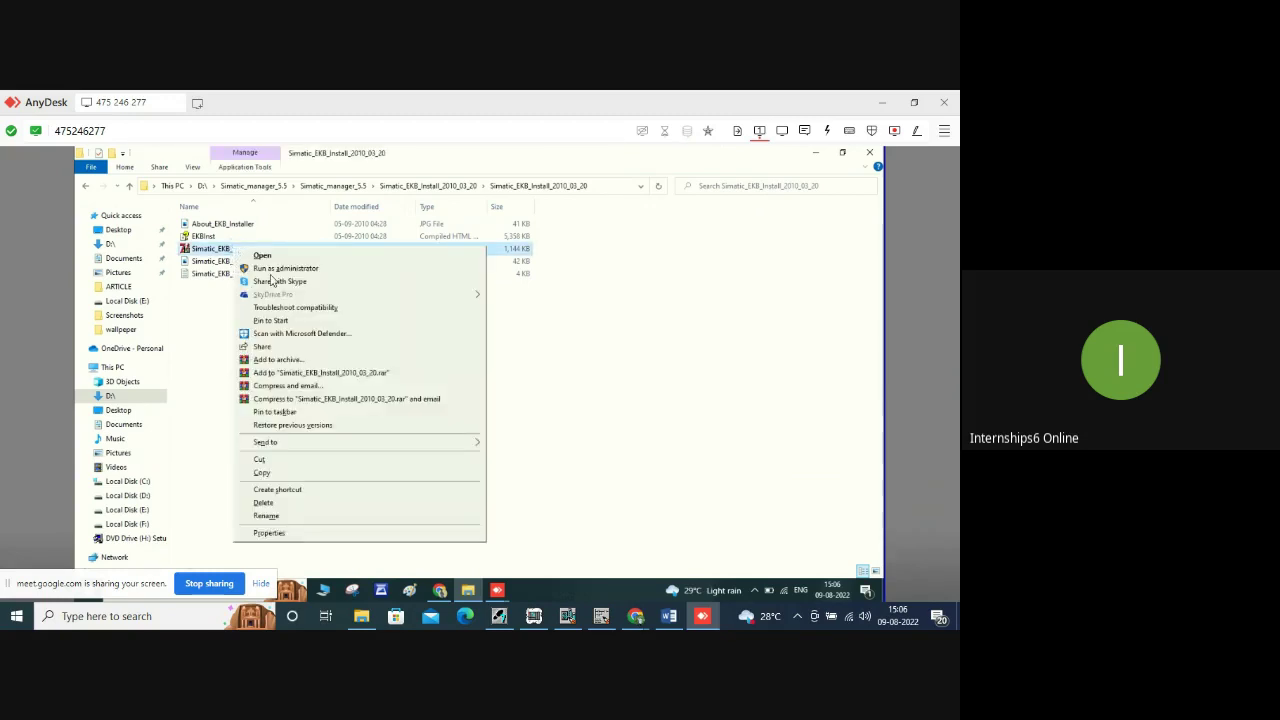
left_click(98, 182)
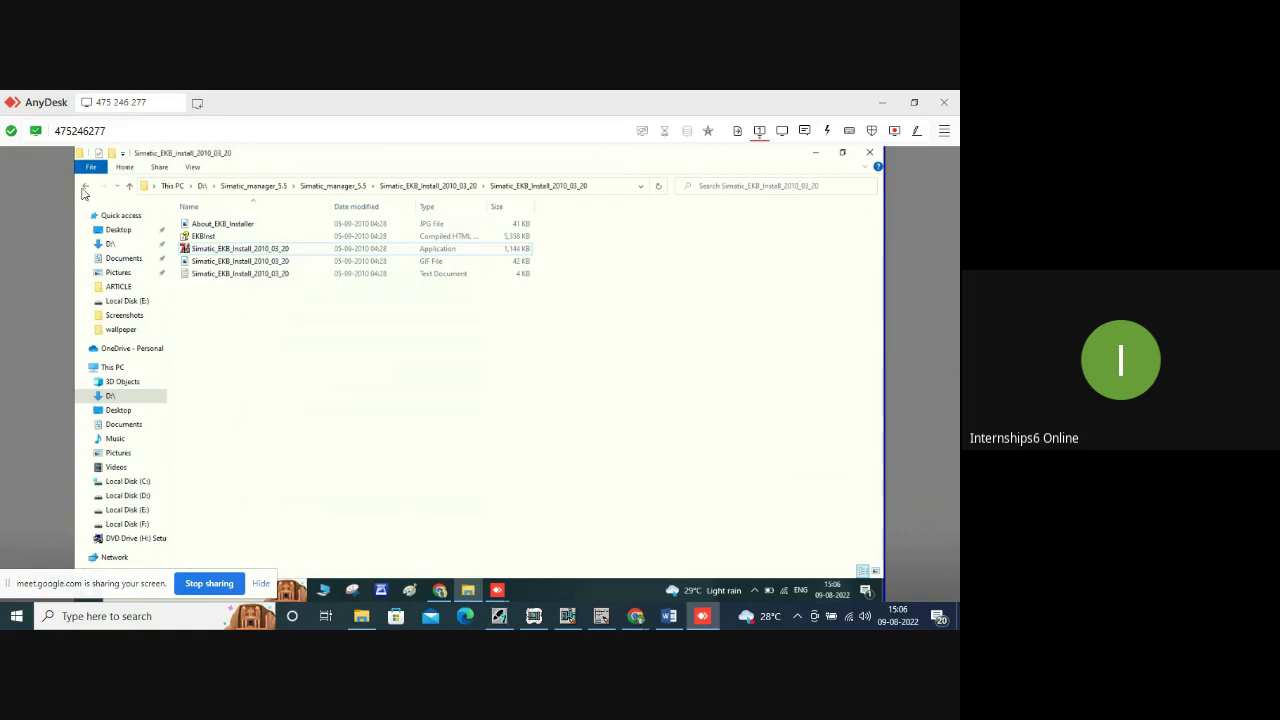
left_click(86, 191)
left_click(86, 191)
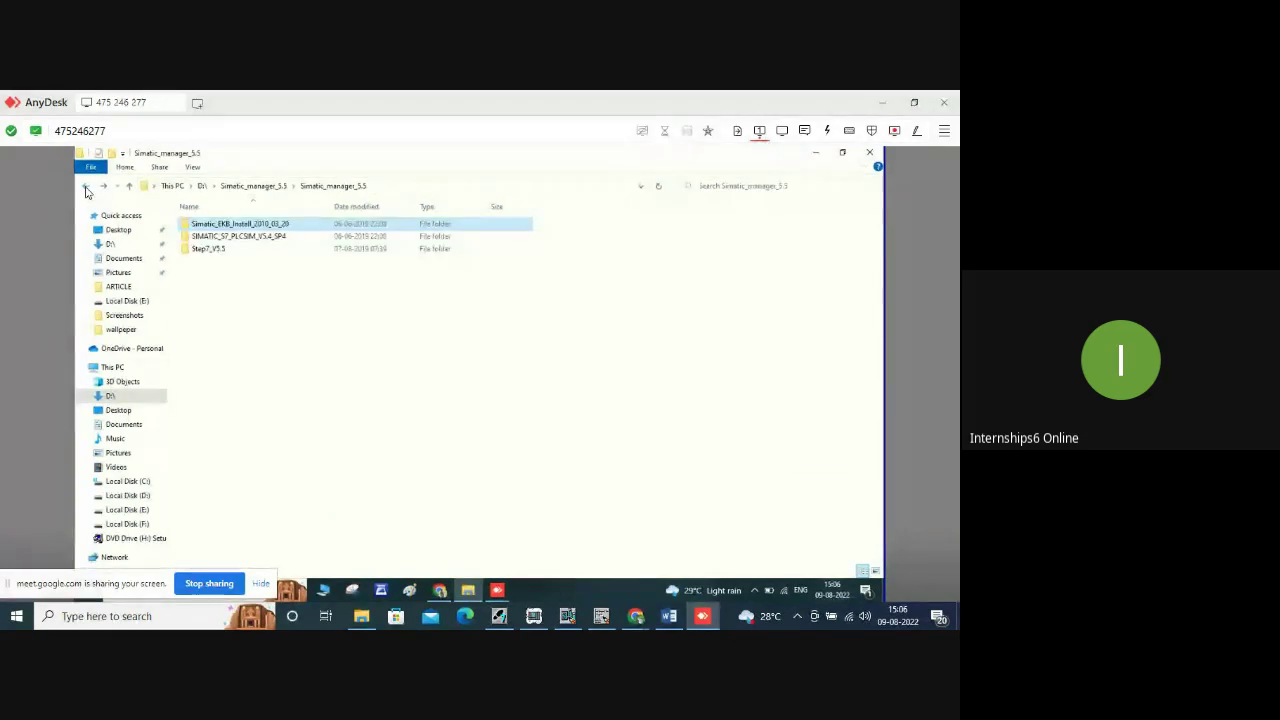
left_click(86, 191)
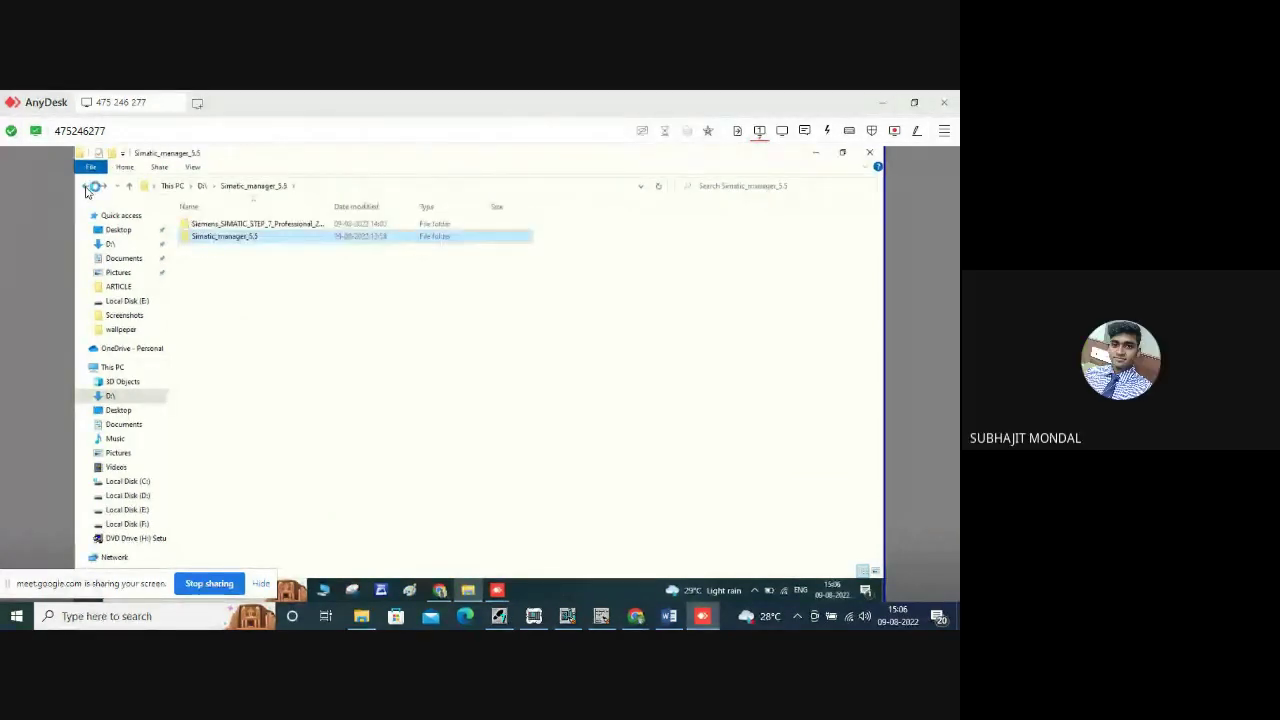
left_click(86, 191)
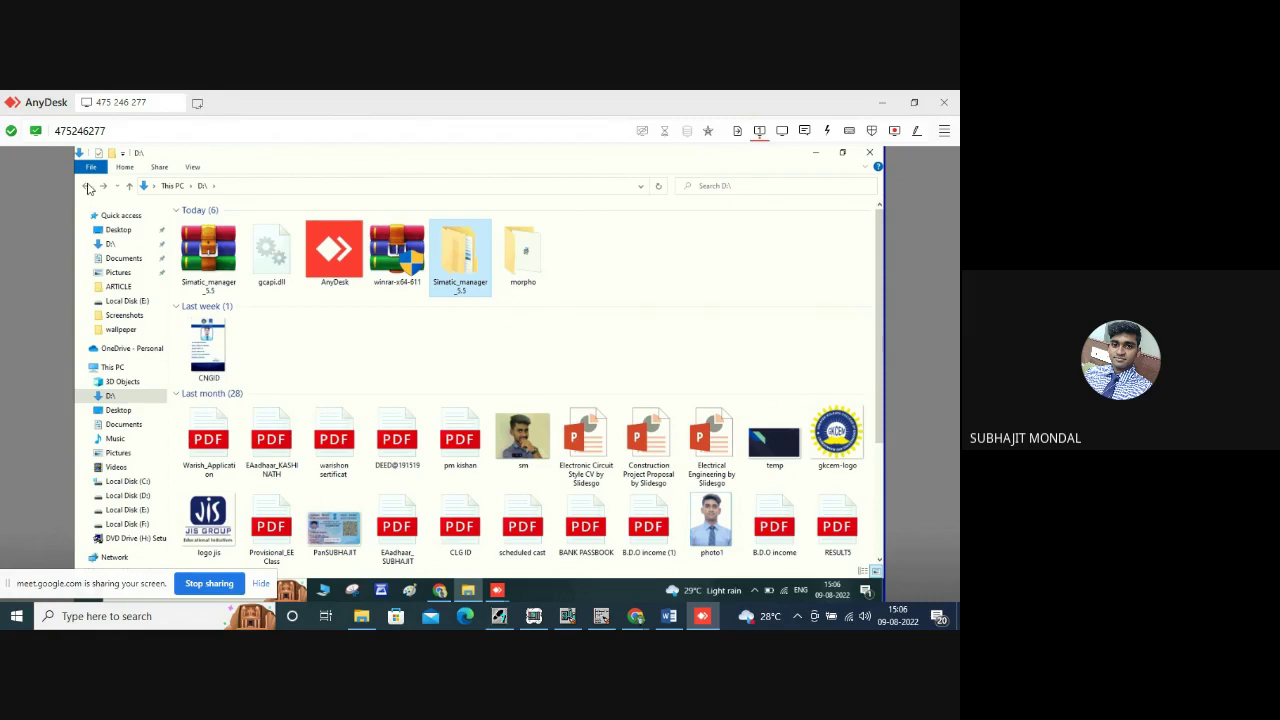
Check Simatic_manager_5.5's Properties, peek inside the folder, then close Explorer and the Properties dialog.
right_click(459, 270)
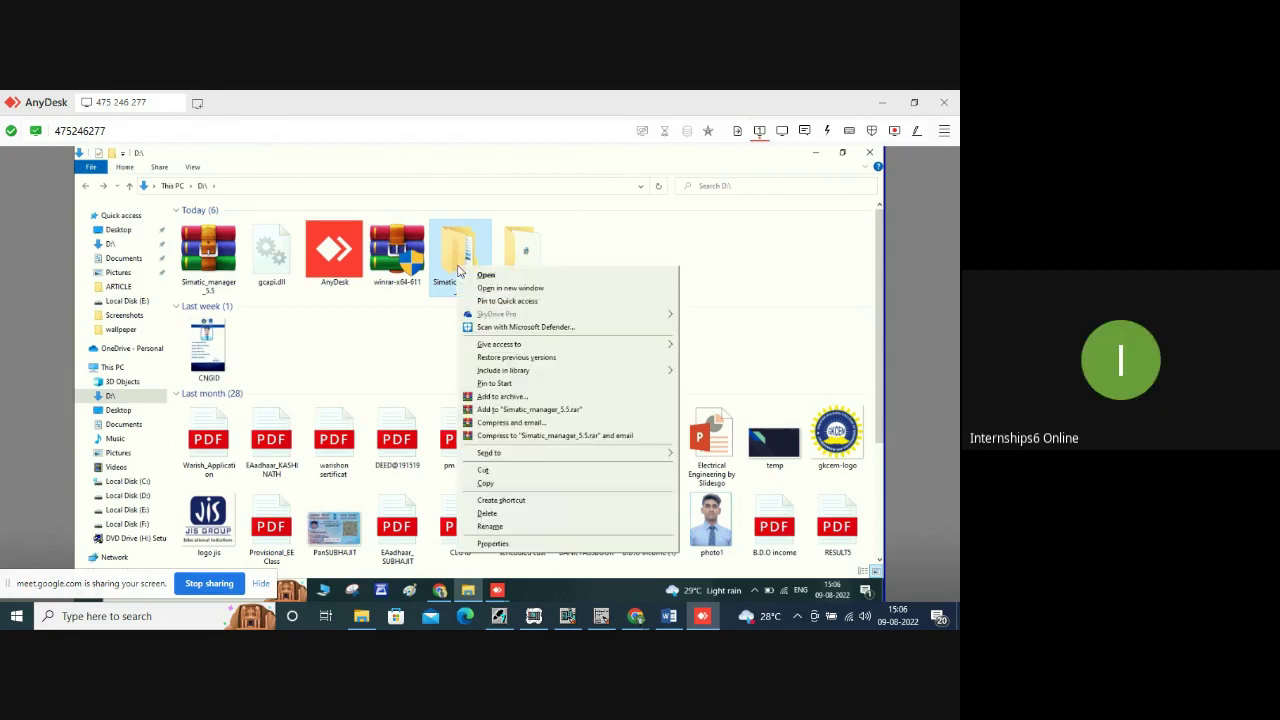
left_click(493, 545)
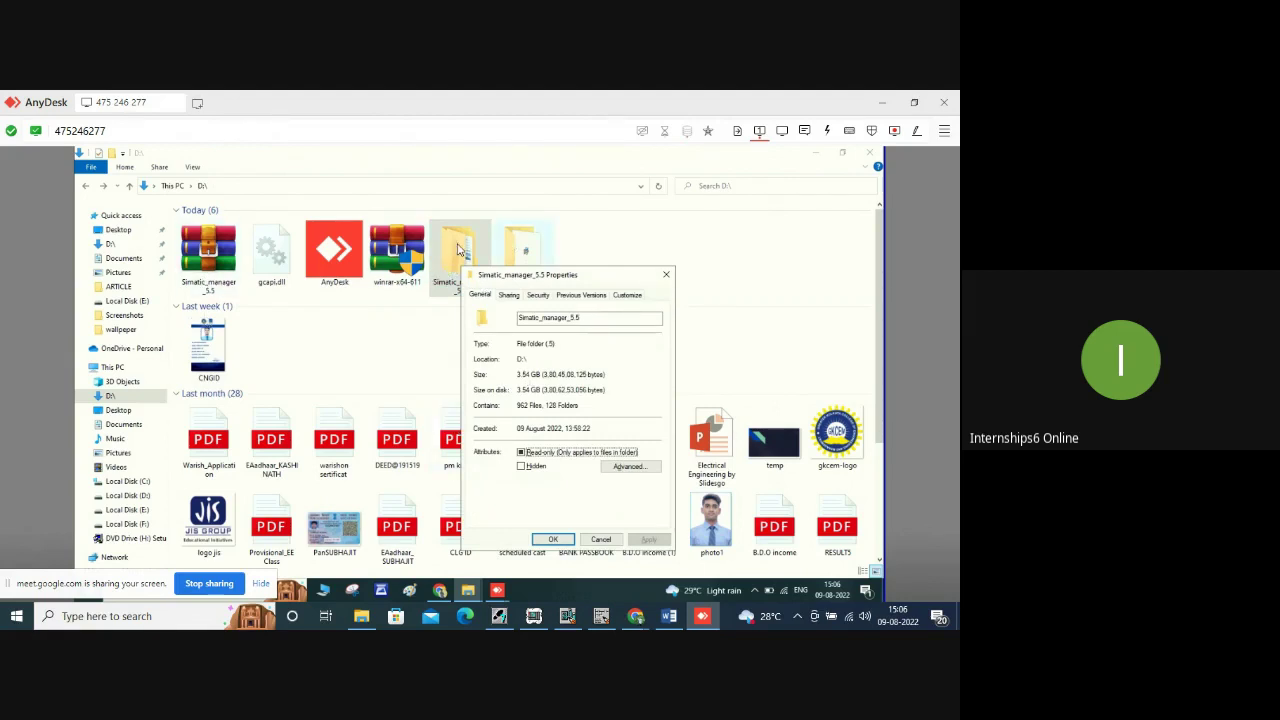
left_click(459, 250)
double_click(459, 250)
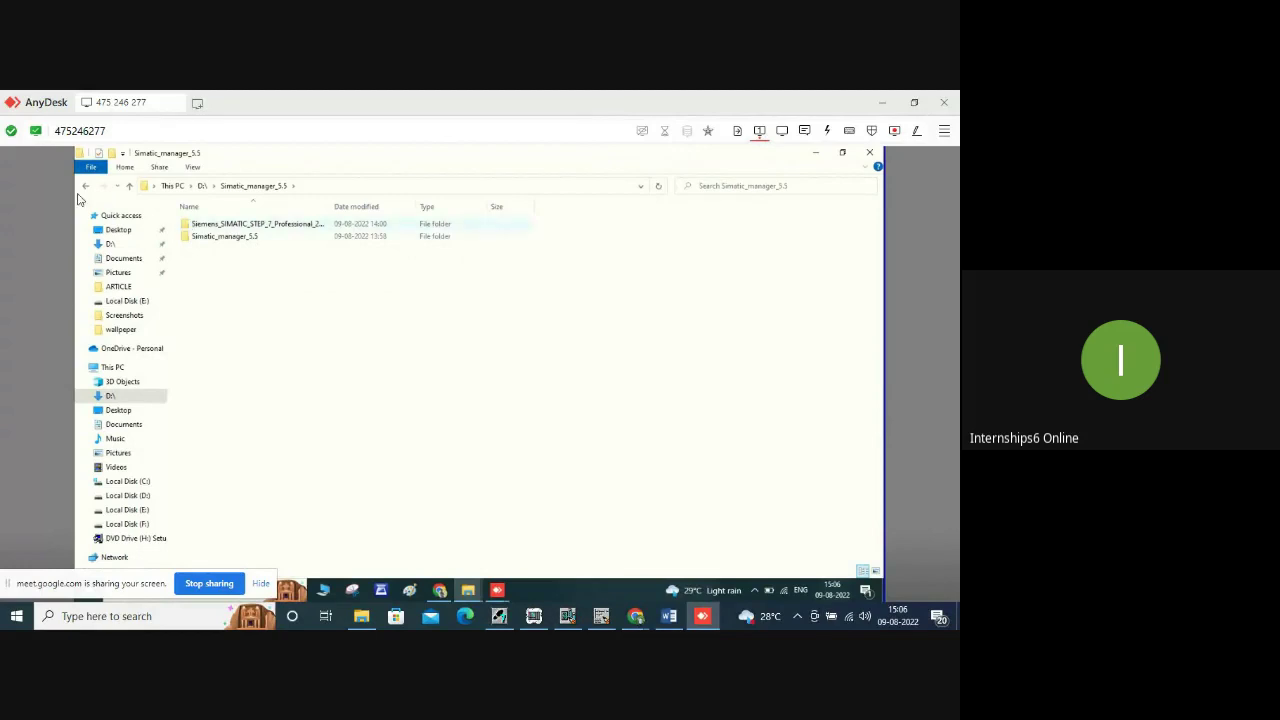
left_click(86, 188)
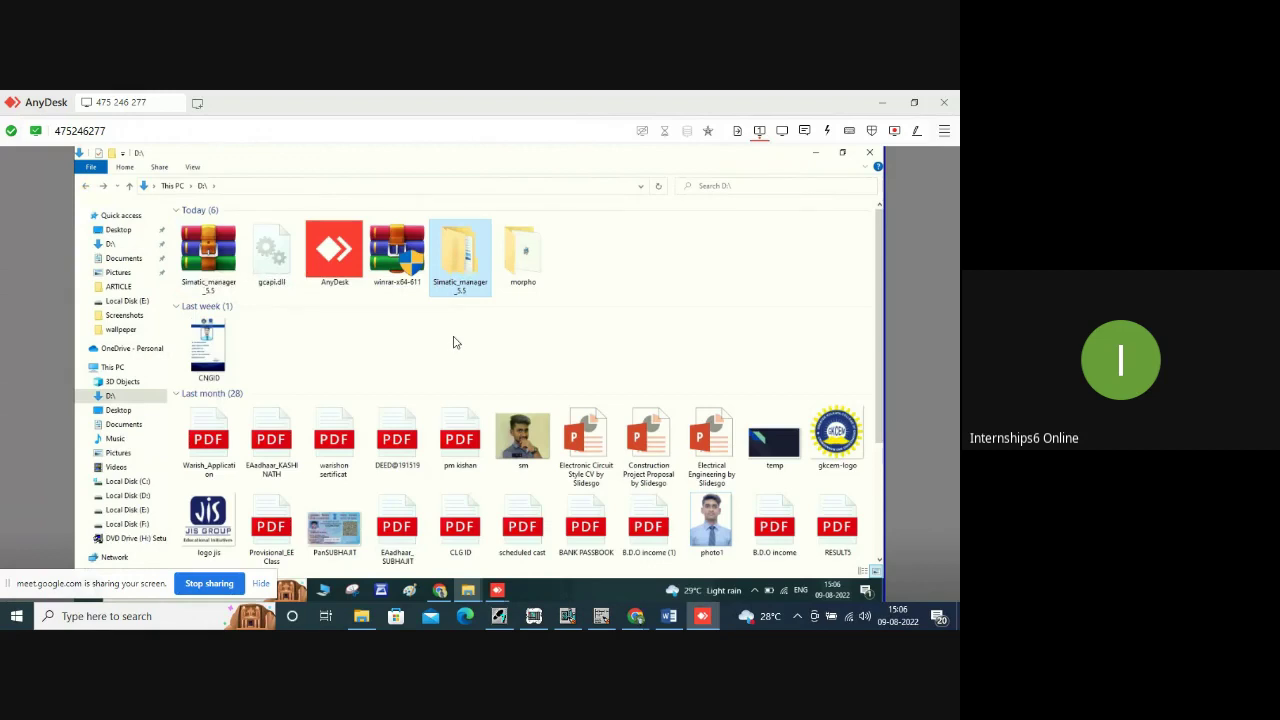
left_click(871, 156)
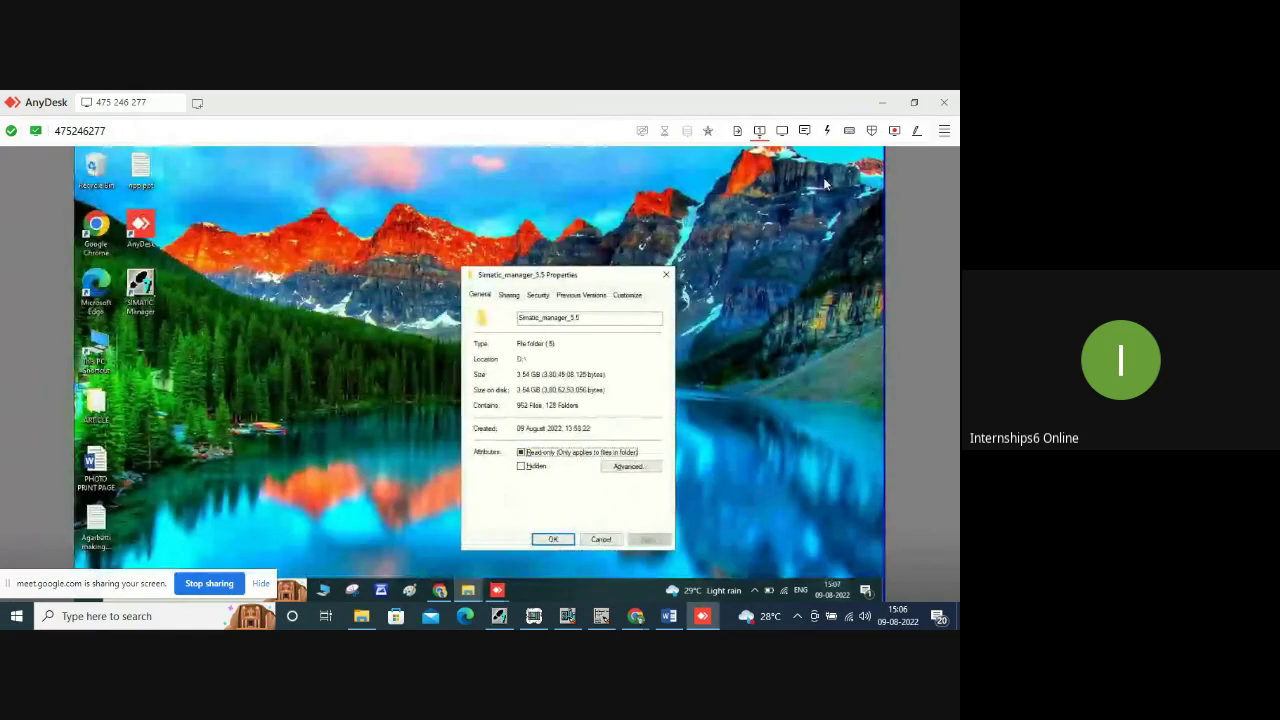
left_click(667, 275)
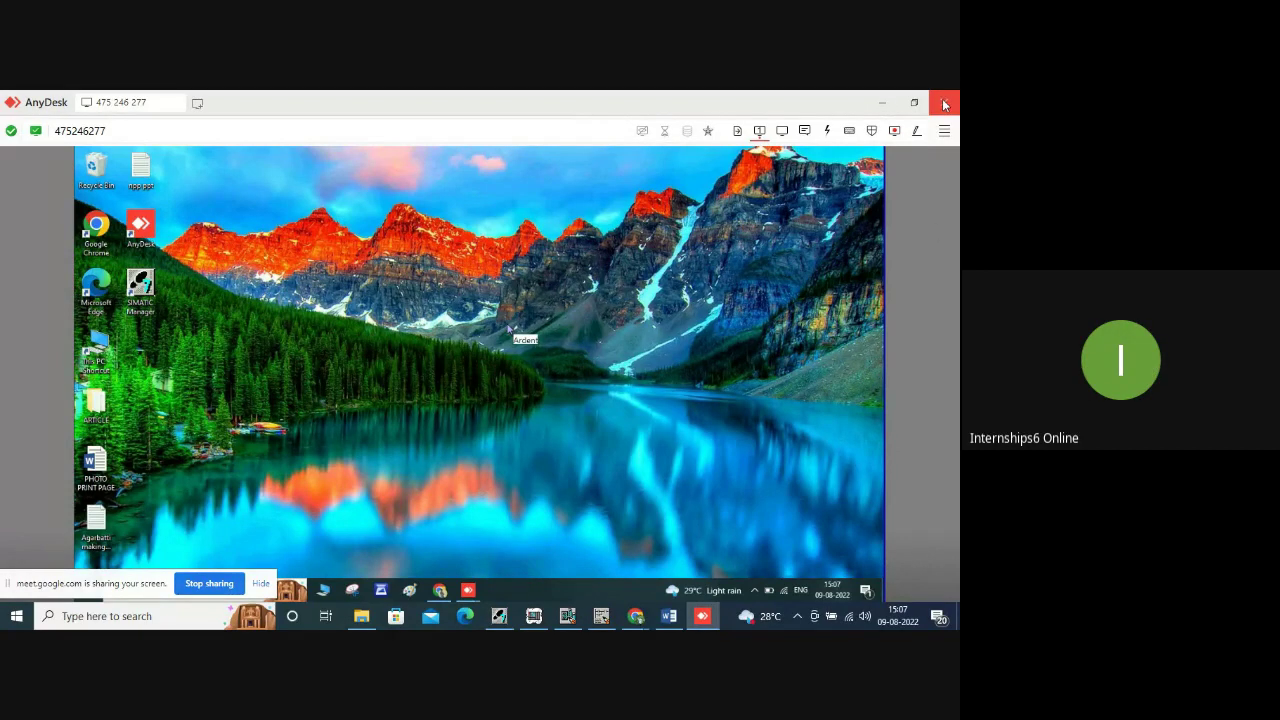
Return to the Meet window from Chrome and scroll through the 29 participants in People.
left_click(636, 616)
left_click(521, 556)
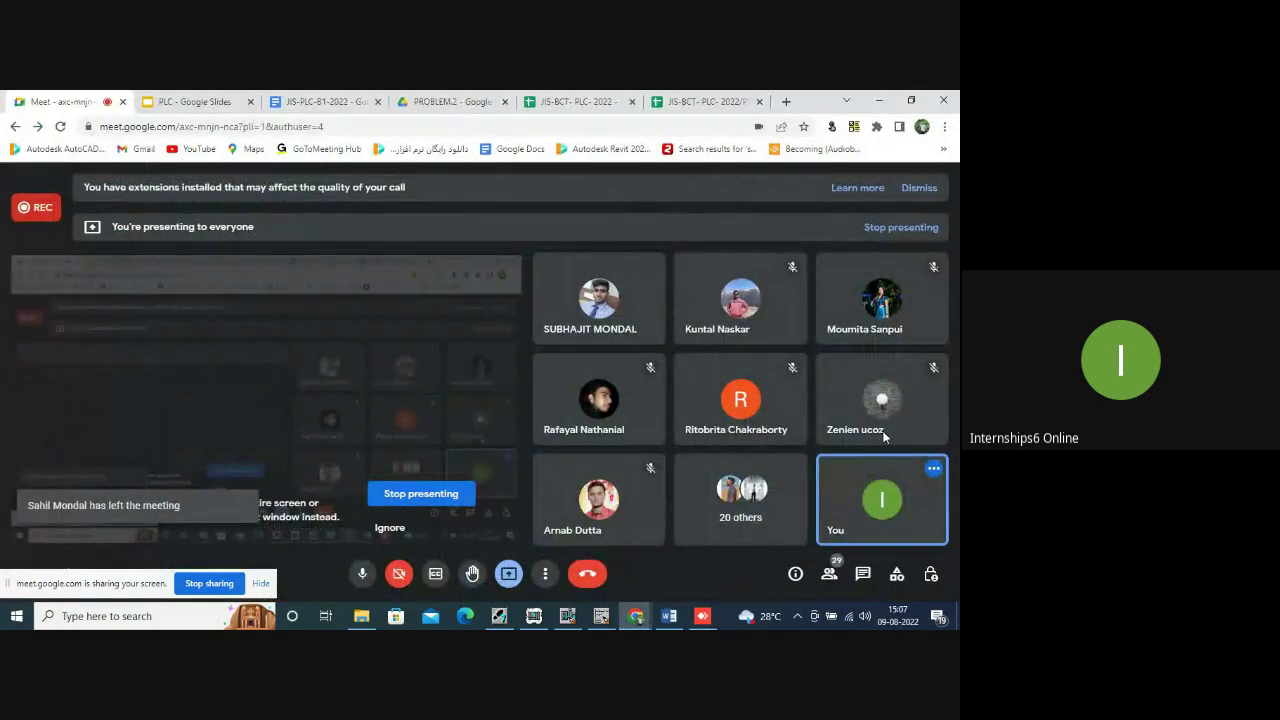
left_click(829, 574)
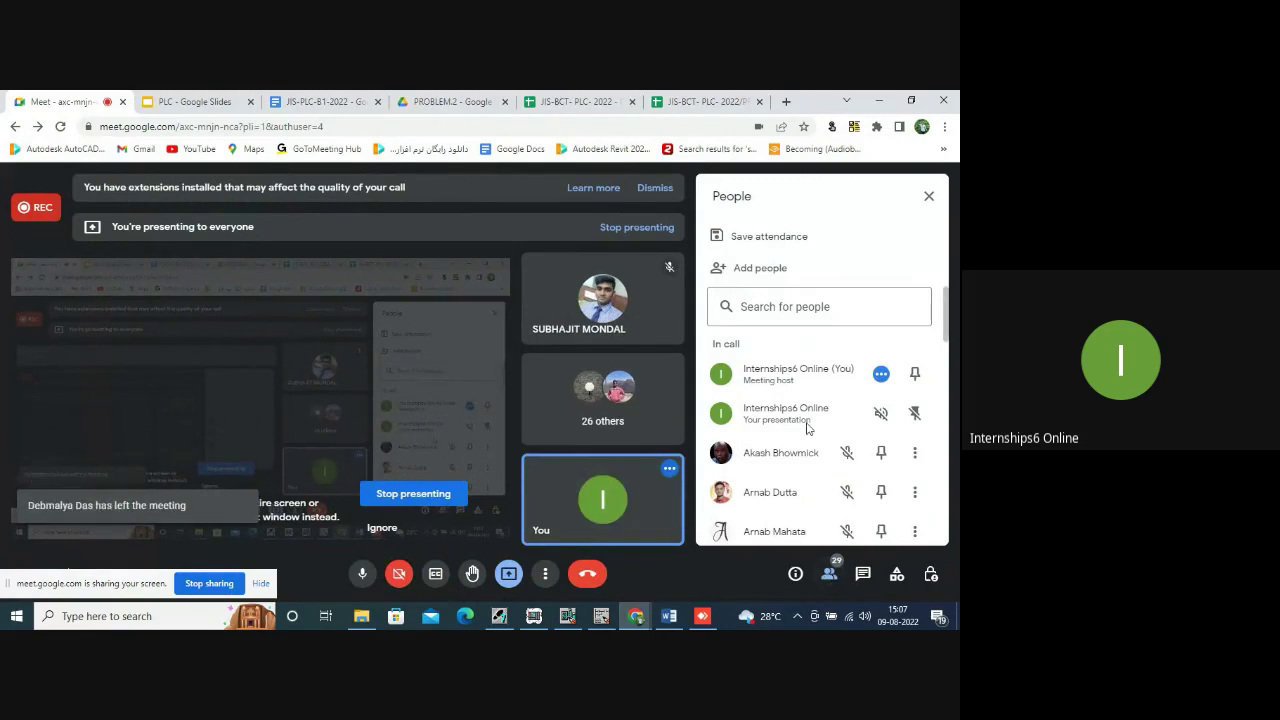
scroll(808, 425, "down", 5)
scroll(808, 428, "down", 5)
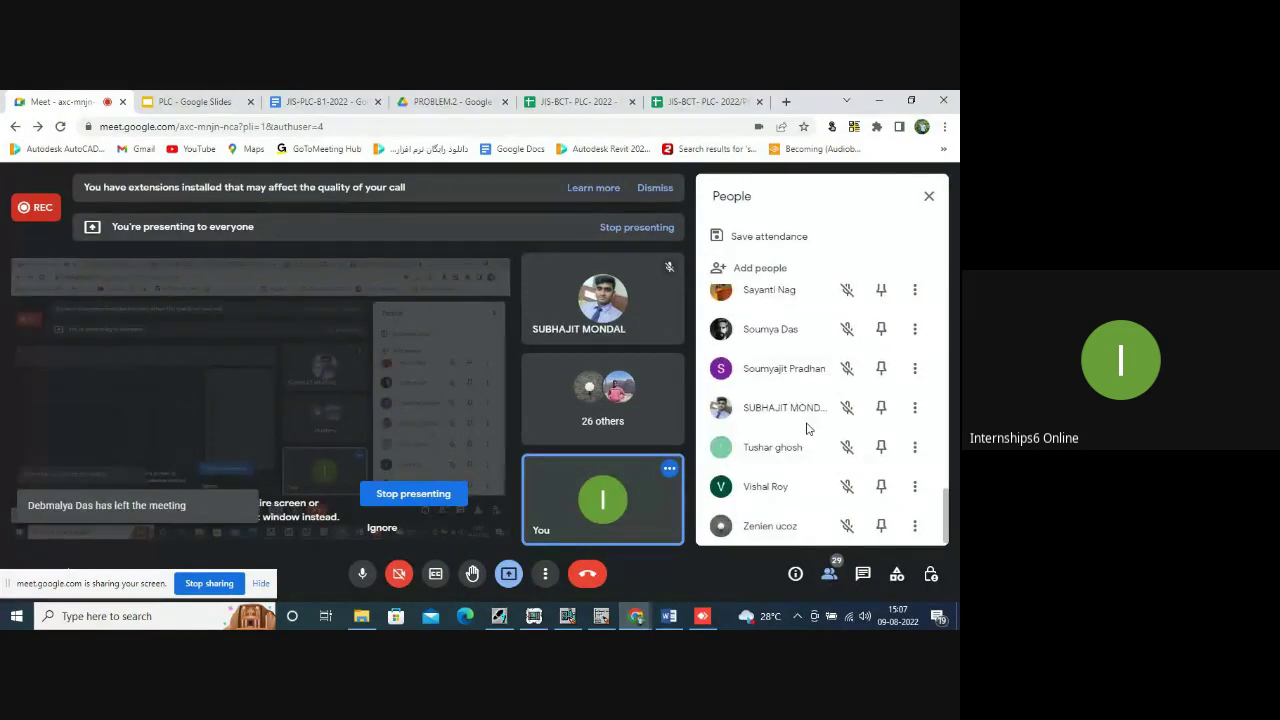
scroll(808, 428, "up", 10)
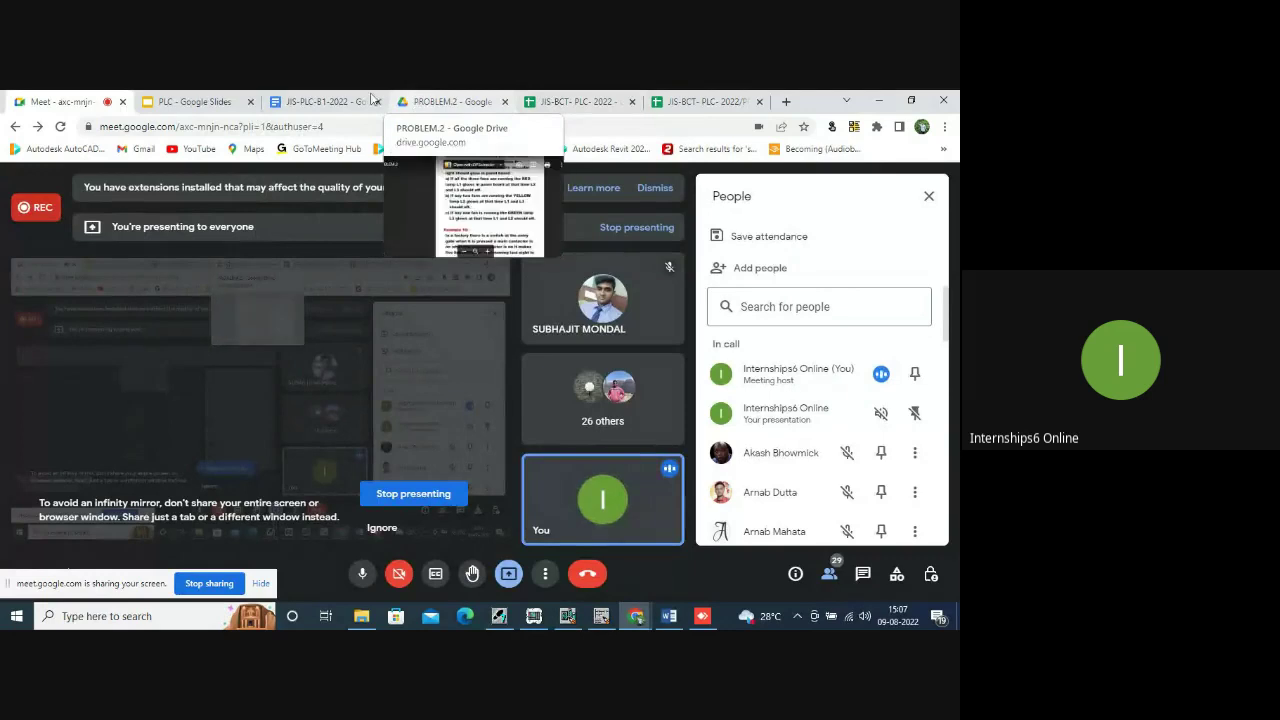
Switch between the PROBLEM.2 and JIS-PLC-B1-2022 tabs, ending on the notice board.
left_click(441, 102)
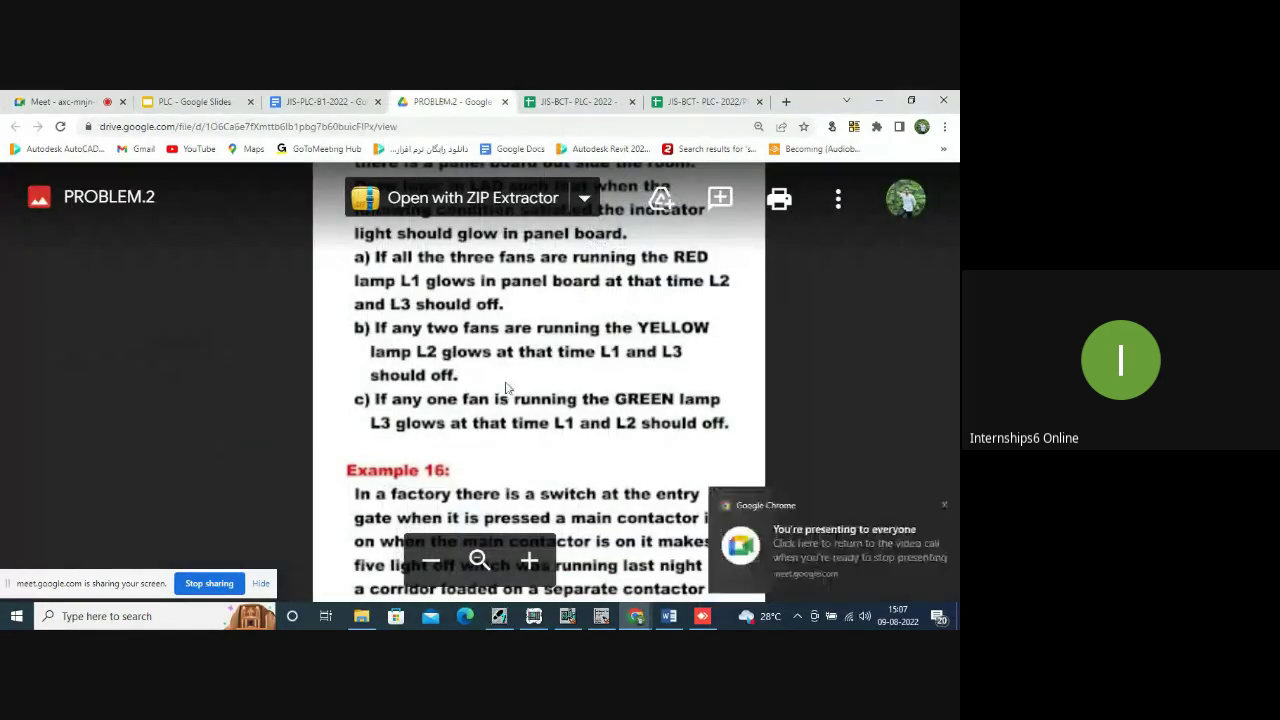
scroll(495, 400, "down", 5)
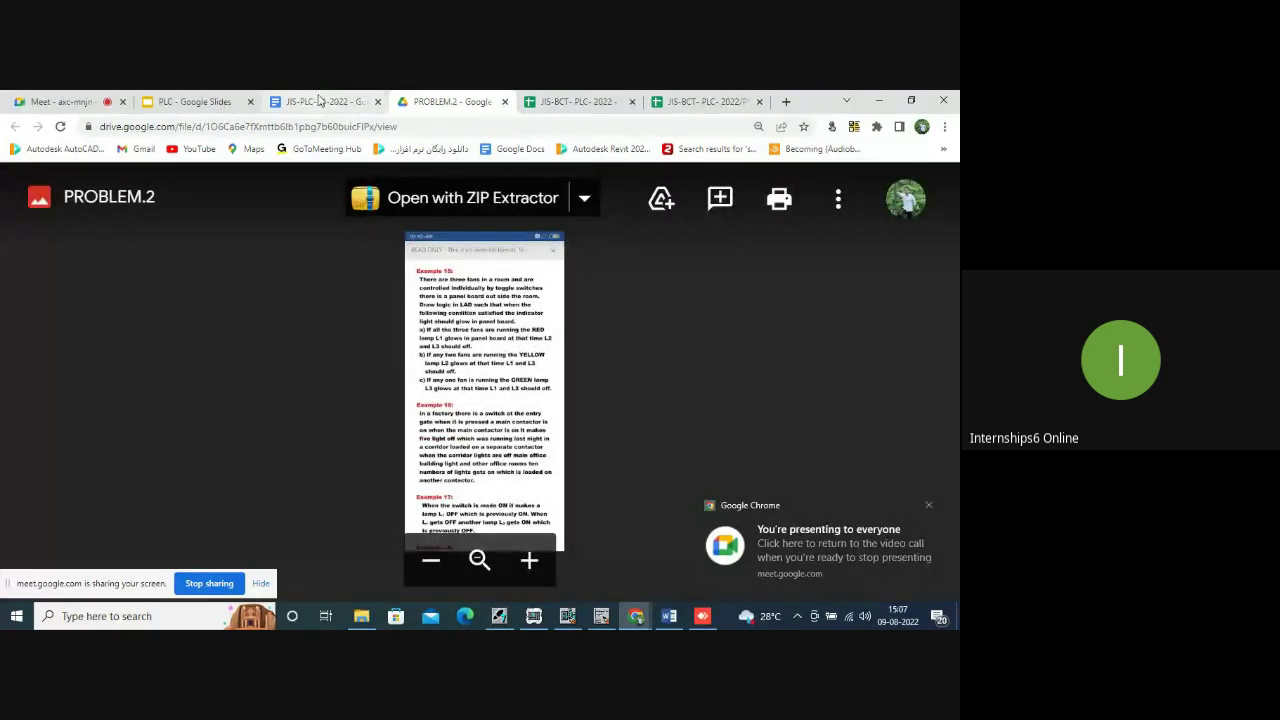
left_click(362, 102)
left_click(427, 100)
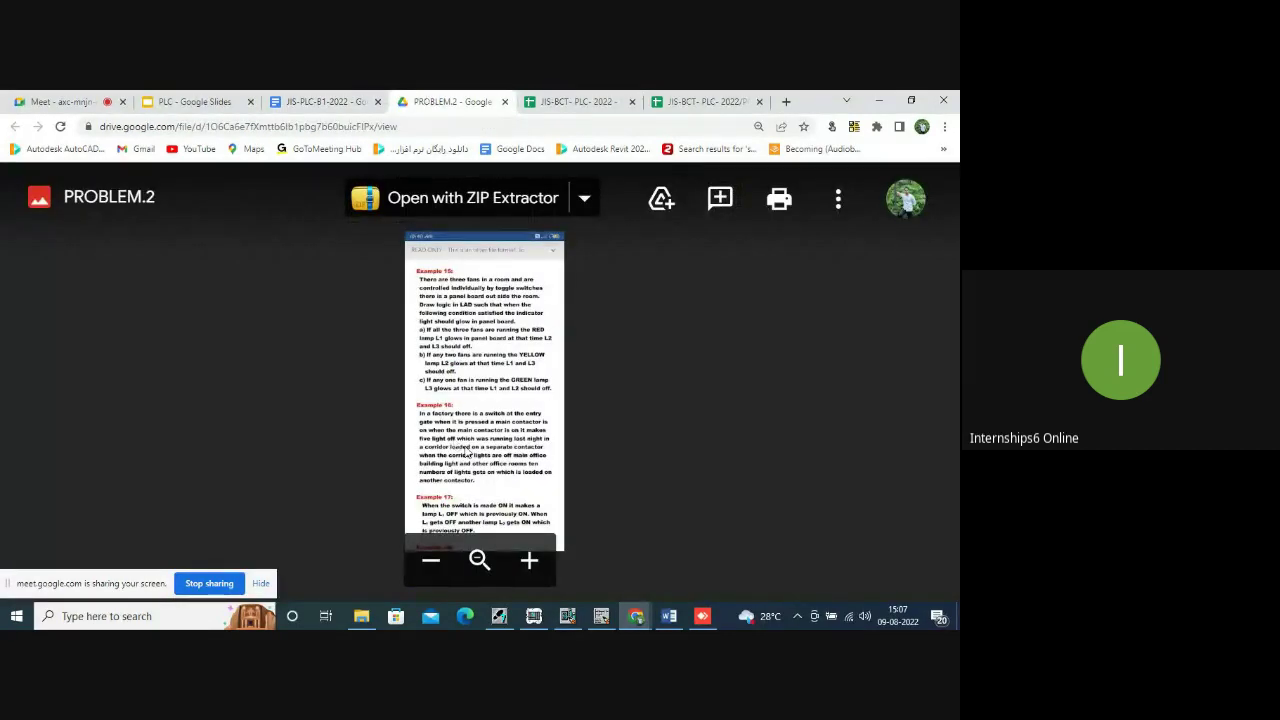
left_click(353, 104)
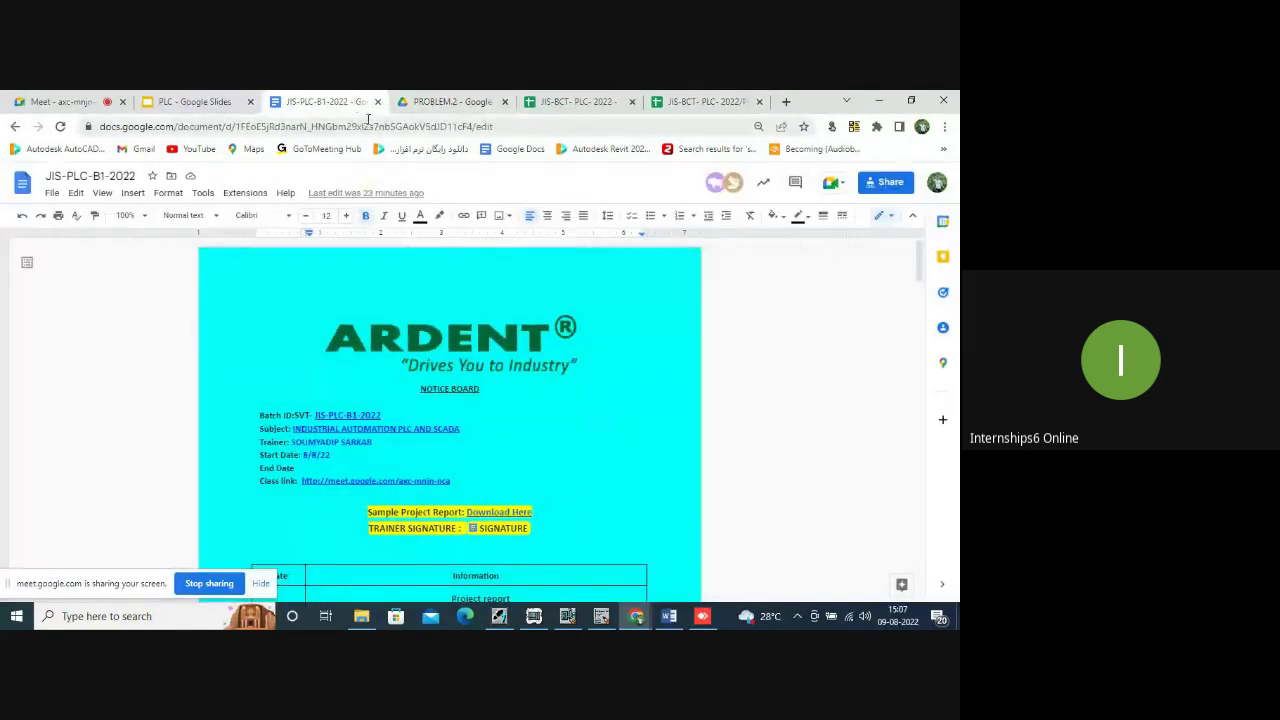
Scroll the notice board to the NO/NC PROBLEMS row's file links.
scroll(518, 391, "down", 5)
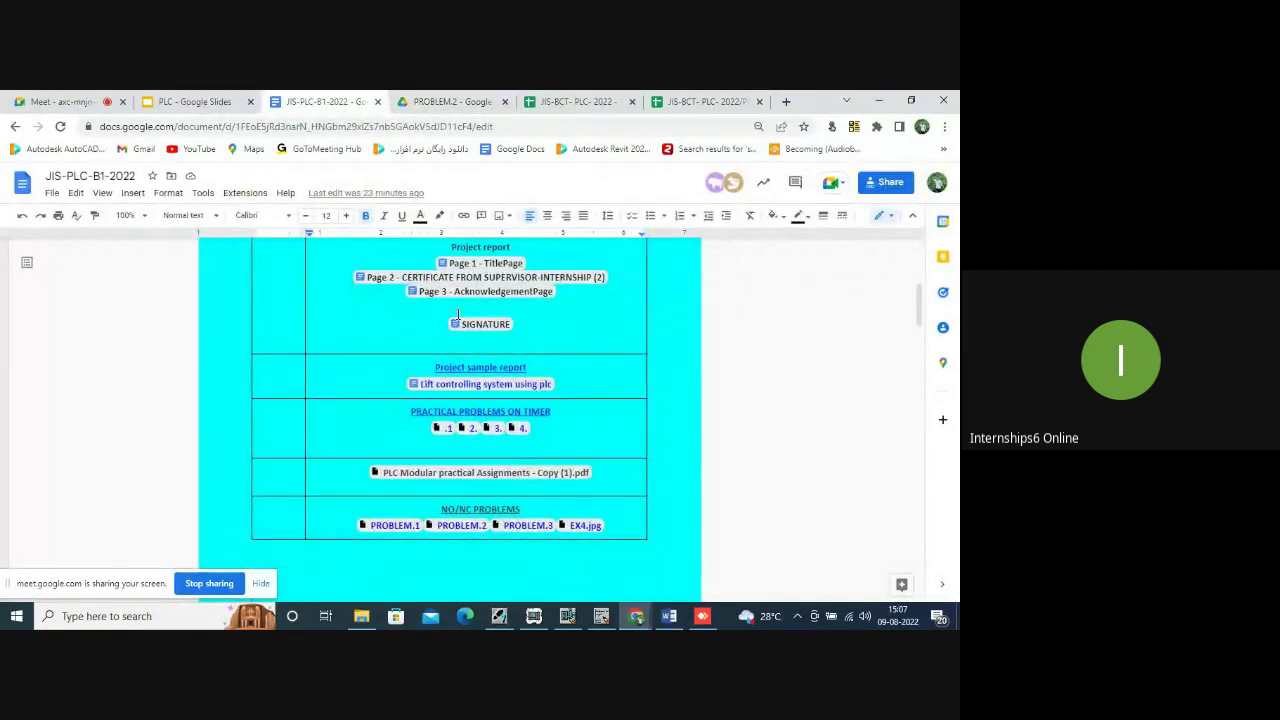
scroll(457, 375, "down", 4)
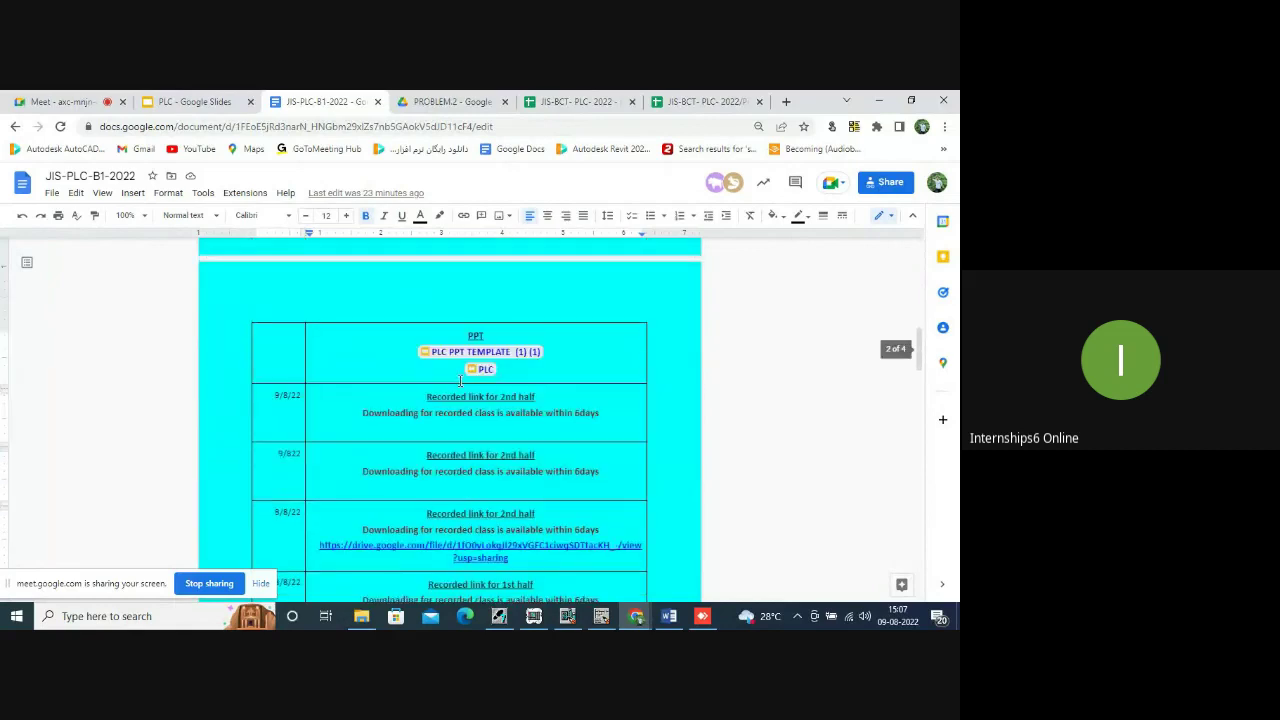
scroll(451, 309, "up", 4)
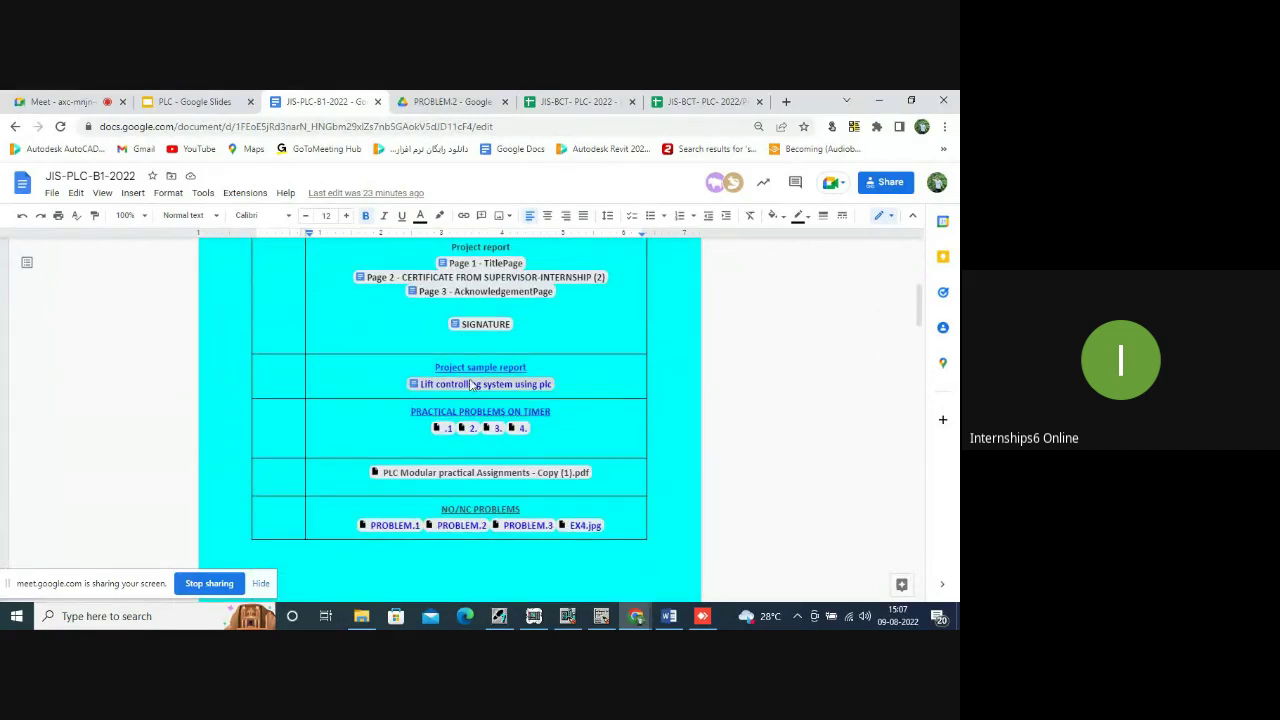
mouse_move(478, 390)
scroll(477, 370, "up", 1)
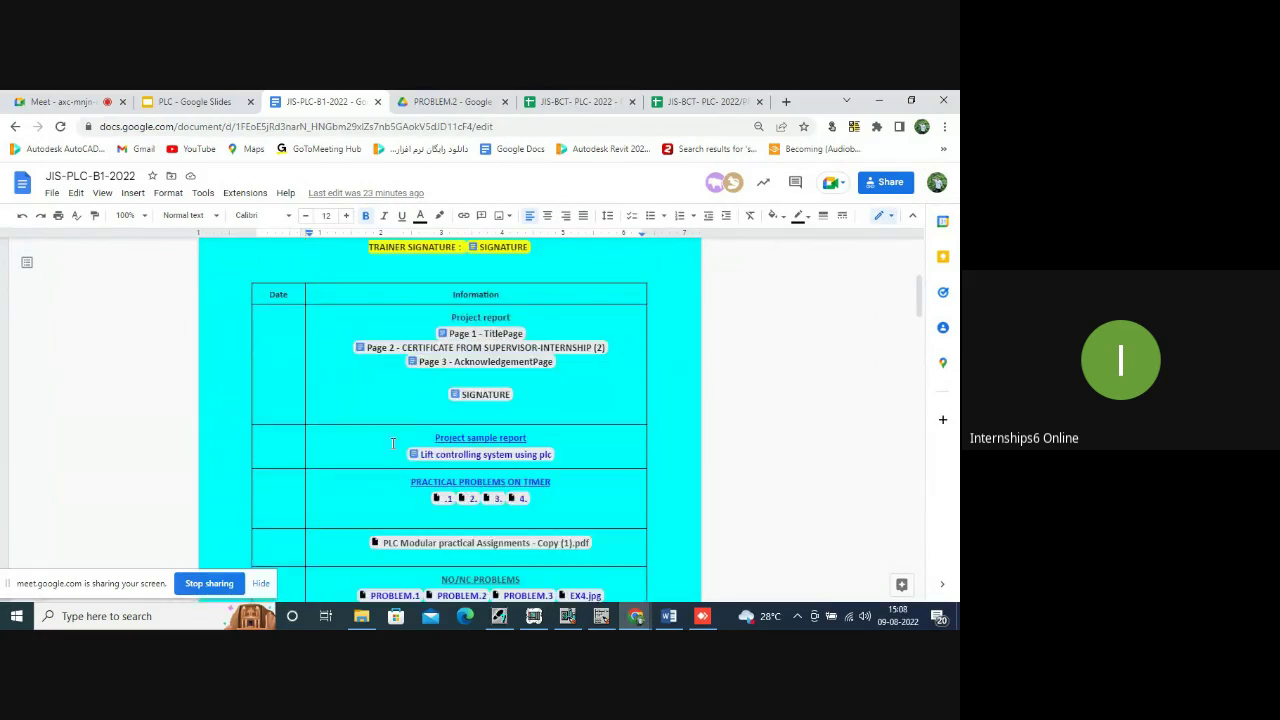
scroll(419, 384, "down", 2)
scroll(419, 384, "down", 3)
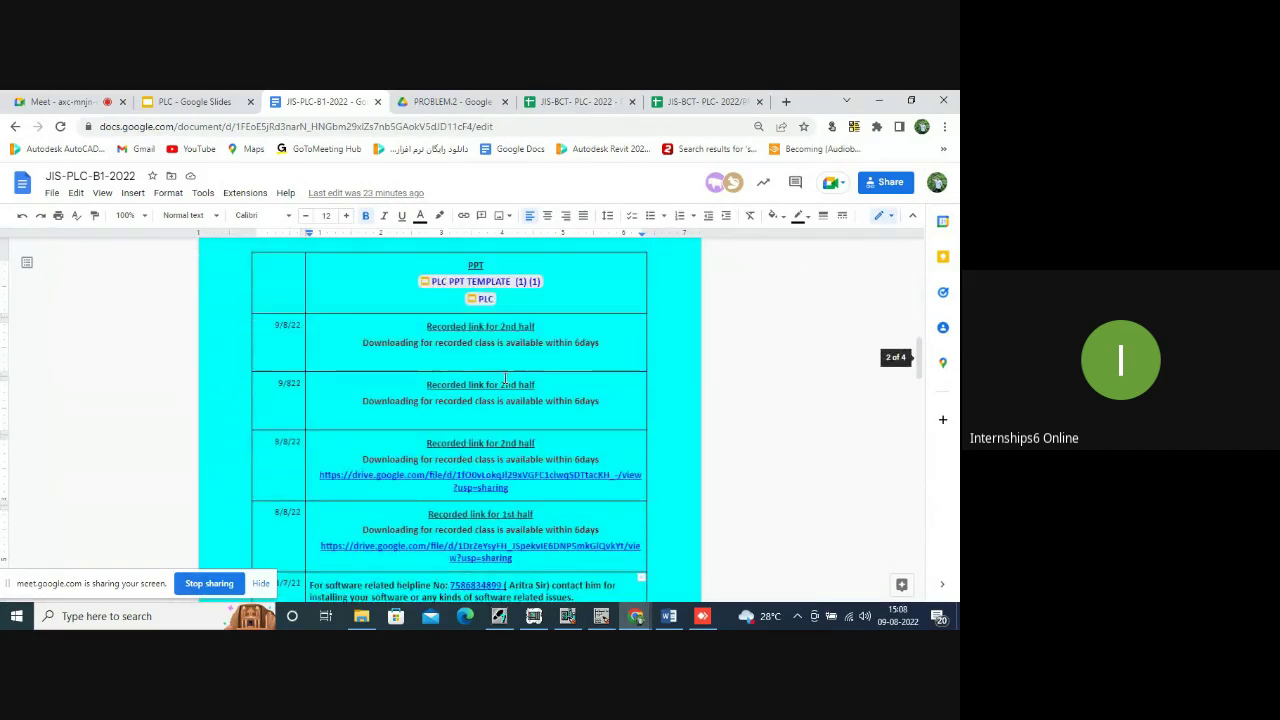
scroll(503, 377, "up", 2)
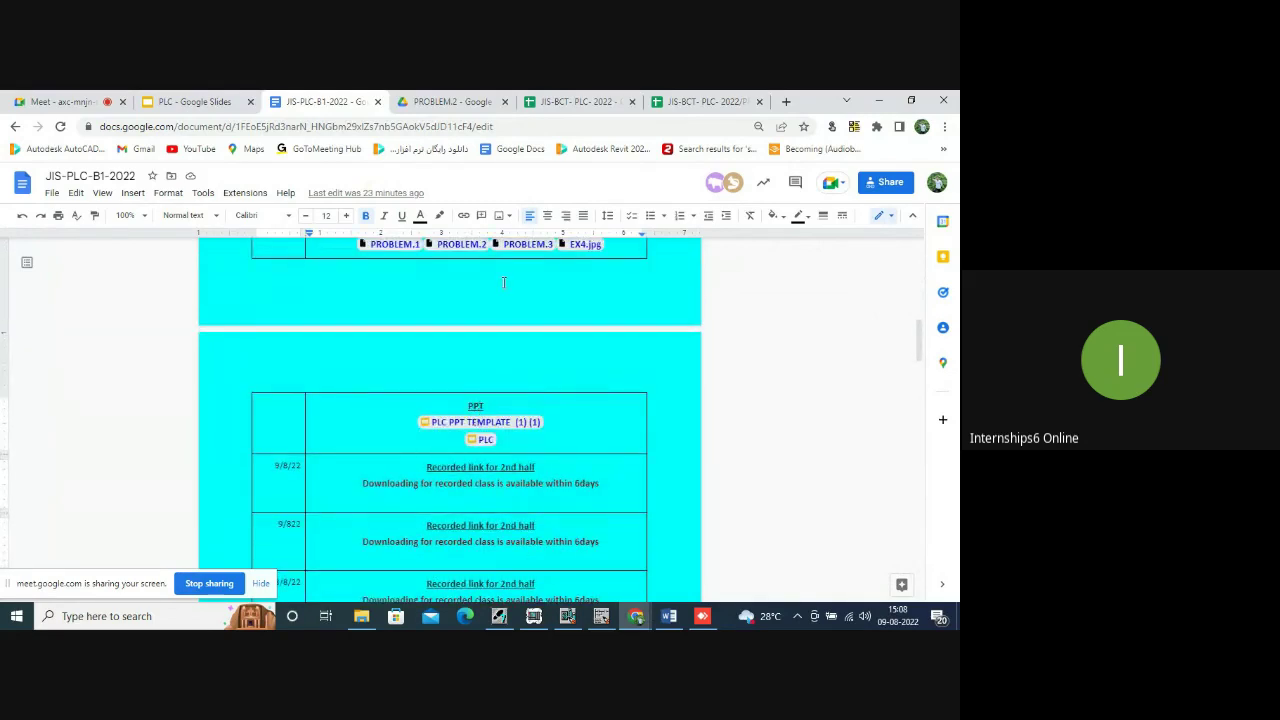
scroll(502, 282, "up", 2)
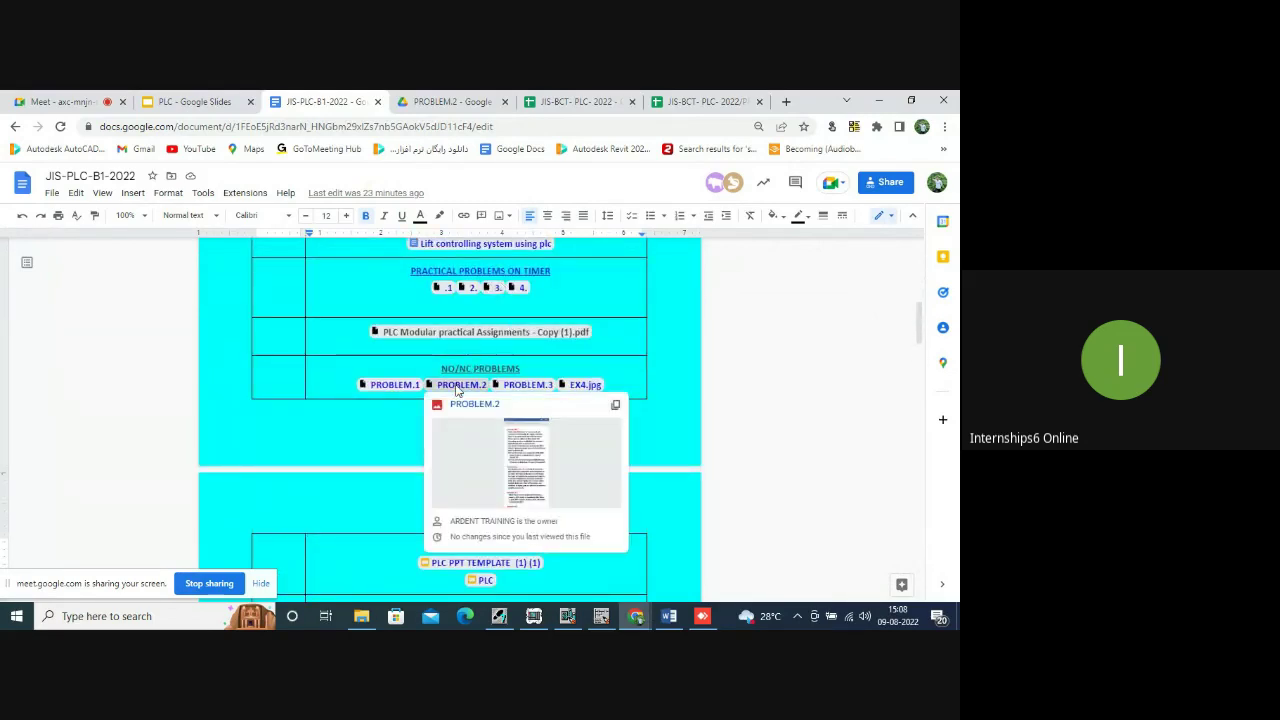
mouse_move(525, 390)
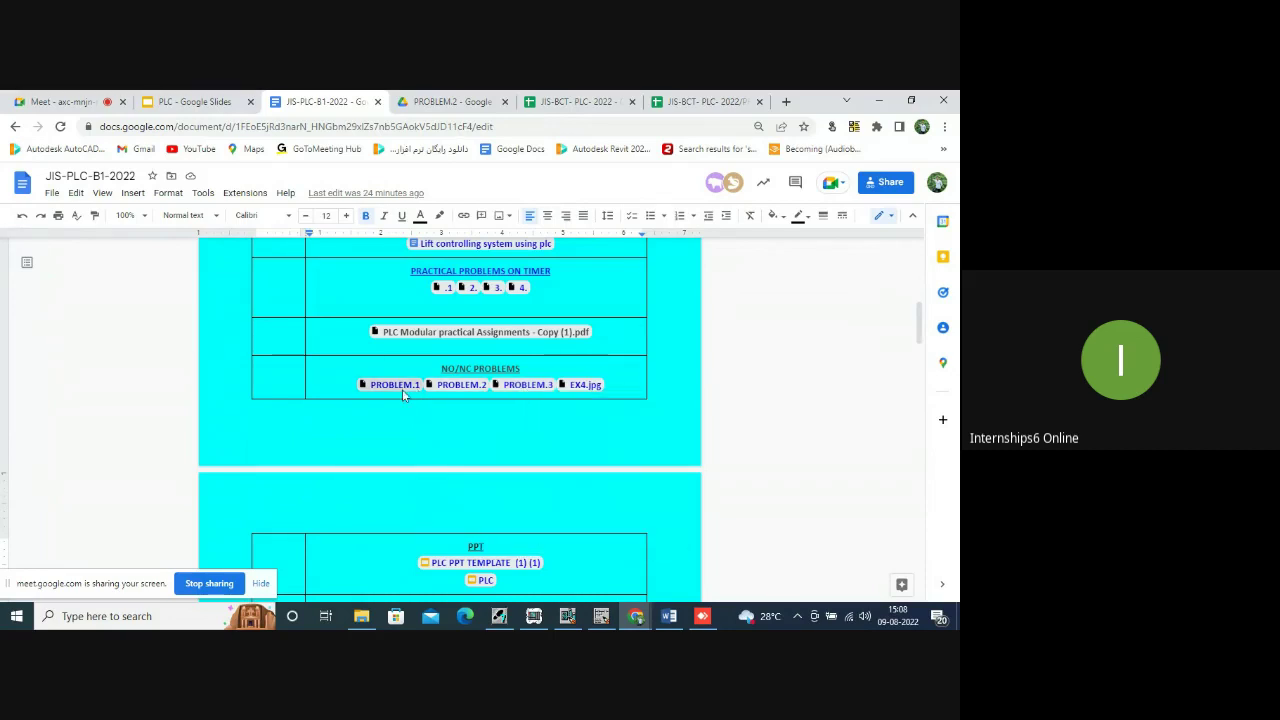
Open PROBLEM.1 in a new tab, enlarge it to Example 21, and dismiss the fake virus popups.
mouse_move(399, 392)
left_click(475, 491)
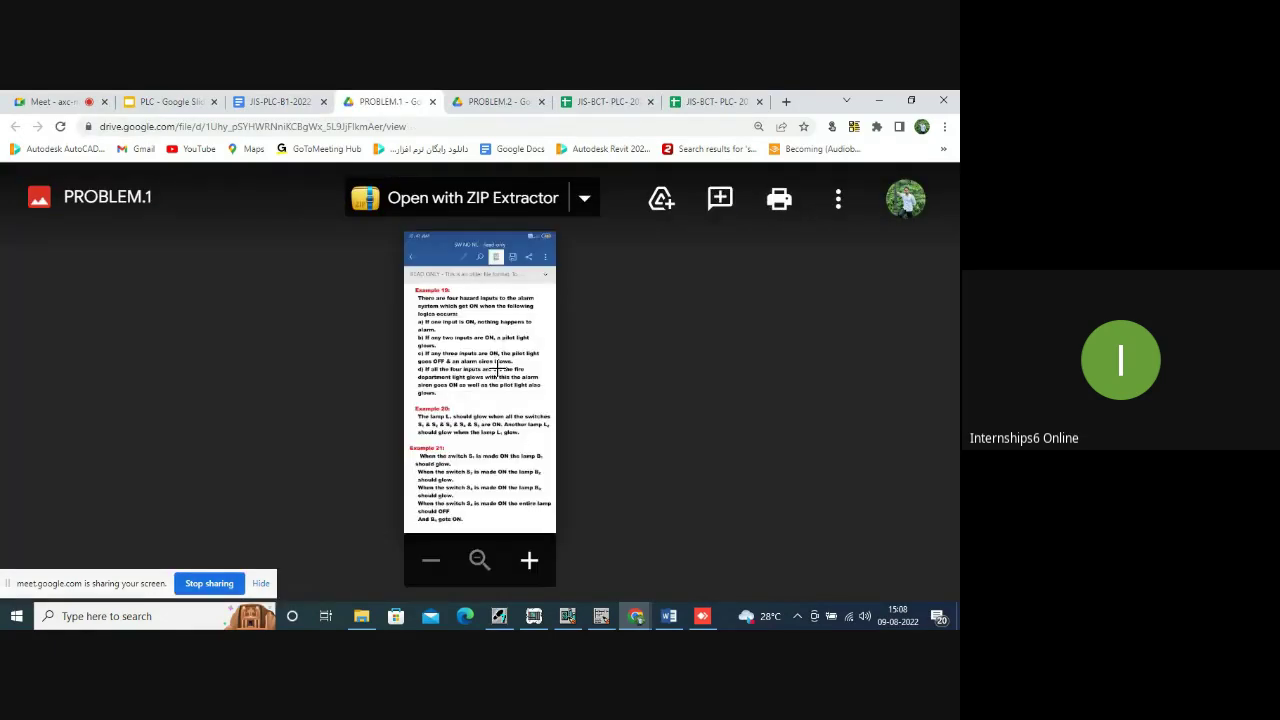
scroll(468, 465, "up", 2)
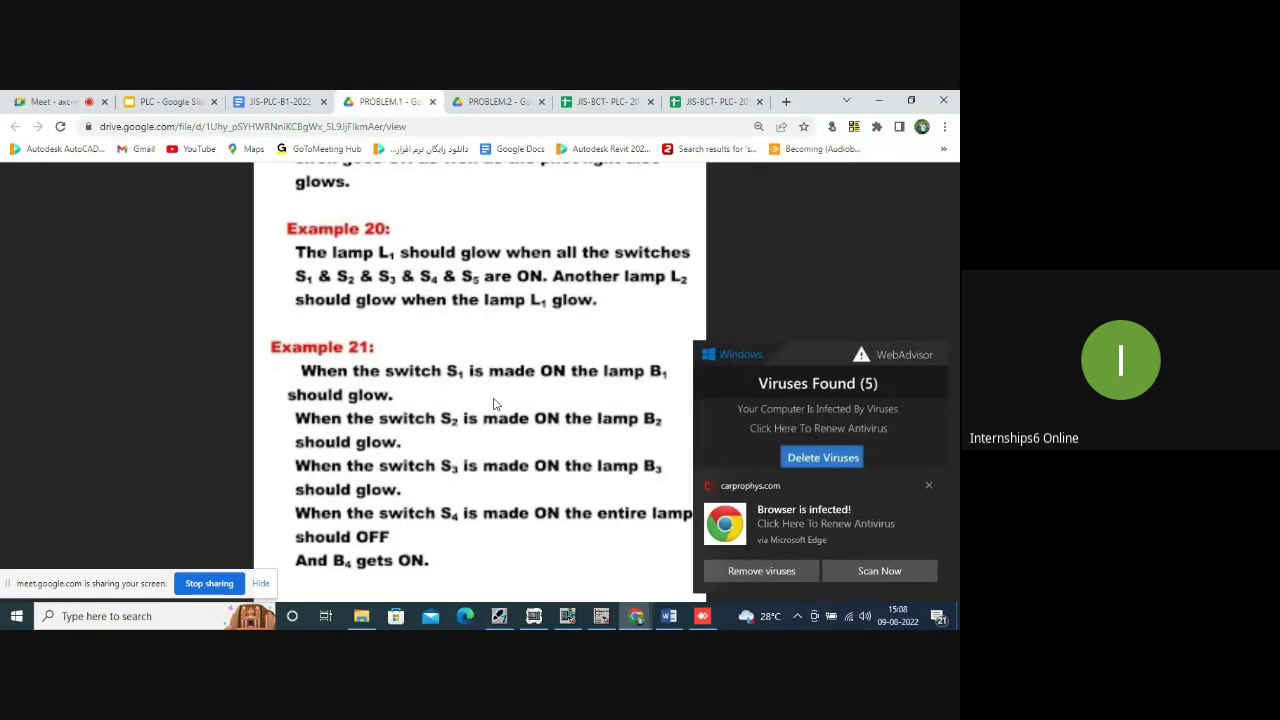
left_click(928, 486)
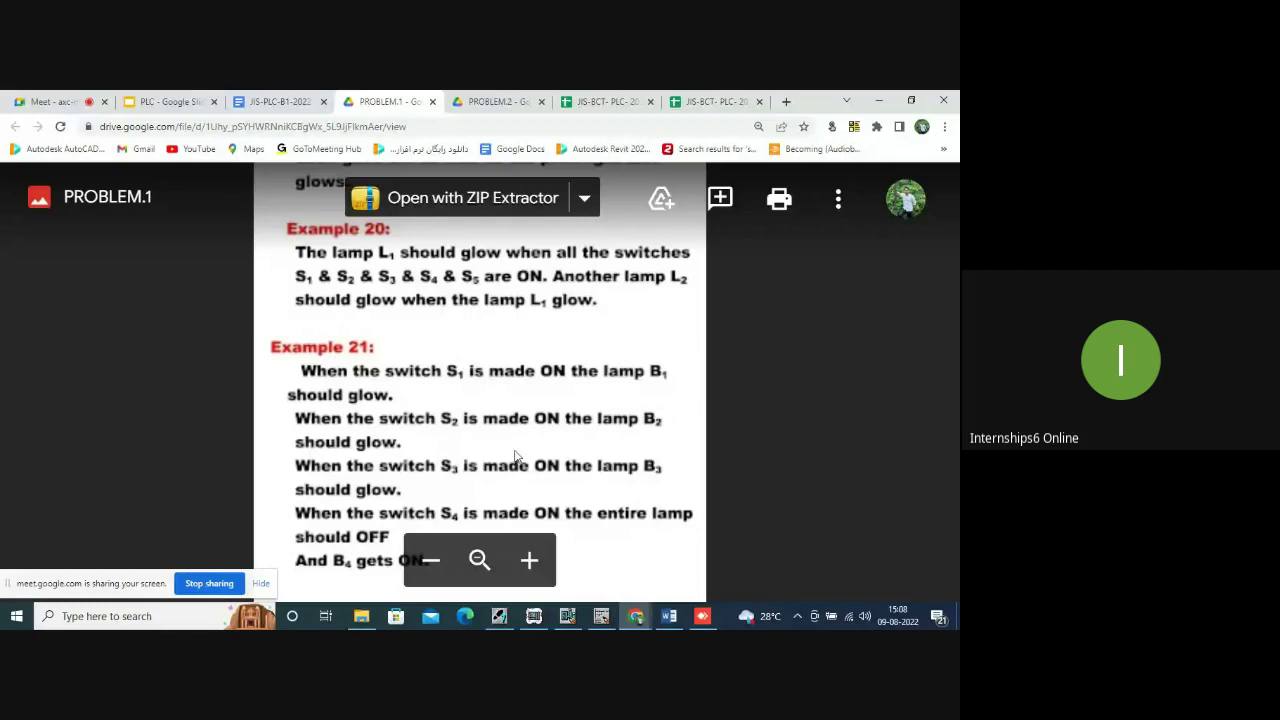
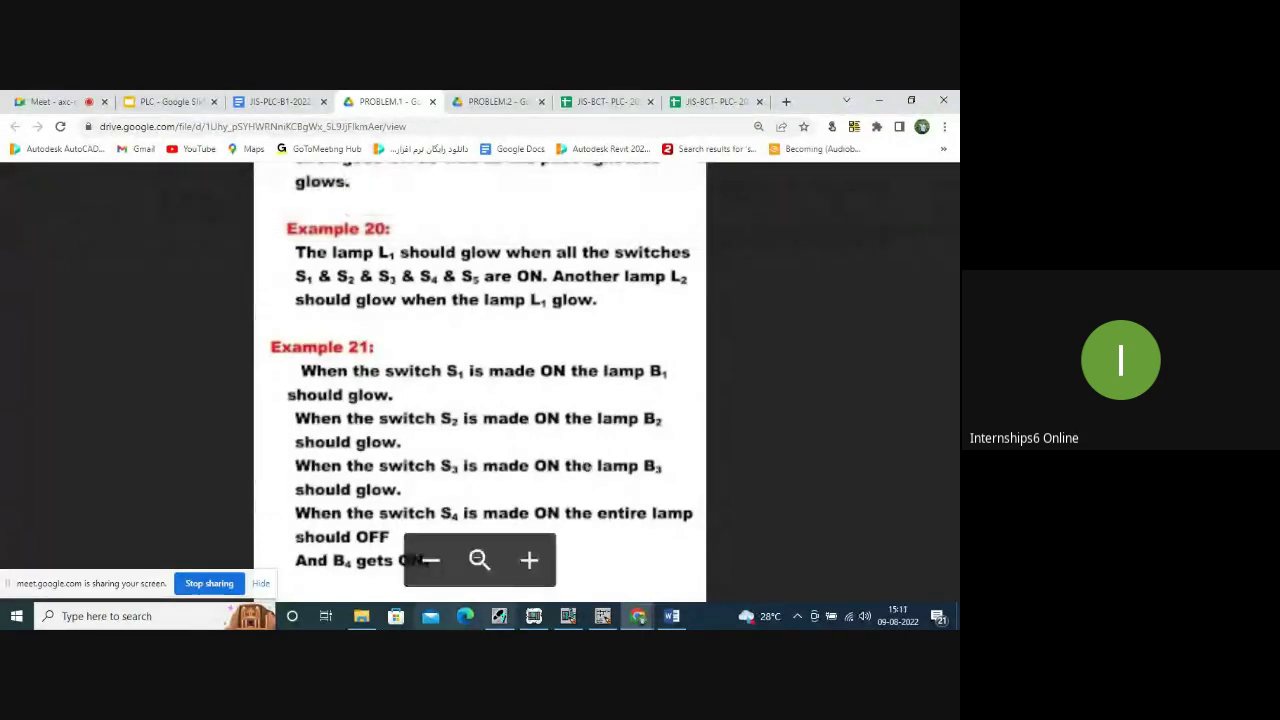
Search Windows for 'ANY' and launch AnyDesk (5).exe.
left_click(145, 617)
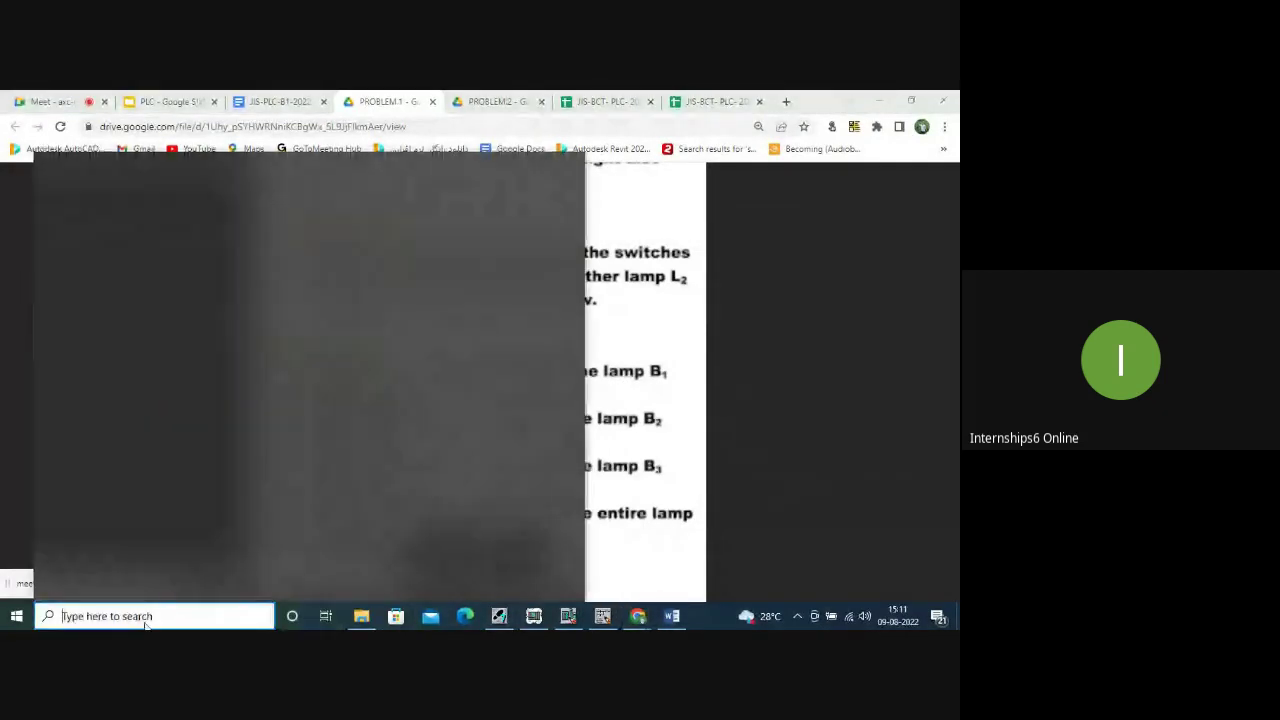
type("AN")
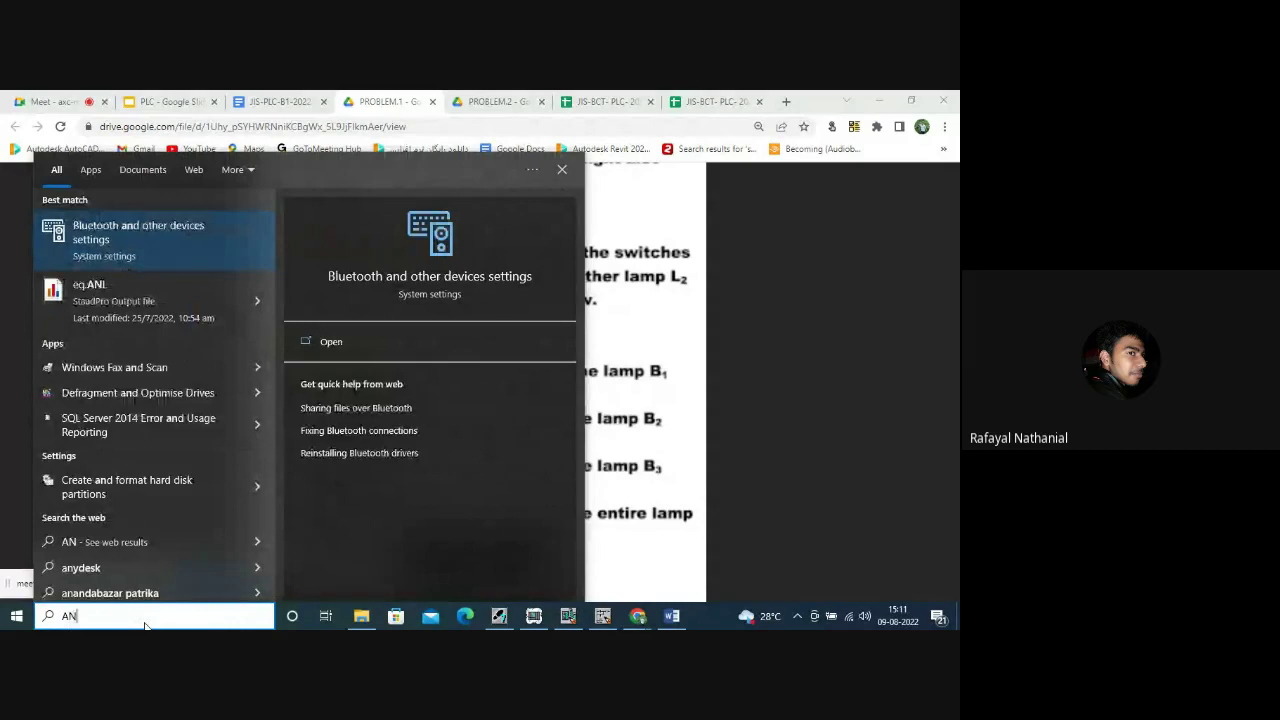
type("Y")
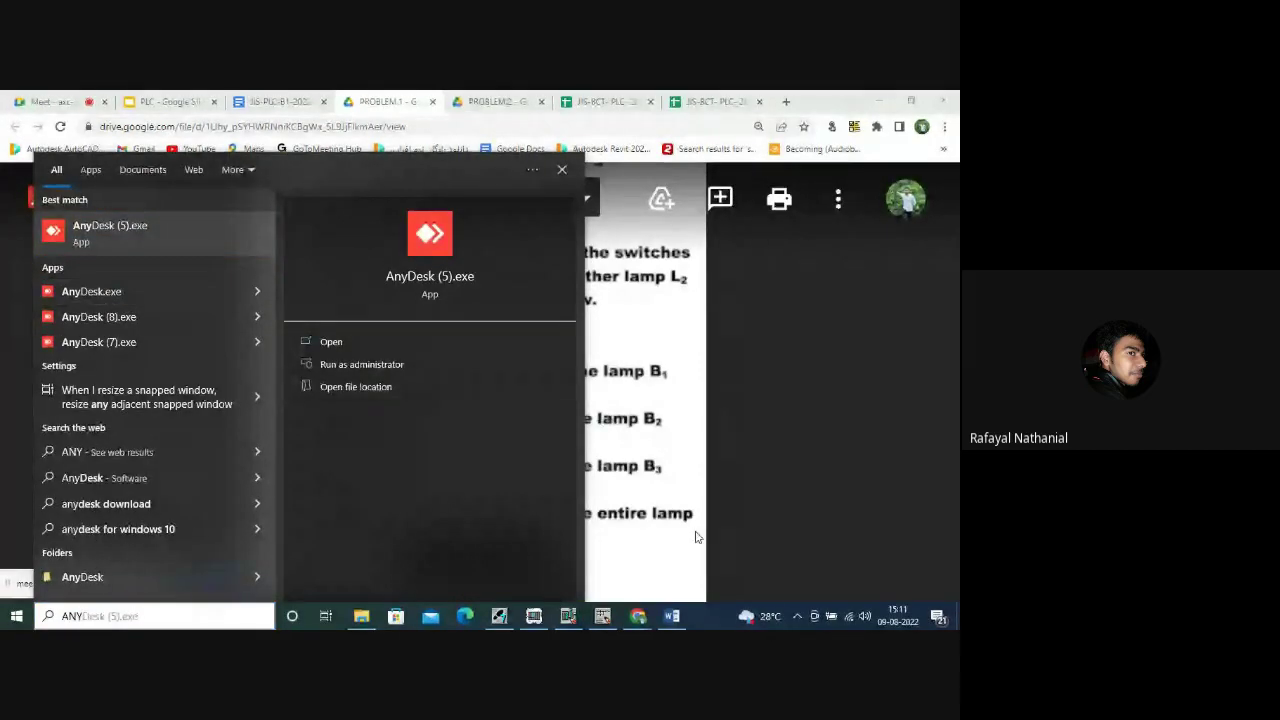
key("Return")
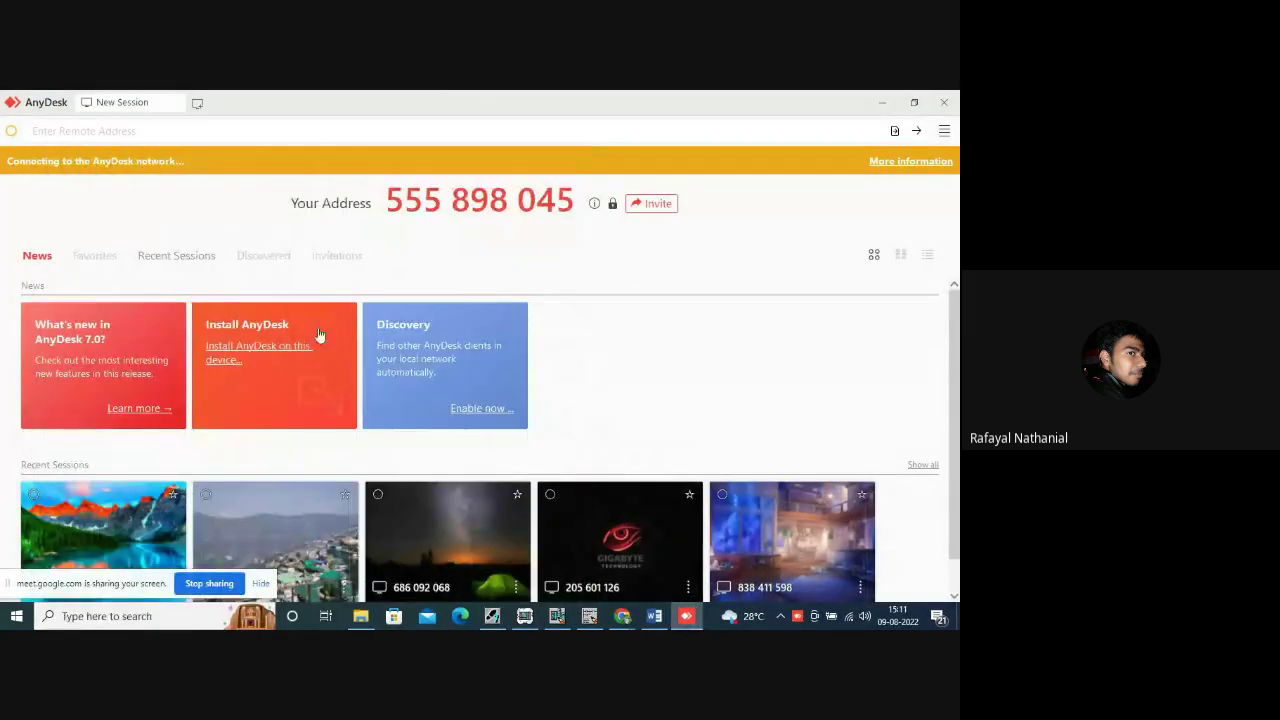
Connect to the recently used remote computer, then close its chat panel and minimize its AnyDesk window.
left_click(97, 131)
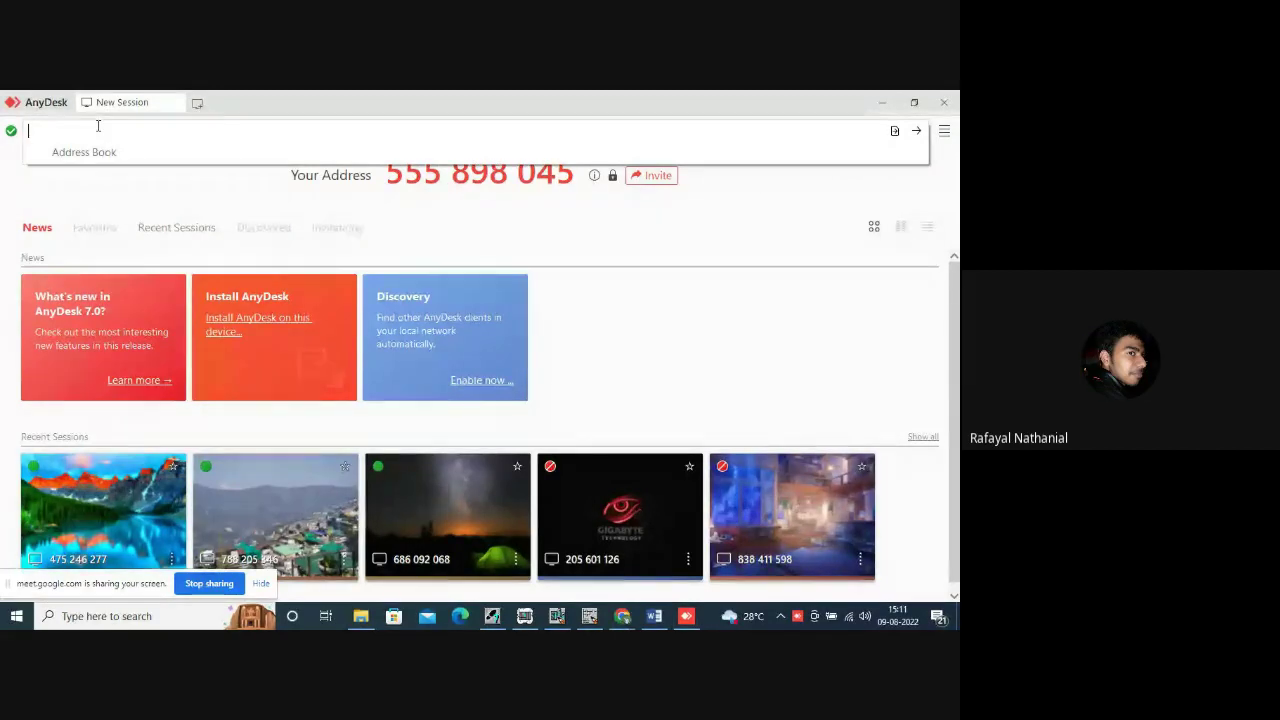
type("6")
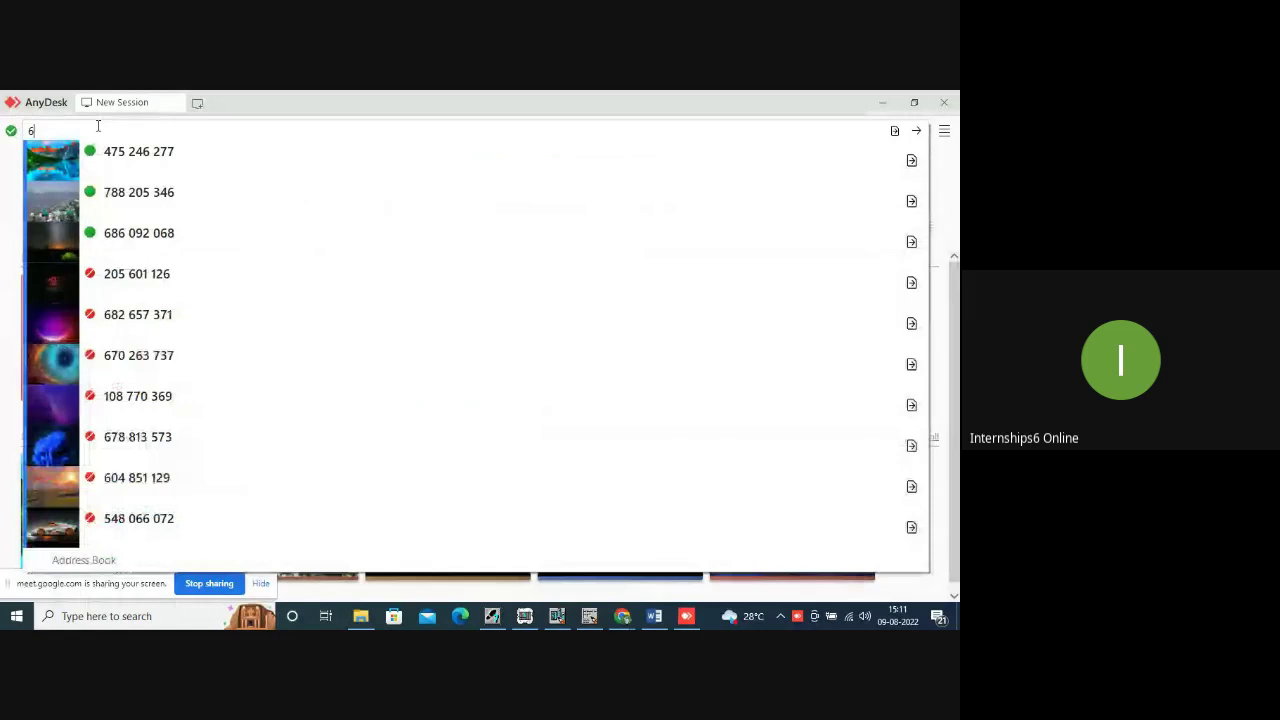
left_click(184, 233)
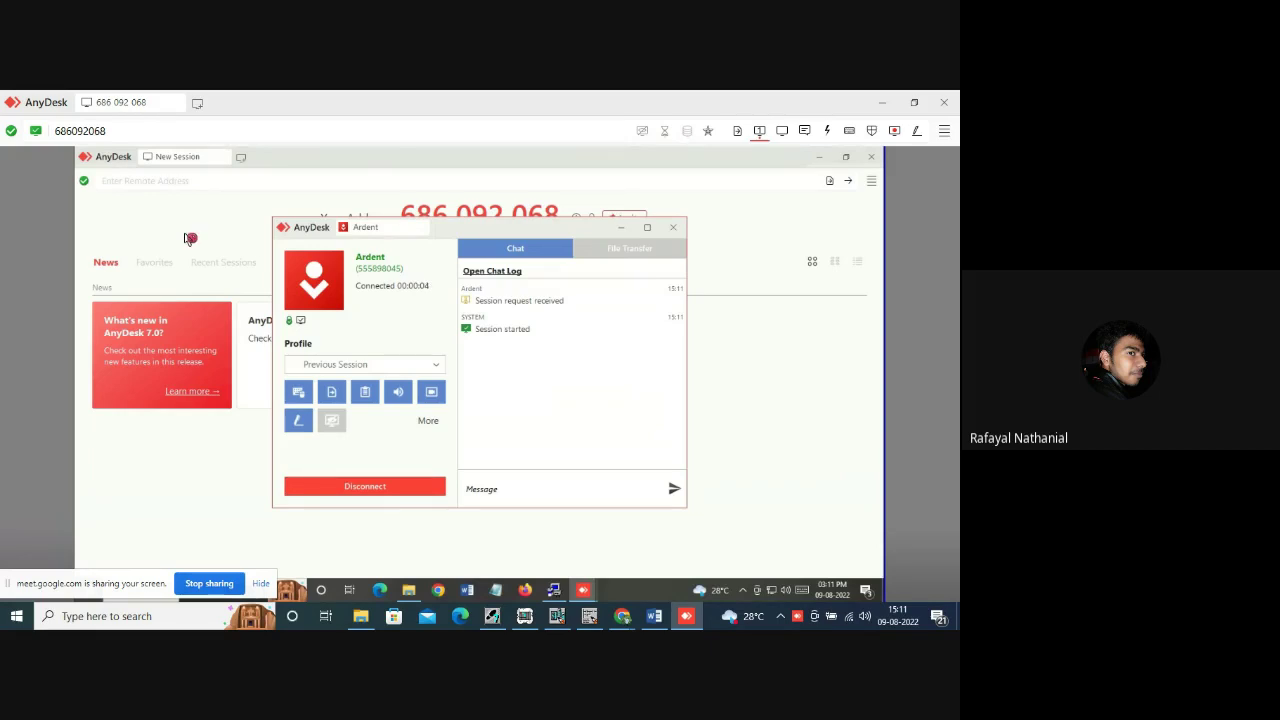
left_click(620, 227)
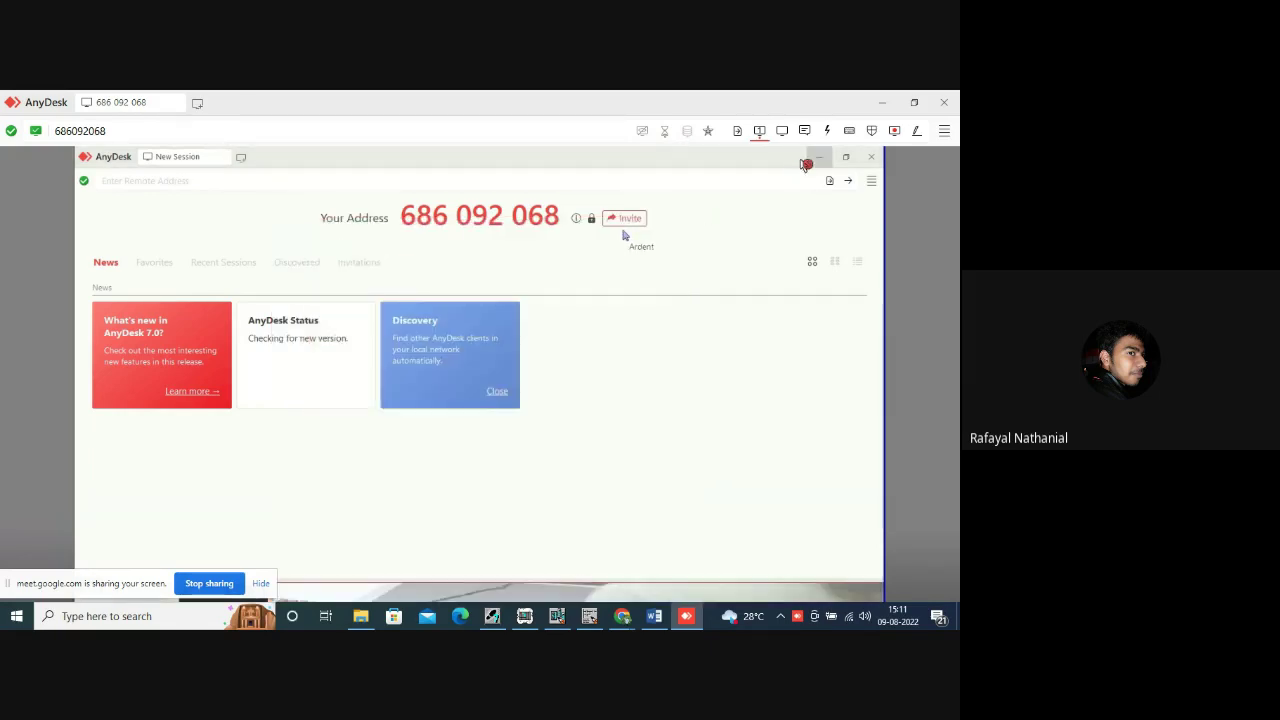
left_click(818, 158)
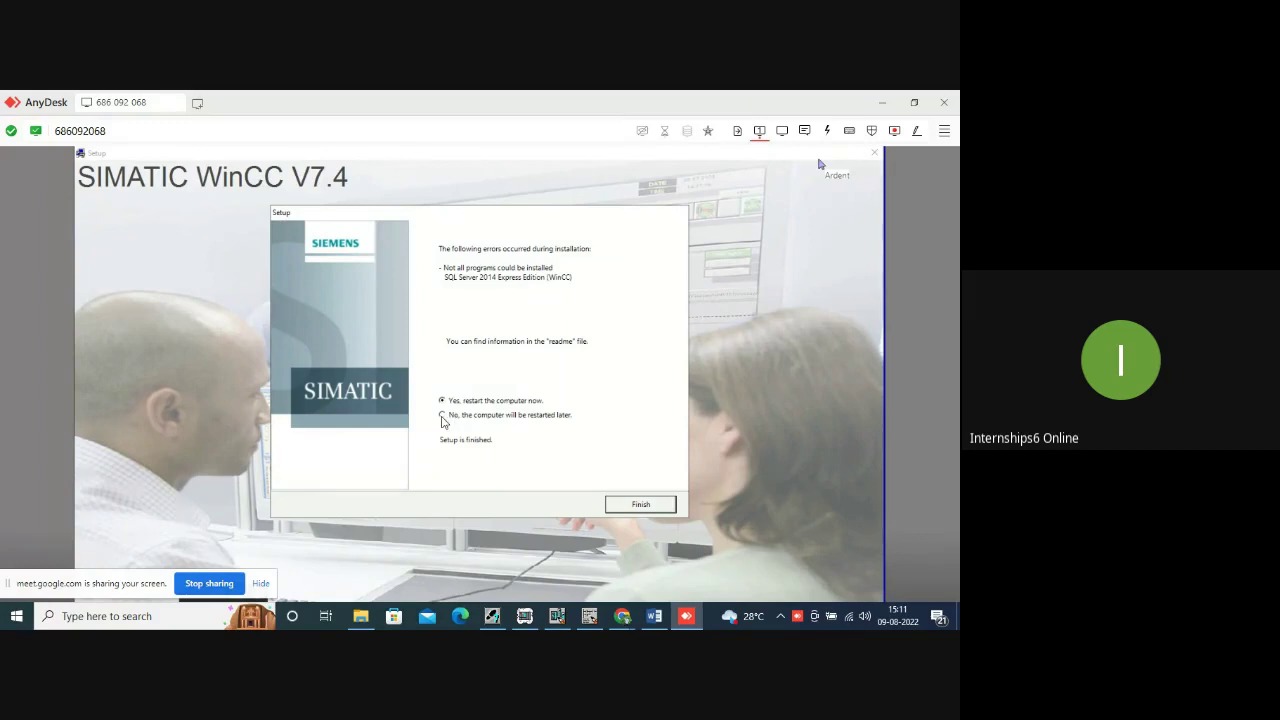
Choose 'No, the computer will be restarted later' and finish the WinCC V7.4 setup.
key("Down")
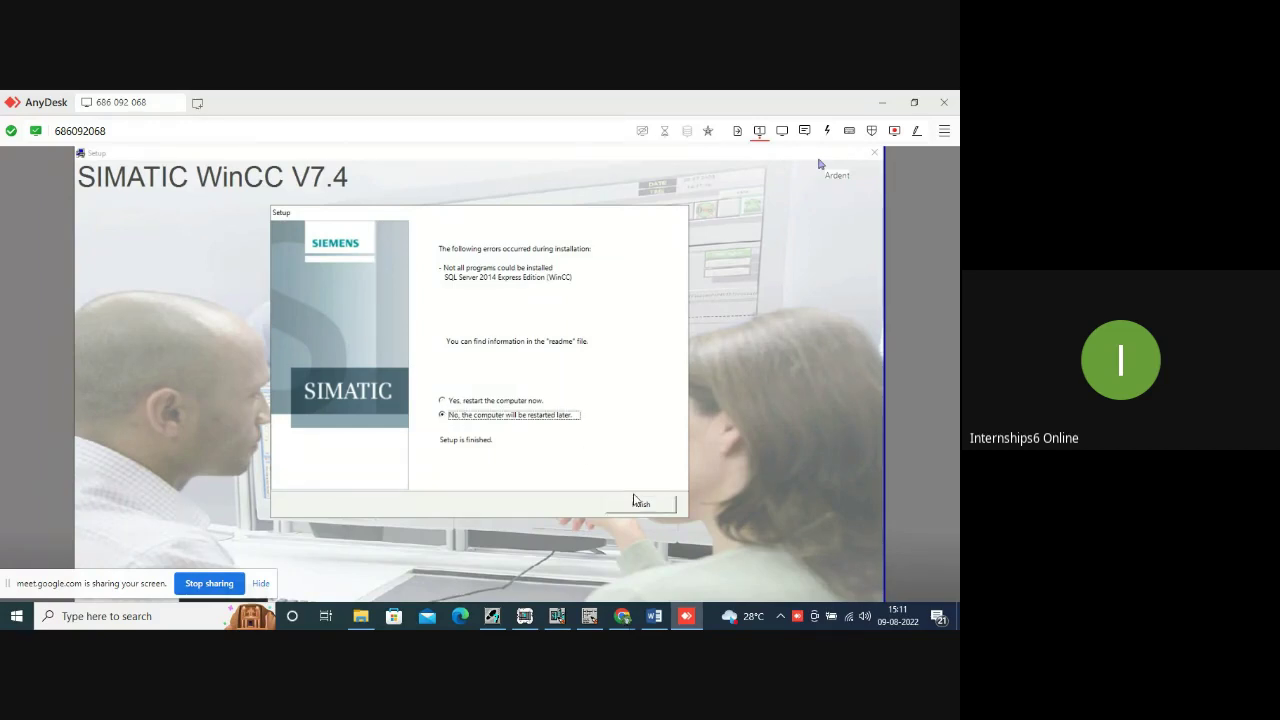
left_click(641, 505)
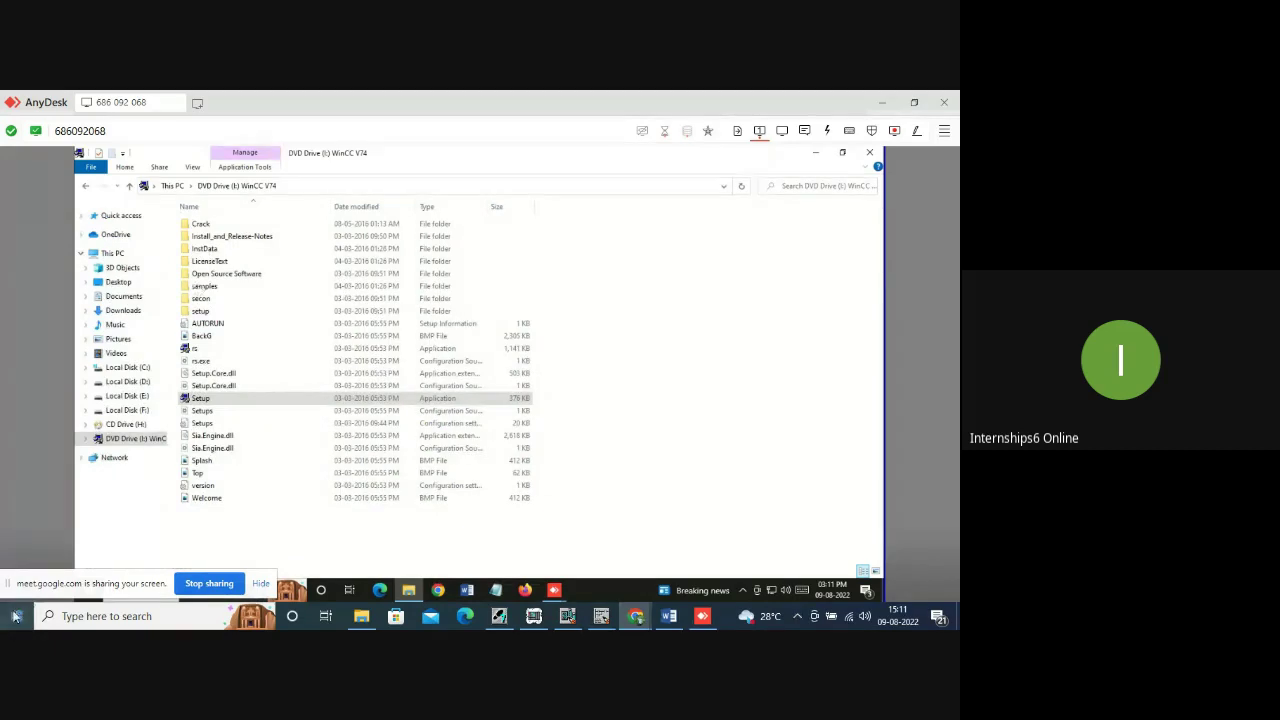
Open Control Panel from the remote PC's search and go to Programs and Features.
left_click_drag(14, 578, 612, 95)
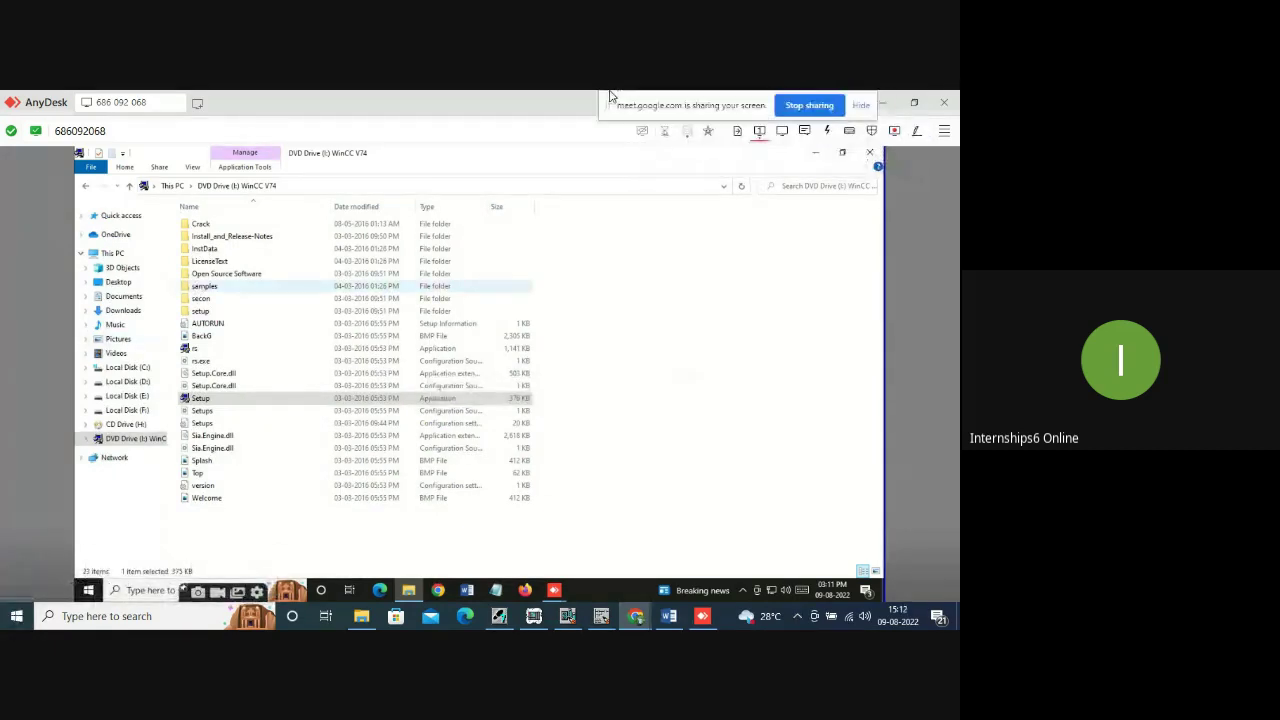
left_click(138, 598)
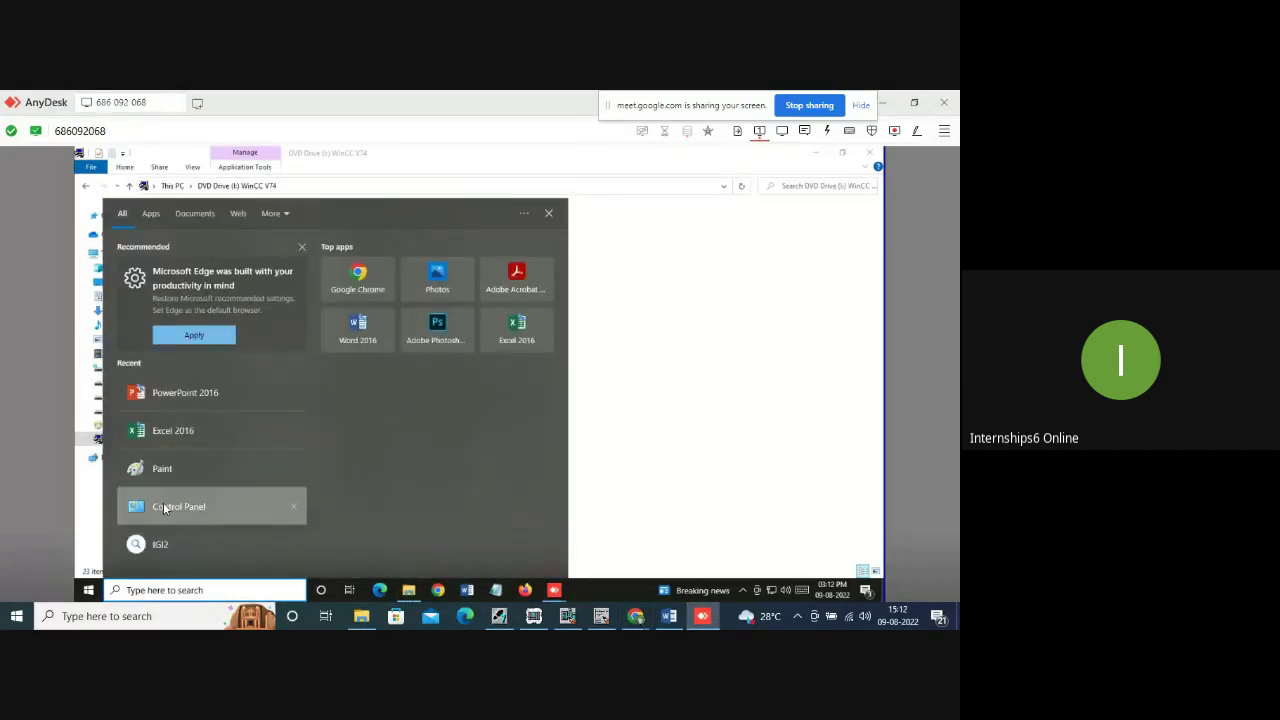
left_click(165, 507)
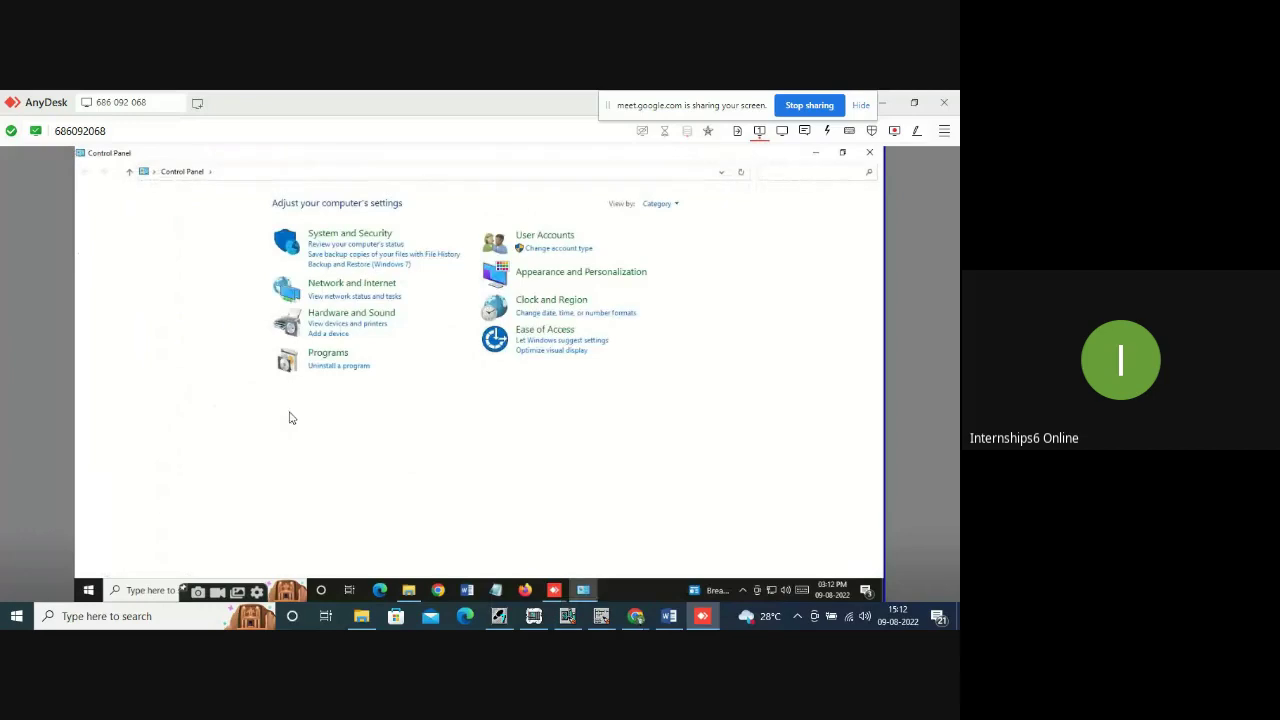
left_click(328, 366)
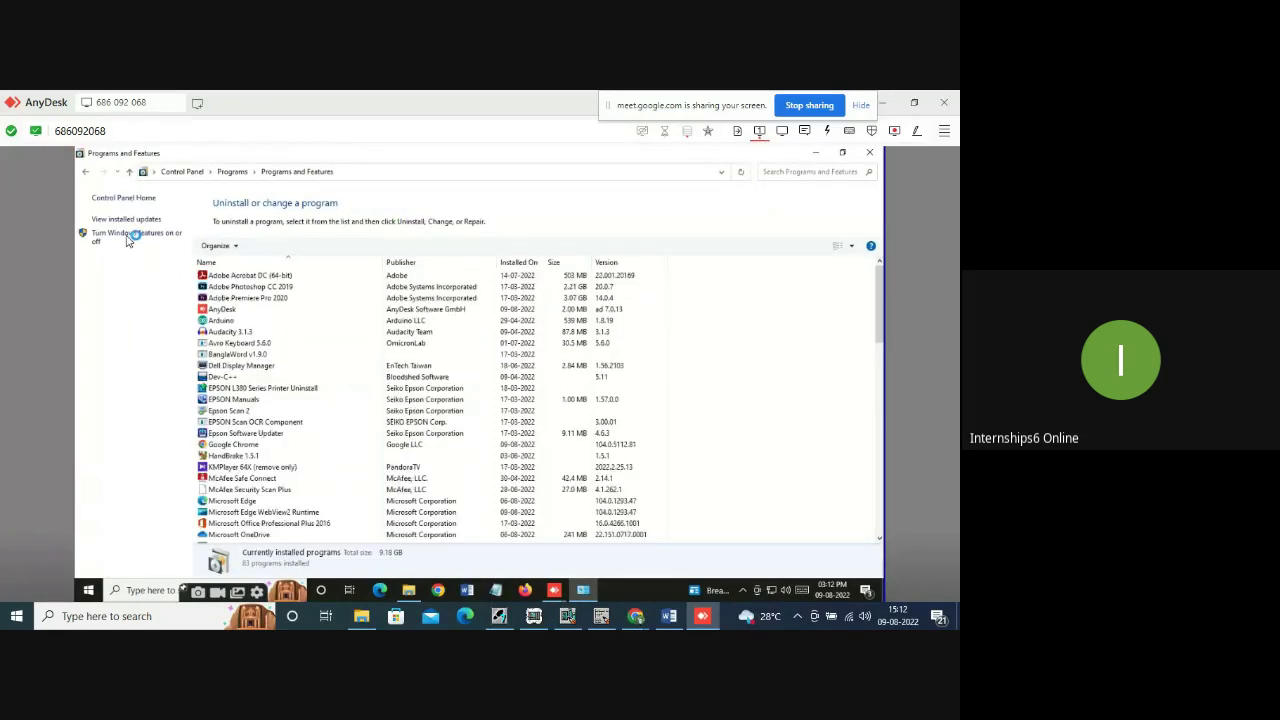
Open Windows Features and expand the .NET Framework, MSMQ Server and IIS entries.
left_click(128, 238)
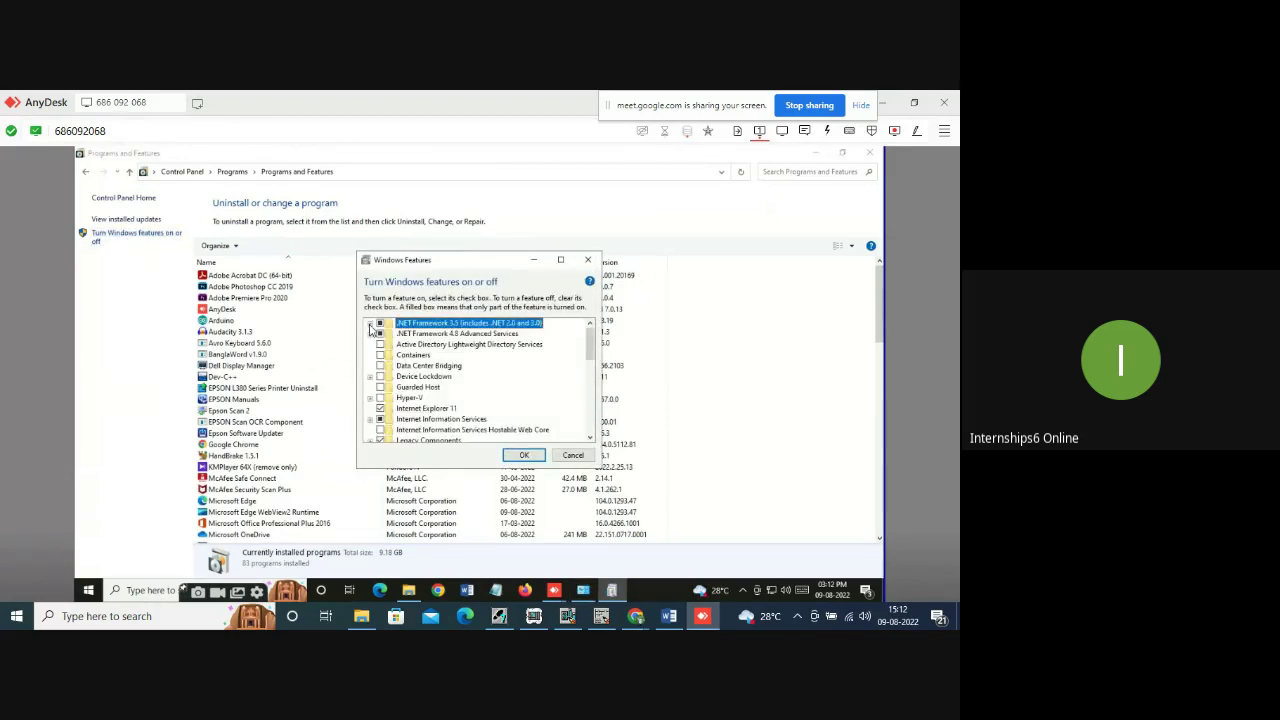
left_click(370, 323)
left_click(370, 323)
left_click(370, 334)
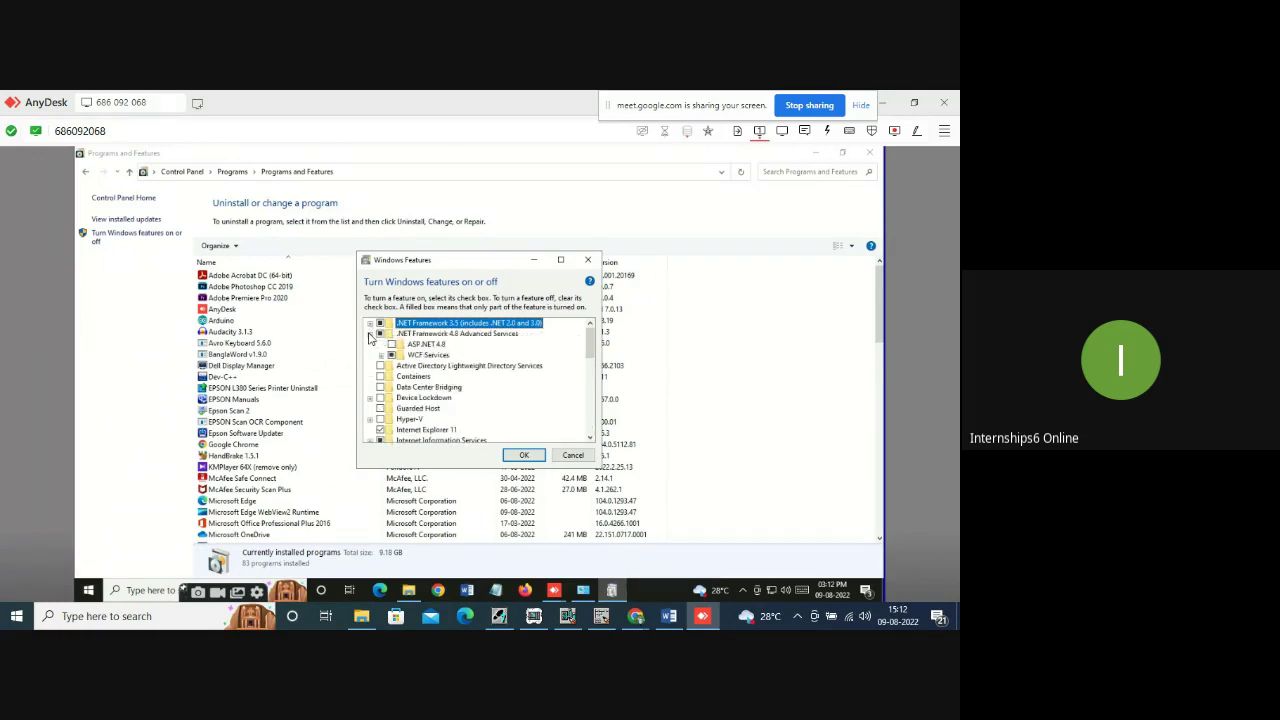
left_click(370, 334)
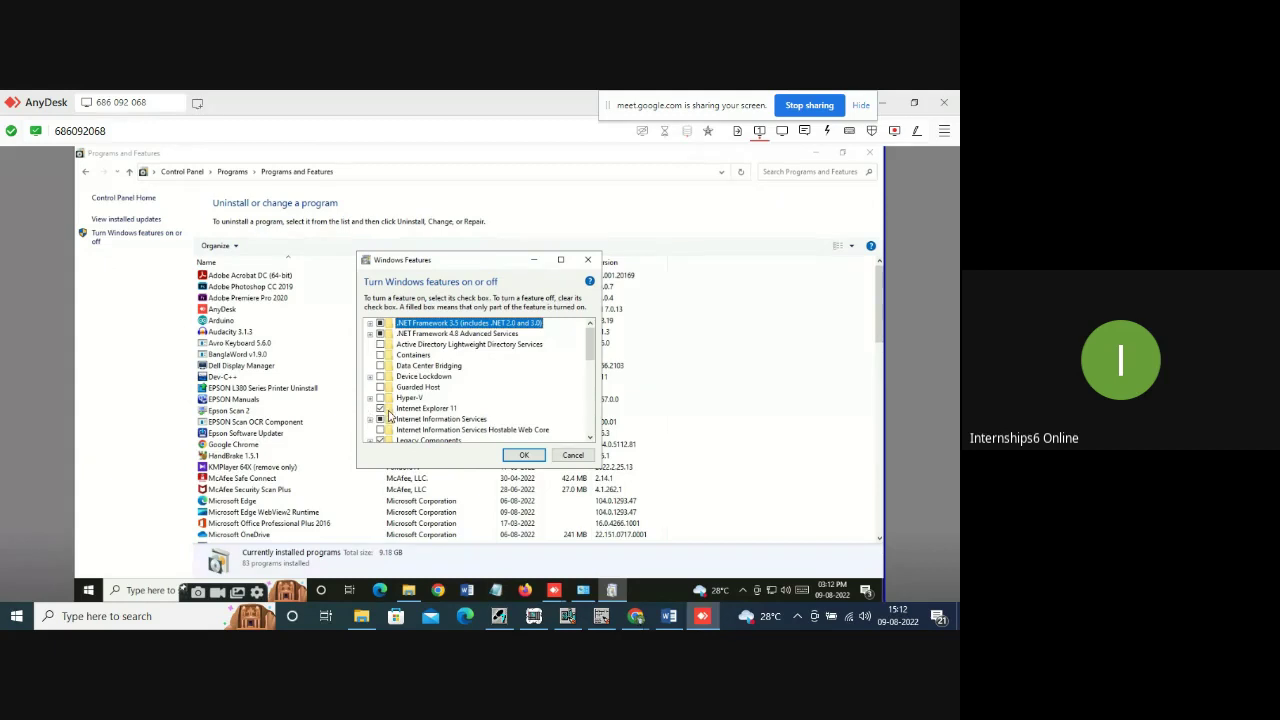
scroll(388, 410, "down", 1)
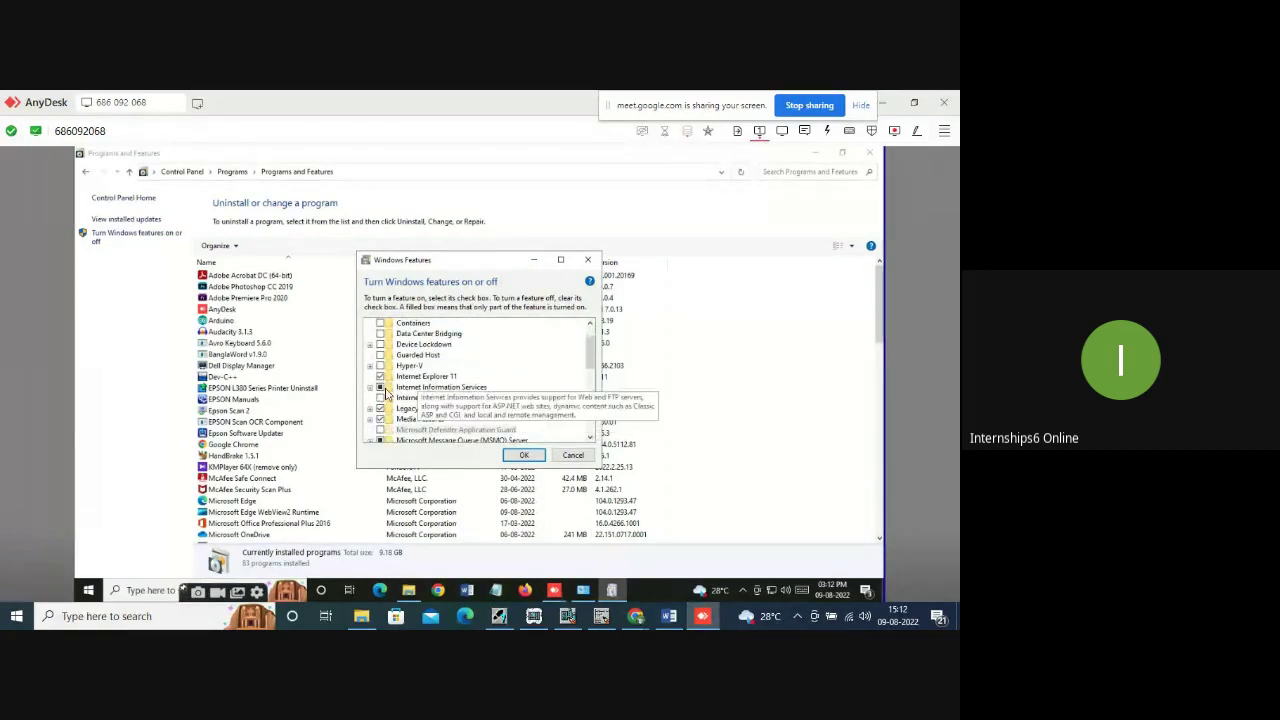
scroll(379, 399, "down", 1)
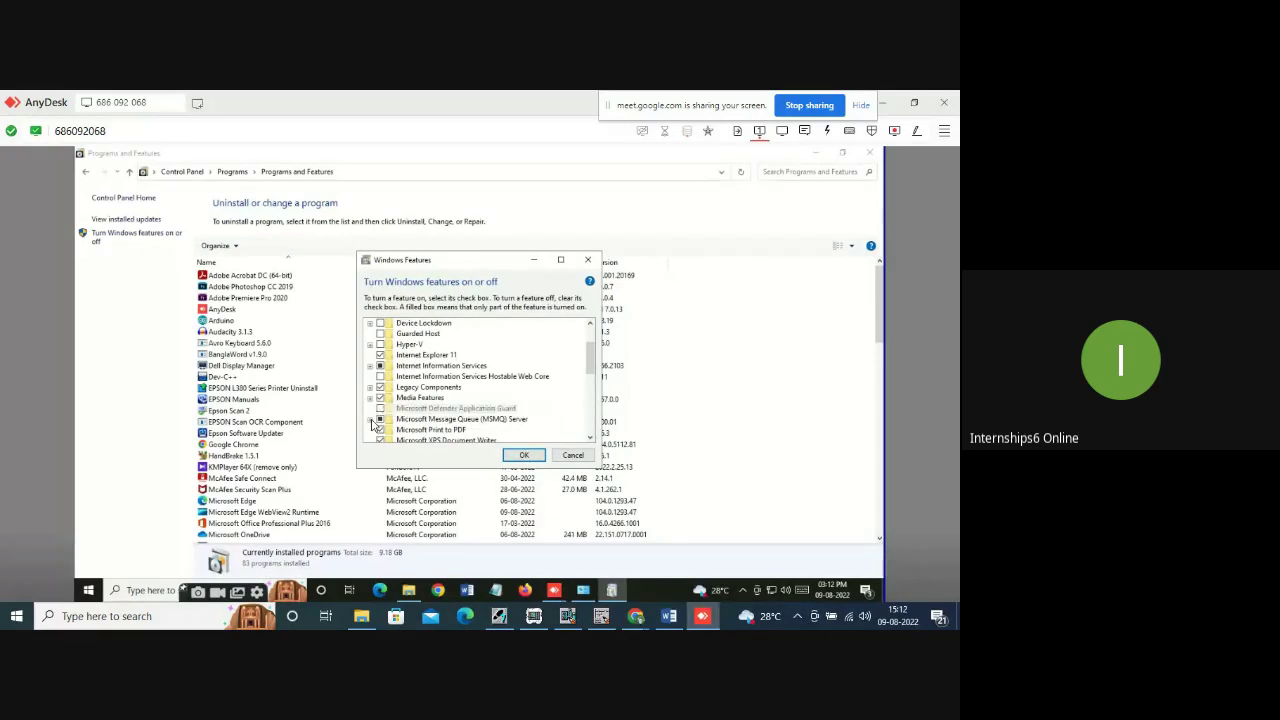
left_click(370, 419)
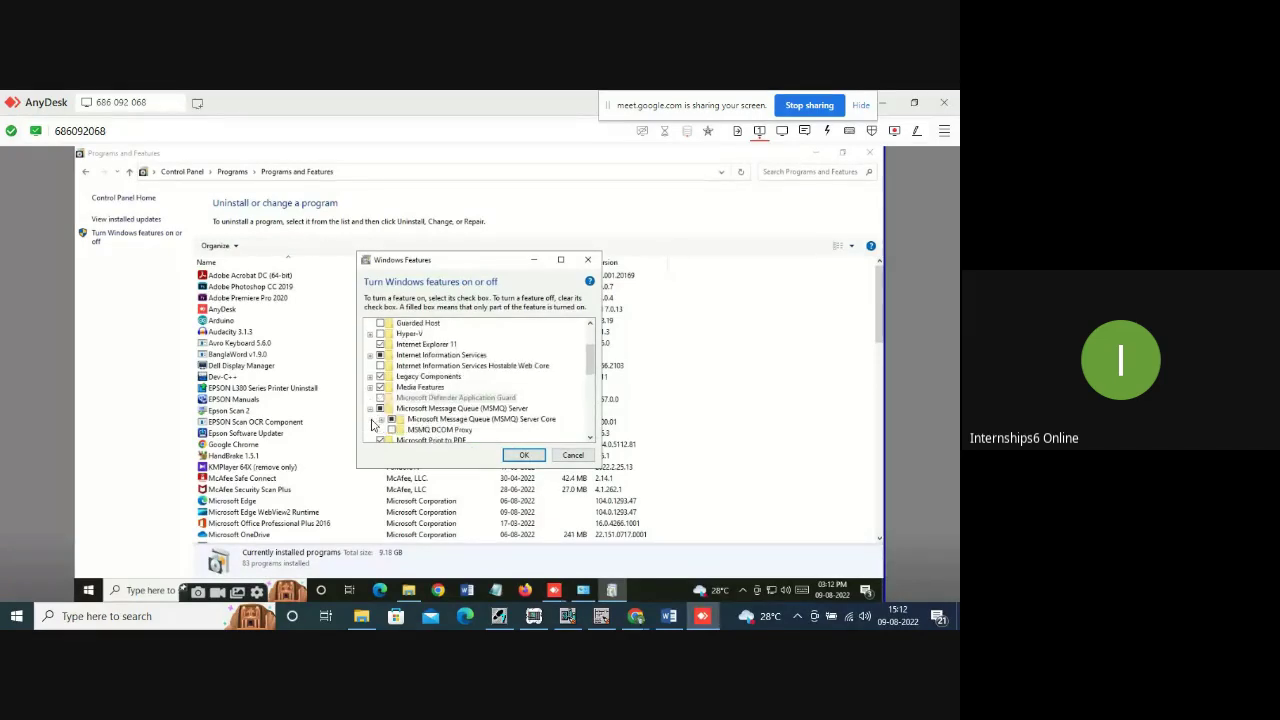
left_click(370, 356)
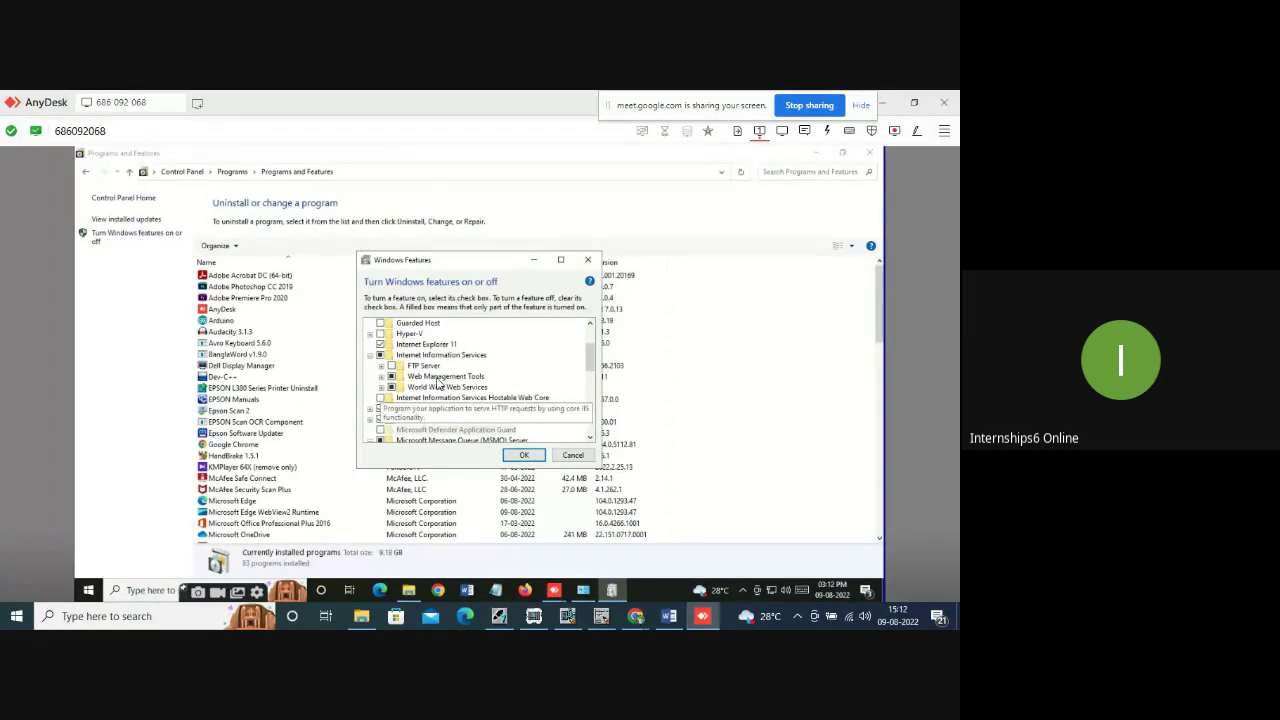
Enable .NET 3.5, IIS and MSMQ Server, apply the changes, and dismiss the virus popup.
scroll(498, 366, "down", 2)
left_click(498, 360)
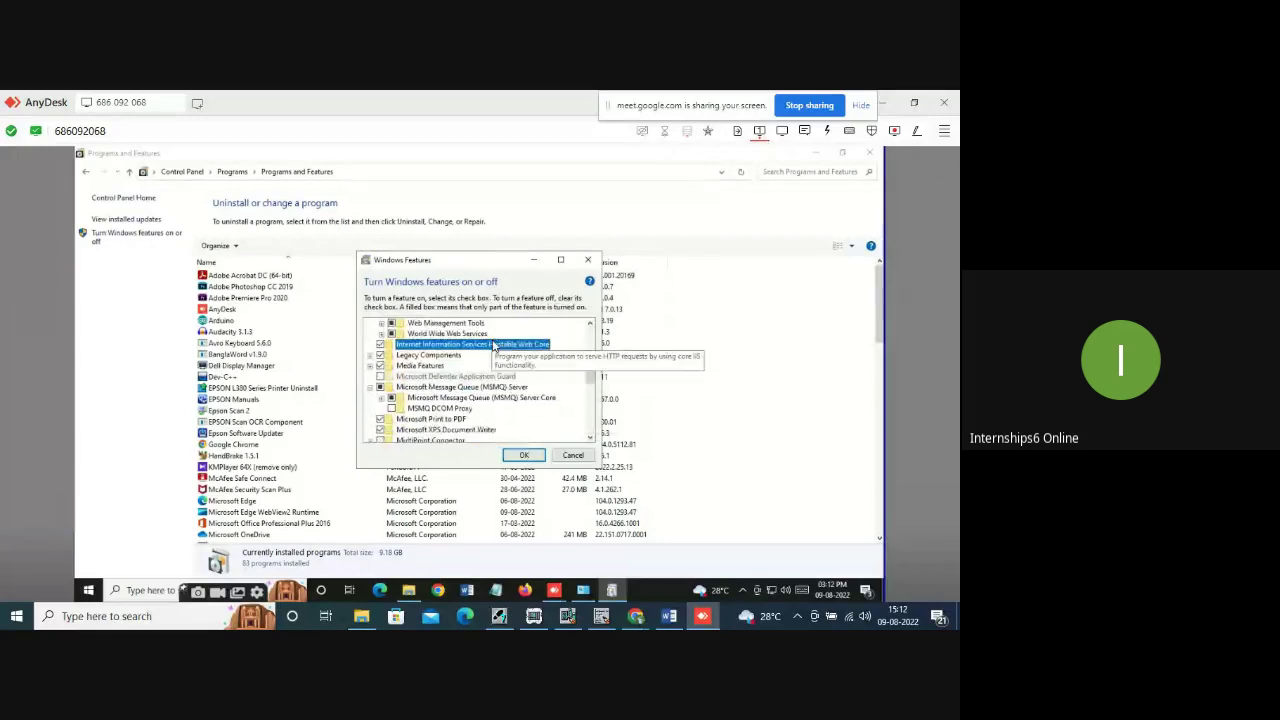
scroll(493, 345, "down", 1)
scroll(491, 345, "down", 4)
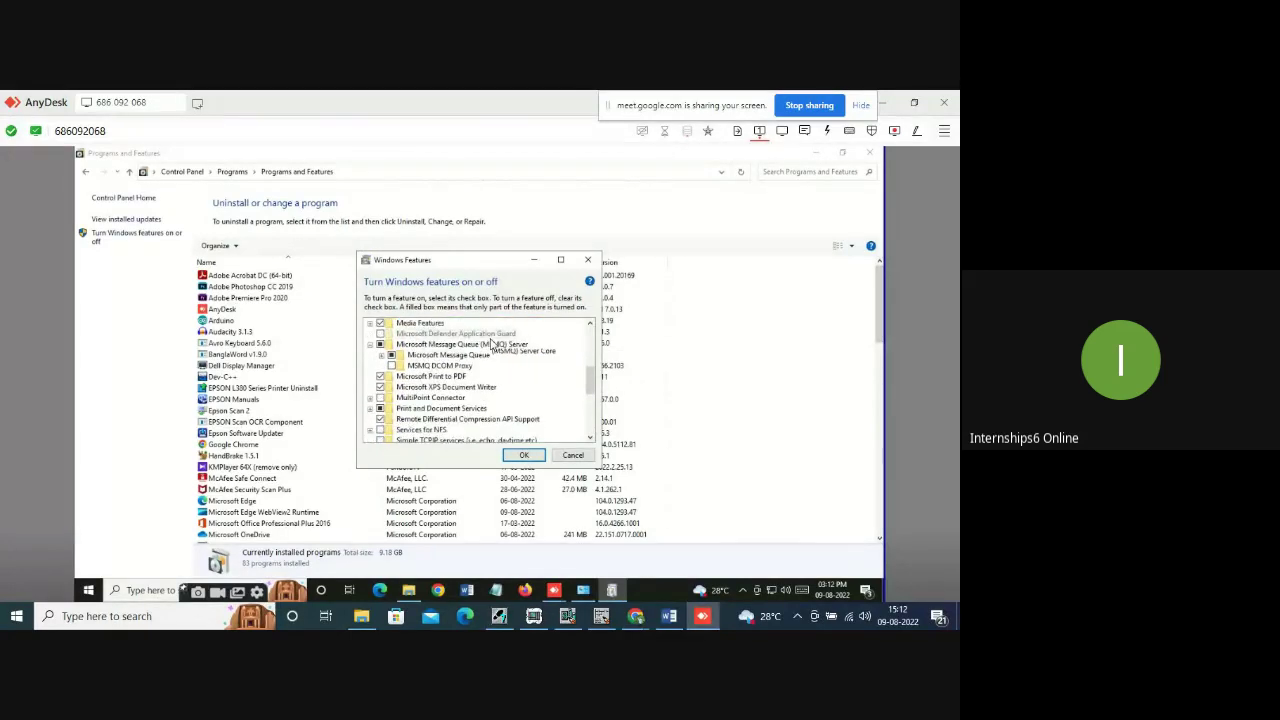
scroll(488, 344, "down", 1)
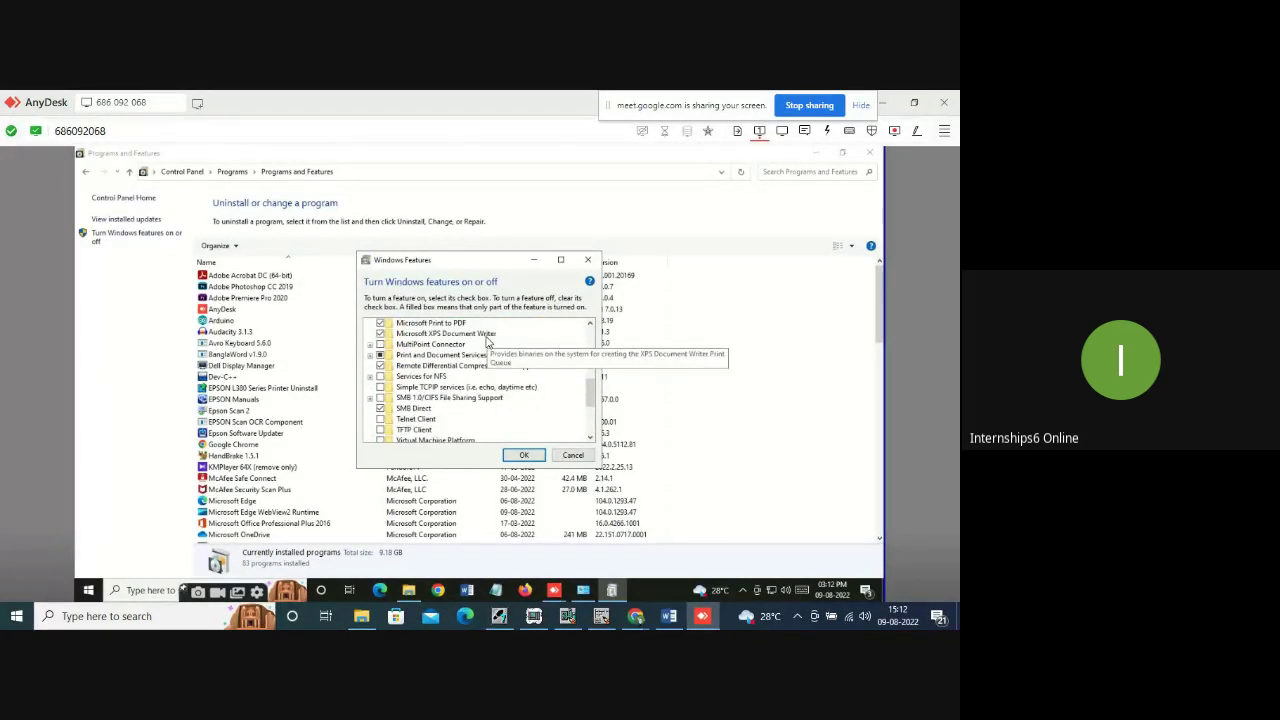
scroll(488, 344, "down", 2)
left_click(522, 456)
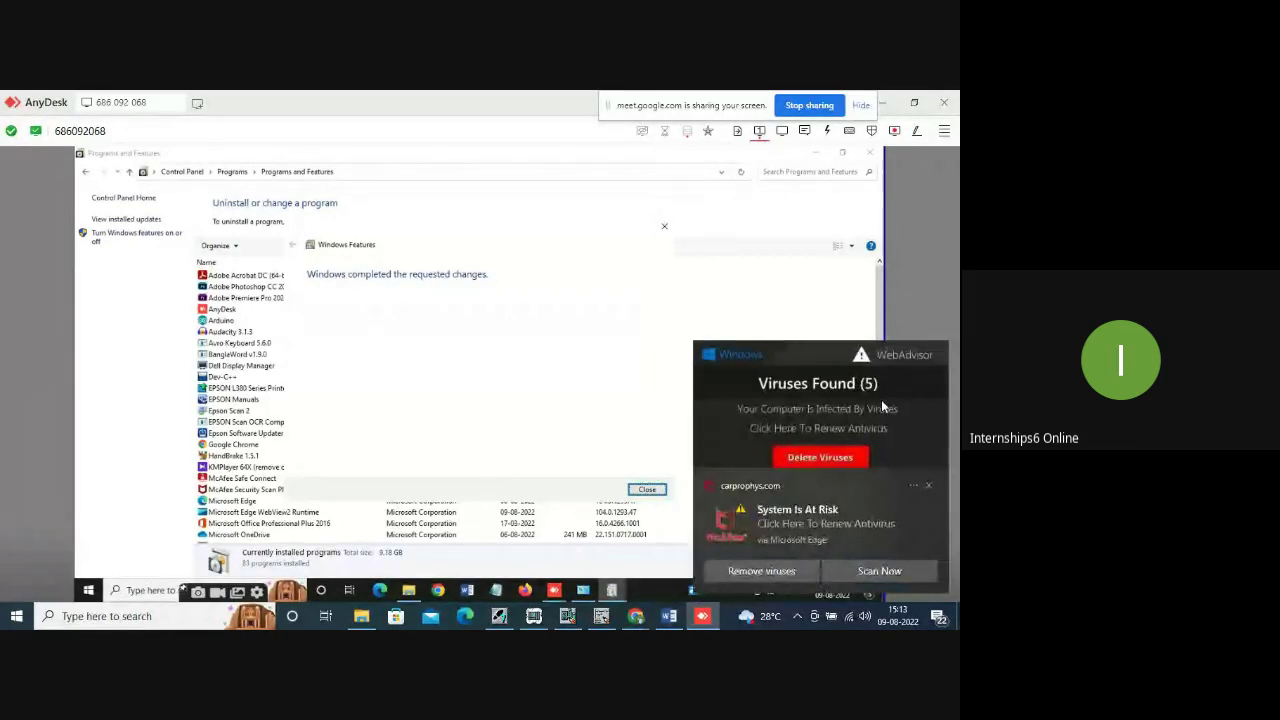
left_click(929, 487)
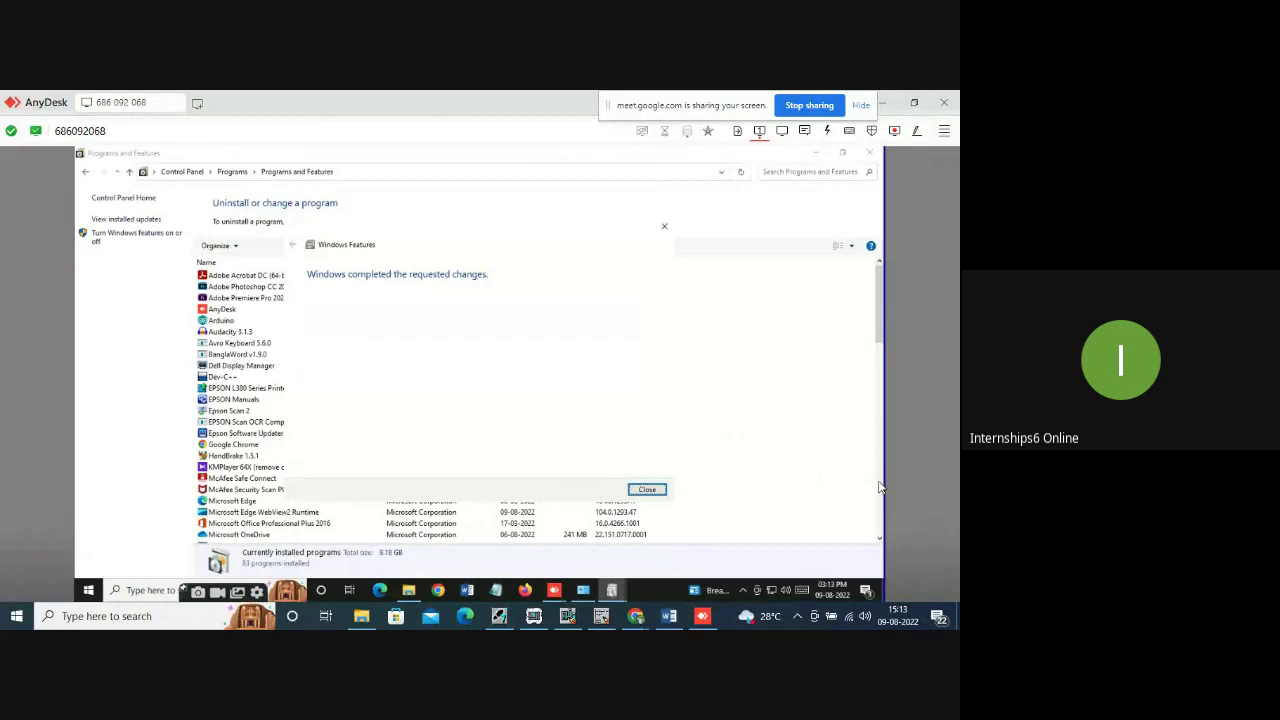
Close the completed Windows Features dialog and the AnyDesk remote window.
left_click(647, 489)
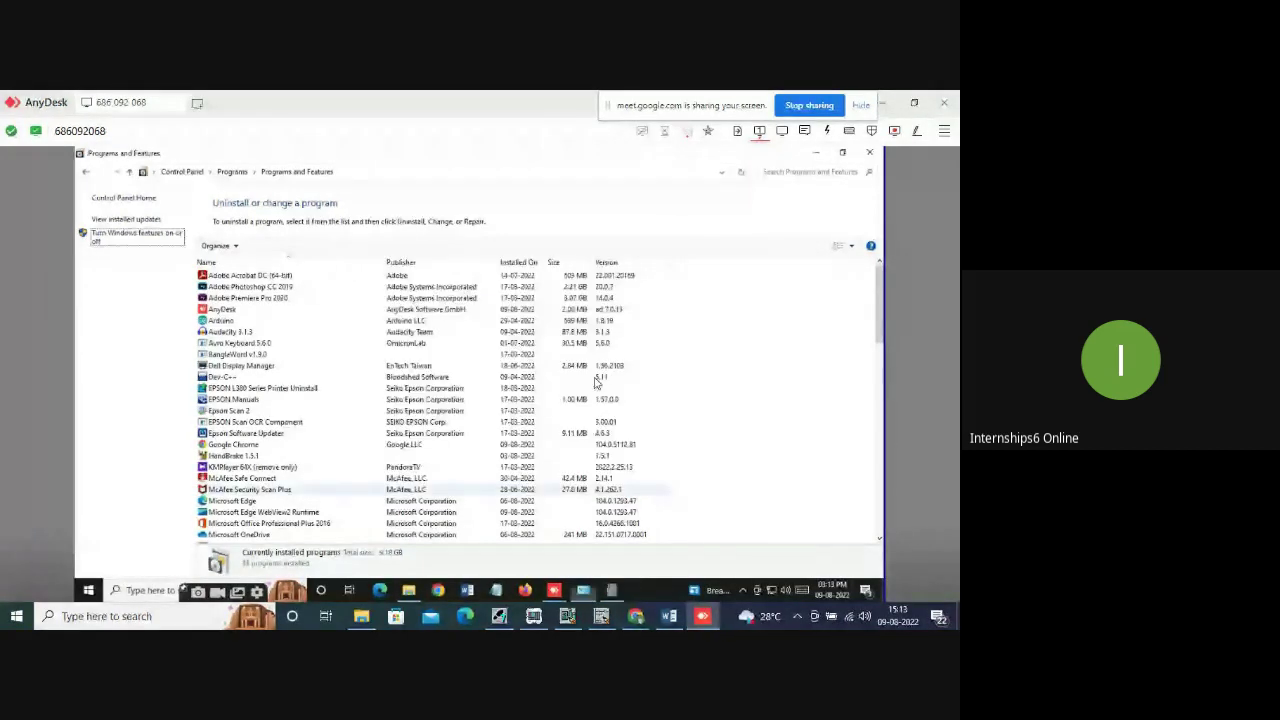
left_click(649, 489)
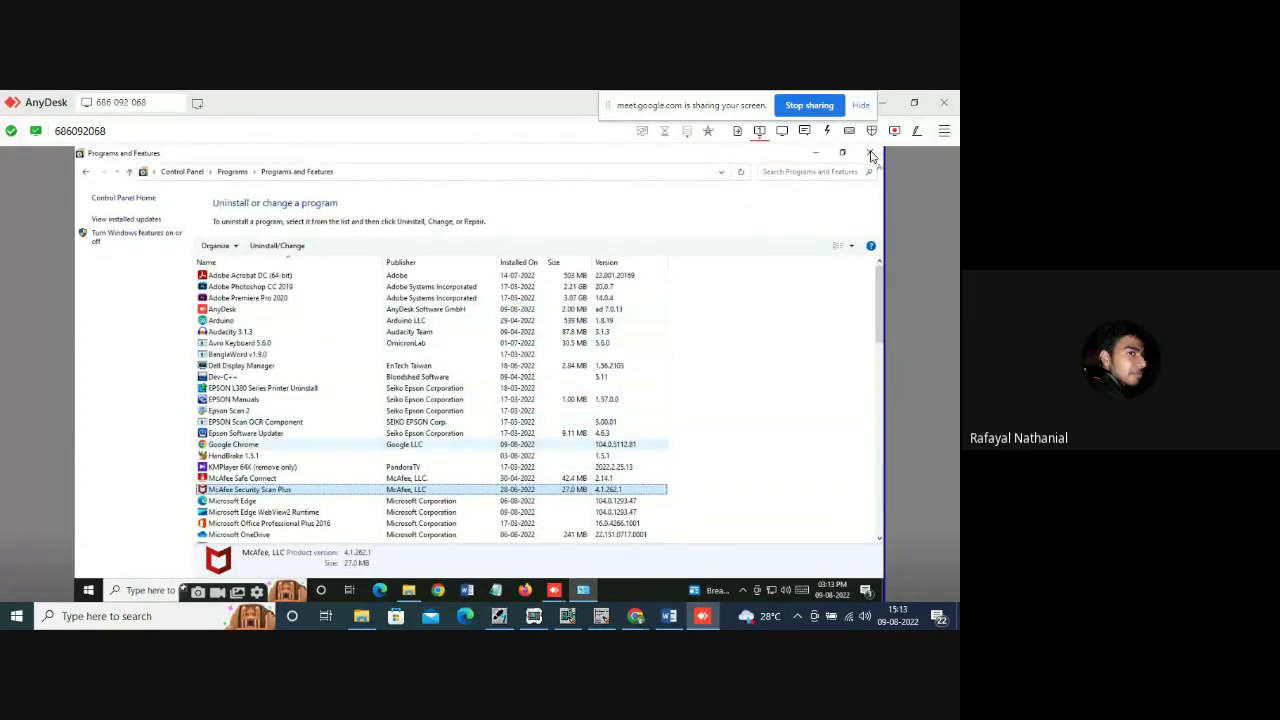
left_click(871, 155)
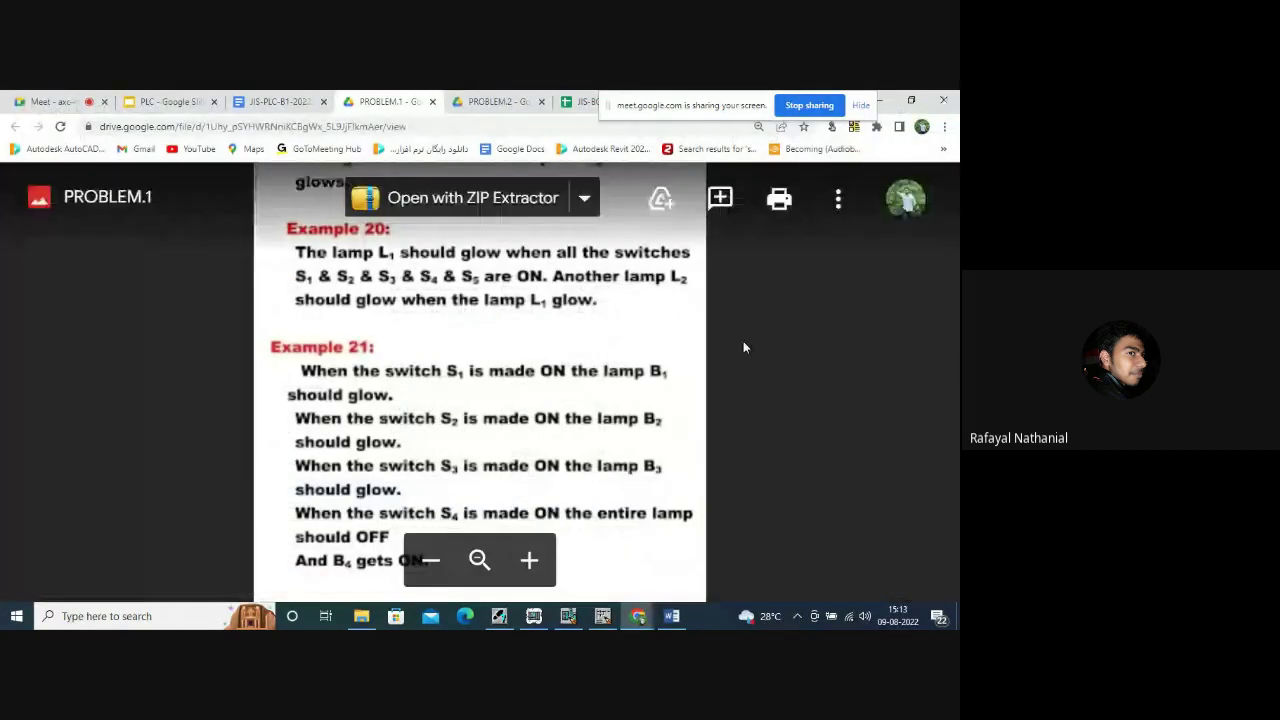